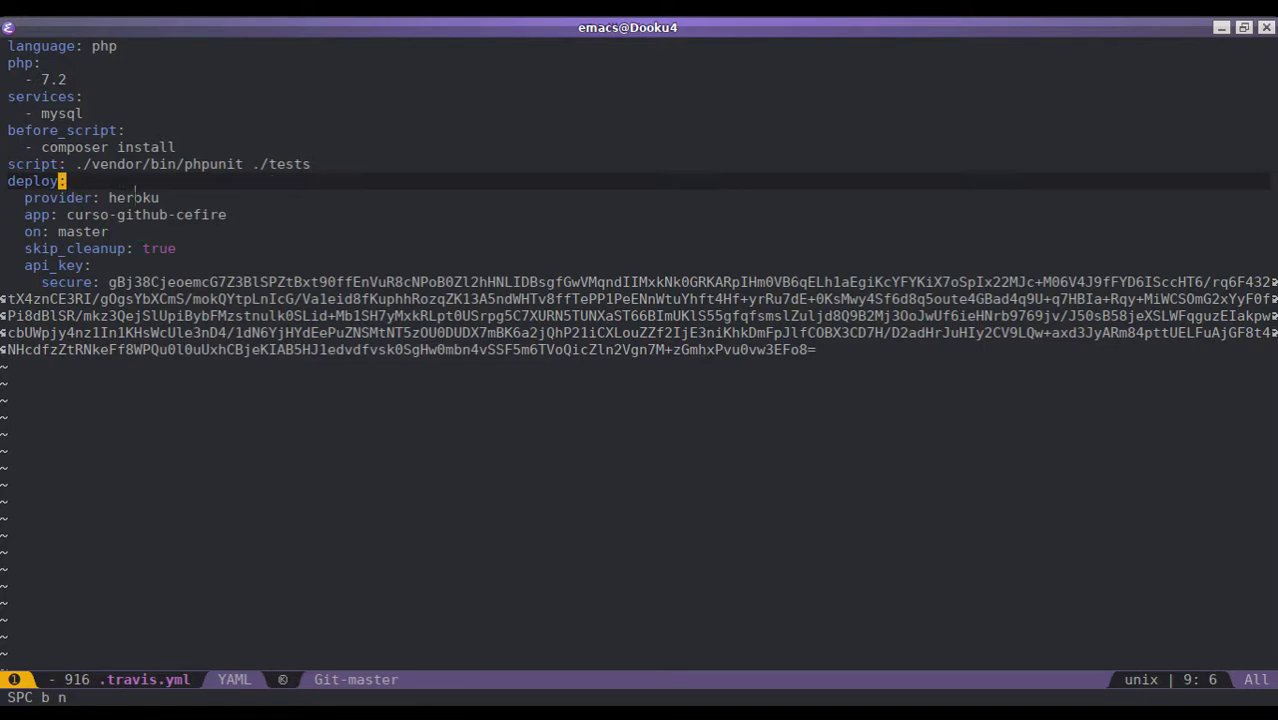
# - Review the .travis.yml Heroku deploy block: app curso-github-cefire, branch and skip_cleanup true
pyautogui.press('j')
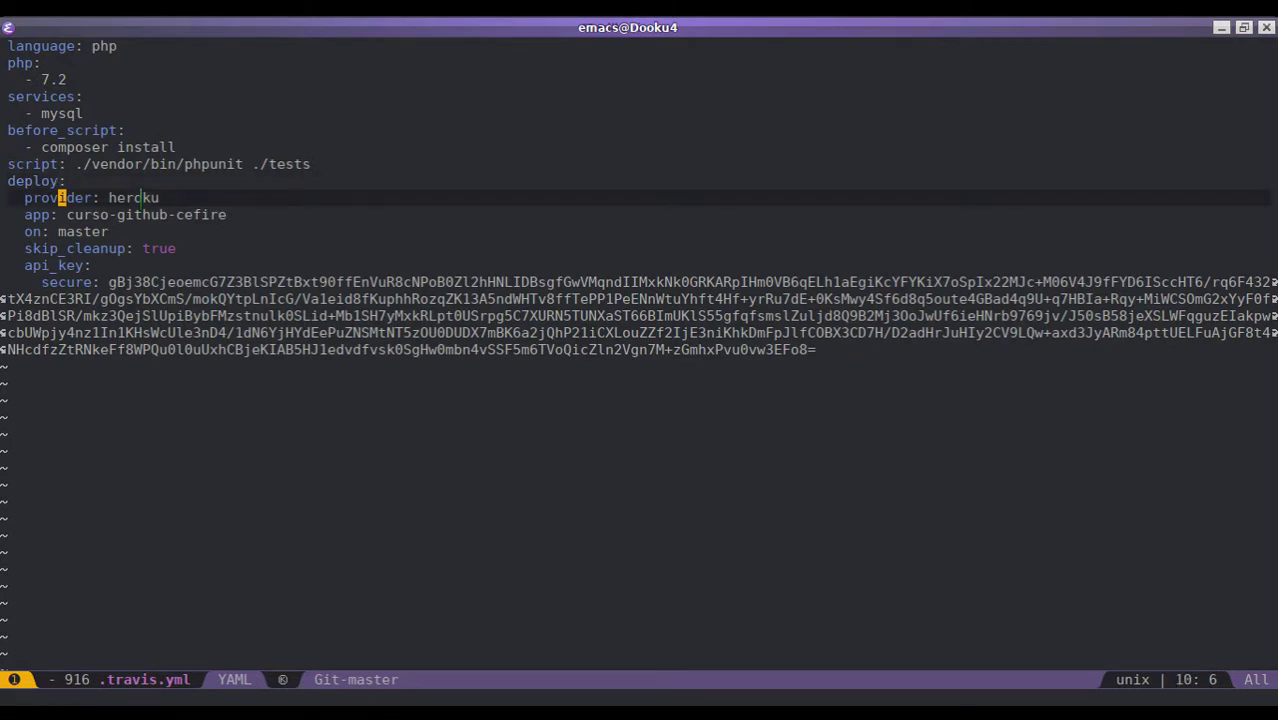
pyautogui.press('j')
pyautogui.press('l')
pyautogui.press('l')
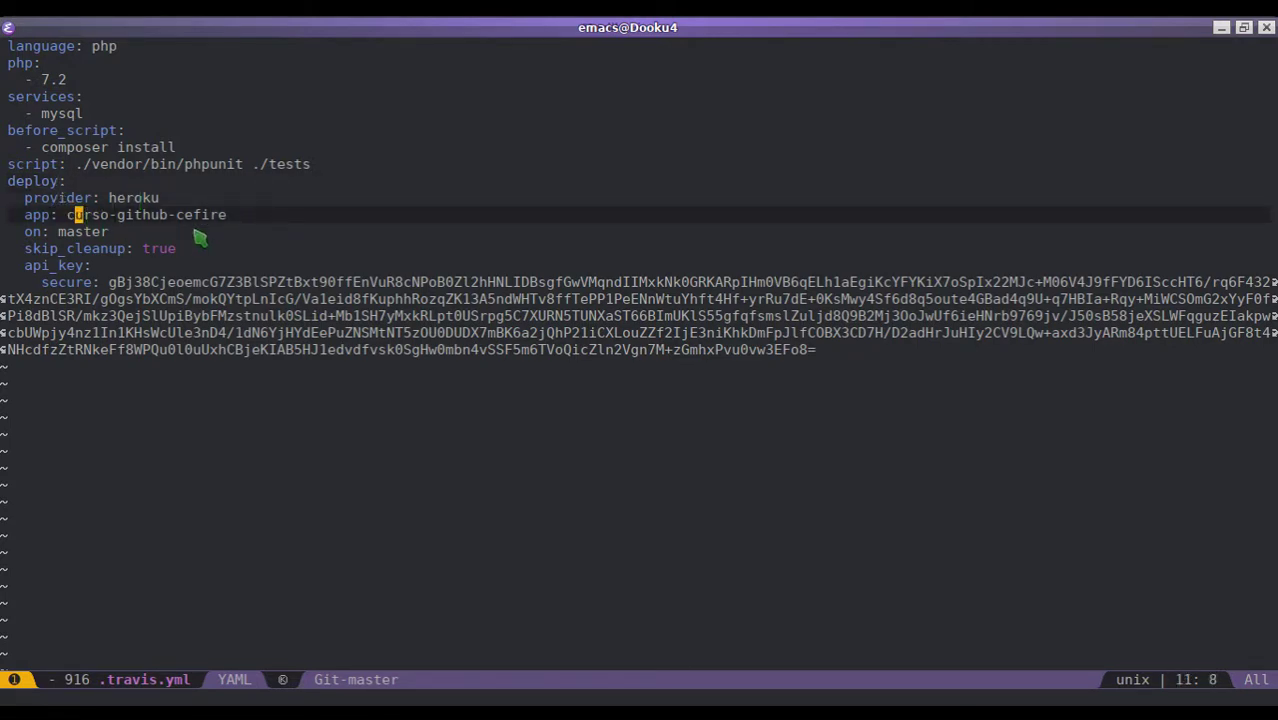
pyautogui.press('j')
pyautogui.press('j')
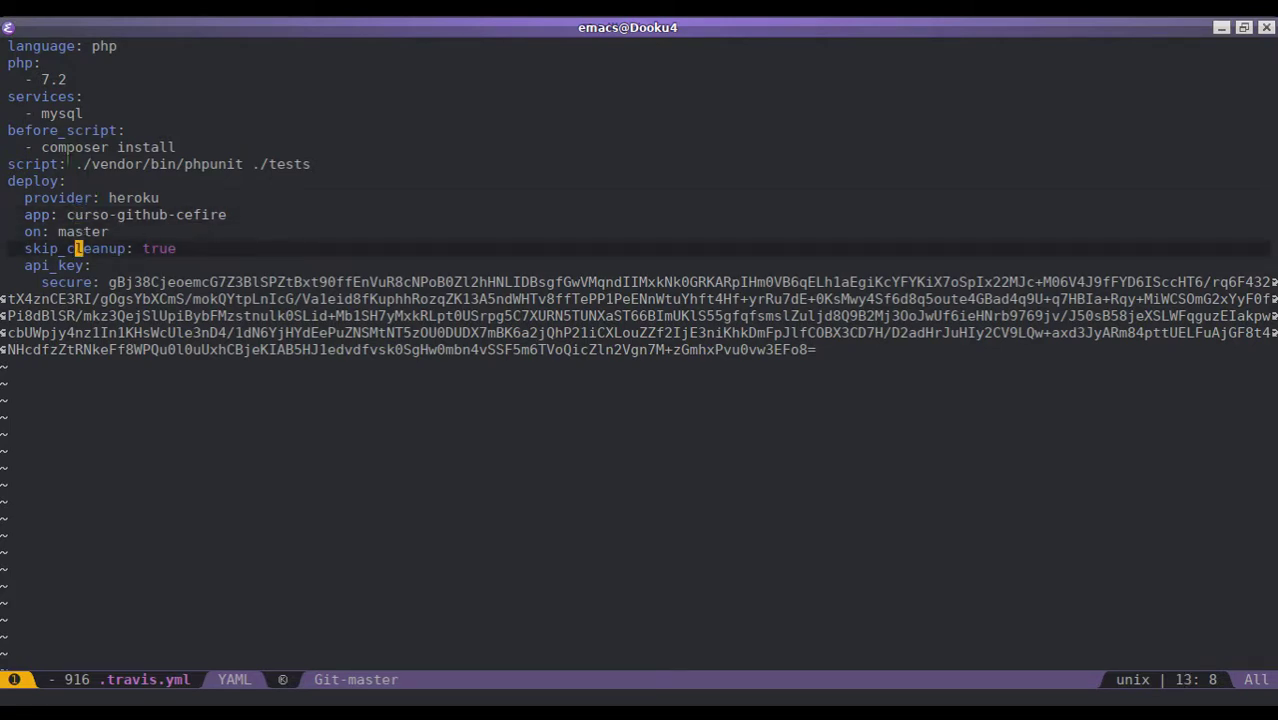
pyautogui.moveTo(33, 147); pyautogui.dragTo(180, 147)
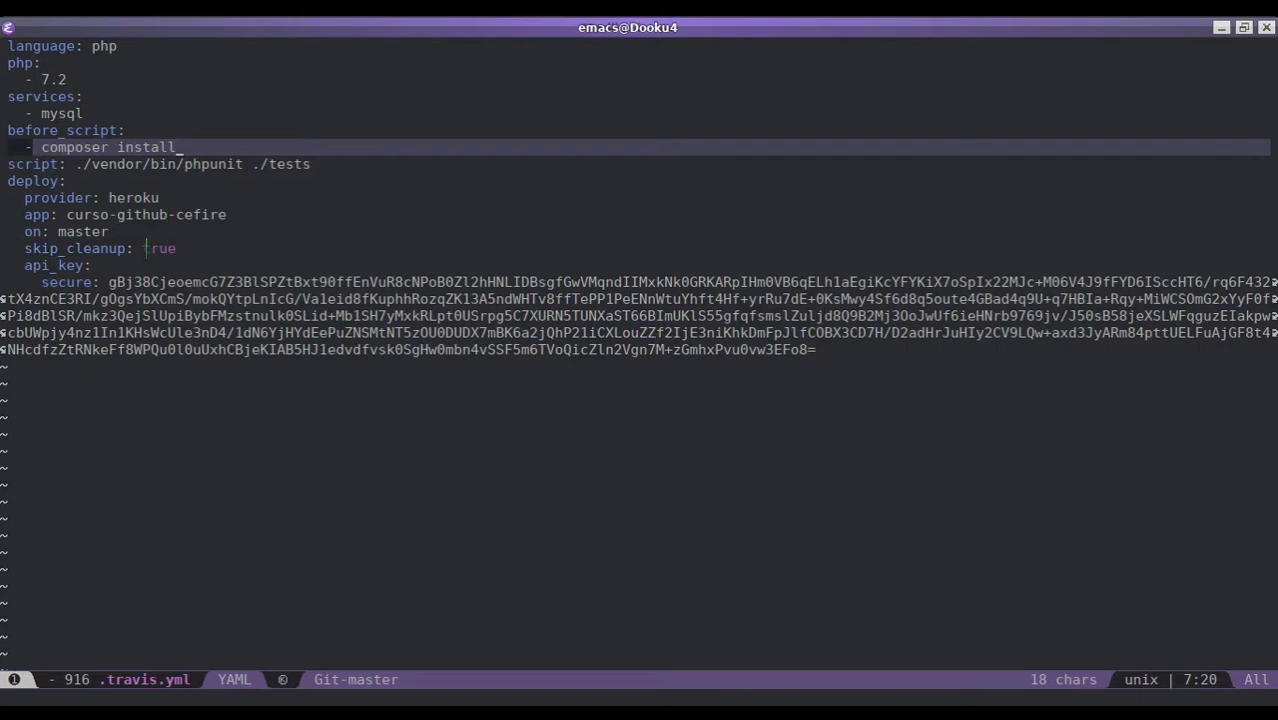
pyautogui.doubleClick(148, 248)
pyautogui.press('Escape')
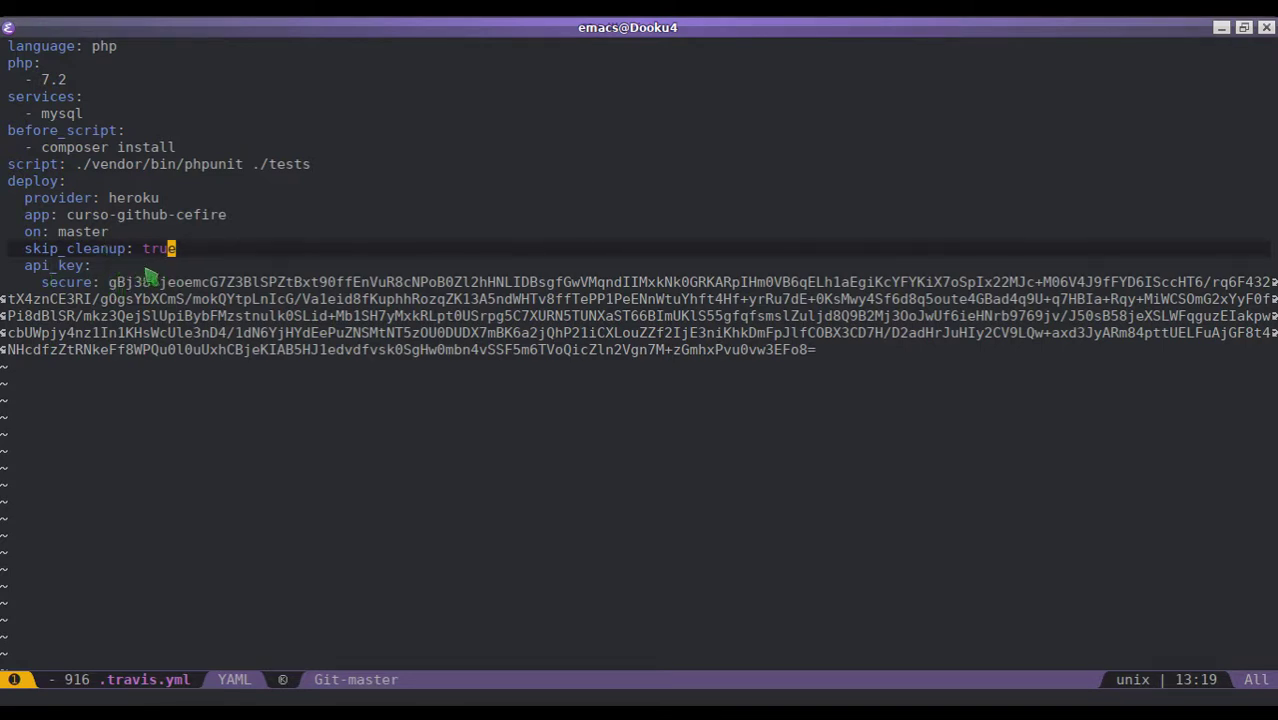
# - Log in to the Heroku account from the Heroku | Login tab in Firefox
pyautogui.hotkey('alt', 'Tab')
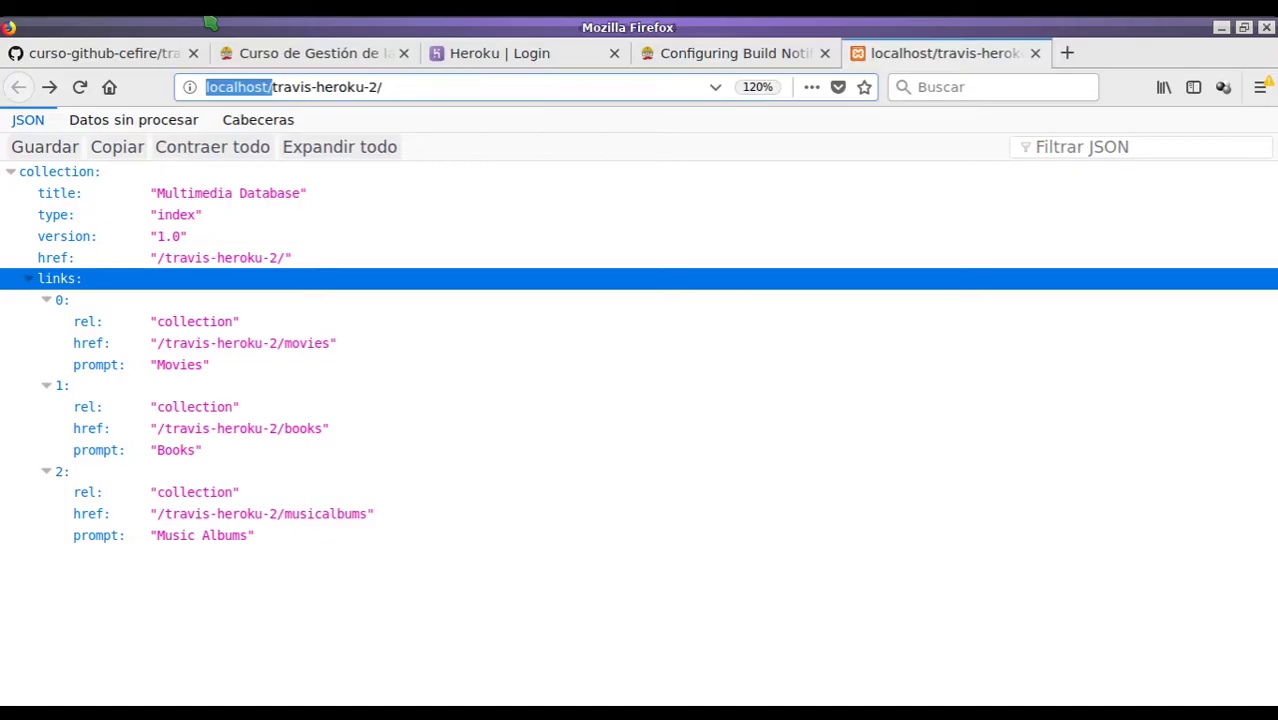
pyautogui.click(522, 58)
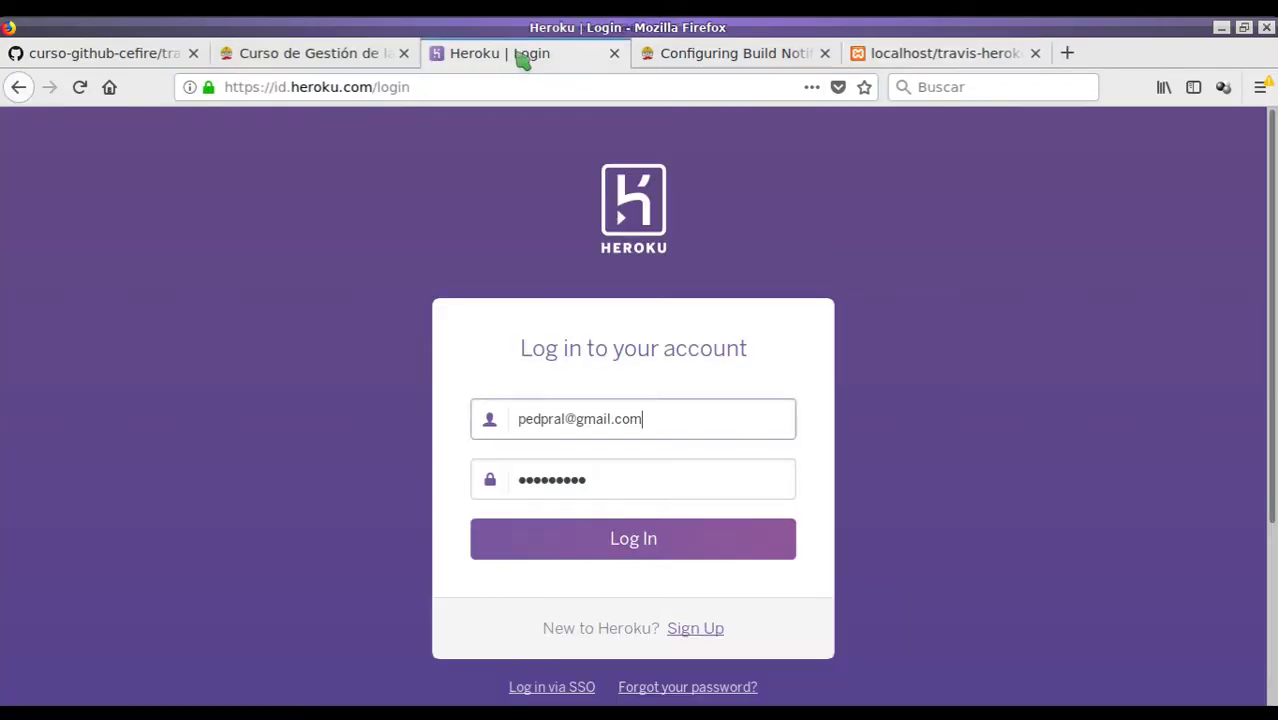
pyautogui.click(614, 537)
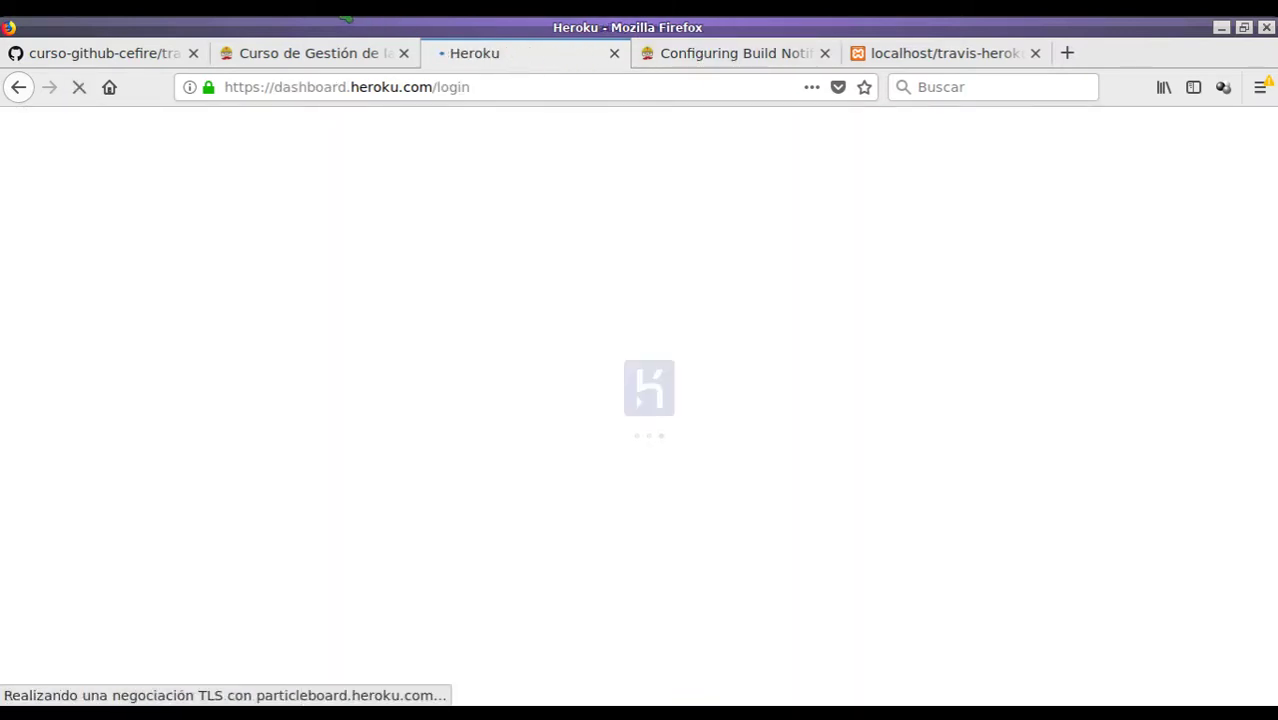
pyautogui.hotkey('alt', 'Tab')
pyautogui.hotkey('alt', 'Tab')
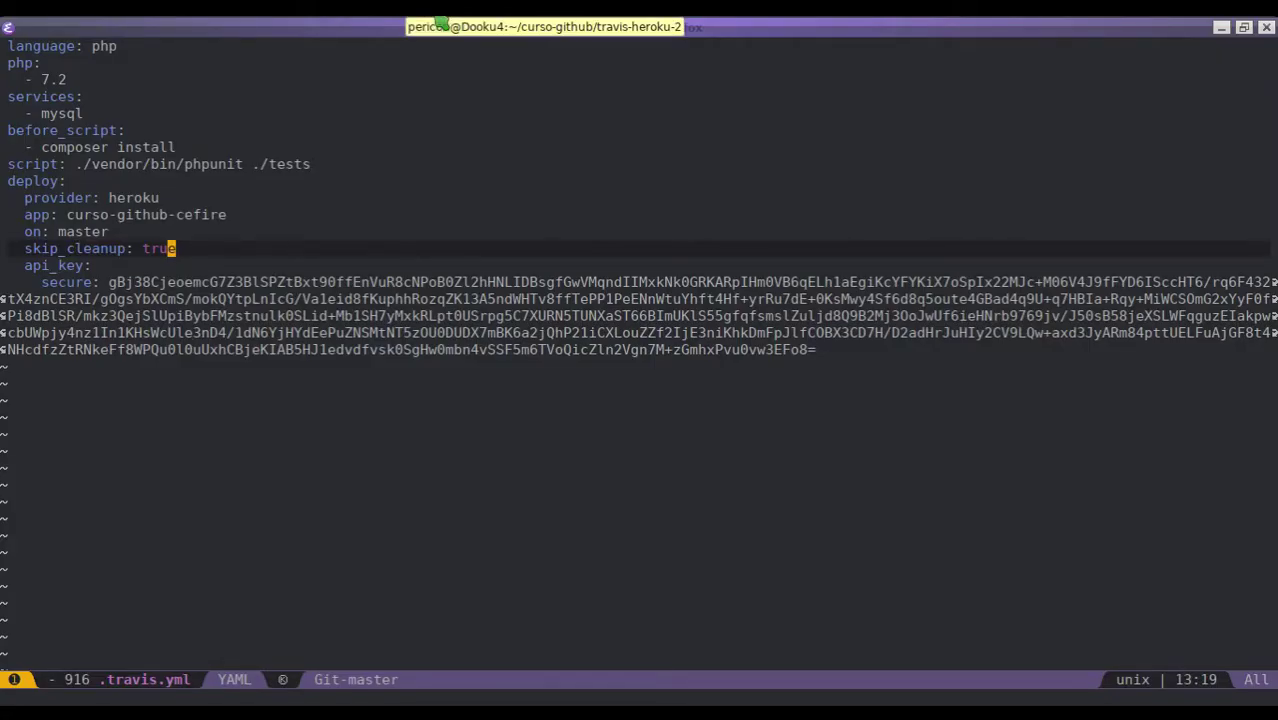
pyautogui.hotkey('alt', 'Tab')
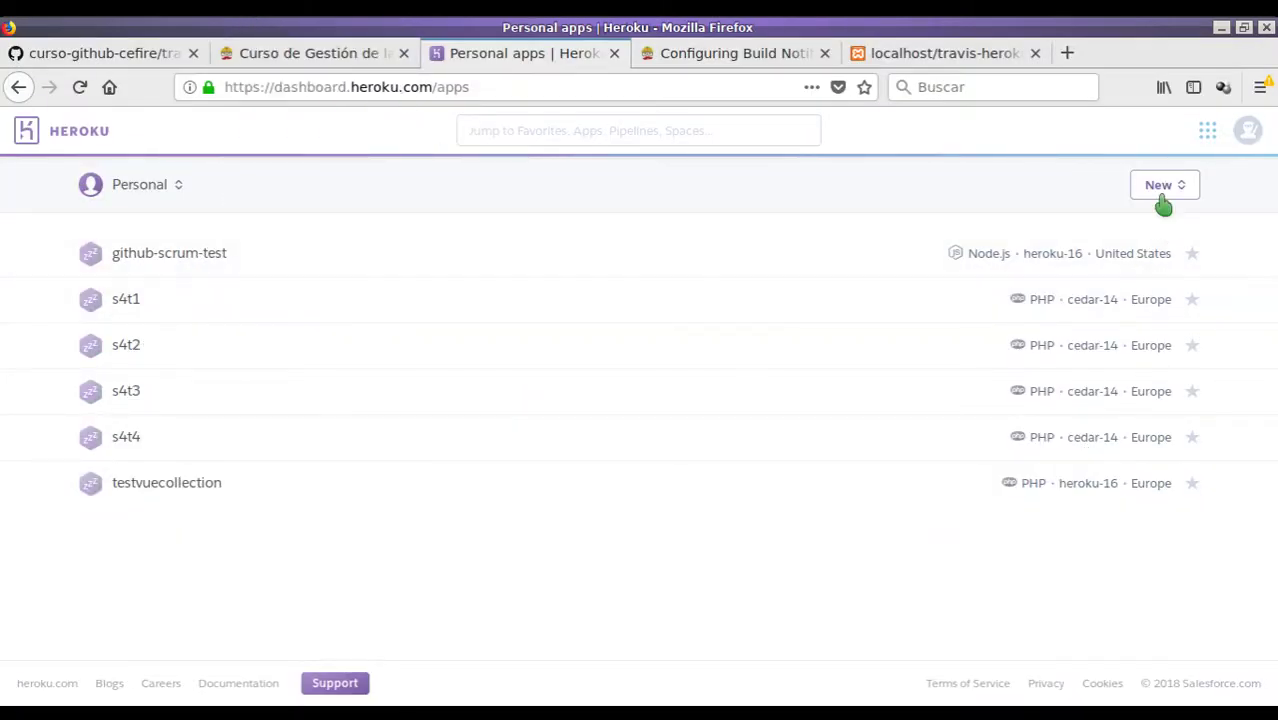
# - Create the Heroku app curso-github-cefire with Europe as its region
pyautogui.click(1160, 192)
pyautogui.click(1133, 218)
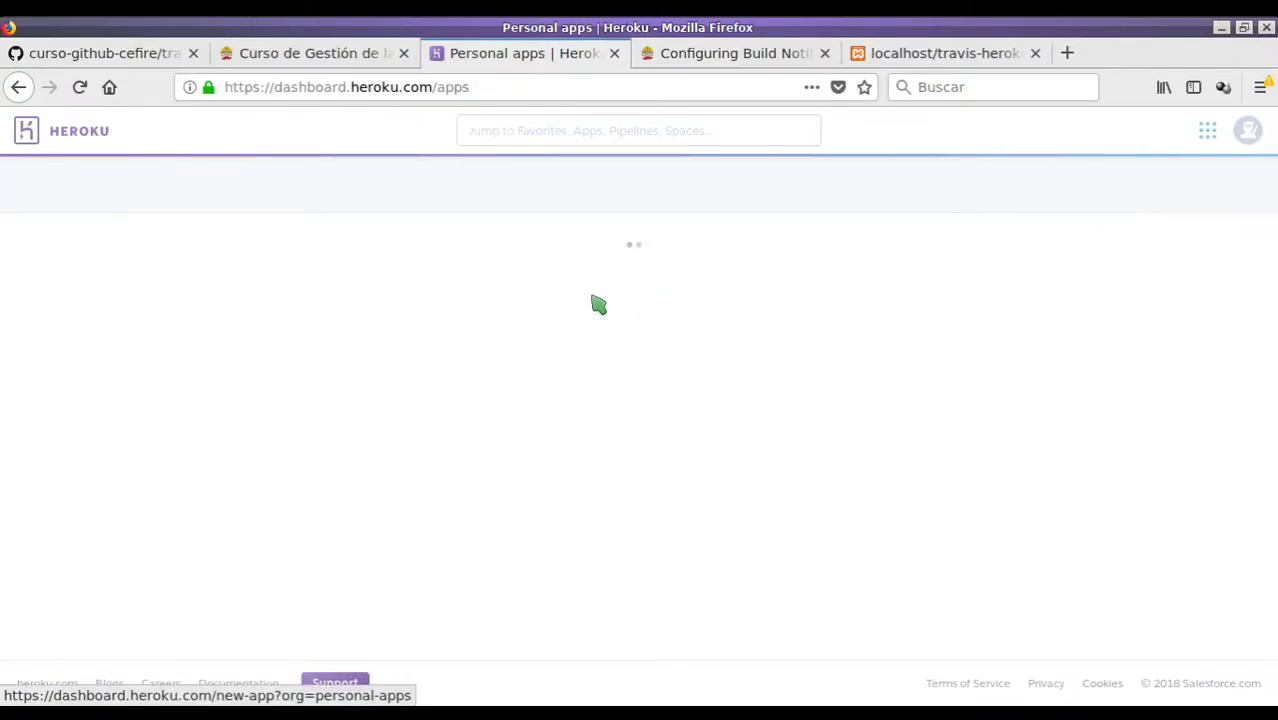
pyautogui.write('curso-github-cefire')
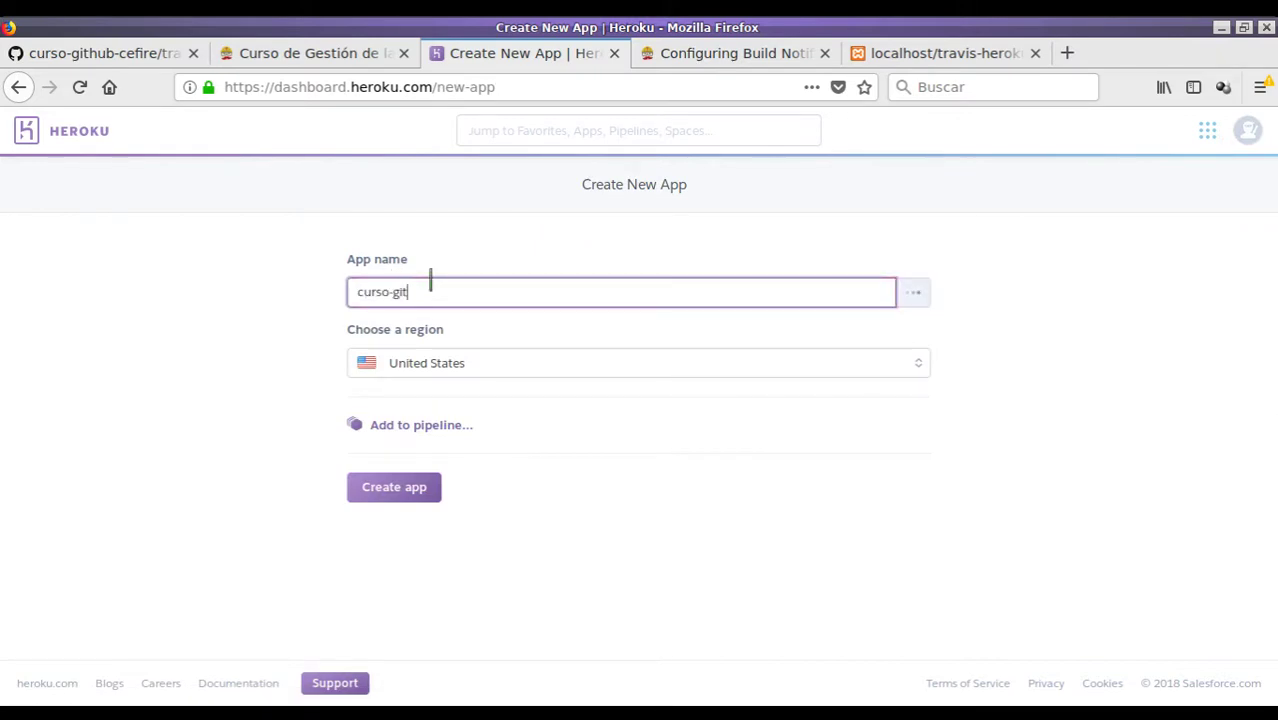
pyautogui.click(491, 368)
pyautogui.click(476, 420)
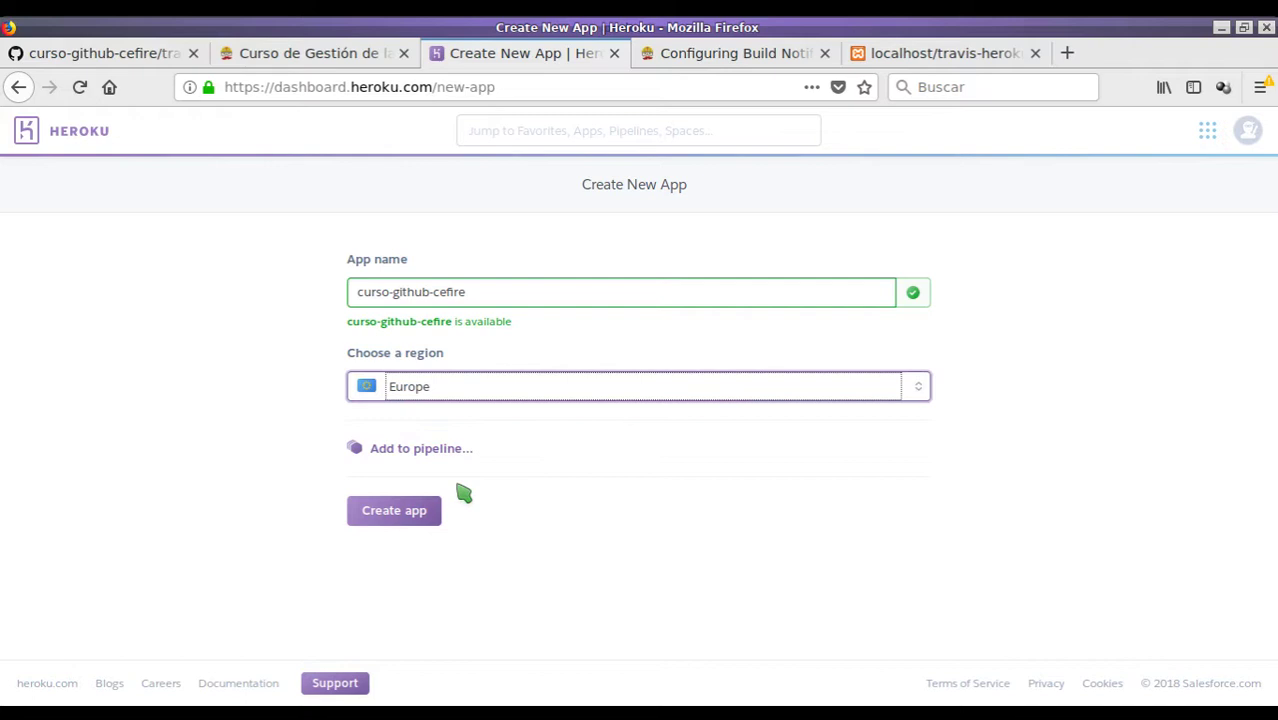
pyautogui.click(386, 510)
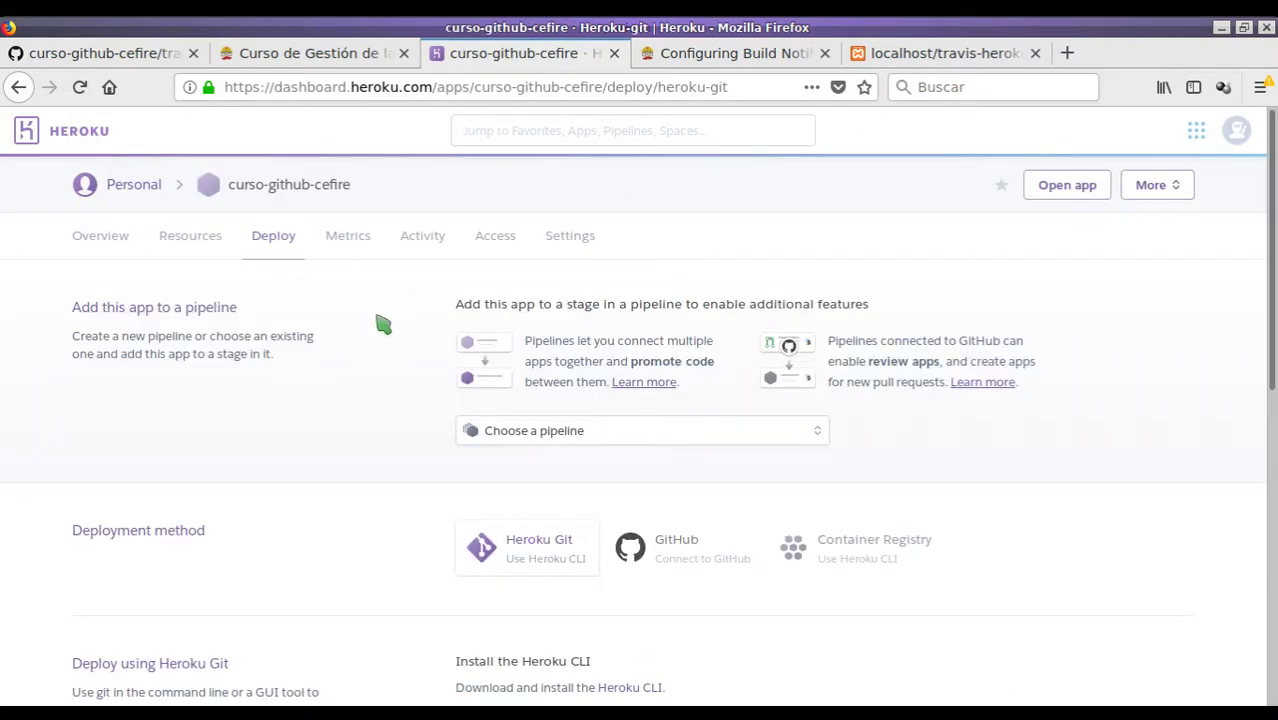
# - Add the ClearDB MySQL add-on on the Ignite – Free plan from the app's Resources page
pyautogui.click(189, 240)
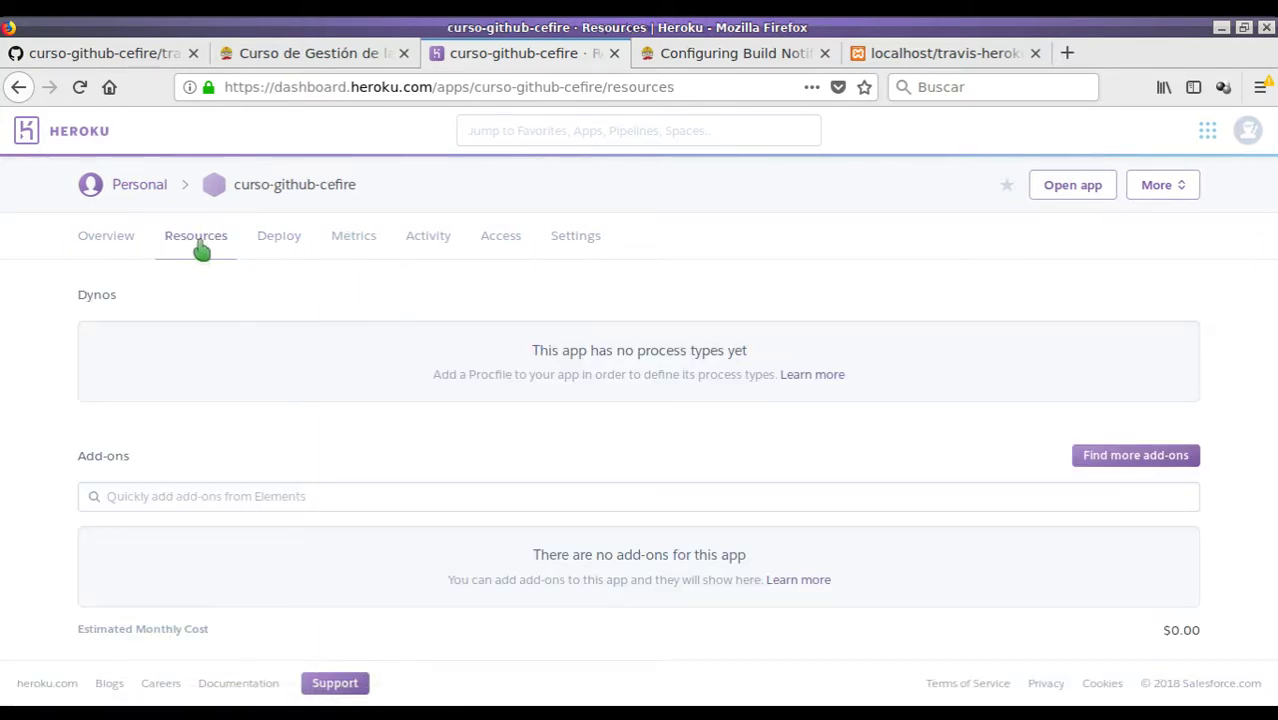
pyautogui.click(128, 495)
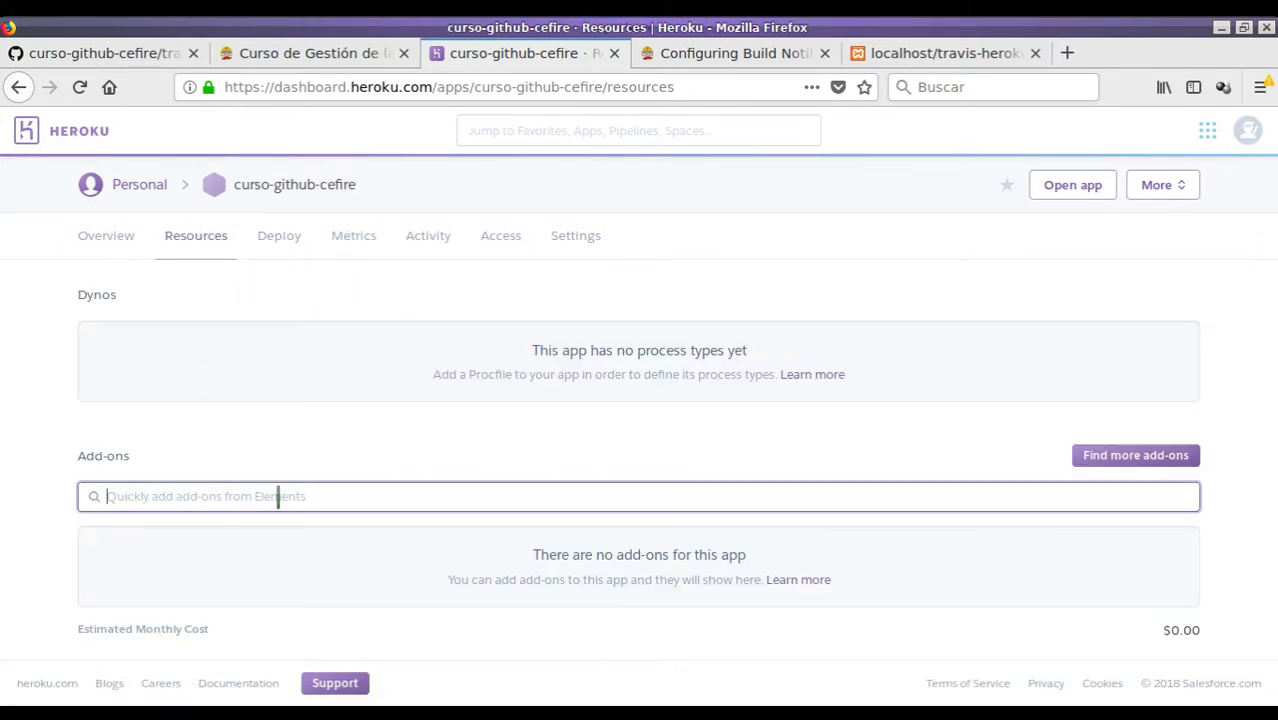
pyautogui.write('mys')
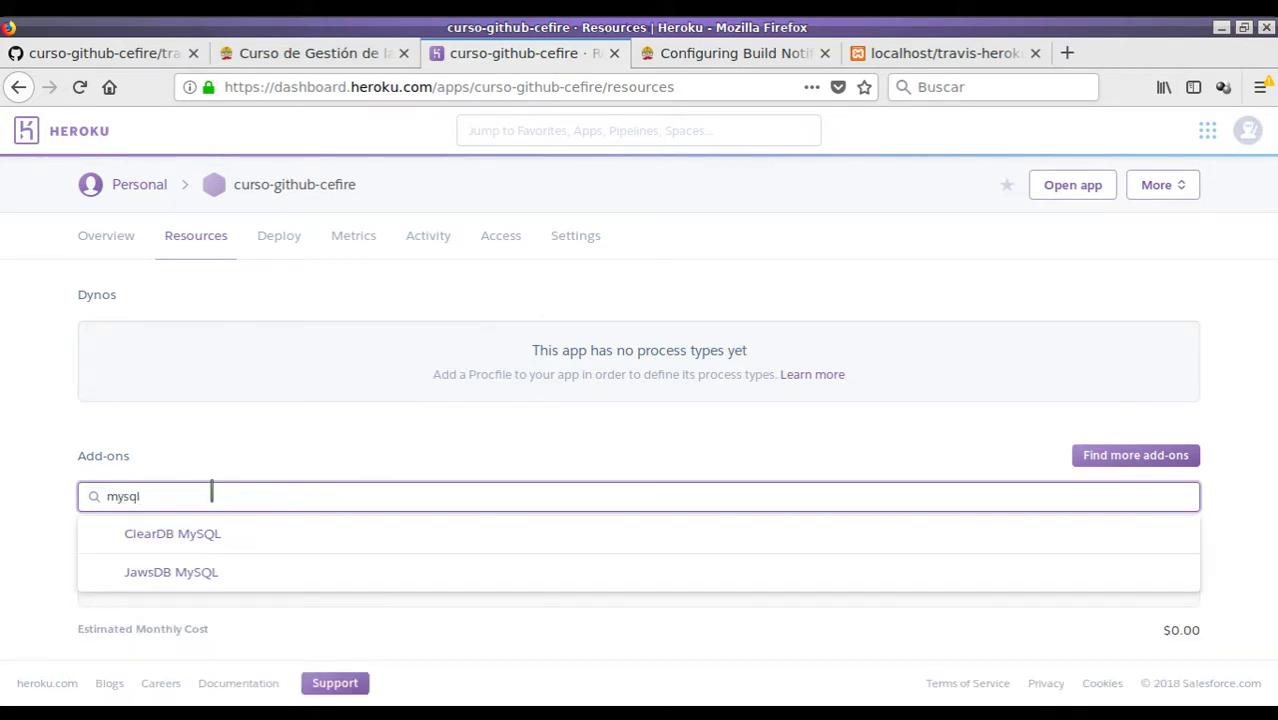
pyautogui.write('ql')
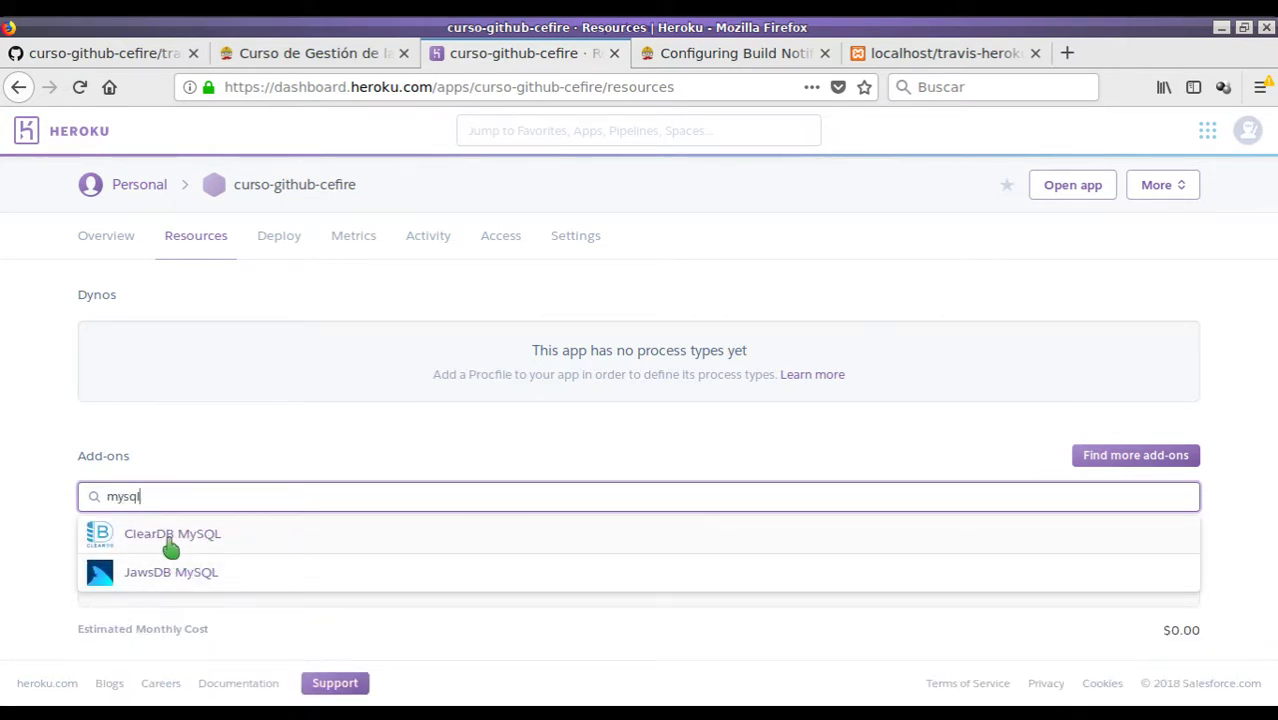
pyautogui.click(191, 547)
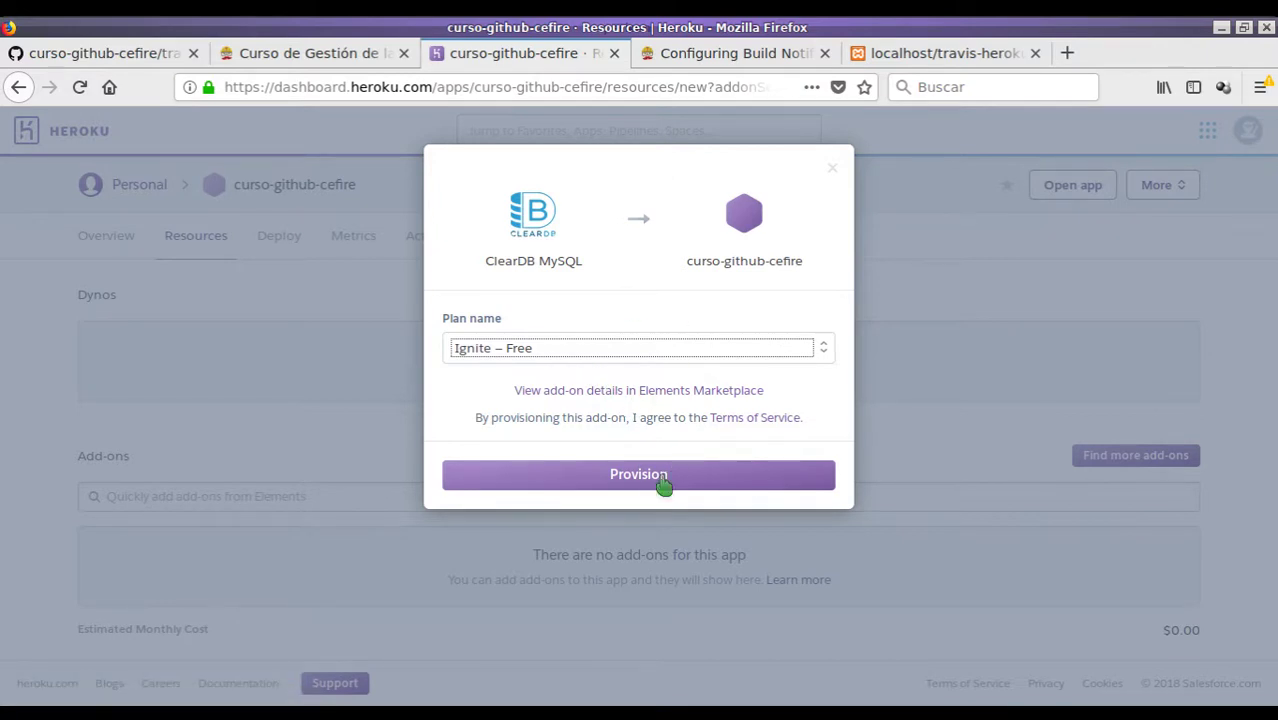
pyautogui.click(630, 486)
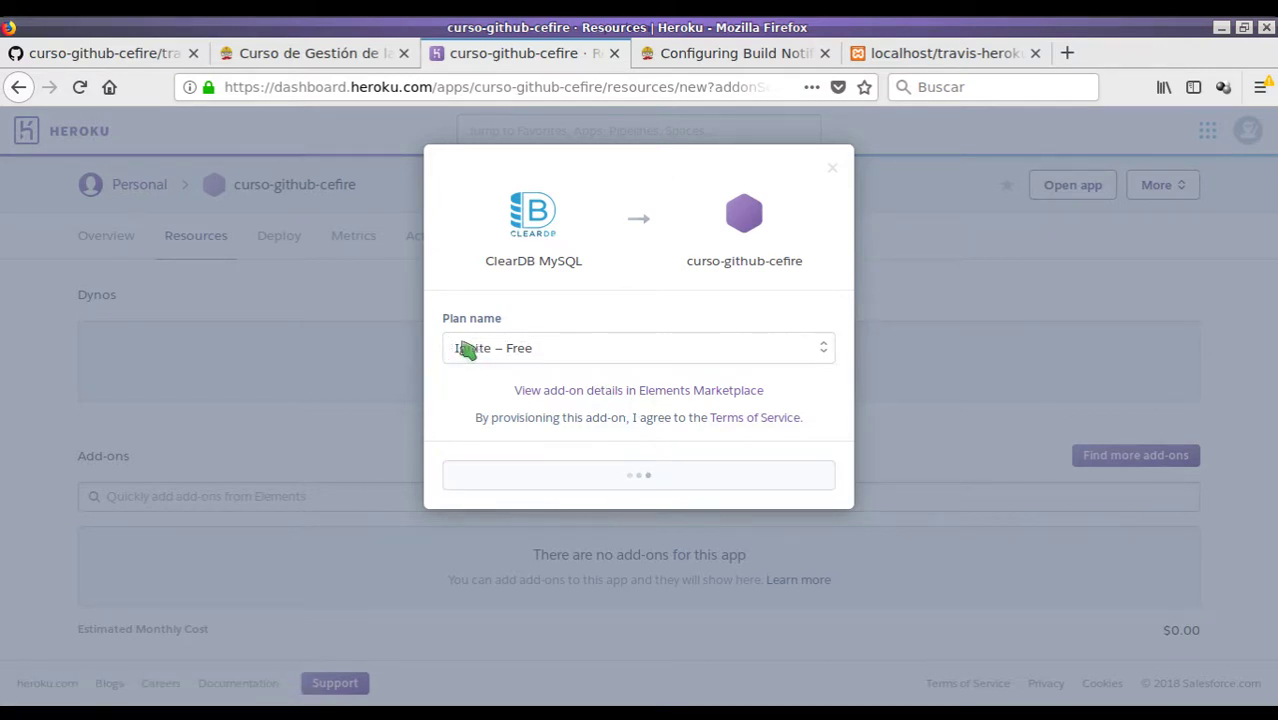
pyautogui.scroll(-1, 242, 383)
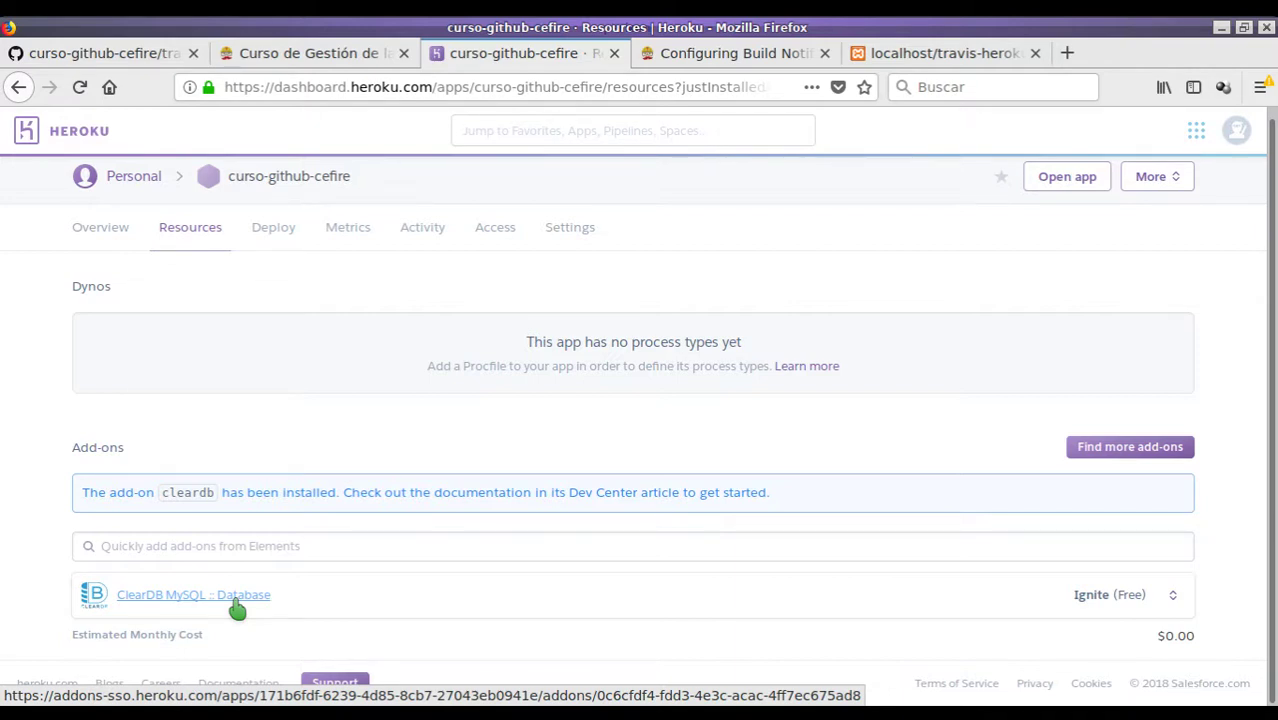
pyautogui.scroll(1, 300, 500)
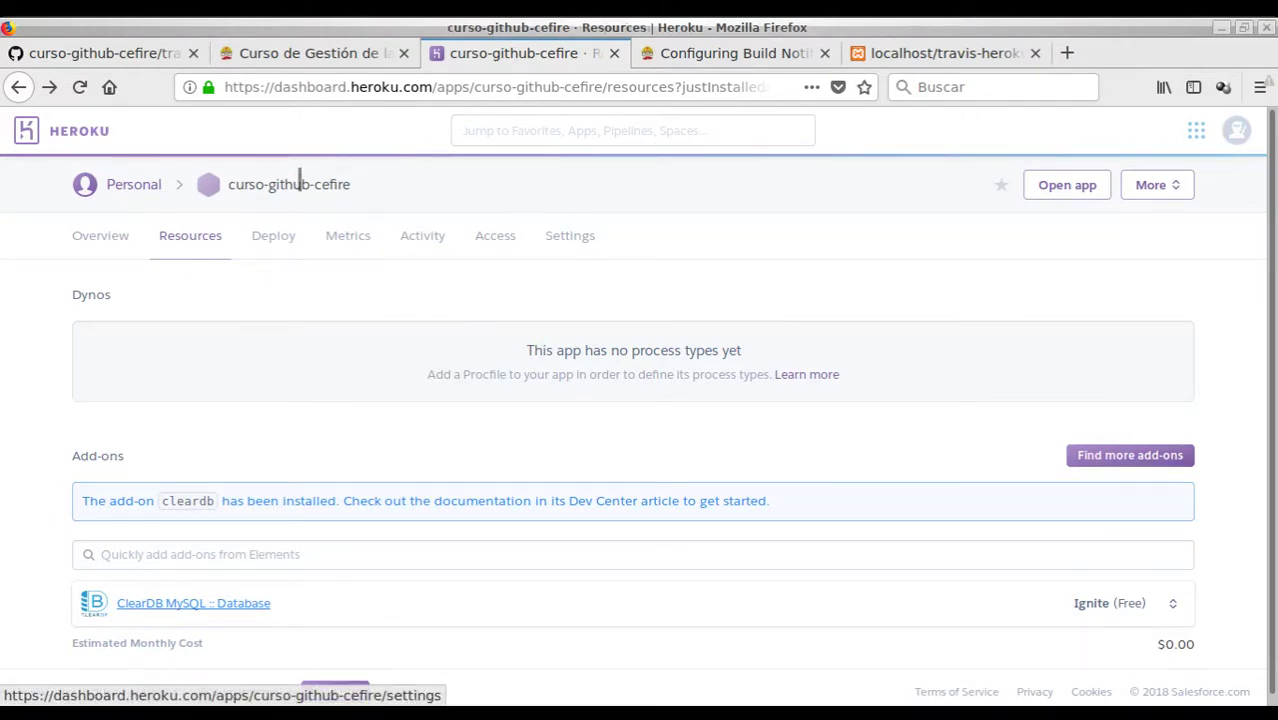
# - Reveal the app's config vars in Settings and copy the CLEARDB_DATABASE_URL value
pyautogui.click(577, 250)
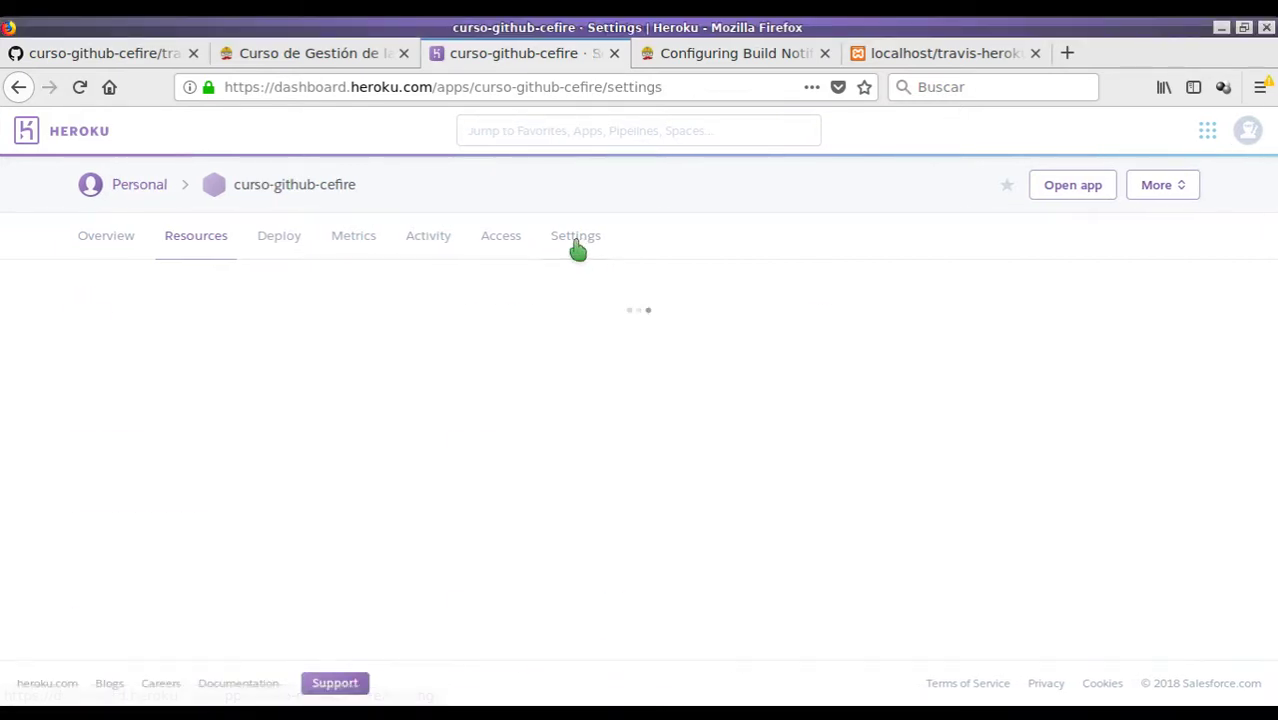
pyautogui.scroll(-2, 405, 343)
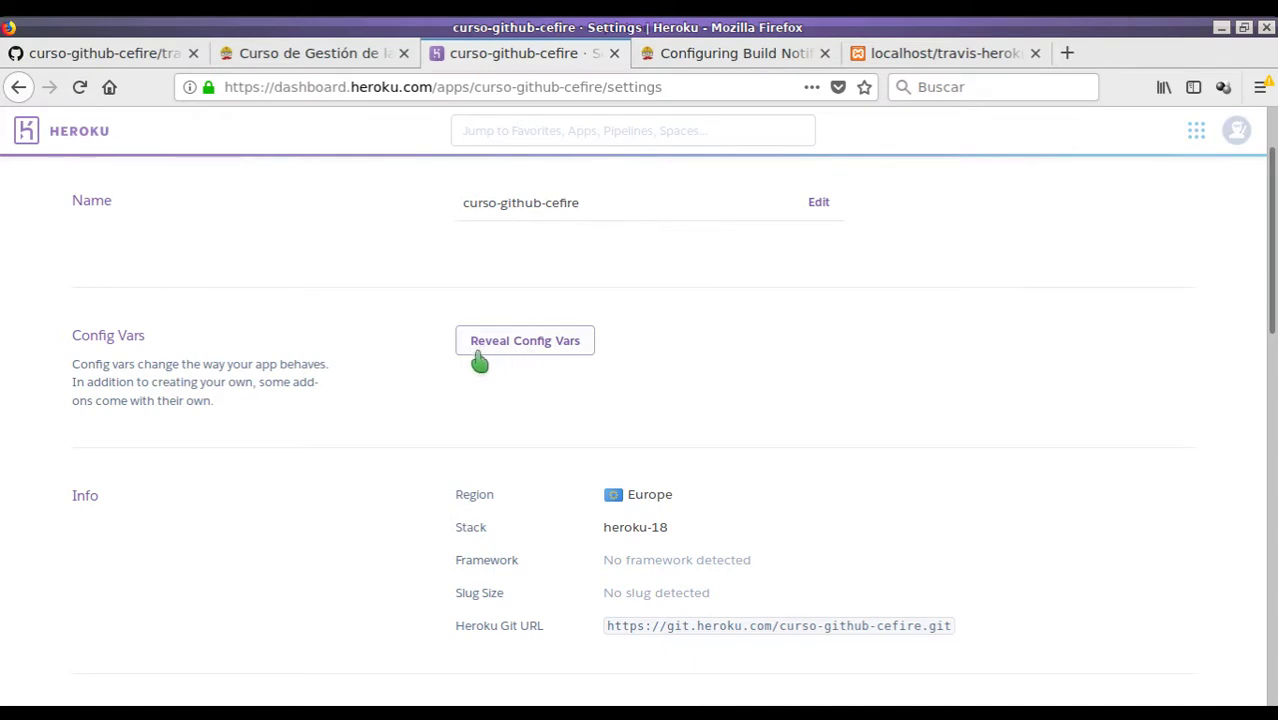
pyautogui.click(550, 346)
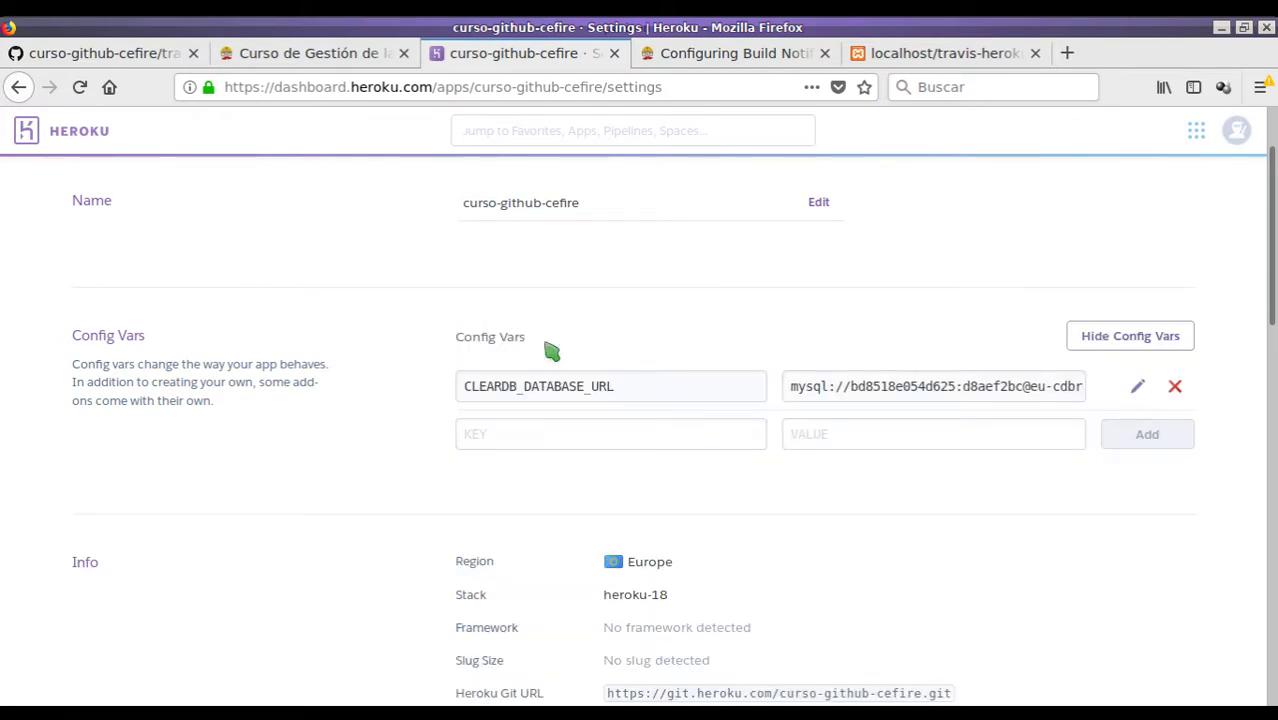
pyautogui.scroll(-1, 650, 386)
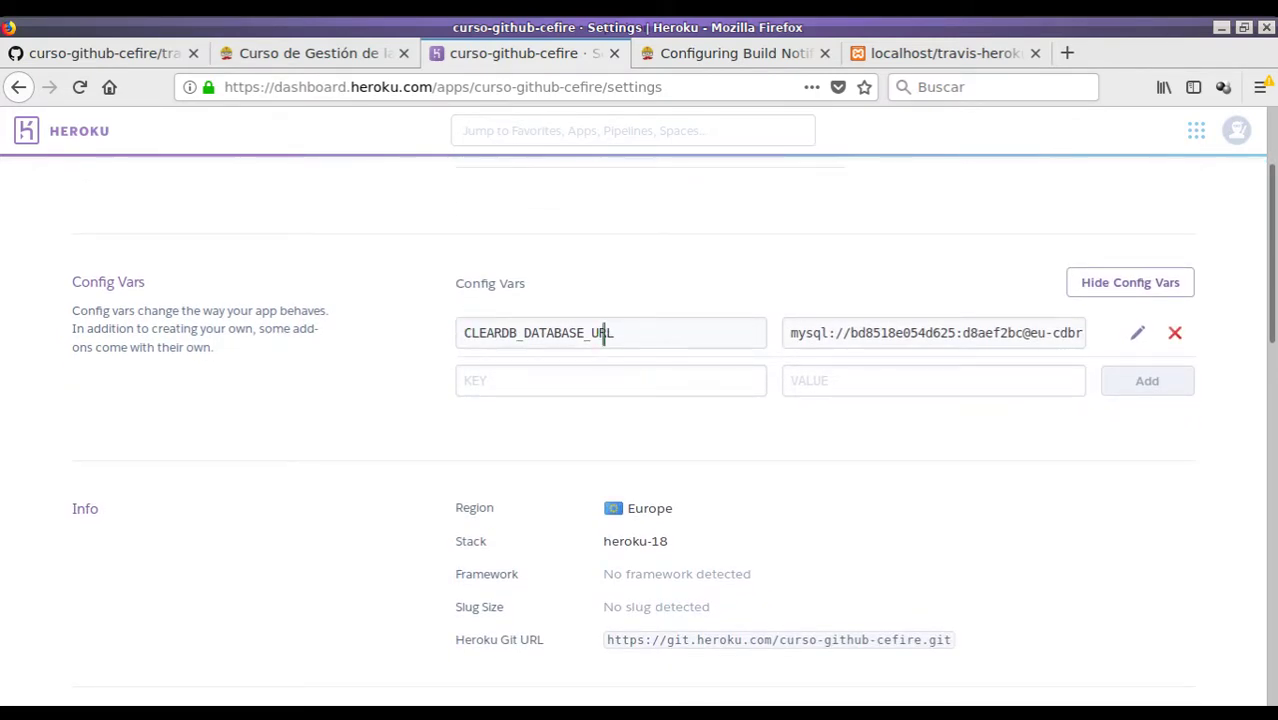
pyautogui.moveTo(792, 334); pyautogui.dragTo(1041, 340)
pyautogui.tripleClick(1001, 334)
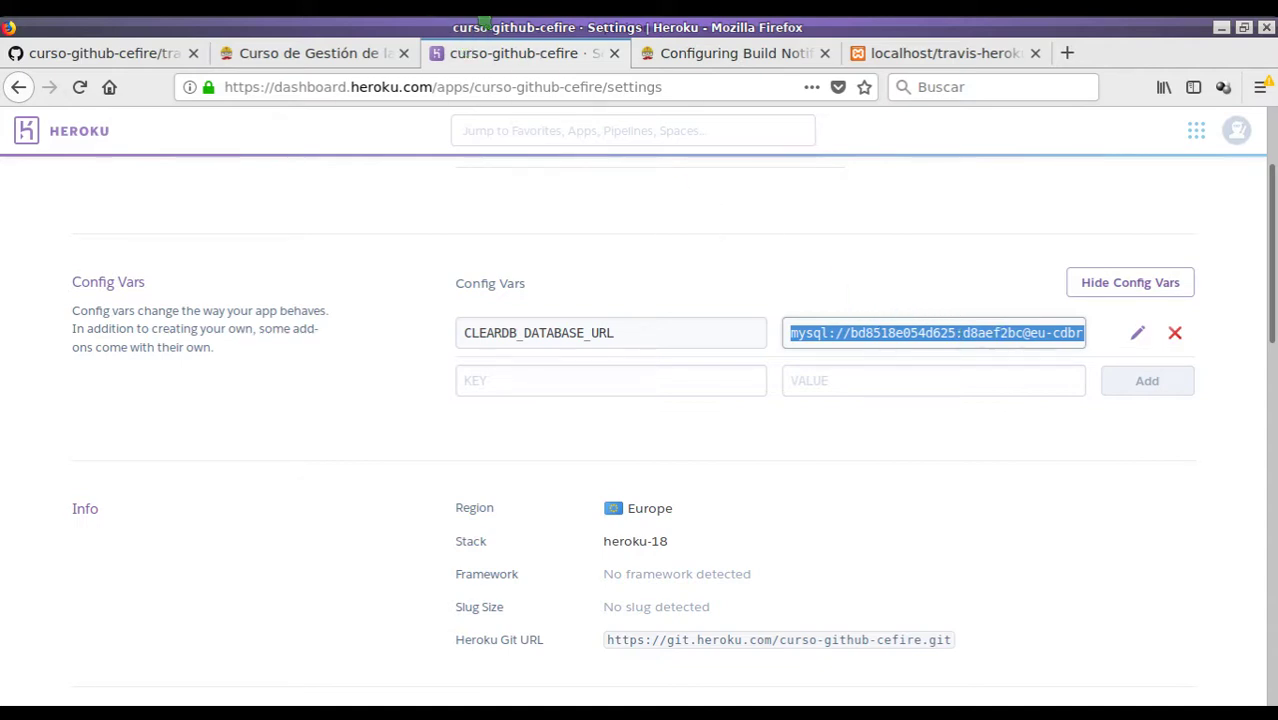
pyautogui.hotkey('alt', 'Tab')
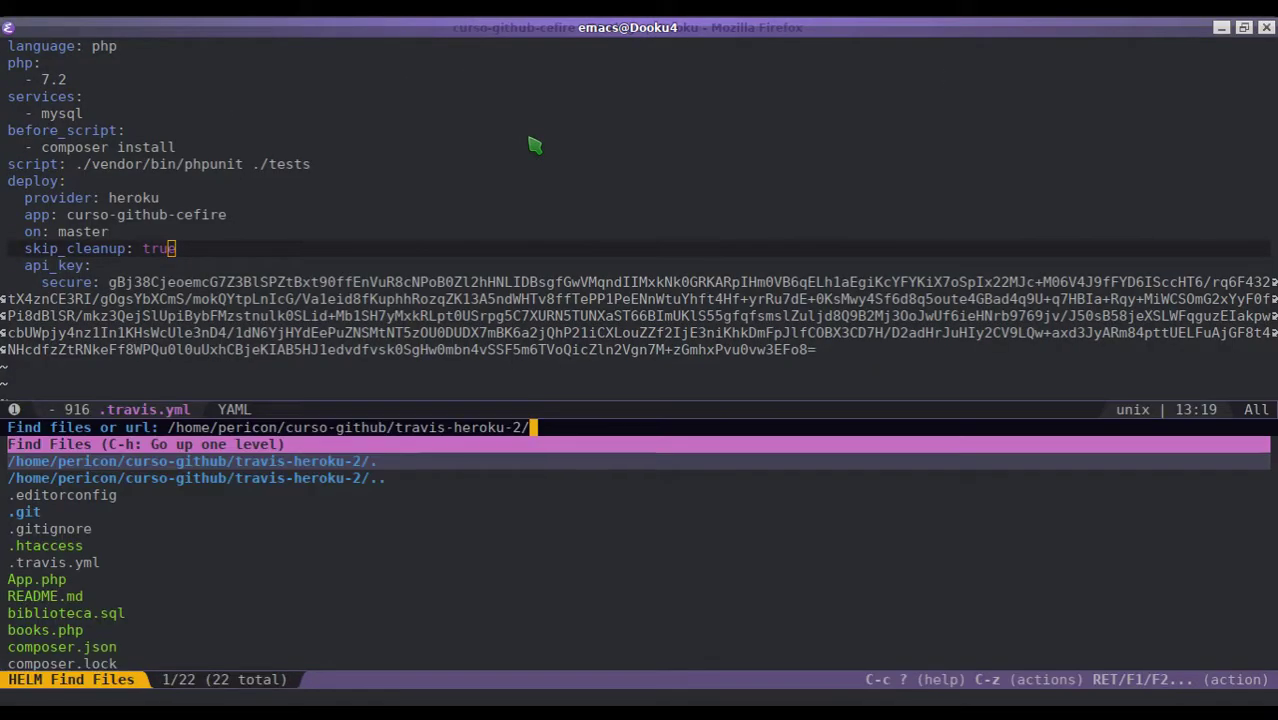
# - Create basedatos.txt, paste the database URL, and add two blank lines below it
pyautogui.write('basedatos.txt')
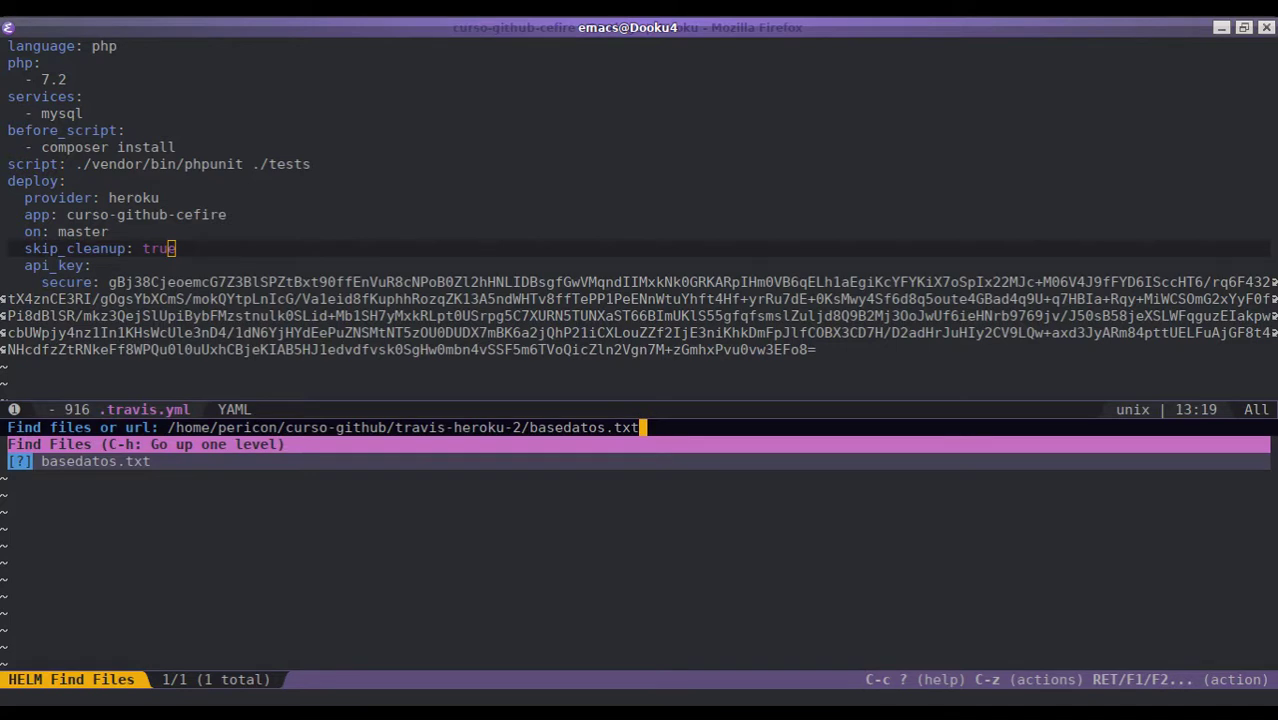
pyautogui.press('Return')
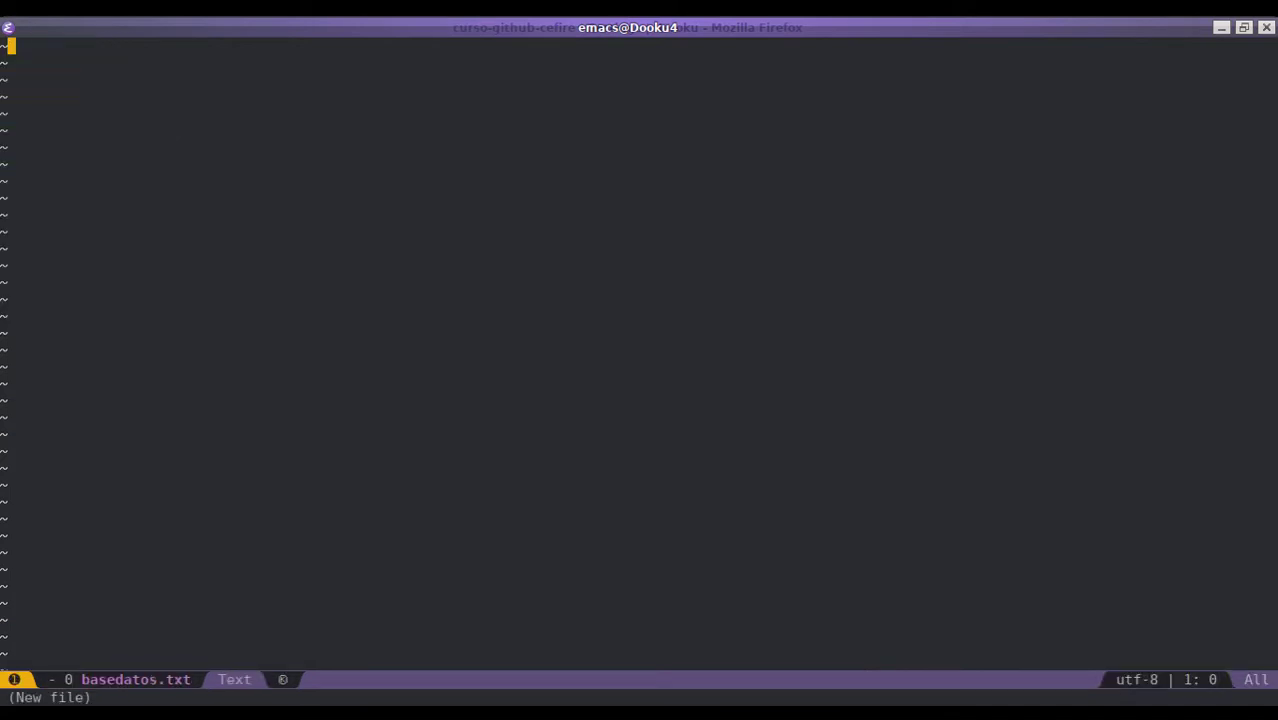
pyautogui.press('p')
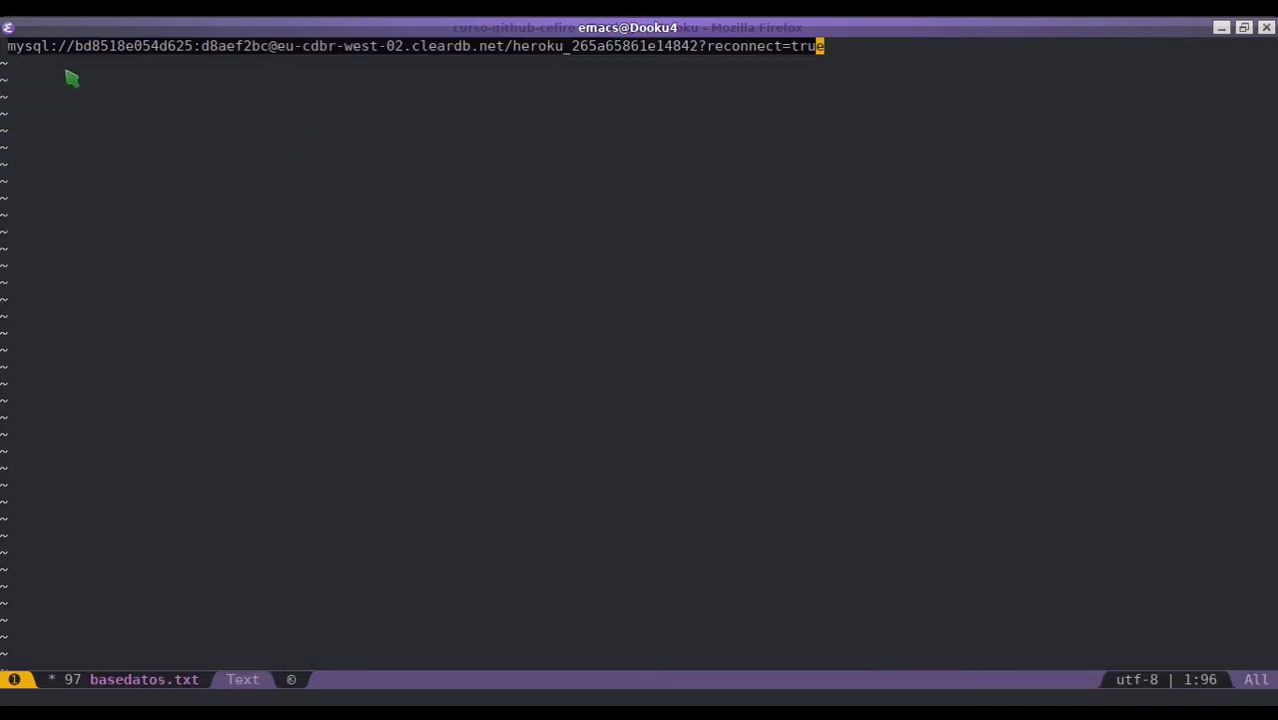
pyautogui.press('o')
pyautogui.press('Return')
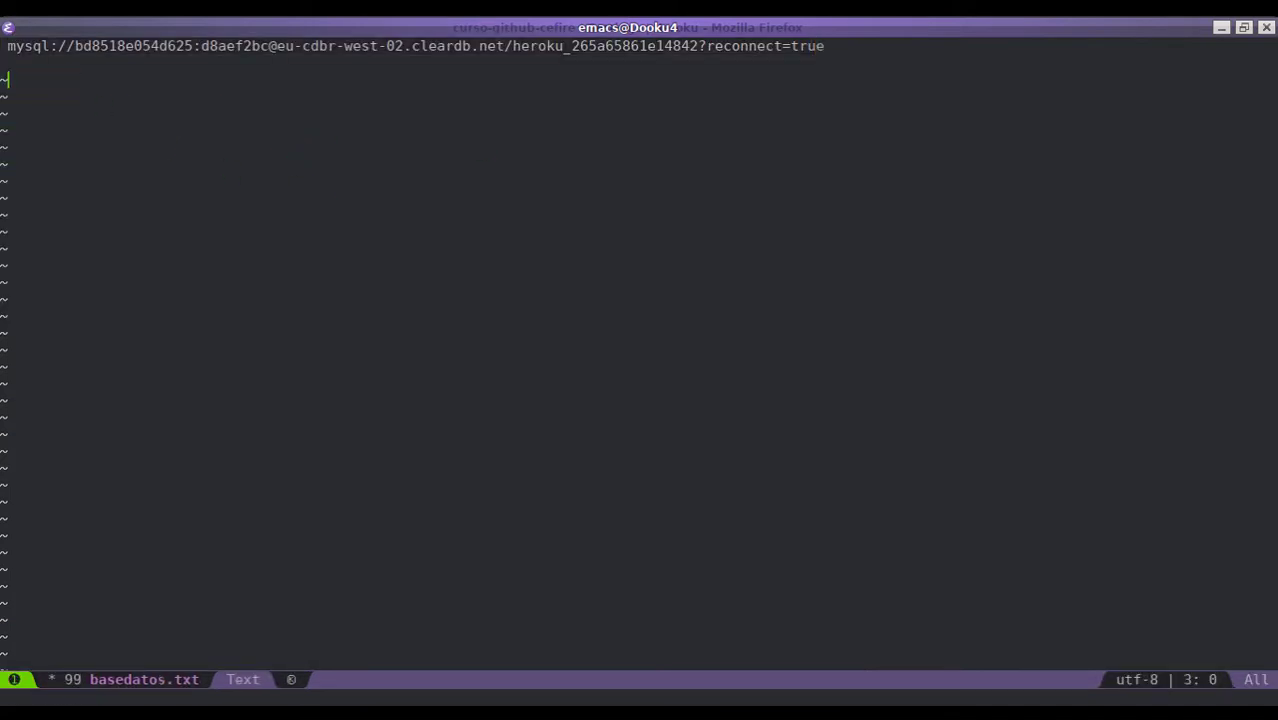
pyautogui.press('Escape')
# - Pick out the user, password, host and database name parts of the URL
pyautogui.click(108, 46)
pyautogui.press('v')
pyautogui.press('i')
pyautogui.press('w')
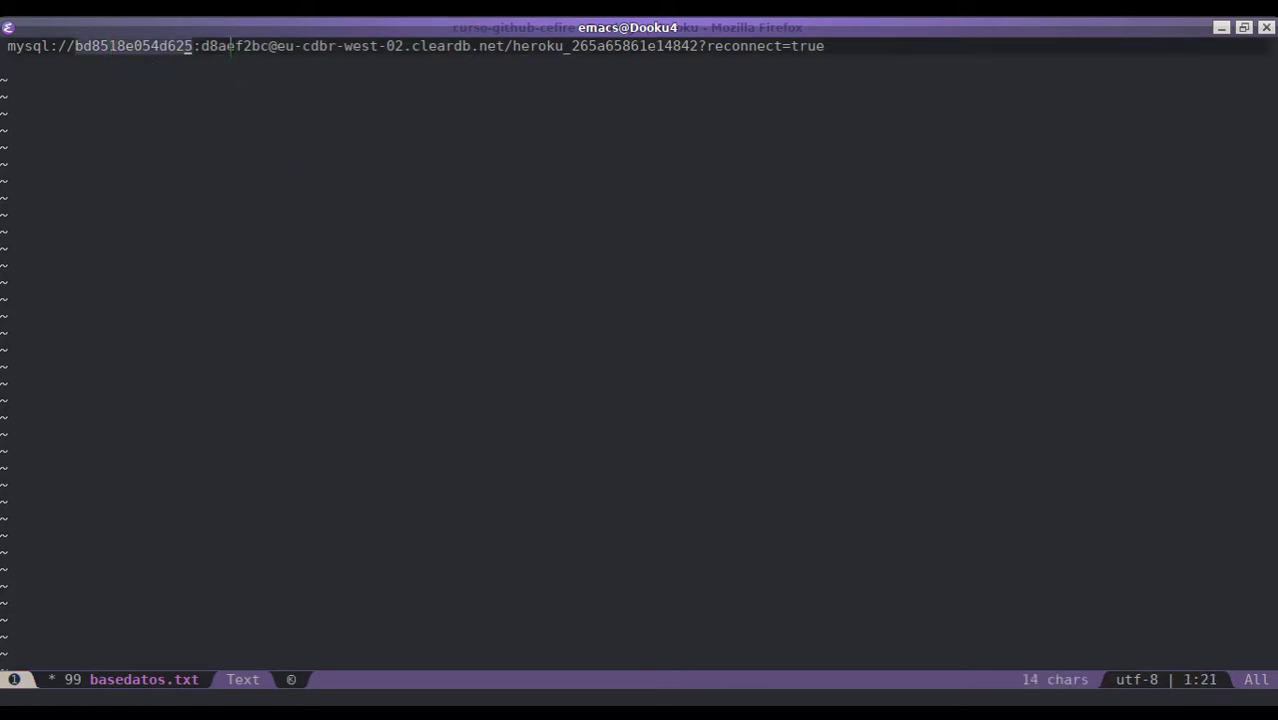
pyautogui.doubleClick(222, 46)
pyautogui.click(286, 66)
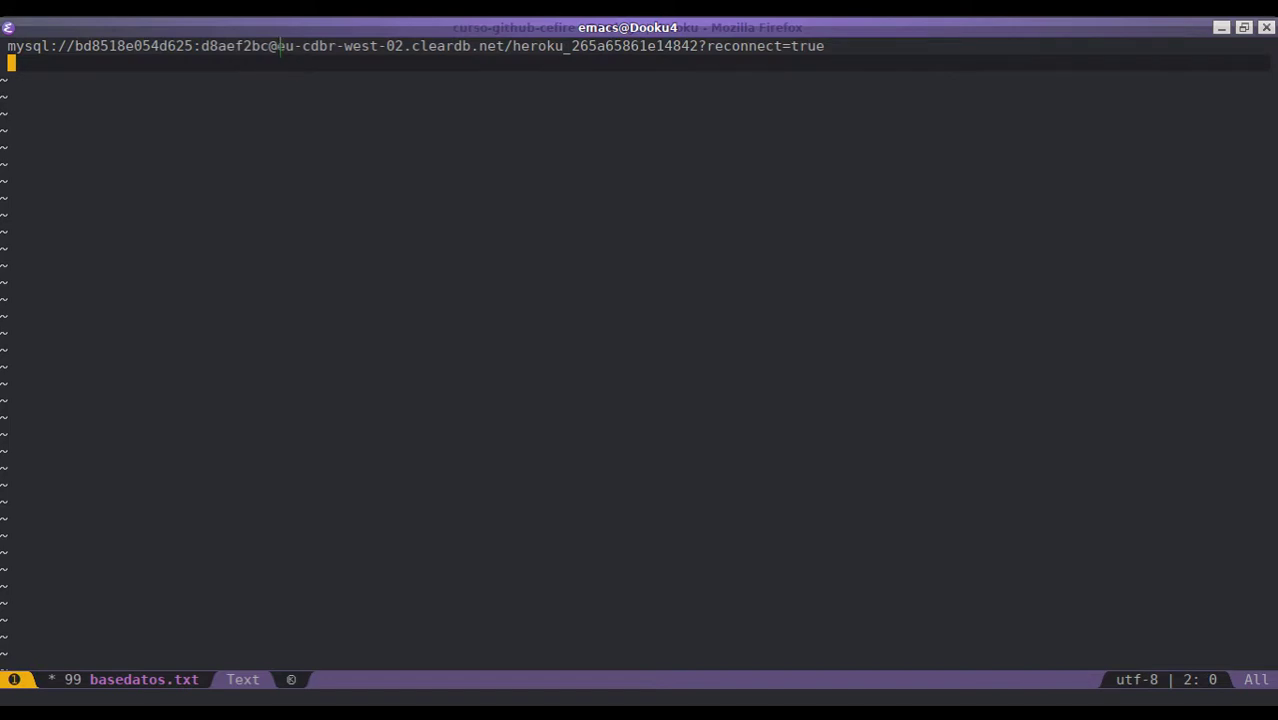
pyautogui.doubleClick(287, 46)
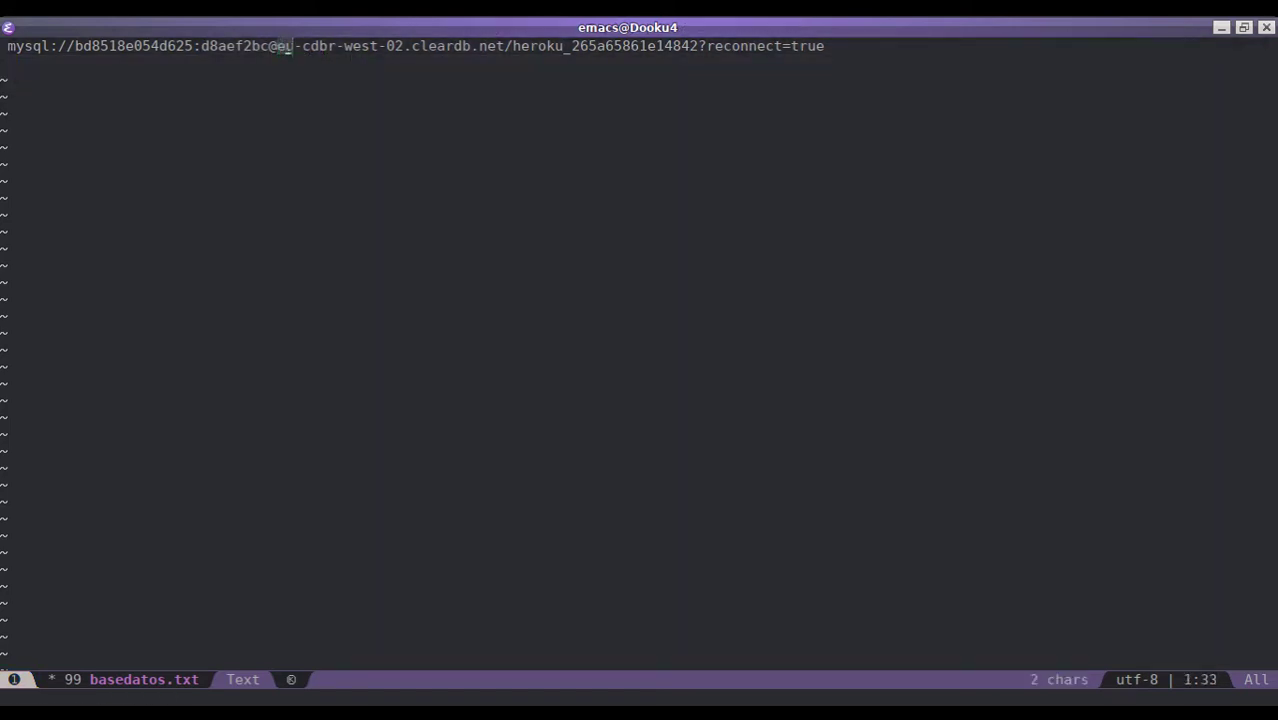
pyautogui.moveTo(287, 46); pyautogui.dragTo(695, 46)
pyautogui.click(543, 62)
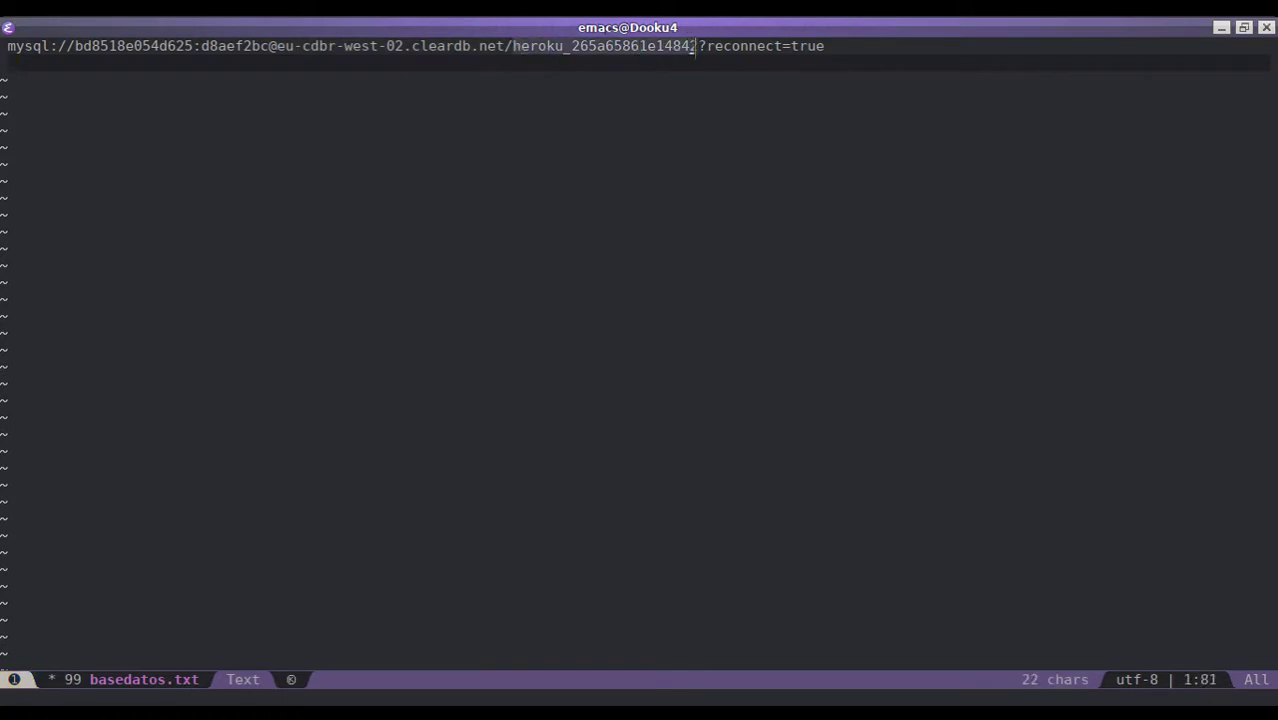
pyautogui.click(716, 108)
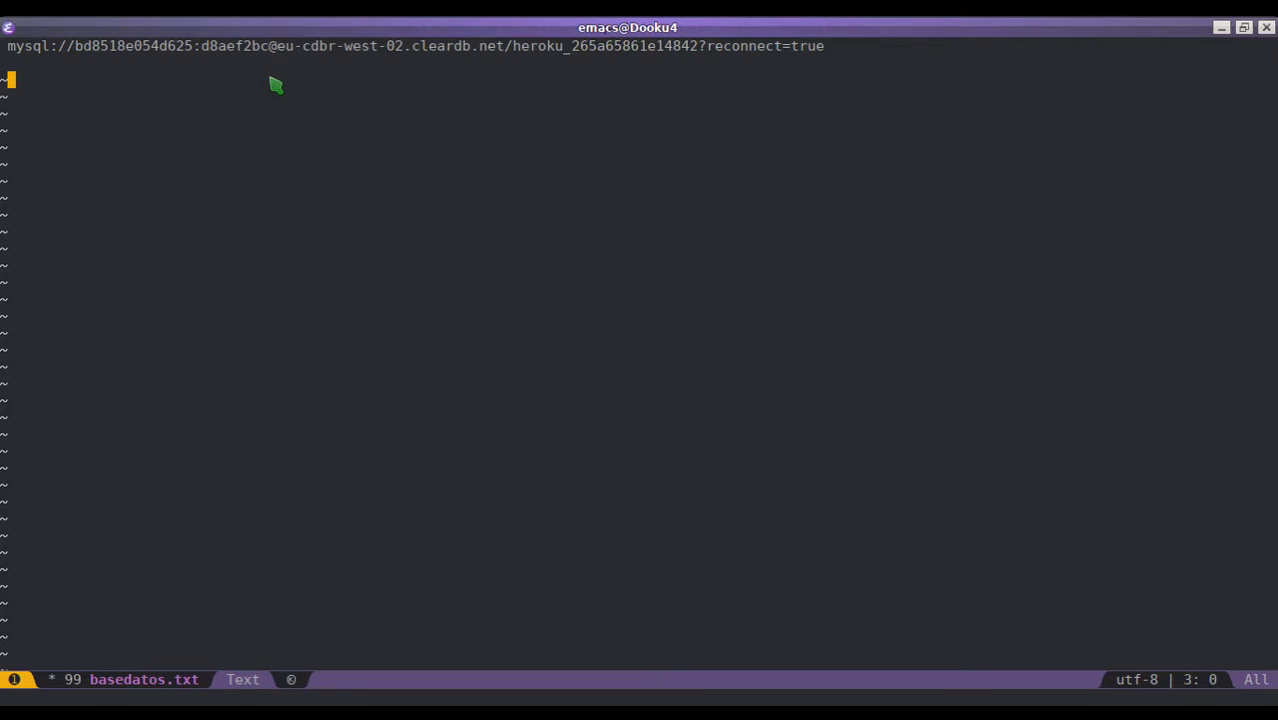
pyautogui.hotkey('ctrl', 'F1')
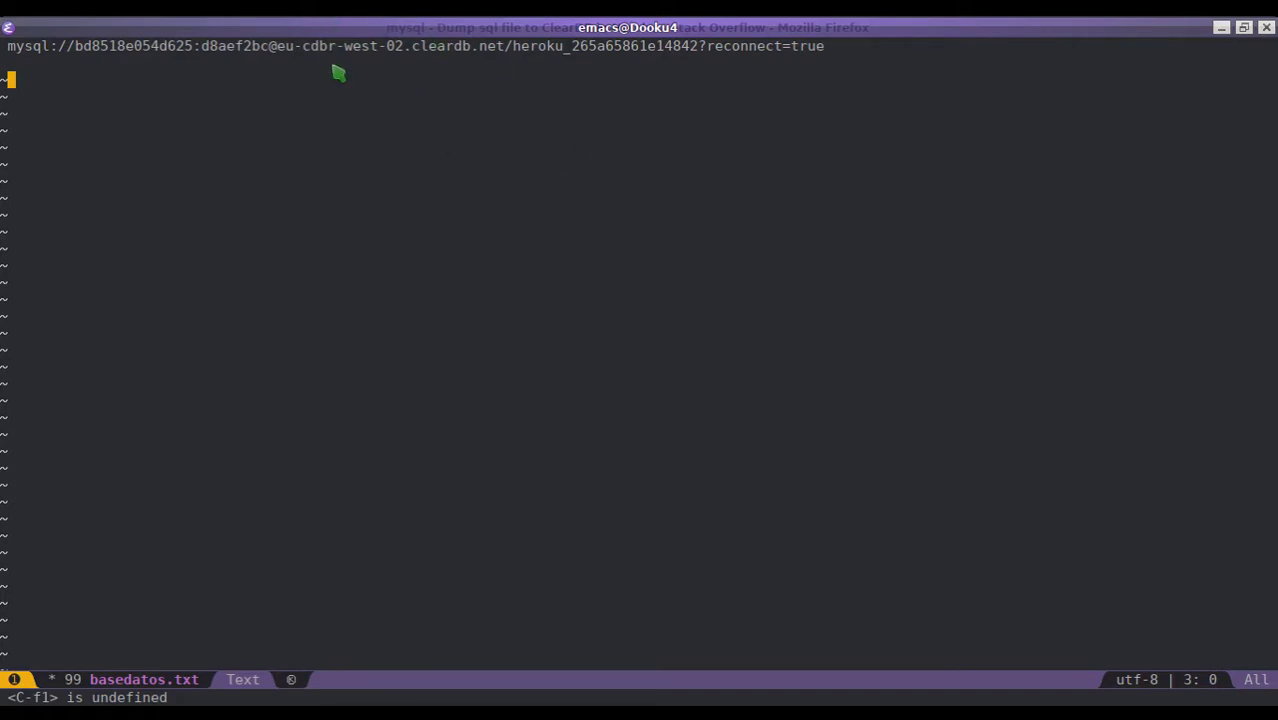
# - Switch to the biblioteca.sql buffer and go to its CREATE DATABASE line
pyautogui.press('space')
pyautogui.press('b')
pyautogui.press('b')
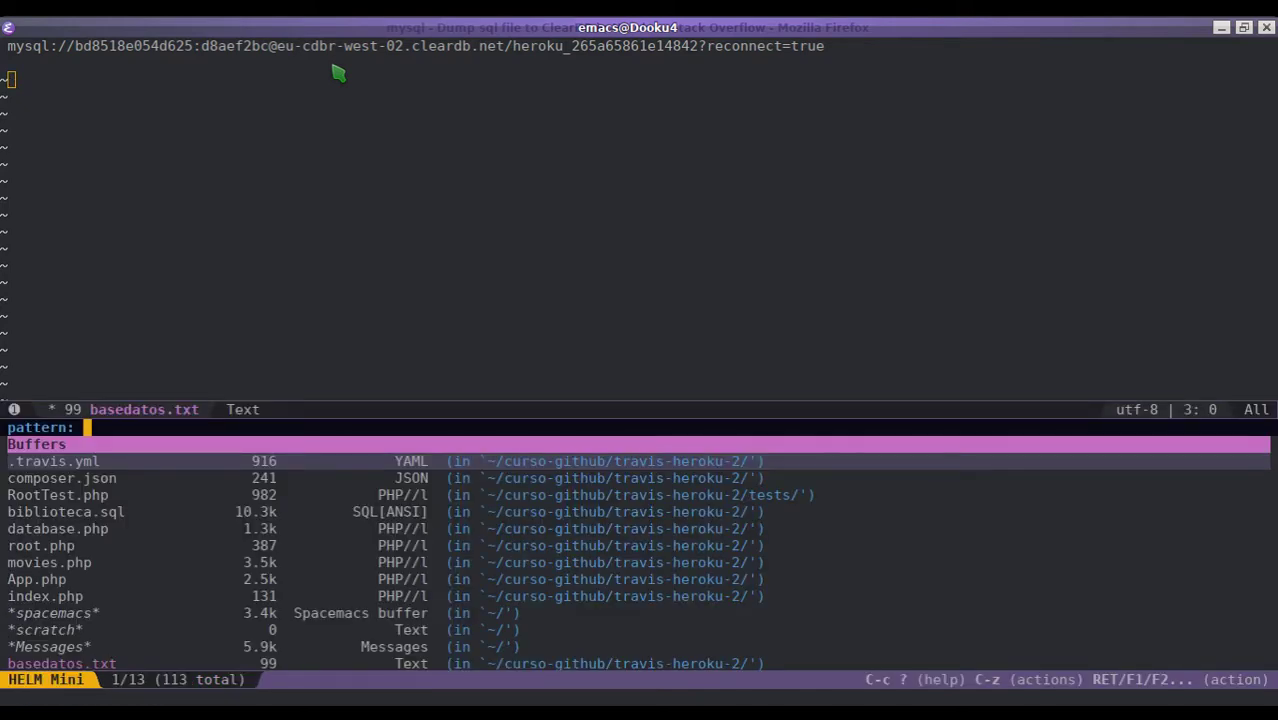
pyautogui.write('biblio')
pyautogui.press('Return')
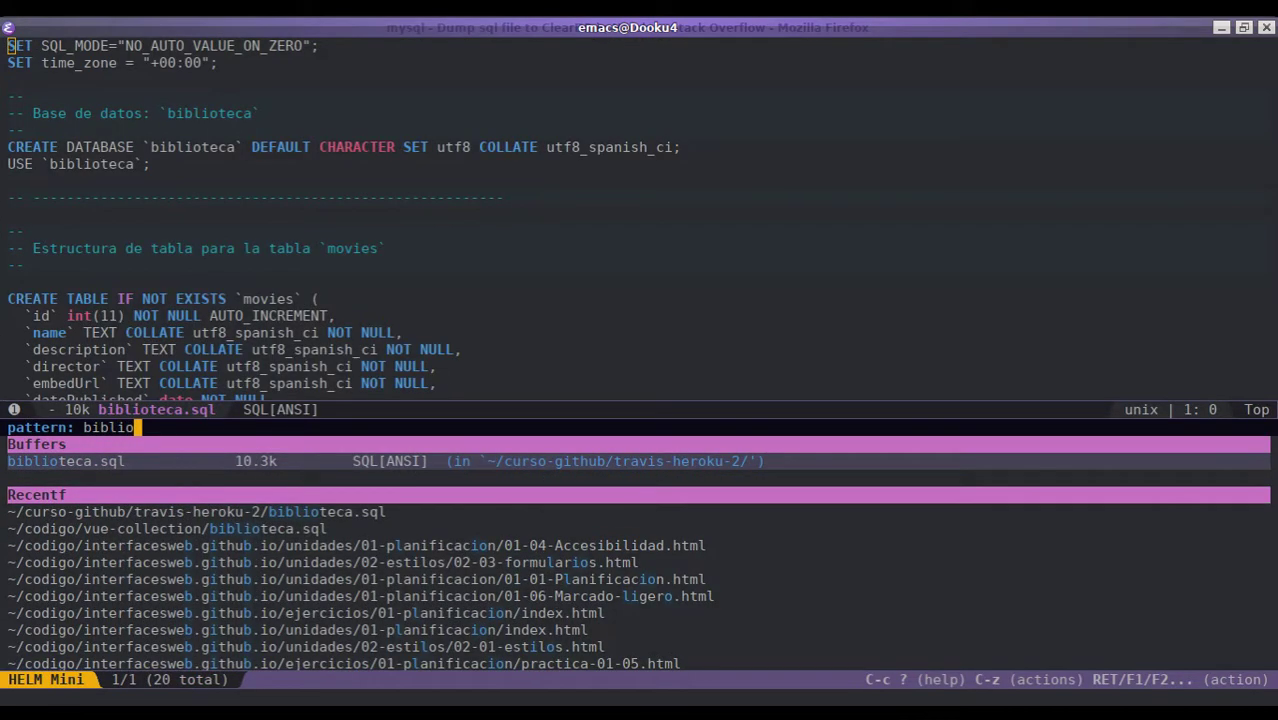
pyautogui.press('j')
pyautogui.press('j')
pyautogui.press('j')
pyautogui.press('j')
pyautogui.press('j')
pyautogui.press('j')
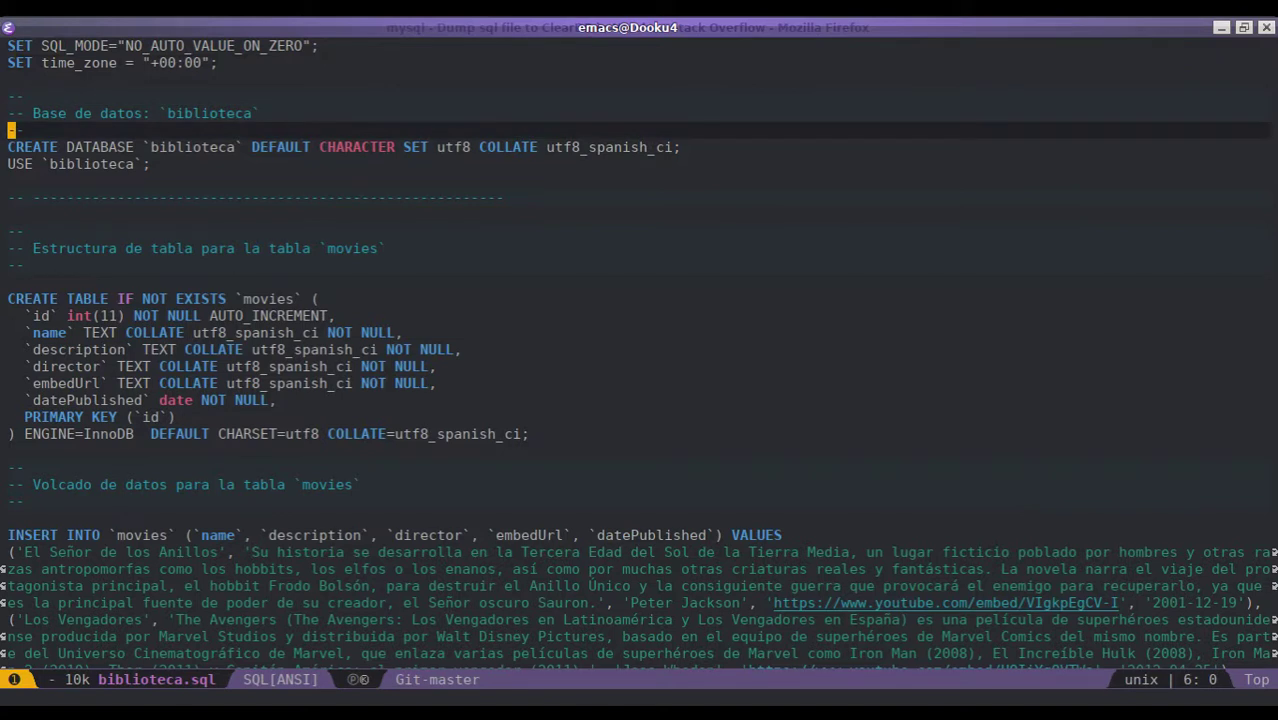
pyautogui.press('j')
pyautogui.press('j')
pyautogui.press('j')
pyautogui.press('j')
pyautogui.press('j')
pyautogui.press('j')
pyautogui.press('j')
pyautogui.press('j')
pyautogui.press('j')
pyautogui.press('j')
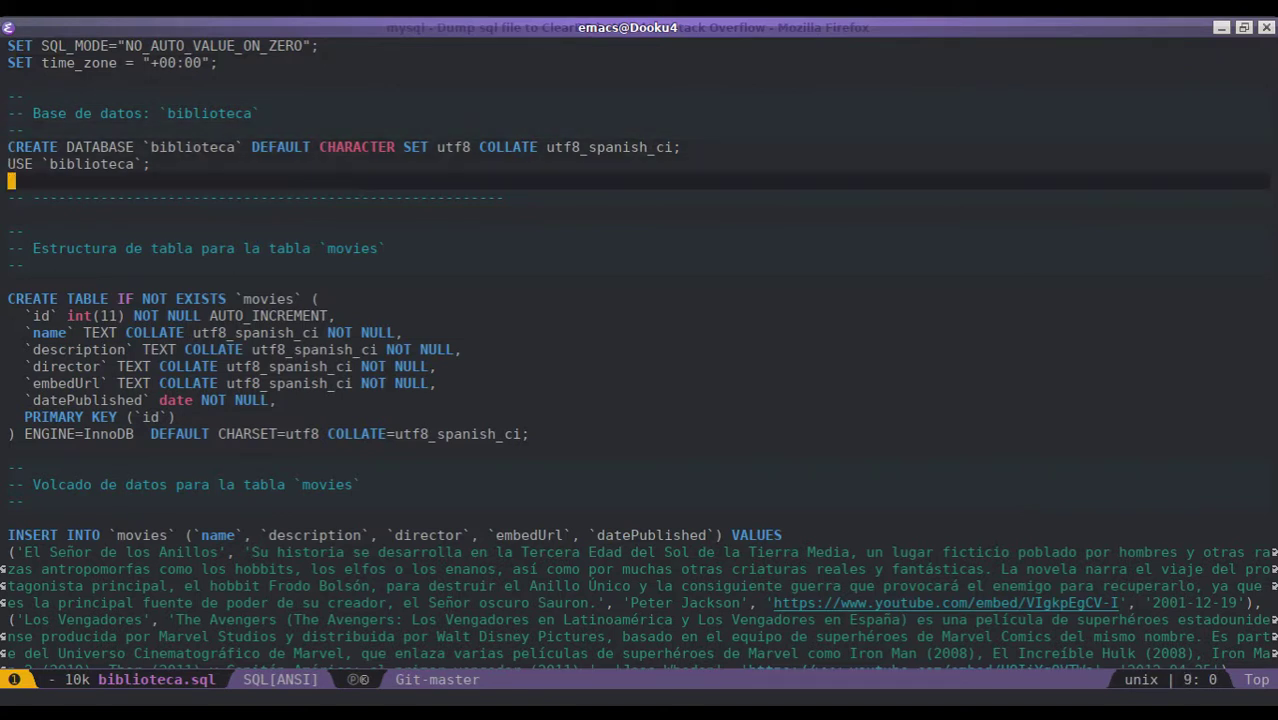
pyautogui.press('j')
pyautogui.press('j')
pyautogui.press('j')
pyautogui.press('j')
pyautogui.press('j')
pyautogui.press('j')
pyautogui.press('j')
pyautogui.press('j')
pyautogui.press('j')
pyautogui.press('j')
pyautogui.press('j')
pyautogui.press('j')
pyautogui.press('j')
pyautogui.press('j')
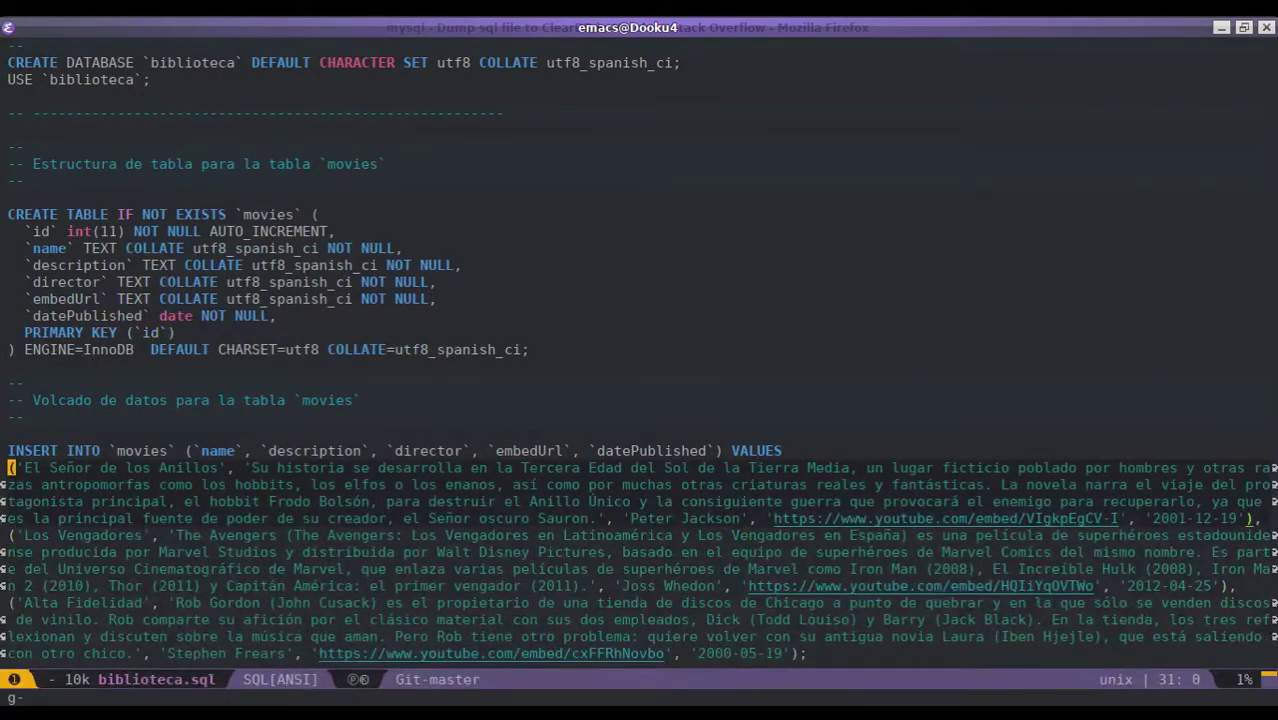
pyautogui.press('g')
pyautogui.press('j')
pyautogui.press('j')
pyautogui.press('j')
pyautogui.press('j')
pyautogui.press('j')
pyautogui.press('j')
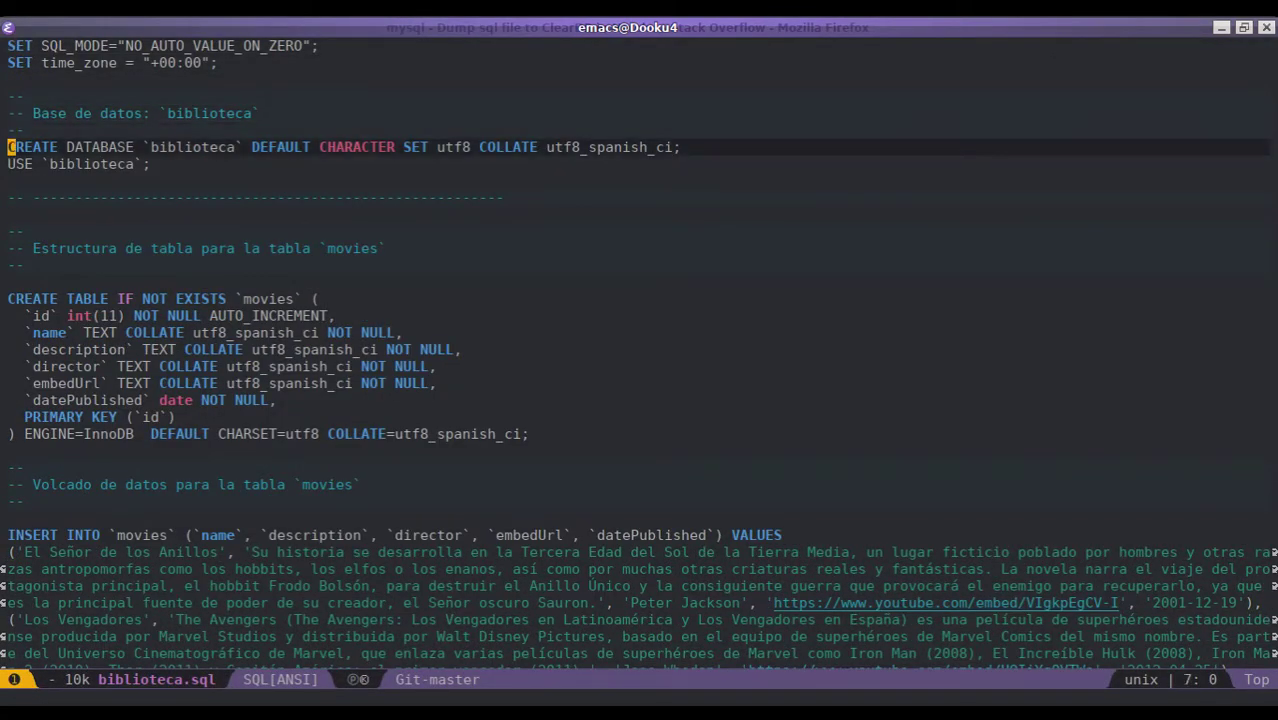
# - Comment out the CREATE DATABASE and USE lines, save the file, and open a terminal
pyautogui.hotkey('shift', 'v')
pyautogui.press('j')
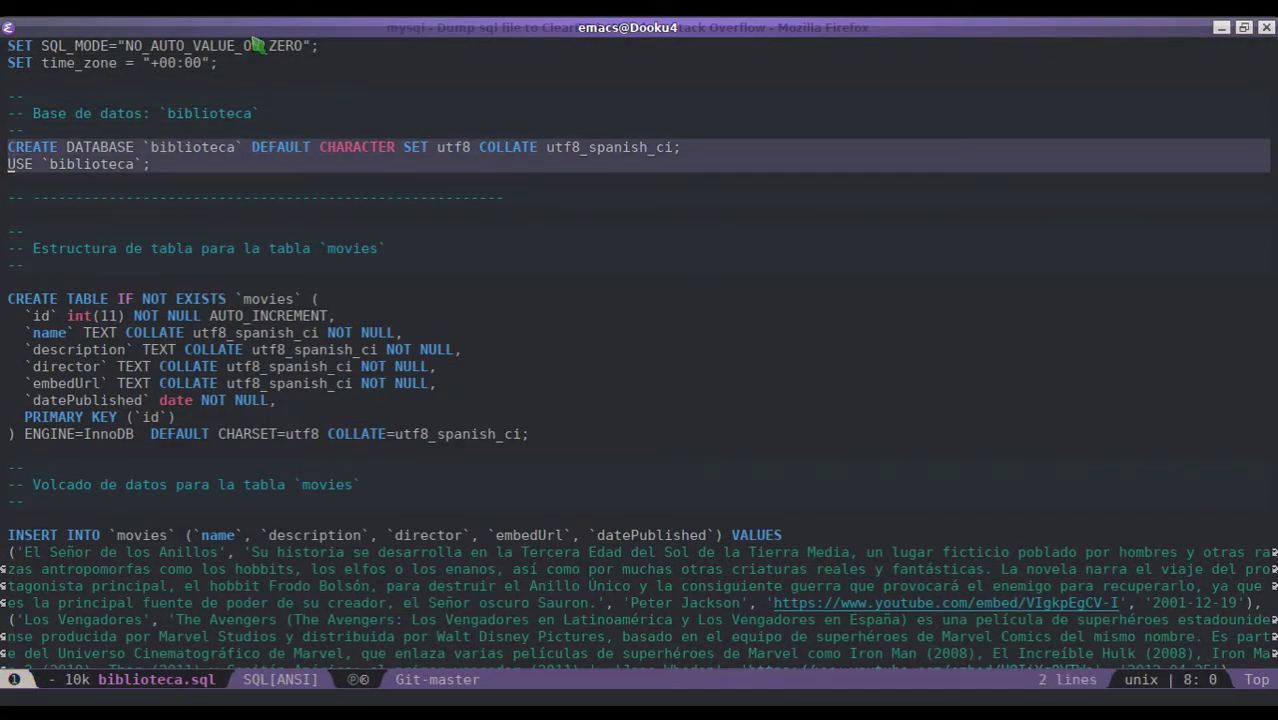
pyautogui.press('k')
pyautogui.press('j')
pyautogui.press('space')
pyautogui.press('c')
pyautogui.press('l')
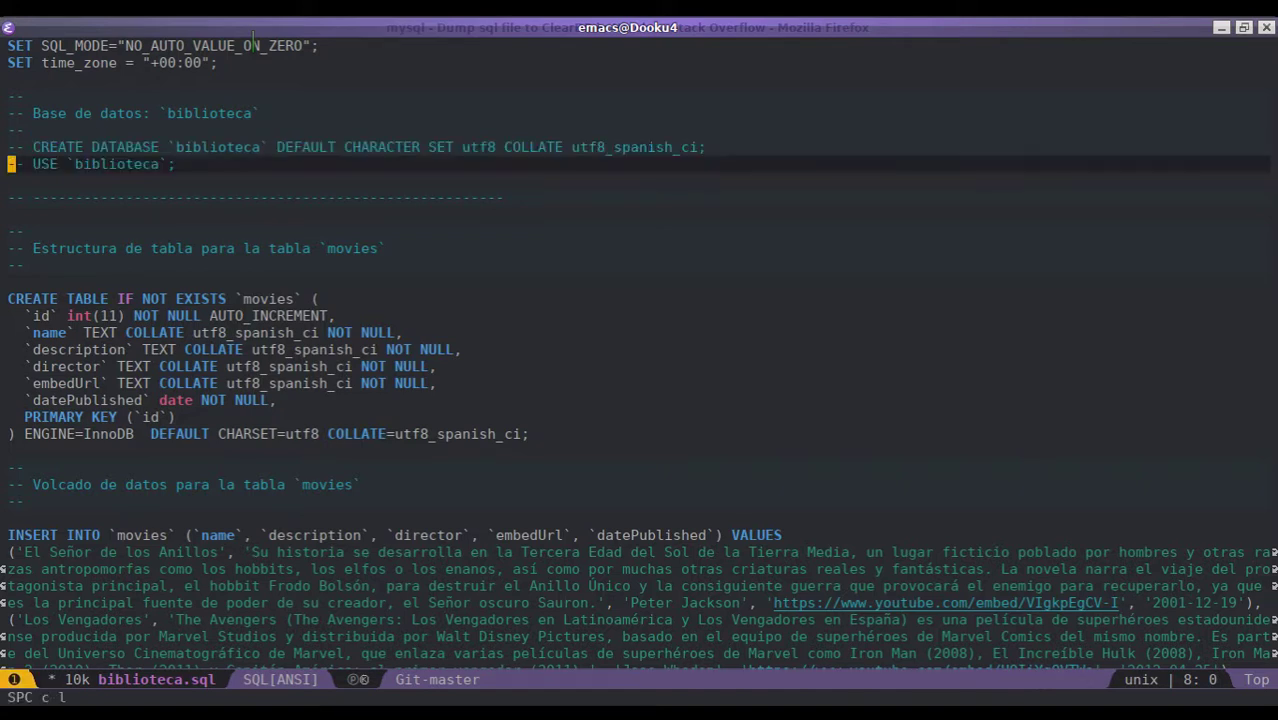
pyautogui.press('space')
pyautogui.press('f')
pyautogui.press('s')
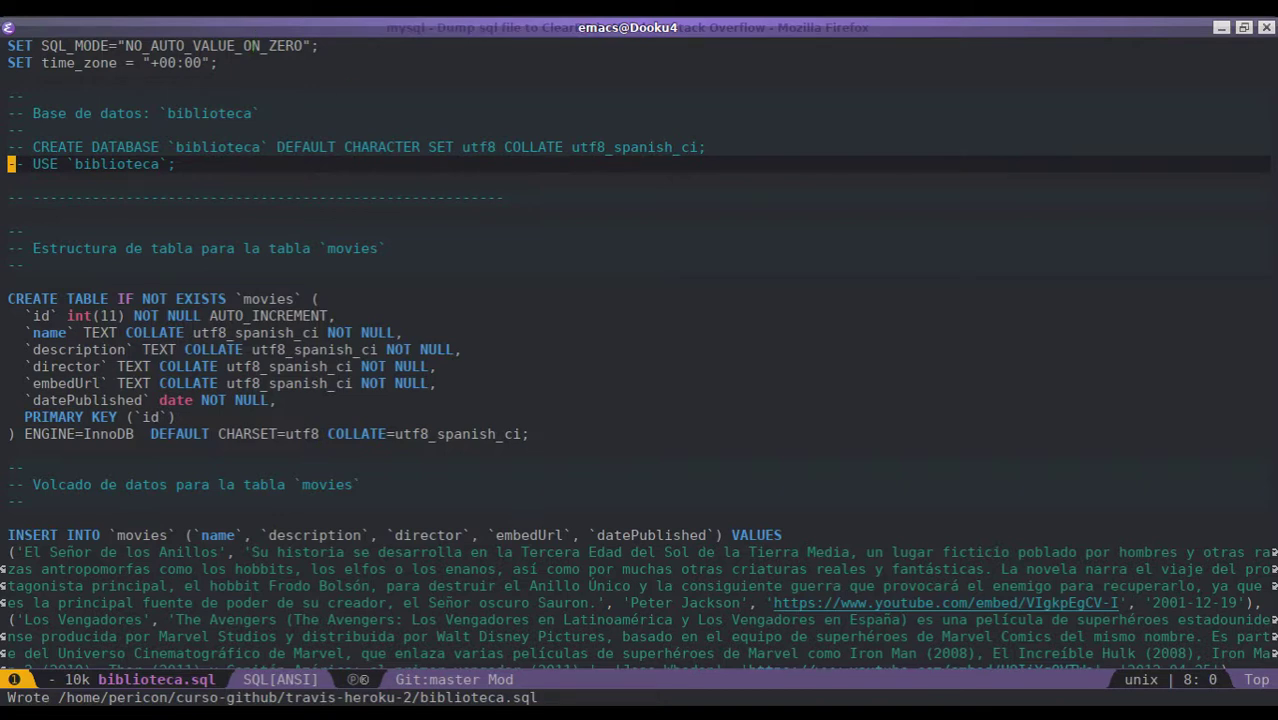
pyautogui.hotkey('ctrl', 'alt', 't')
# - Start the command 'mysql --user=' and paste the database user name copied from basedatos.txt
pyautogui.moveTo(641, 162); pyautogui.dragTo(640, 192)
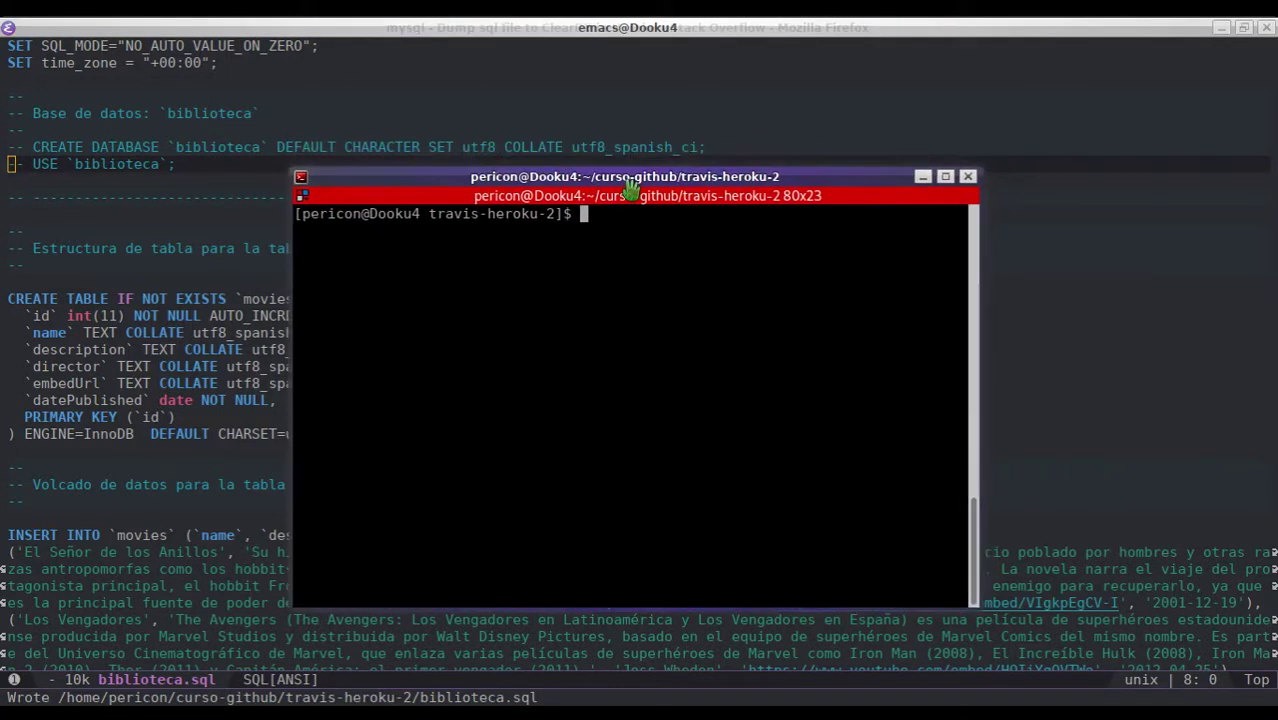
pyautogui.write('mysql --user')
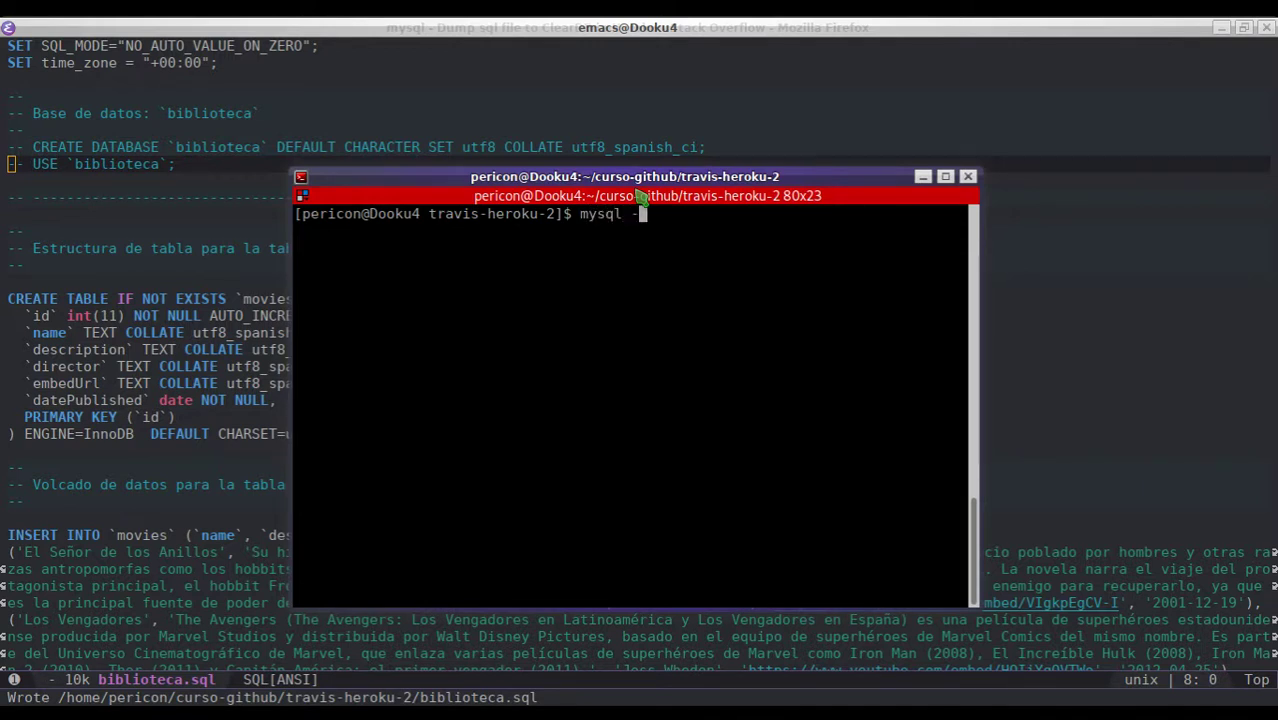
pyautogui.click(580, 40)
pyautogui.press('space')
pyautogui.press('b')
pyautogui.press('n')
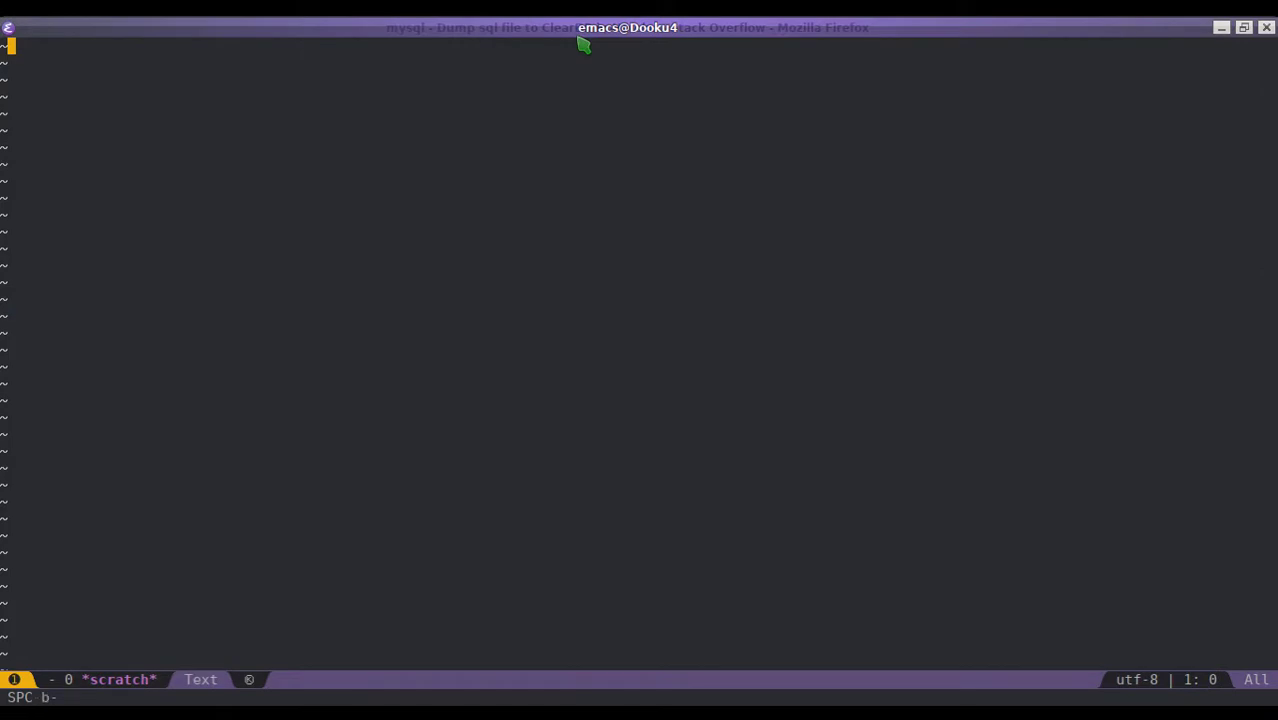
pyautogui.press('n')
pyautogui.click(146, 46)
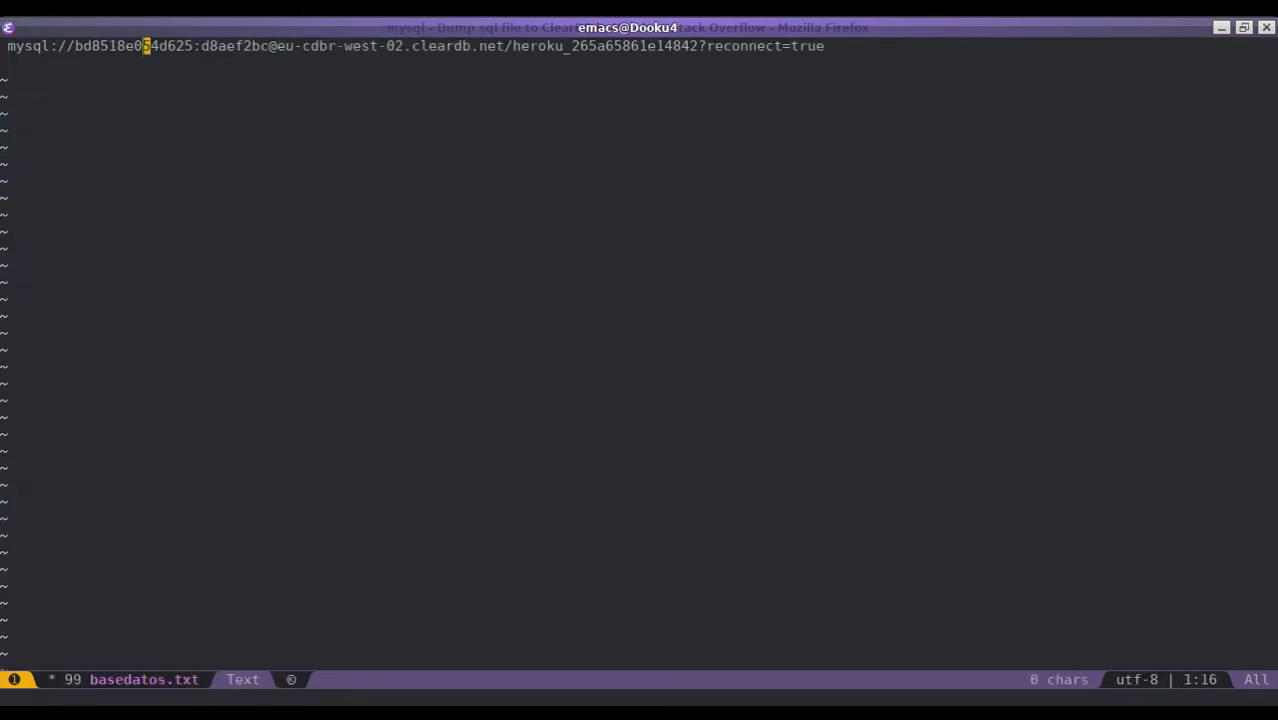
pyautogui.doubleClick(146, 46)
pyautogui.hotkey('ctrl', 'c')
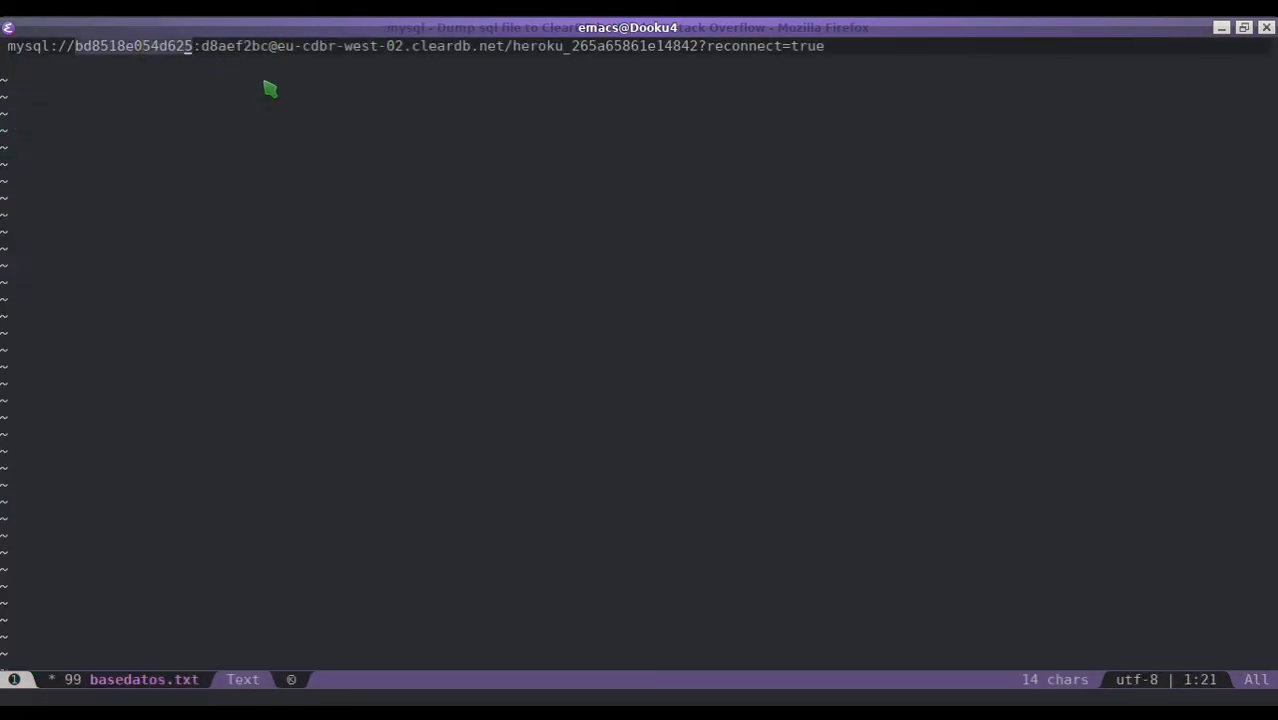
pyautogui.press('y')
pyautogui.hotkey('alt', 'Tab')
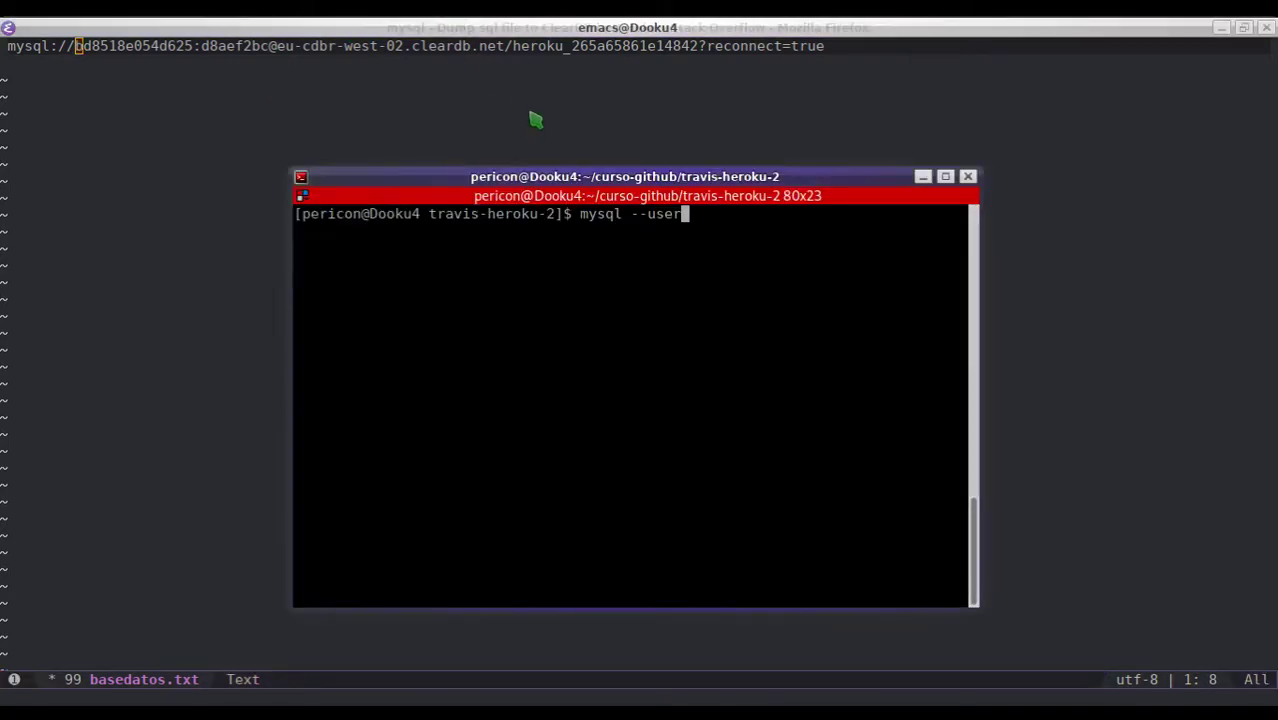
pyautogui.write('=')
pyautogui.hotkey('ctrl', 'shift', 'v')
# - Add '--password=' with the database password copied from basedatos.txt
pyautogui.write('--')
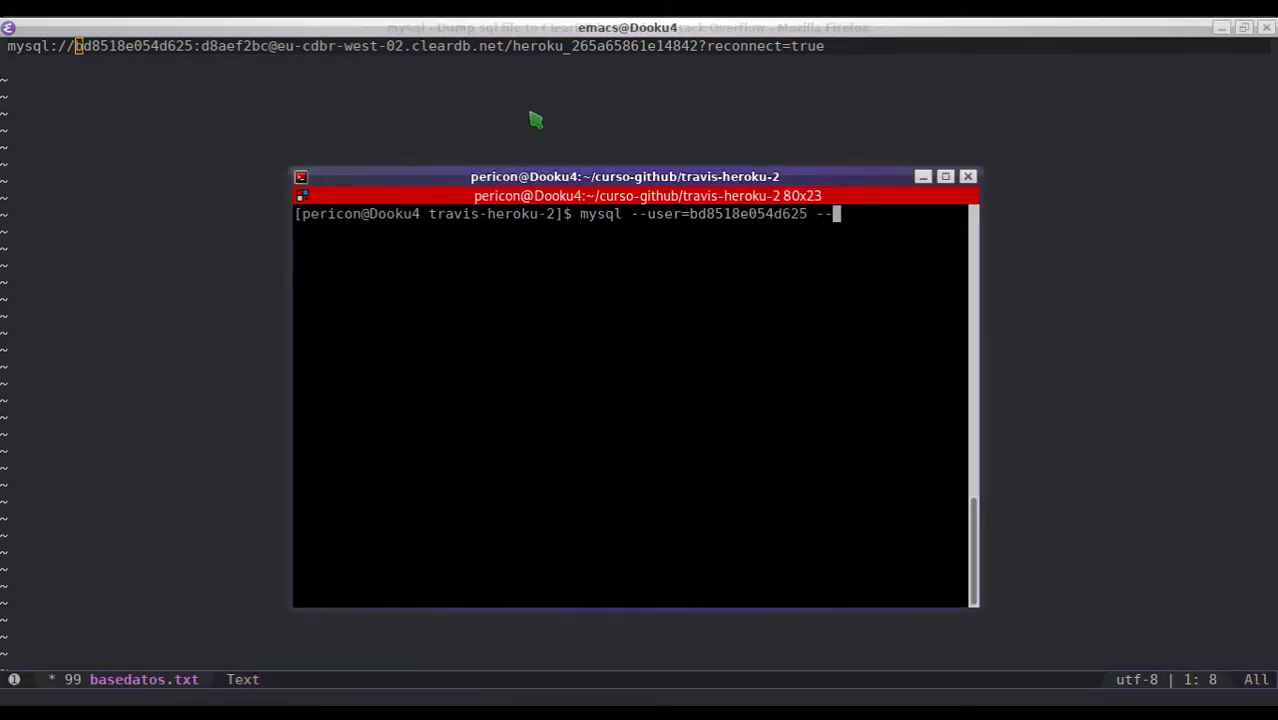
pyautogui.write('password=')
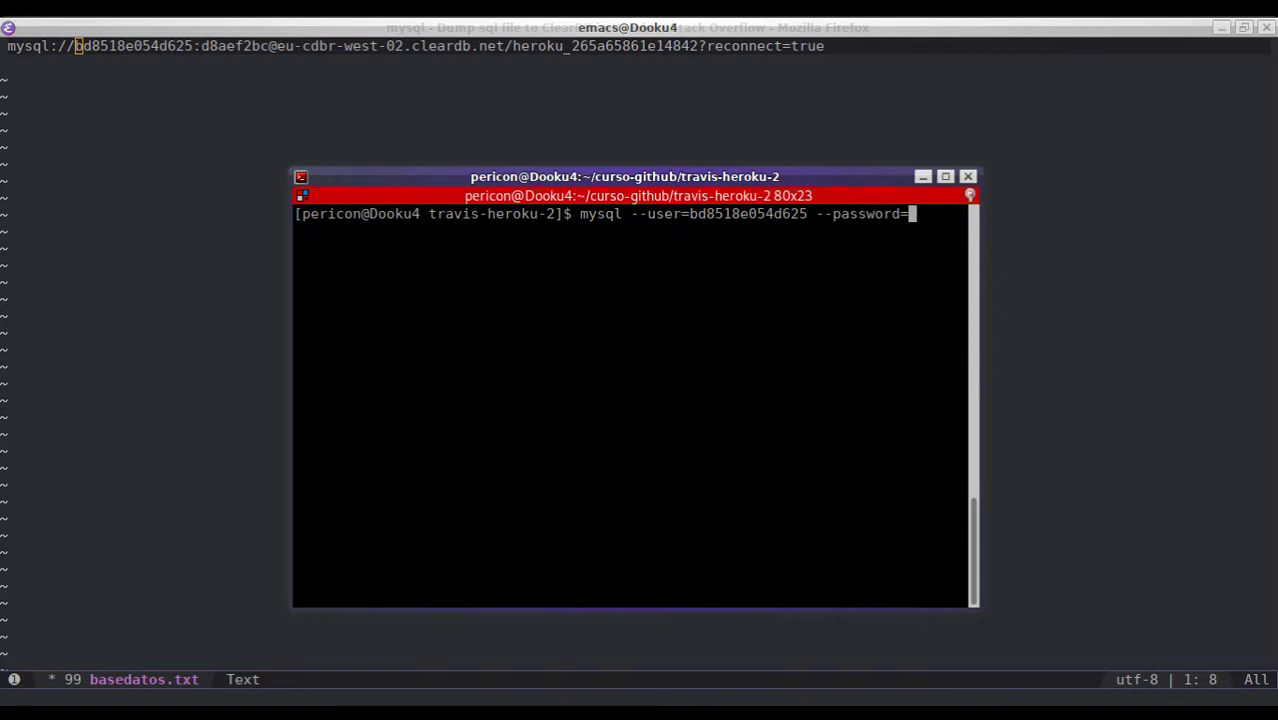
pyautogui.doubleClick(238, 45)
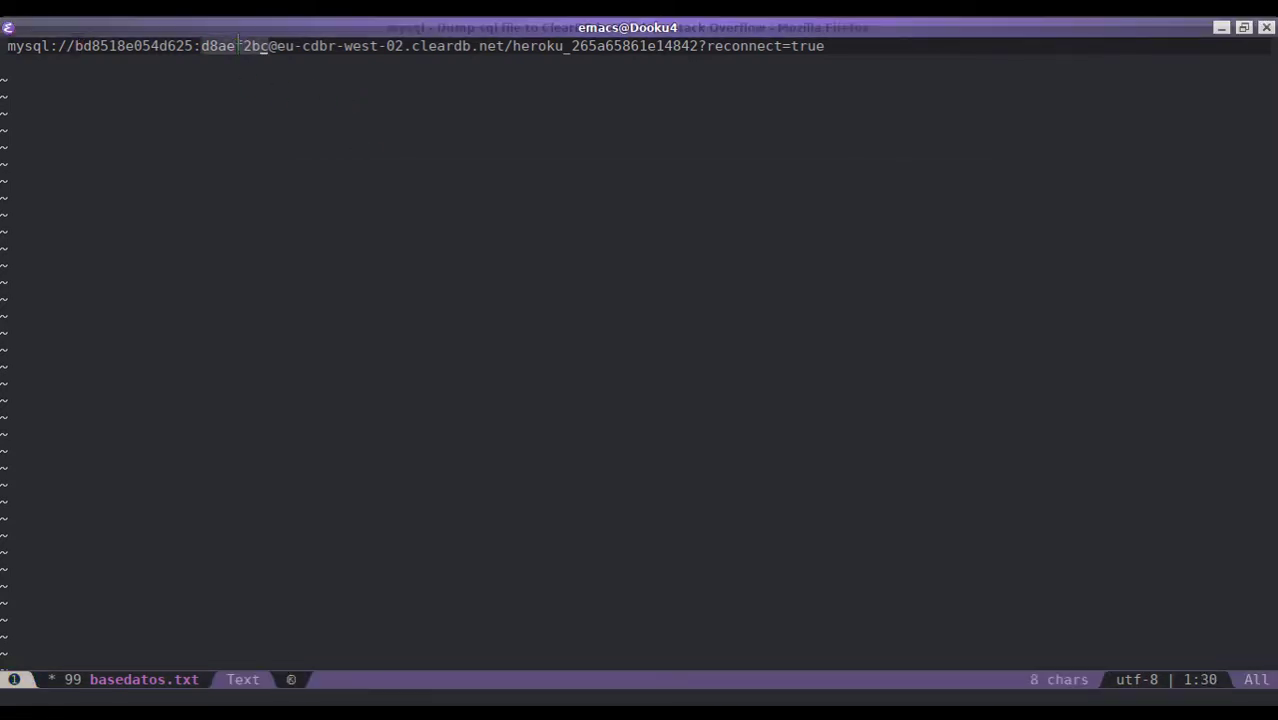
pyautogui.press('y')
pyautogui.hotkey('alt', 'Tab')
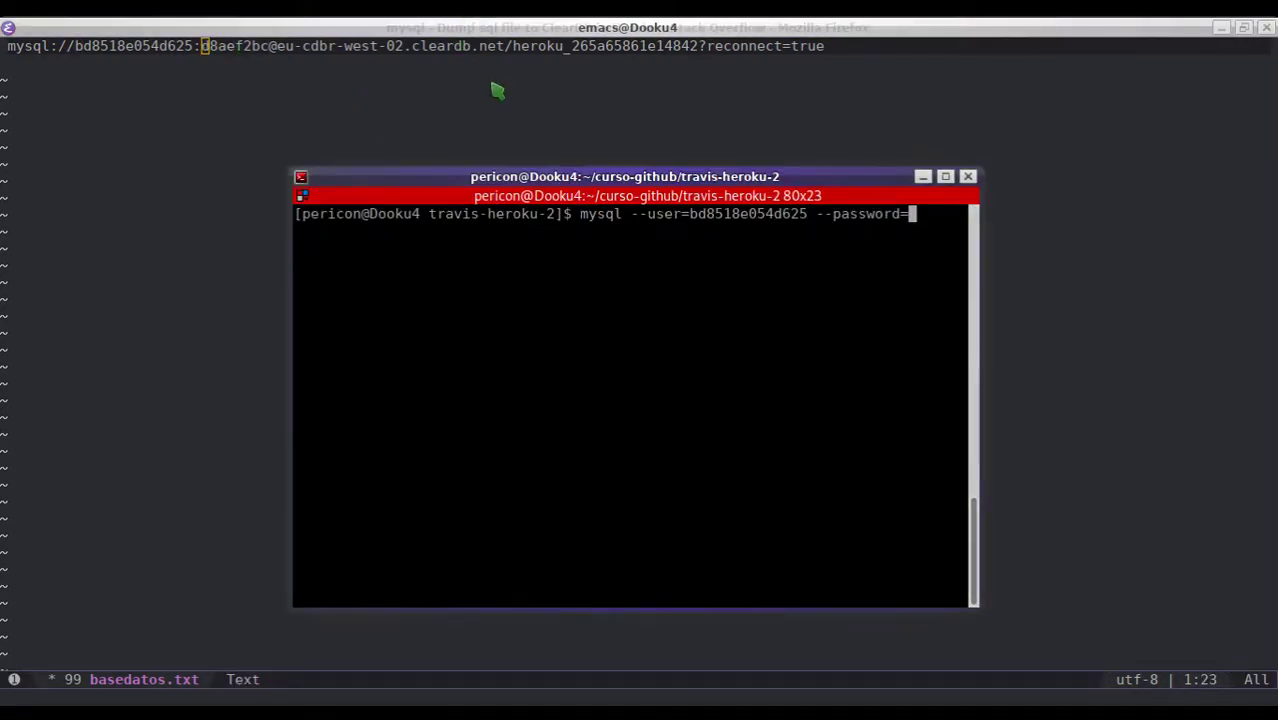
pyautogui.write('p')
pyautogui.press('BackSpace')
pyautogui.hotkey('ctrl', 'shift', 'v')
# - Add '--host=' with the host eu-cdbr-west-02.cleardb.net copied from basedatos.txt
pyautogui.write('--')
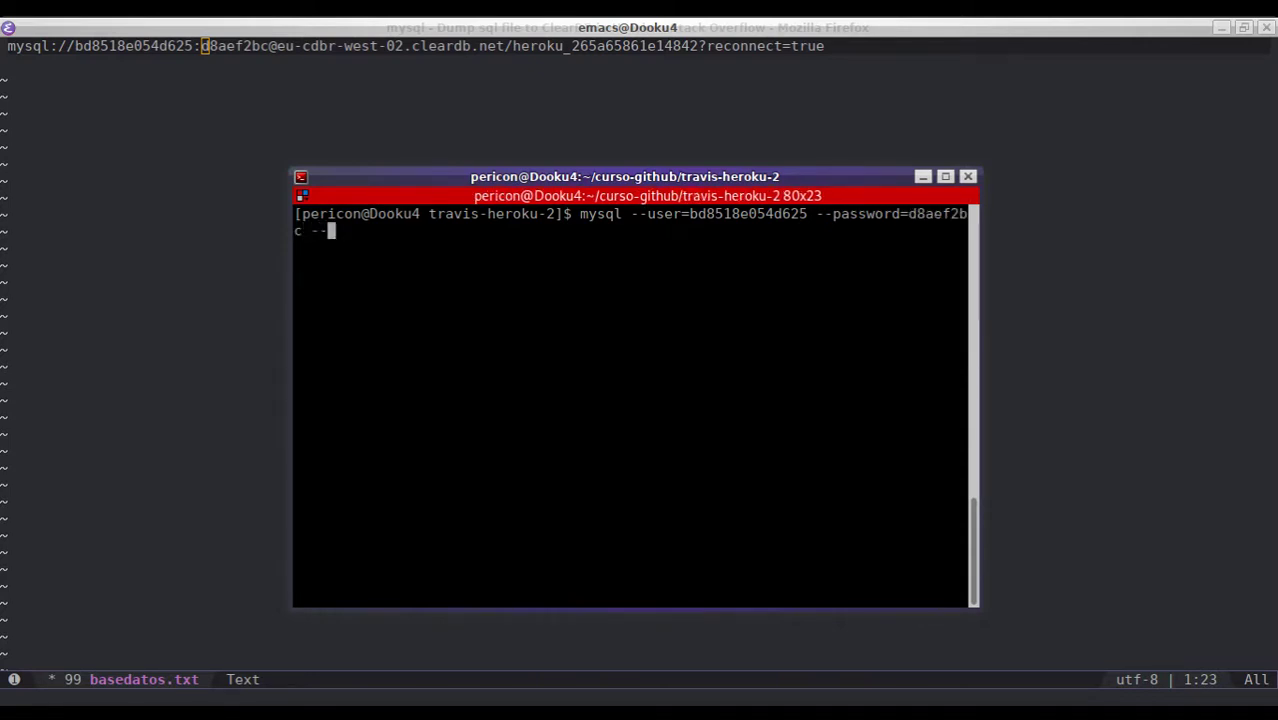
pyautogui.write('host=')
pyautogui.click(332, 46)
pyautogui.moveTo(277, 46); pyautogui.dragTo(502, 44)
pyautogui.hotkey('ctrl', 'c')
pyautogui.press('y')
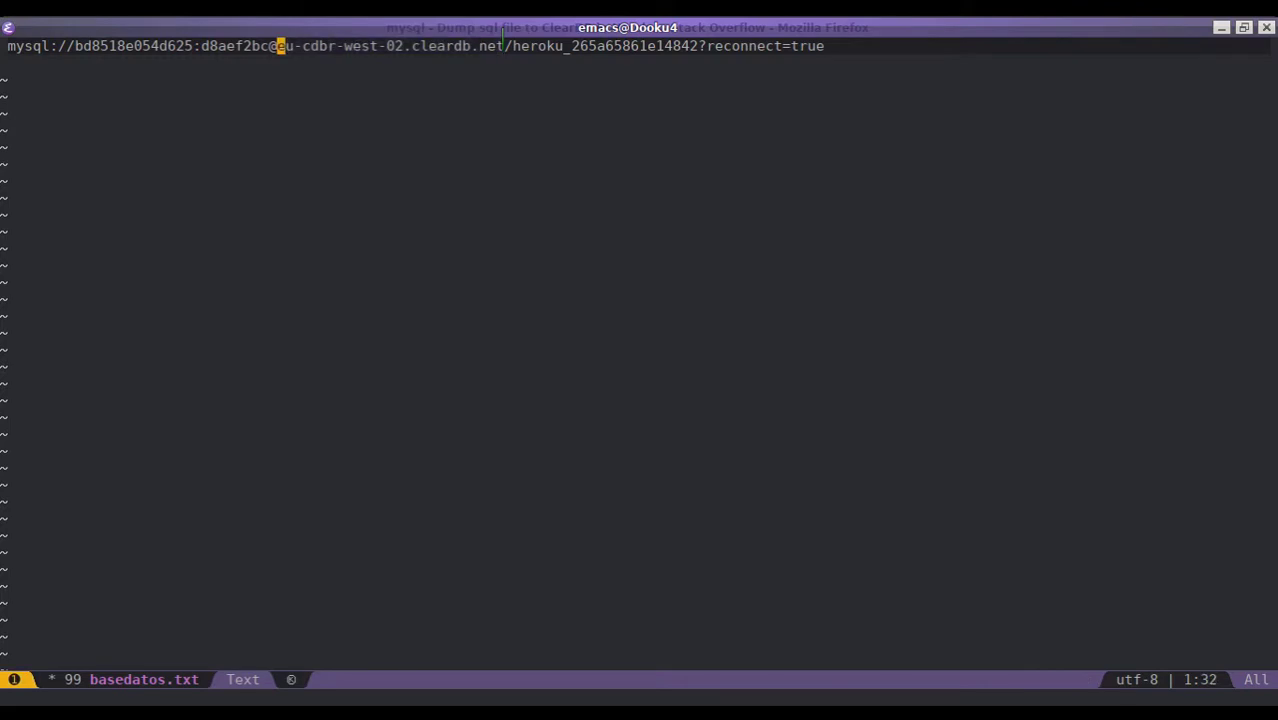
pyautogui.hotkey('alt', 'Tab')
pyautogui.hotkey('ctrl', 'shift', 'v')
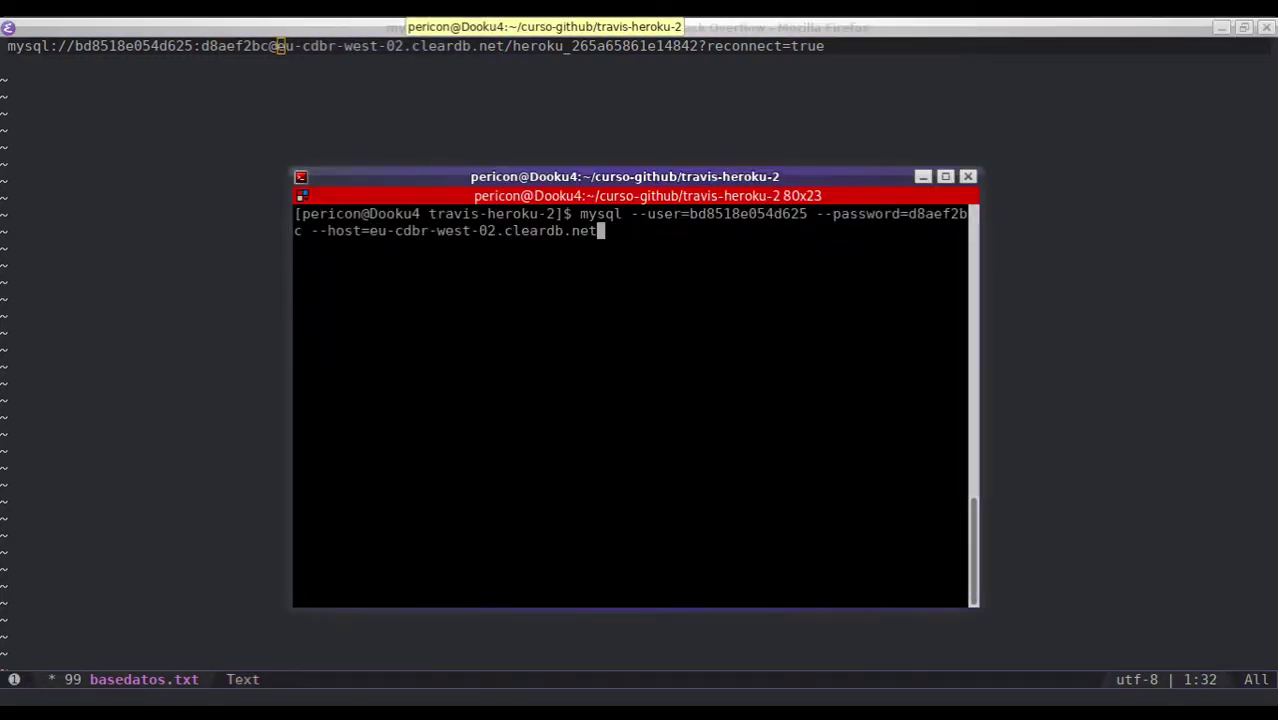
# - Add '--reconnect=' and paste the database name at the end of the command
pyautogui.write('--reconnect=')
pyautogui.click(517, 46)
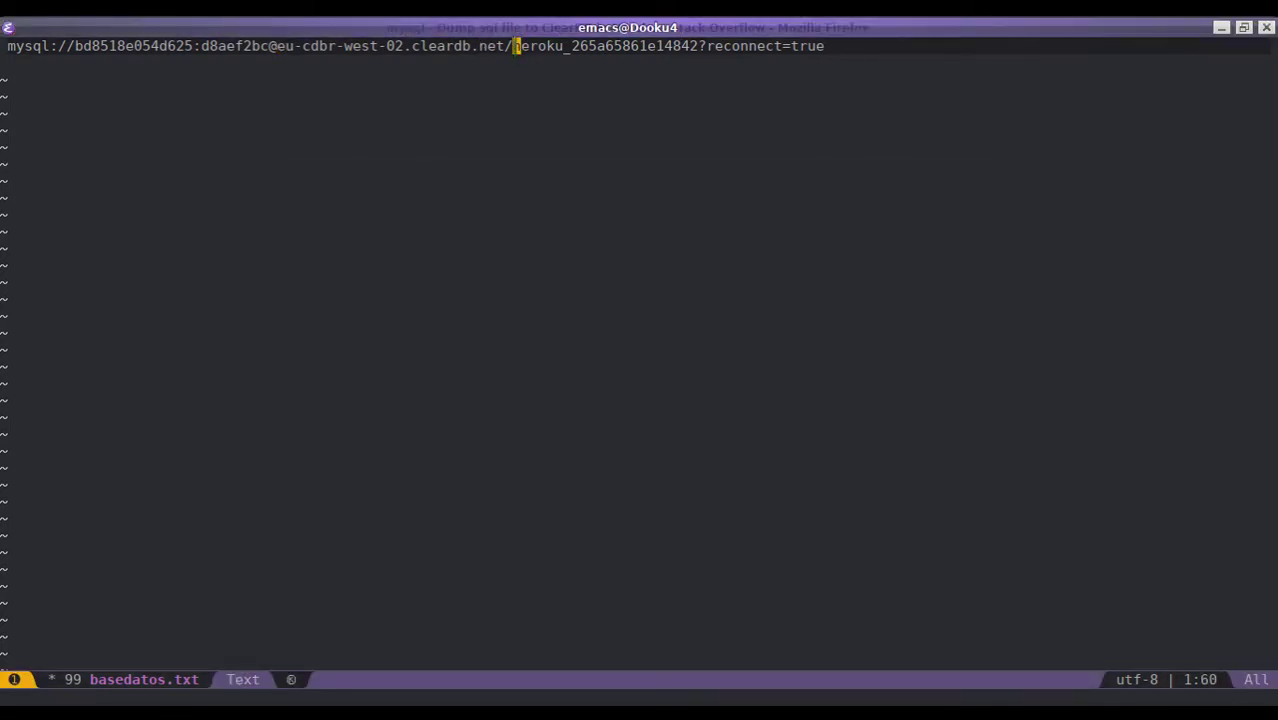
pyautogui.hotkey('ctrl', 'F1')
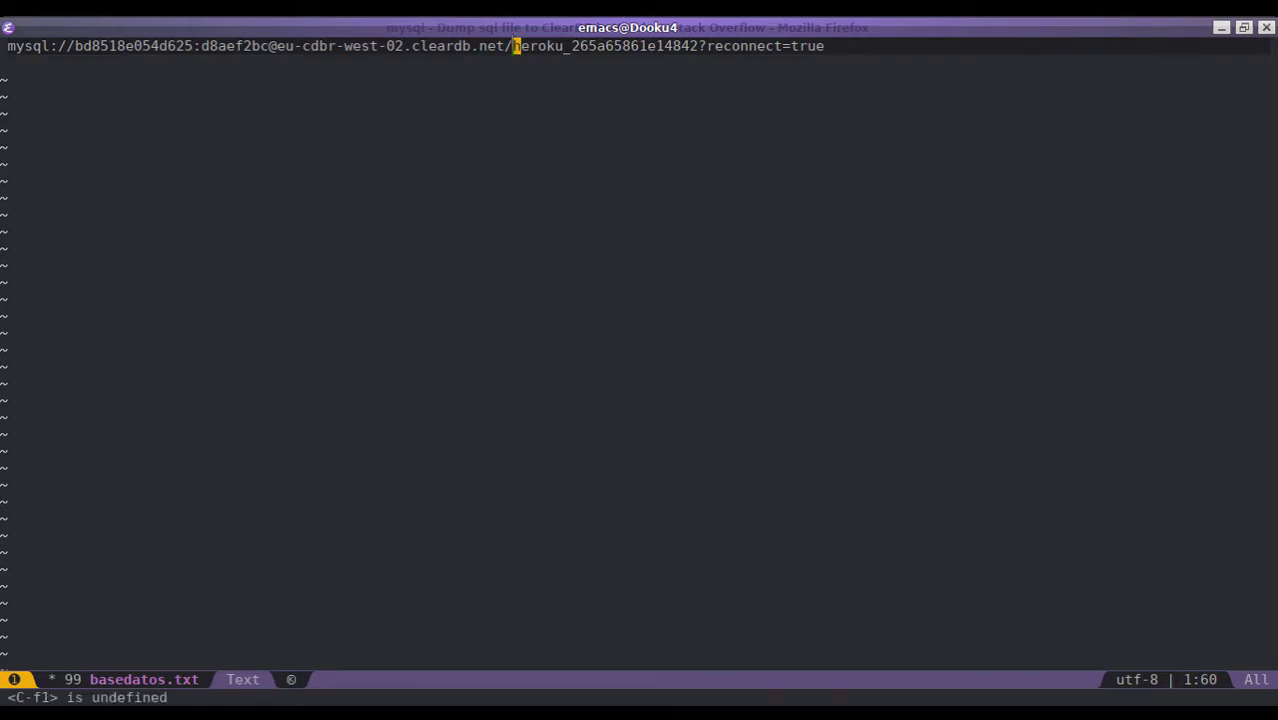
pyautogui.moveTo(514, 46); pyautogui.dragTo(698, 46)
pyautogui.hotkey('alt', 'w')
pyautogui.hotkey('alt', 'Tab')
pyautogui.hotkey('alt', 'Tab')
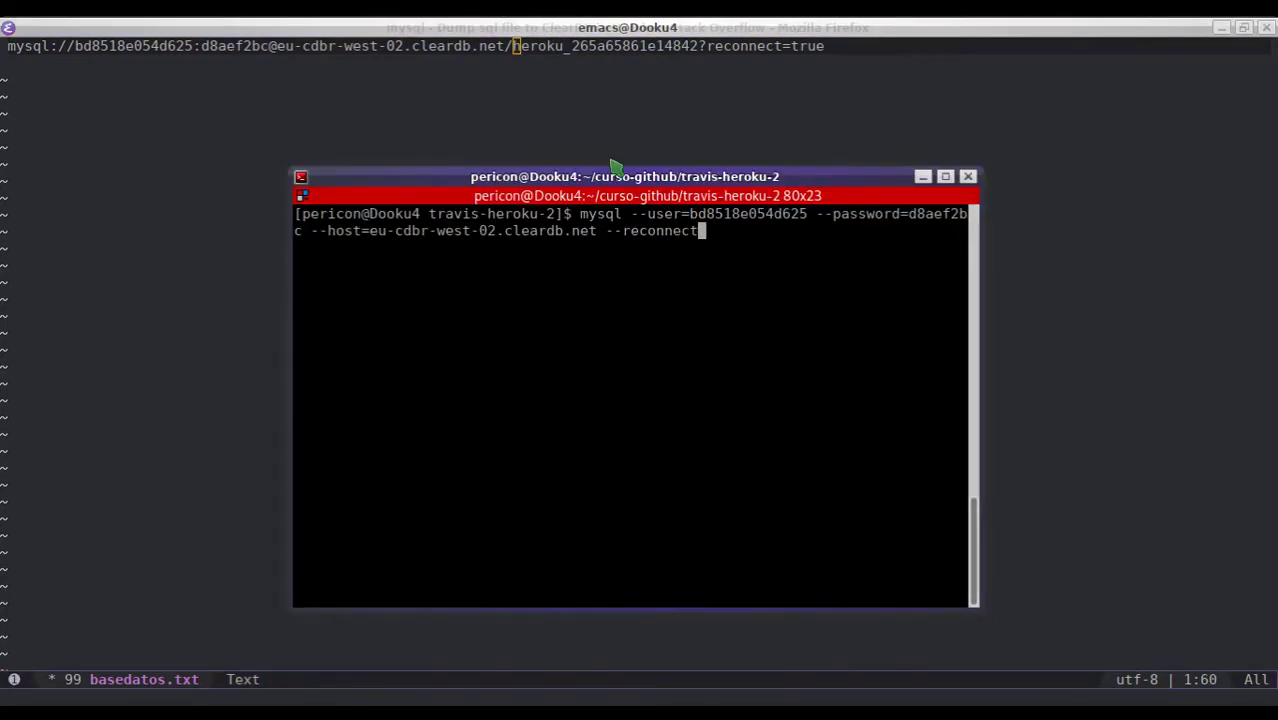
pyautogui.write('heroku_265a65861e14842')
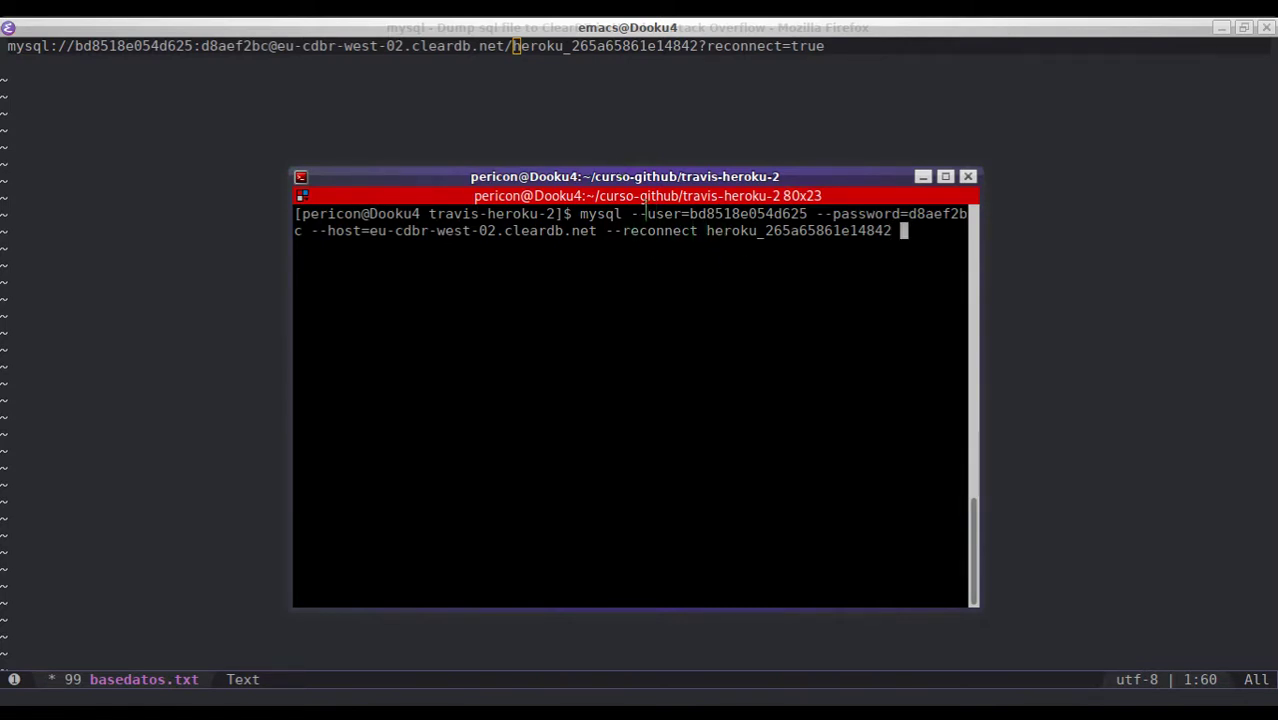
# - Check the user, password, host eu-cdbr-west-02.cleardb.net and database name in the command
pyautogui.doubleClick(722, 214)
pyautogui.doubleClick(930, 214)
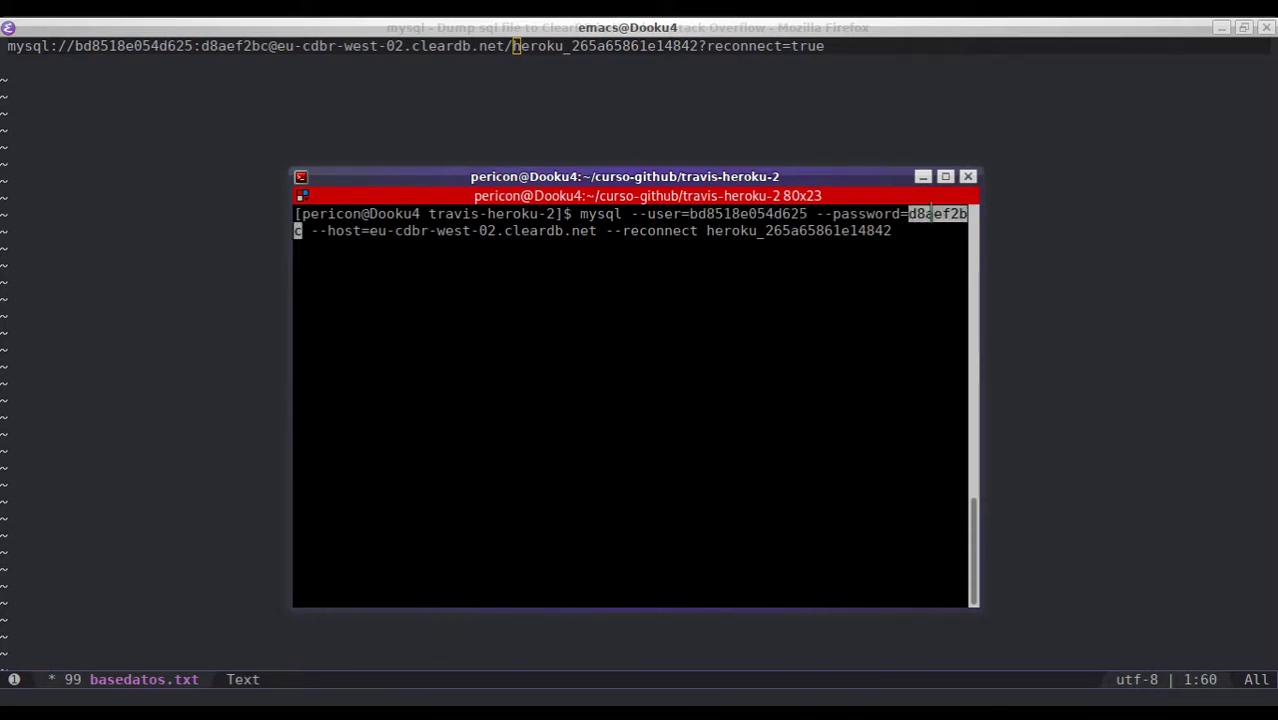
pyautogui.tripleClick(388, 232)
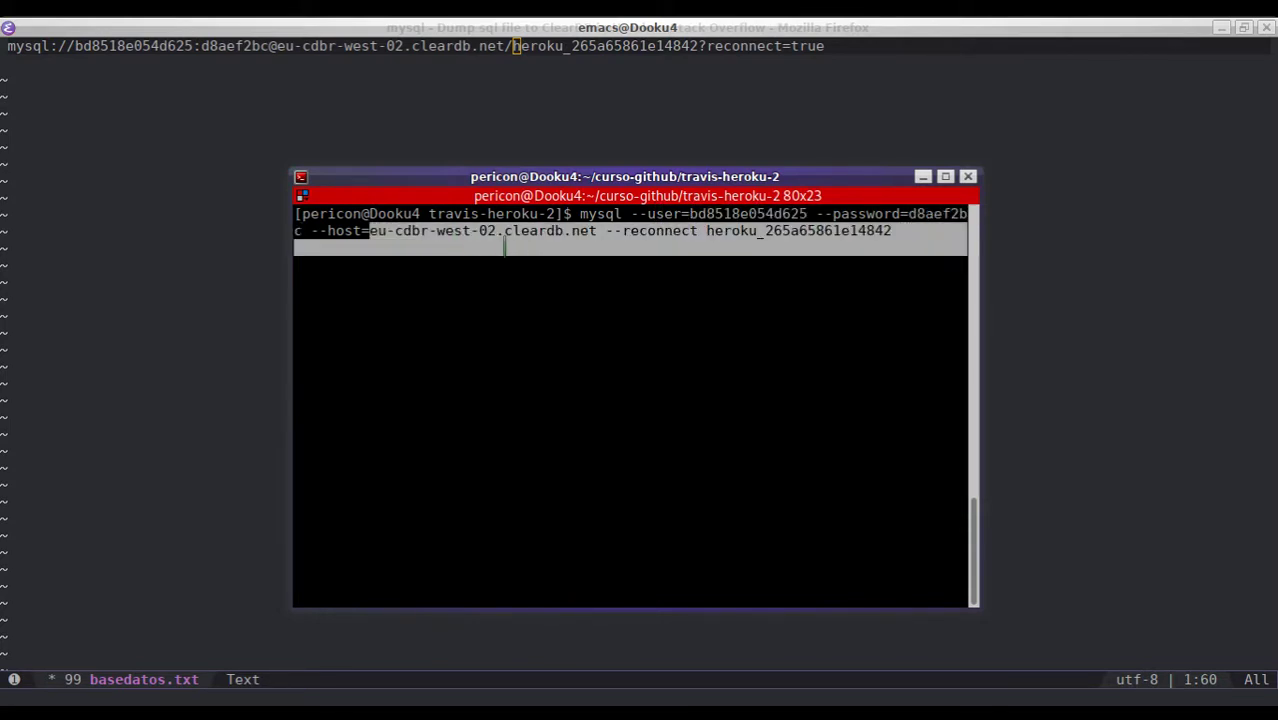
pyautogui.moveTo(370, 231); pyautogui.dragTo(594, 231)
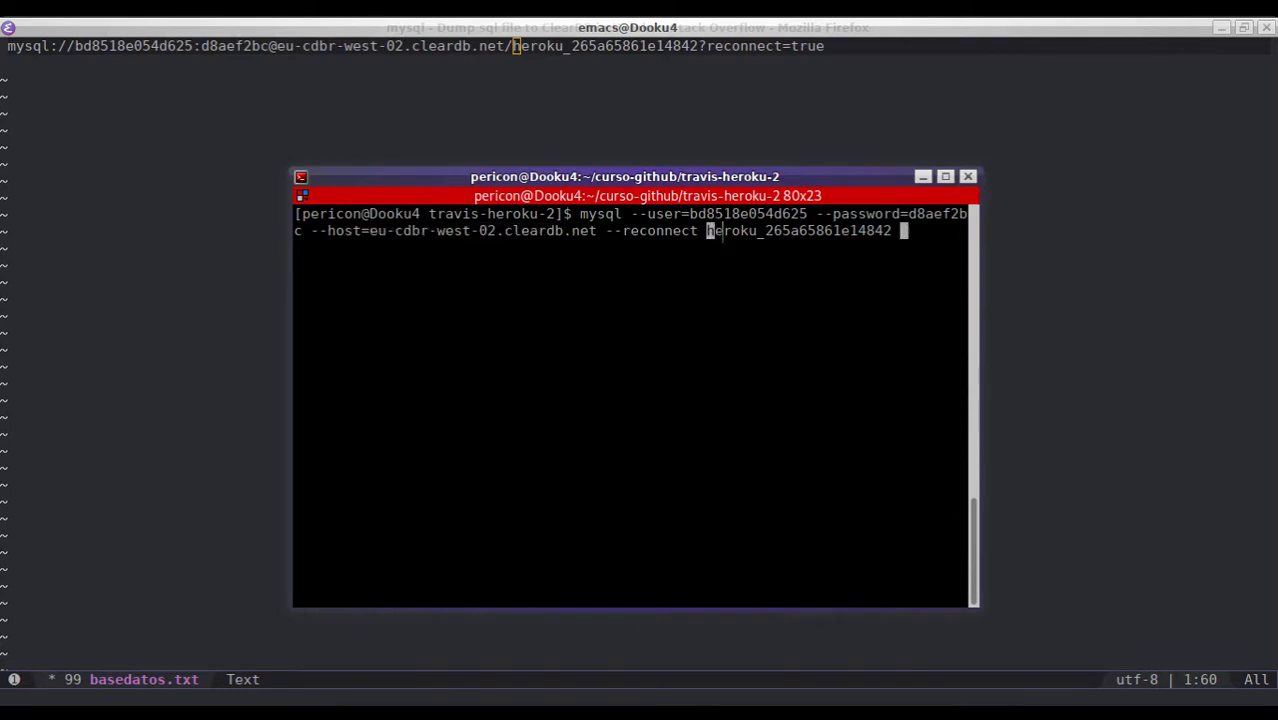
pyautogui.moveTo(706, 231); pyautogui.dragTo(892, 231)
# - Append '< biblioteca.sql' to the mysql command and run the import
pyautogui.write('< biblioteca.sql')
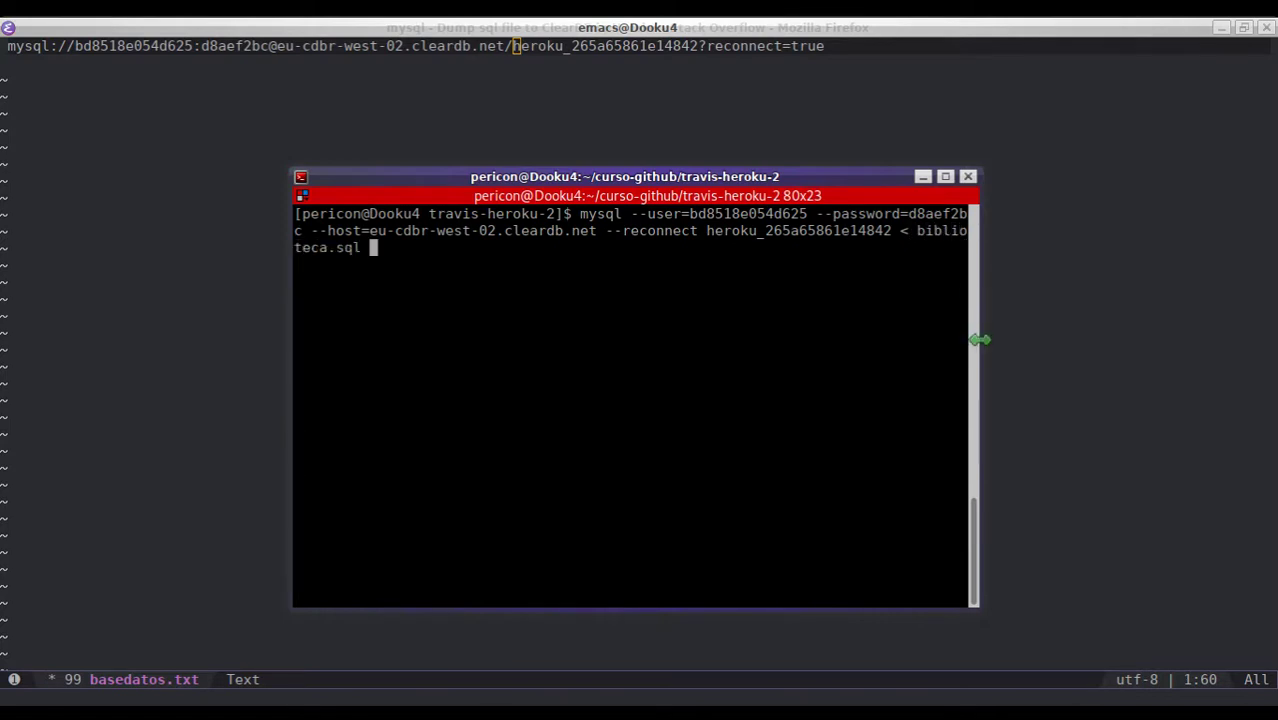
pyautogui.moveTo(978, 340); pyautogui.dragTo(1058, 320)
pyautogui.moveTo(864, 180); pyautogui.dragTo(824, 167)
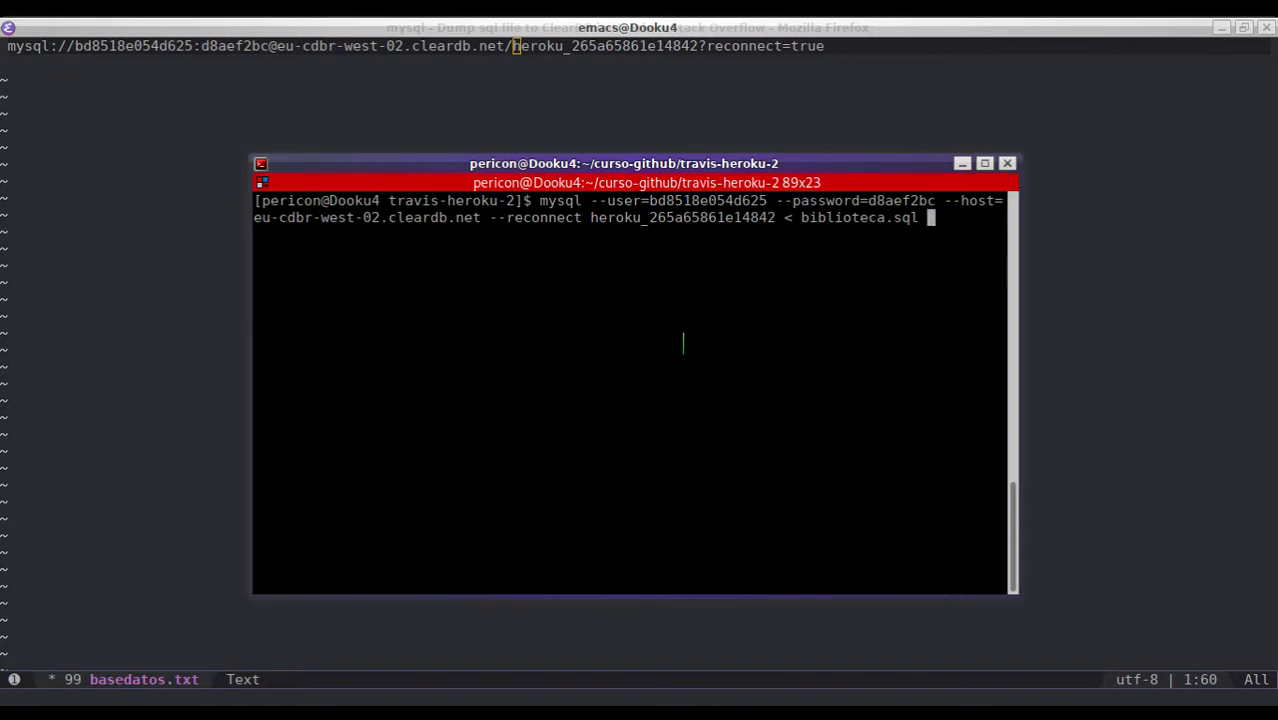
pyautogui.press('Return')
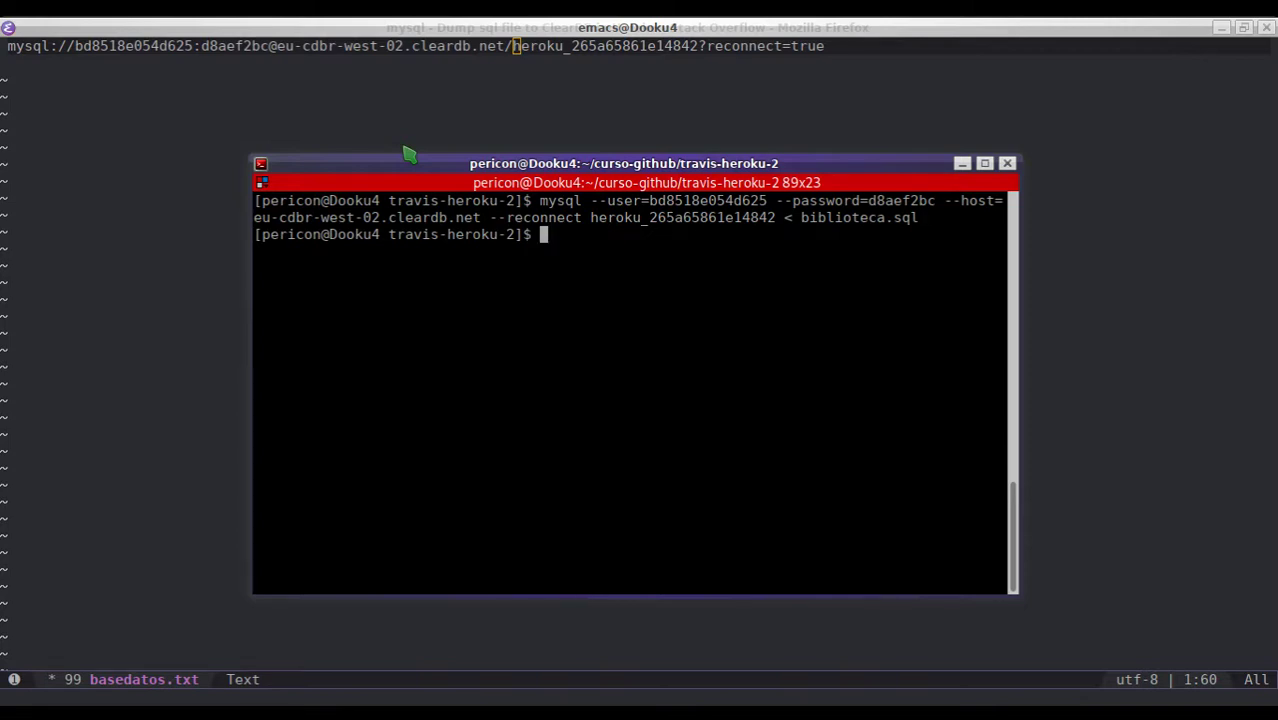
pyautogui.moveTo(409, 153); pyautogui.dragTo(472, 126)
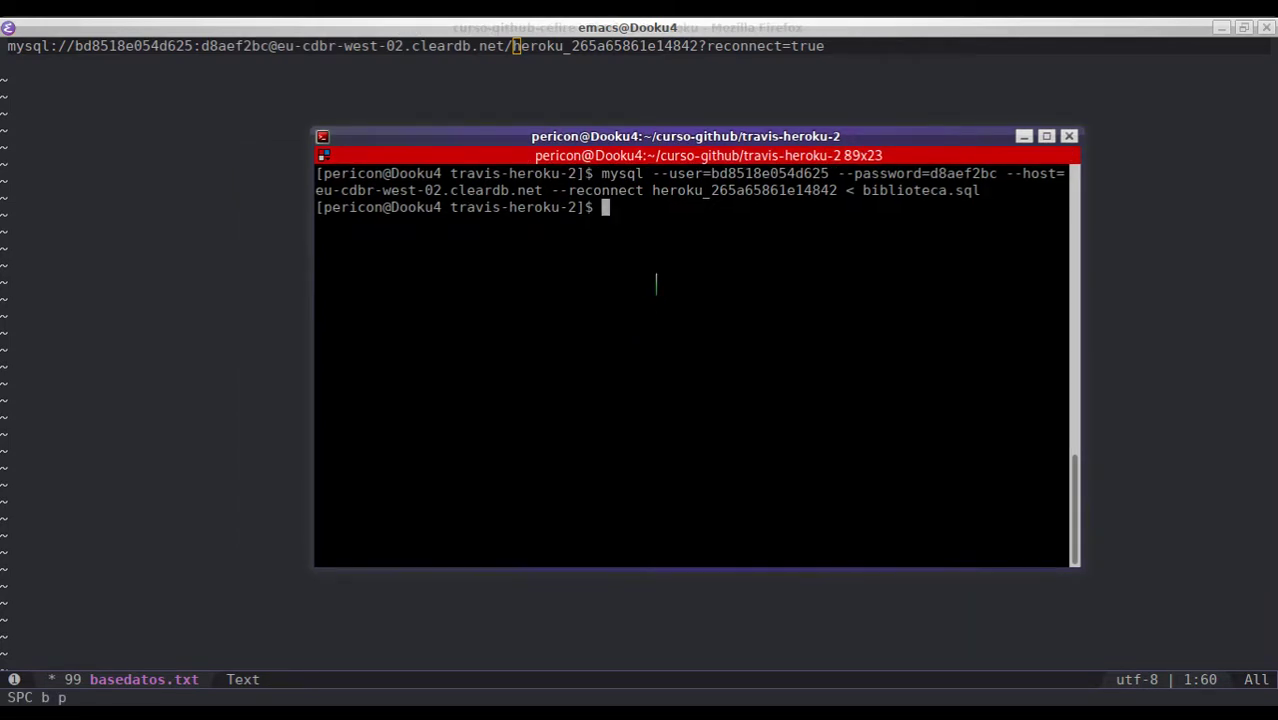
# - Back in Firefox, reveal the curso-github-cefire config vars showing CLEARDB_DATABASE_URL
pyautogui.hotkey('alt', 'Tab')
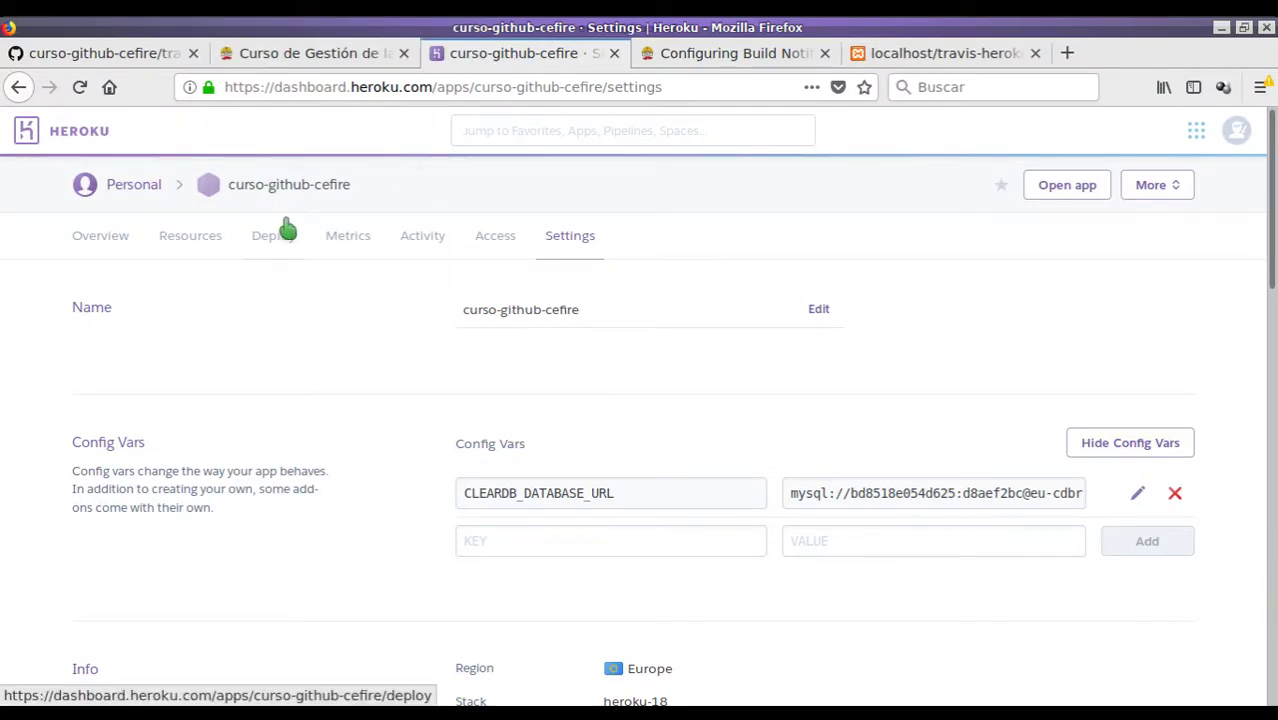
pyautogui.click(205, 238)
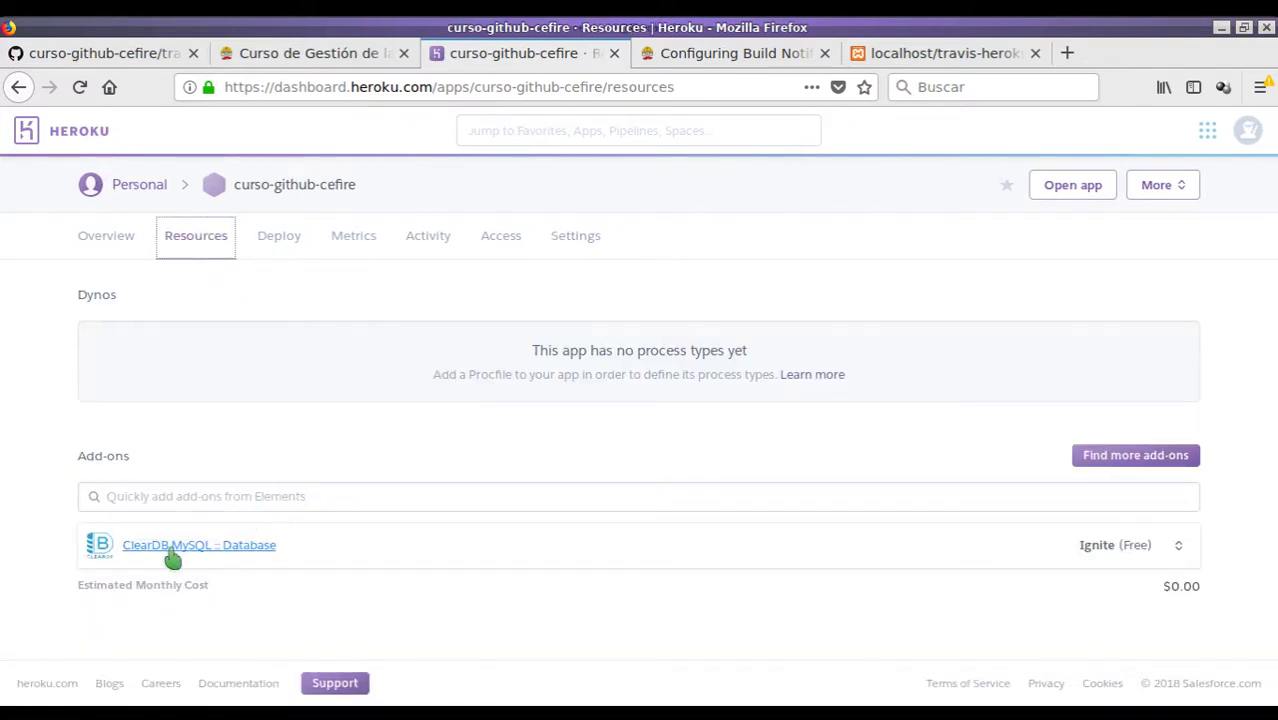
pyautogui.click(589, 246)
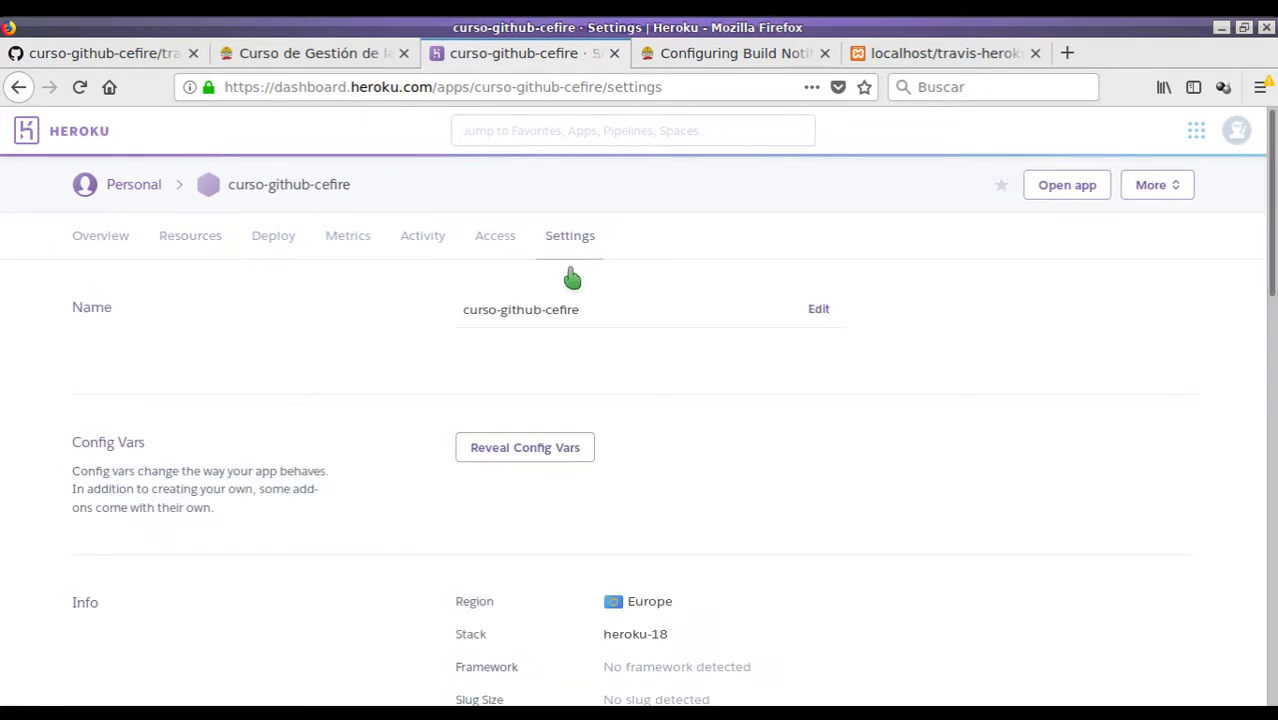
pyautogui.click(547, 458)
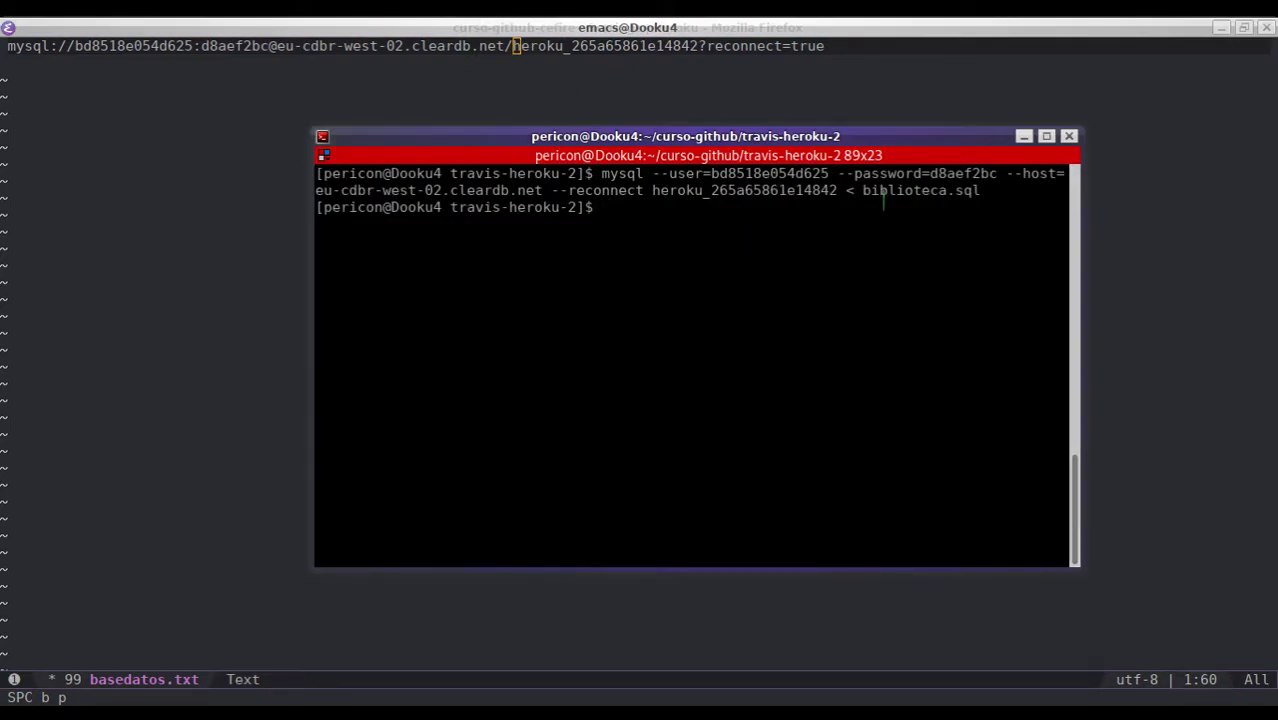
# - Point out biblioteca.sql and the database name in the import command, then open database.php in Emacs
pyautogui.moveTo(864, 190); pyautogui.dragTo(981, 190)
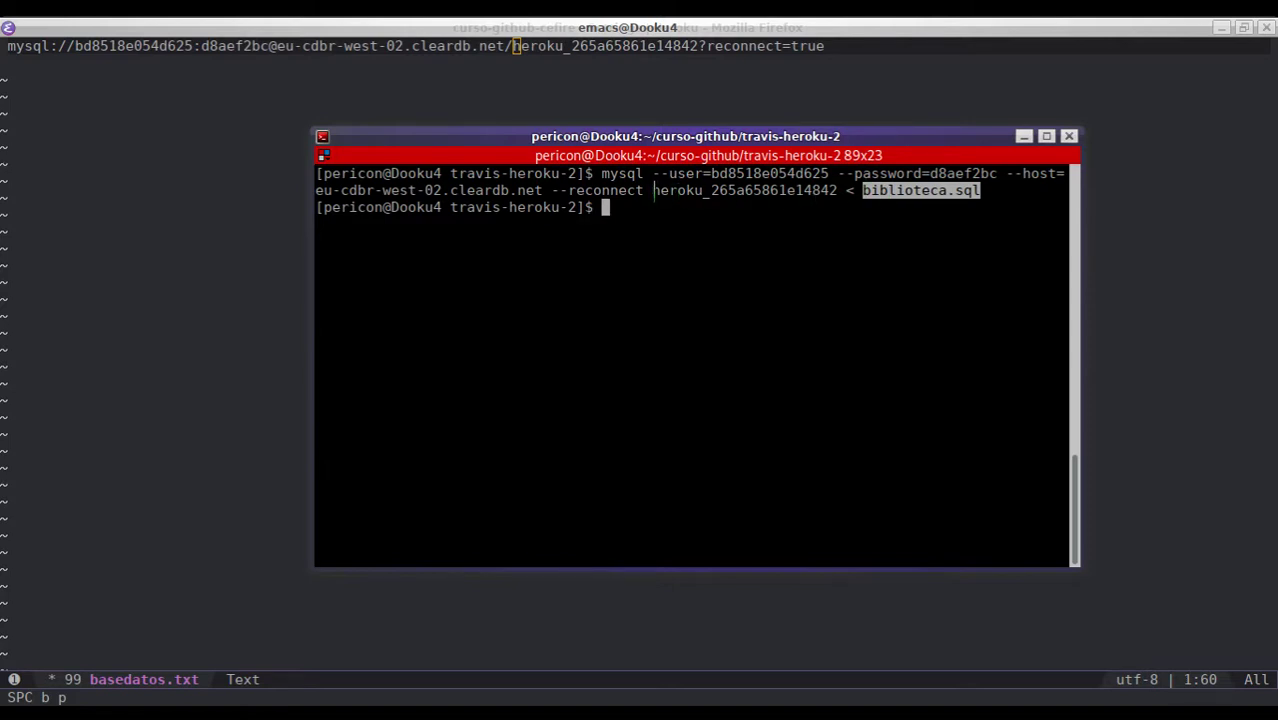
pyautogui.moveTo(652, 190); pyautogui.dragTo(837, 190)
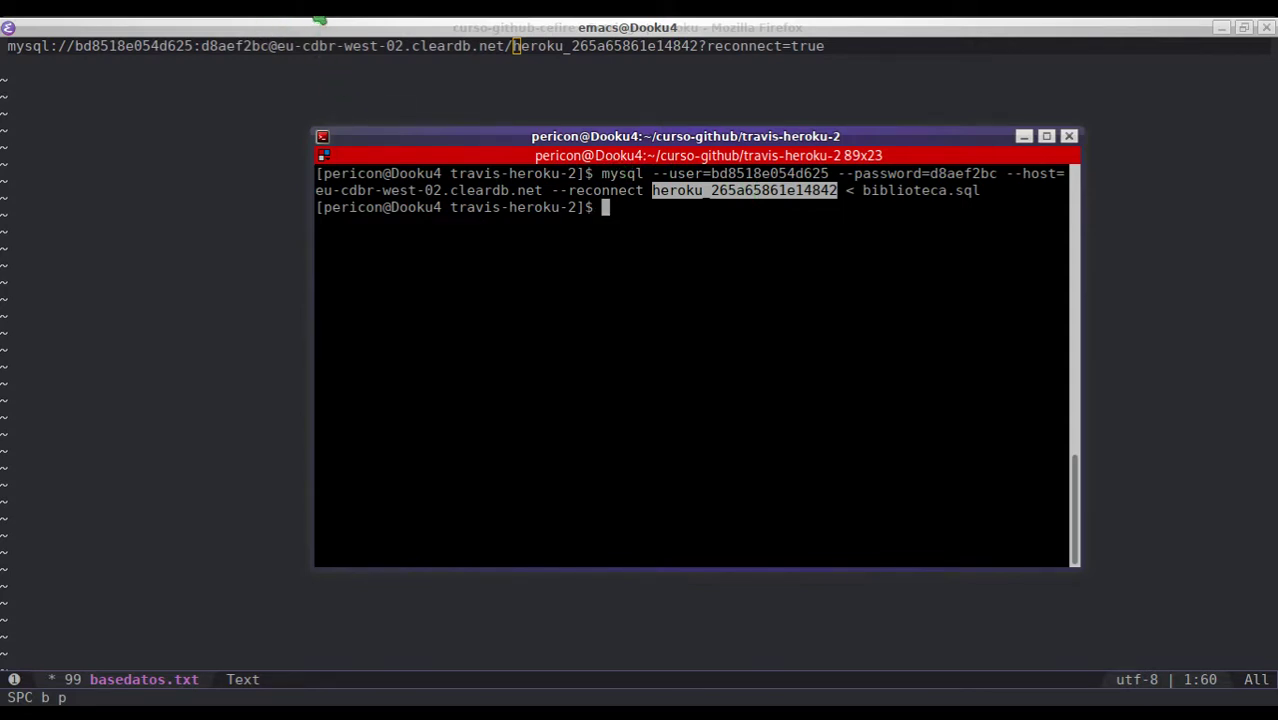
pyautogui.click(311, 20)
pyautogui.press('f')
pyautogui.press('f')
pyautogui.write('data')
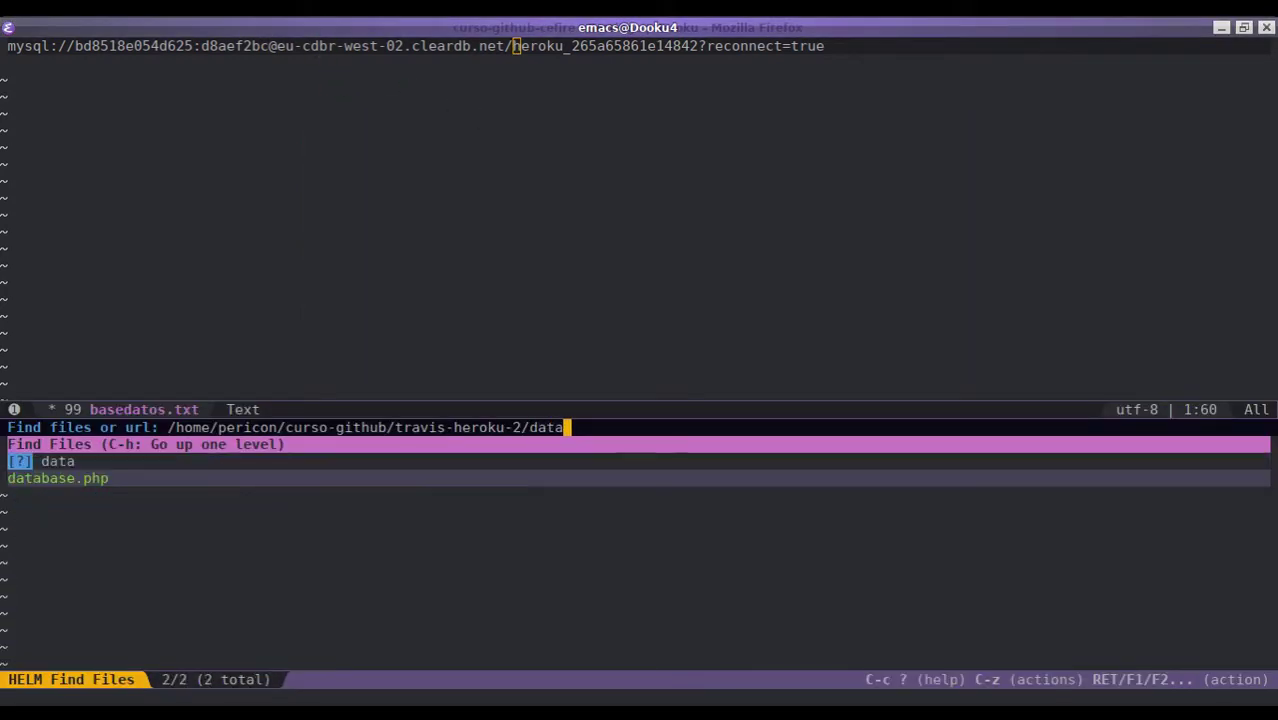
pyautogui.write('base.php')
pyautogui.press('Return')
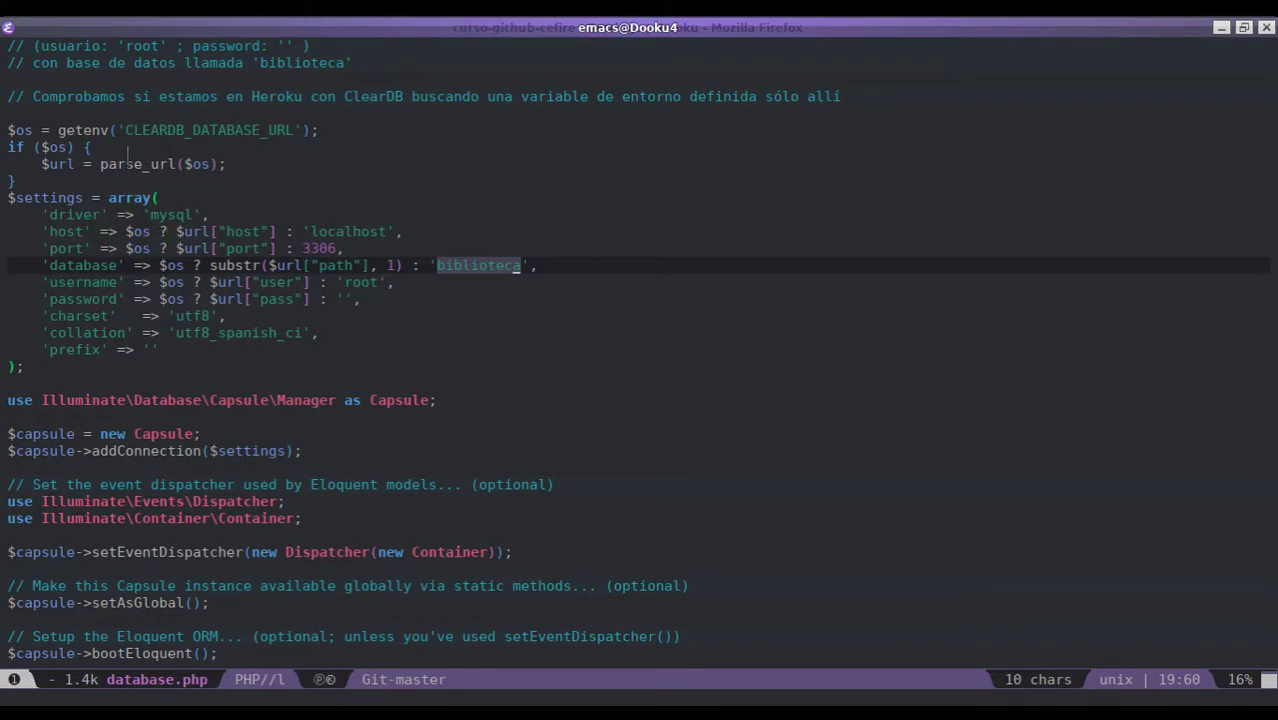
# - Highlight CLEARDB_DATABASE_URL and the host, port, database, username and password setting keys
pyautogui.moveTo(124, 130); pyautogui.dragTo(294, 130)
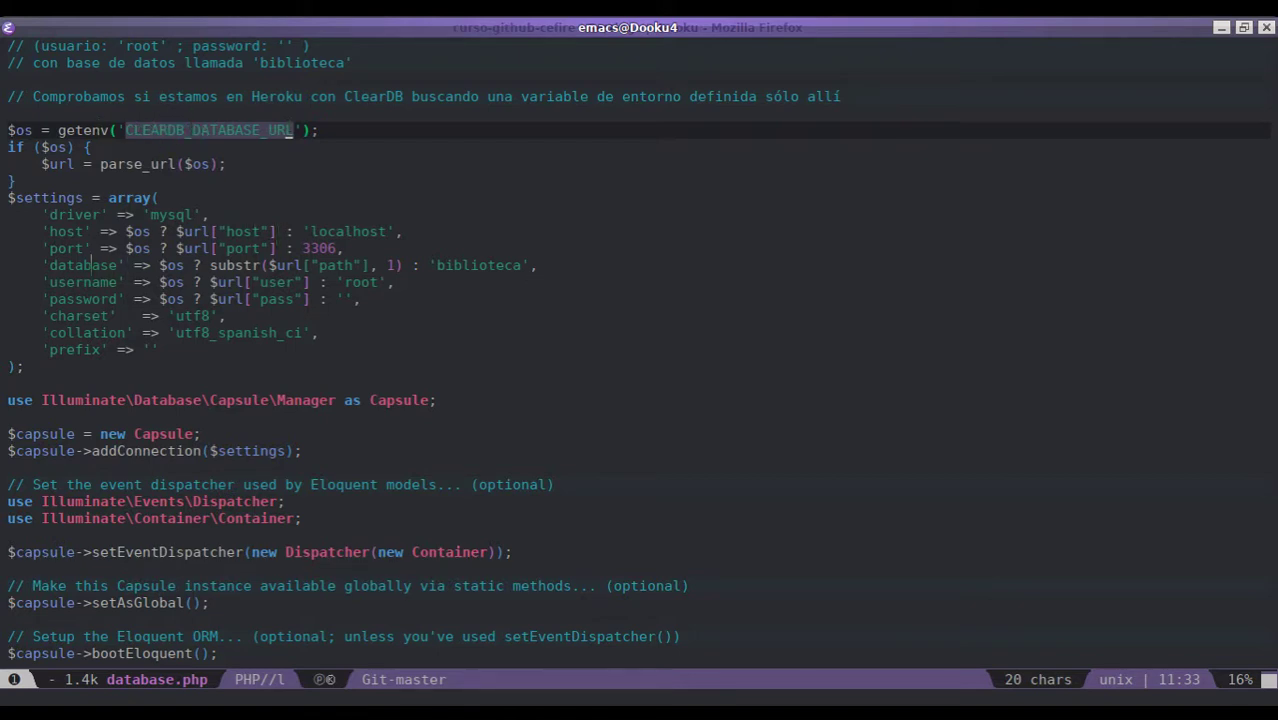
pyautogui.doubleClick(86, 265)
pyautogui.click(57, 231)
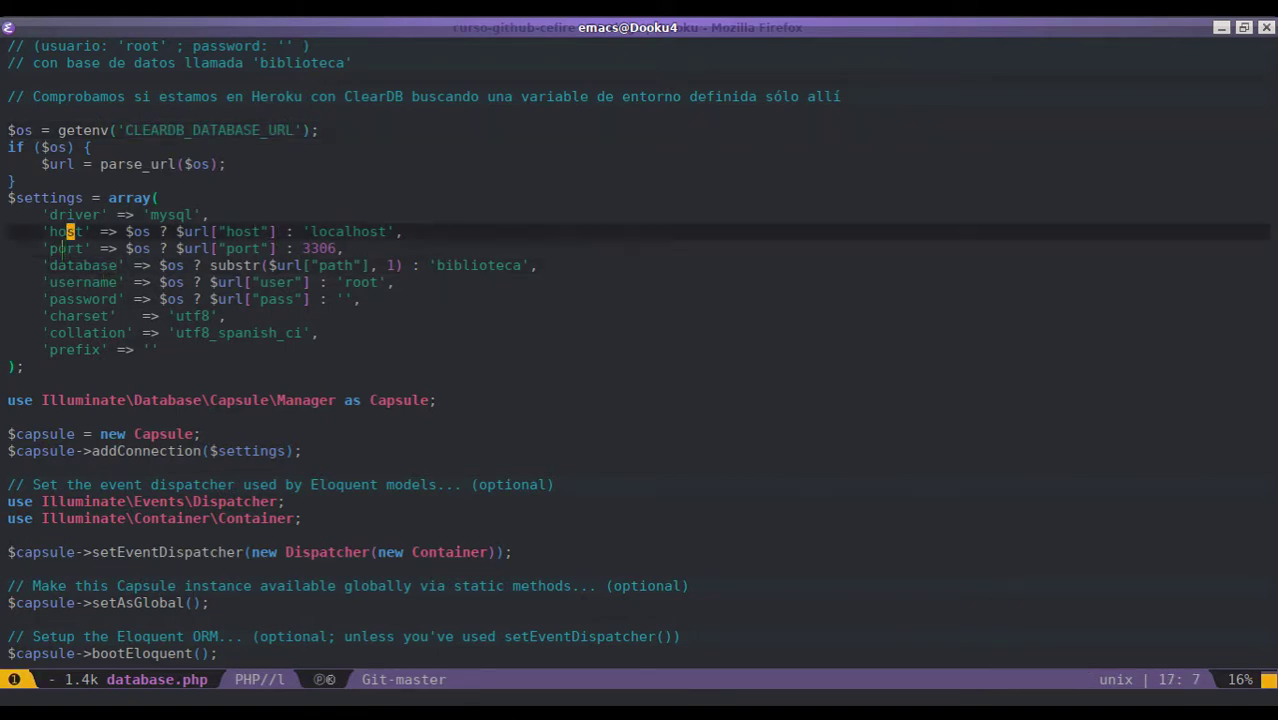
pyautogui.doubleClick(66, 248)
pyautogui.doubleClick(84, 265)
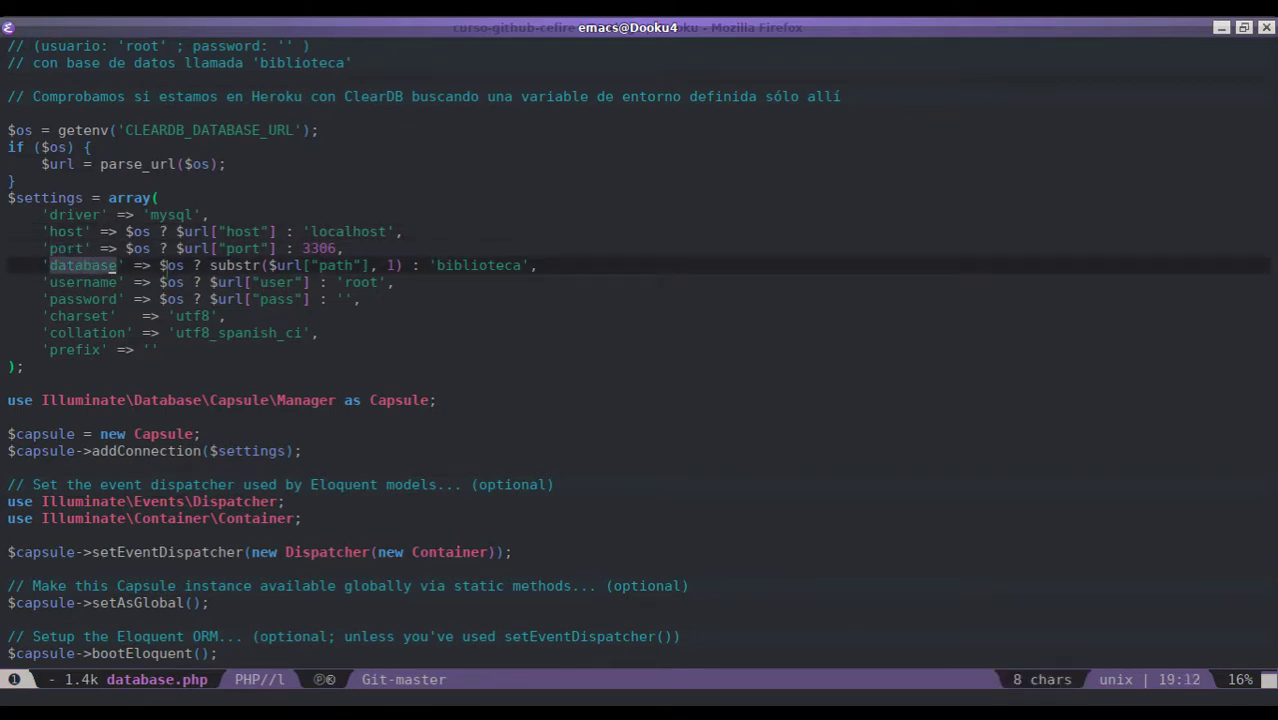
pyautogui.doubleClick(88, 282)
pyautogui.doubleClick(88, 299)
pyautogui.moveTo(258, 282); pyautogui.dragTo(241, 282)
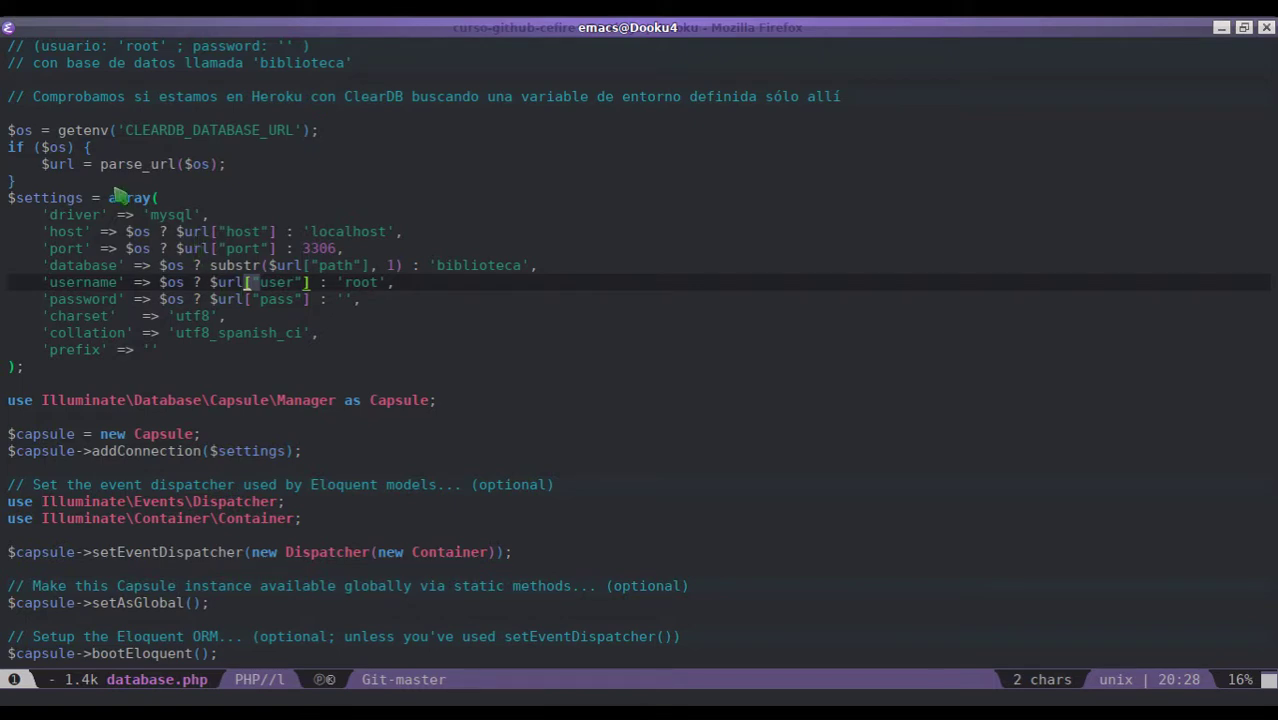
# - Highlight the local defaults: localhost, port 3306 and database 'biblioteca'
pyautogui.doubleClick(346, 229)
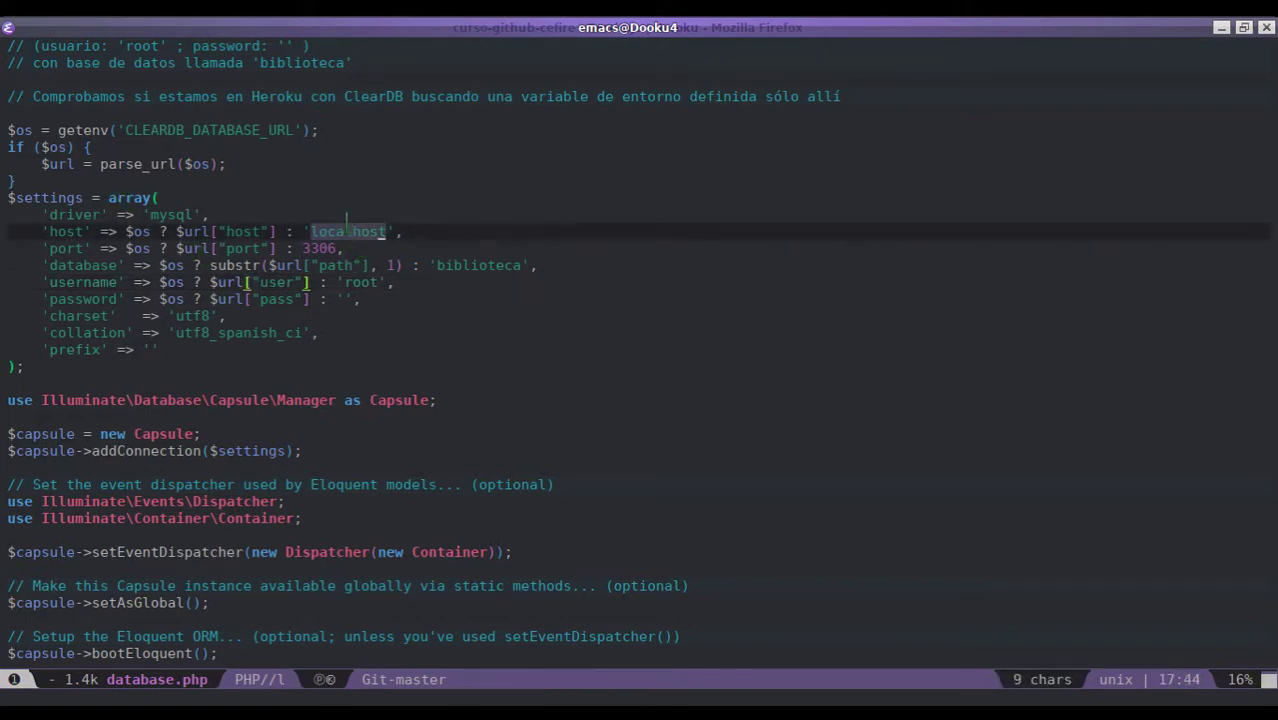
pyautogui.doubleClick(322, 248)
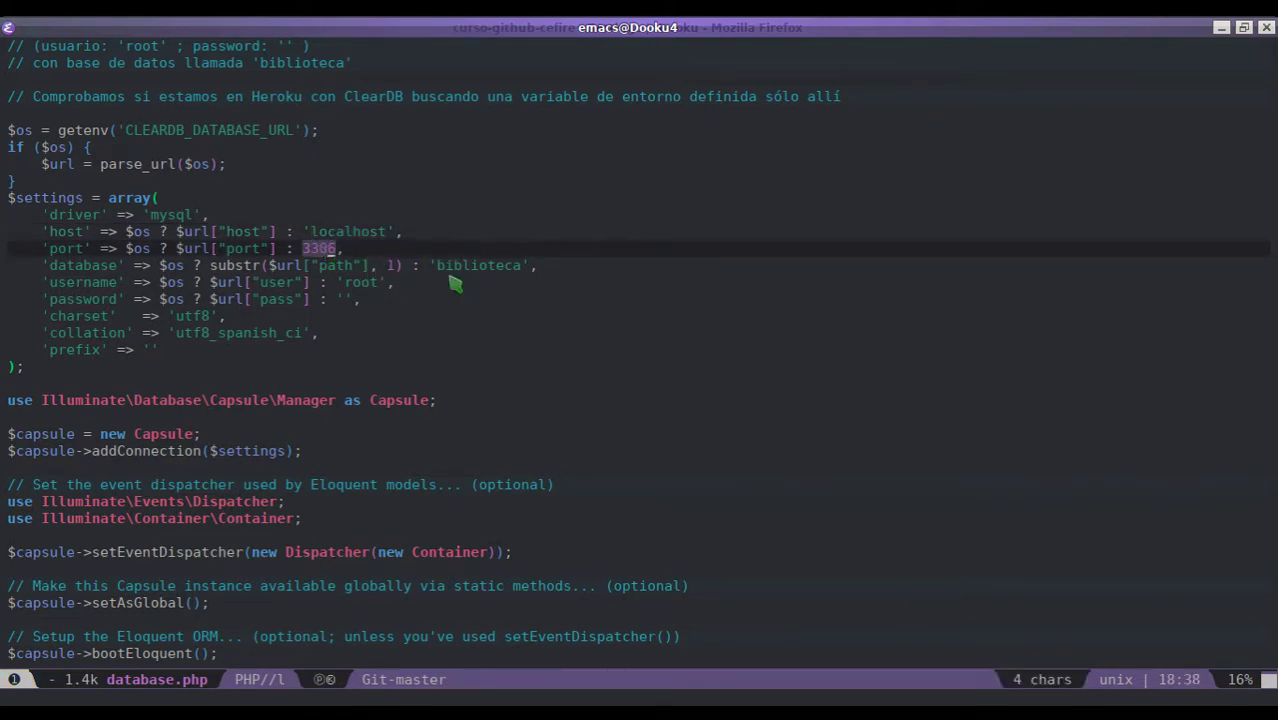
pyautogui.doubleClick(452, 266)
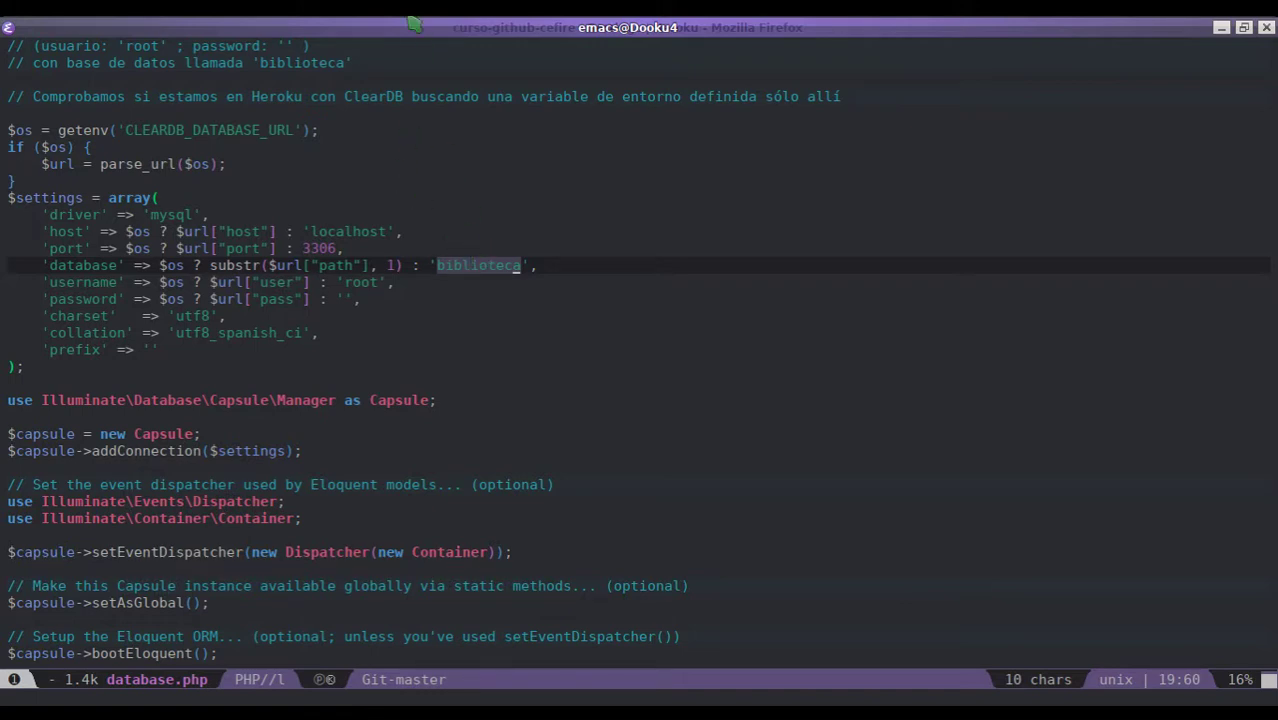
pyautogui.press('space')
# - Uncomment the CREATE DATABASE and USE `biblioteca` lines in biblioteca.sql and save it
pyautogui.press('b')
pyautogui.press('b')
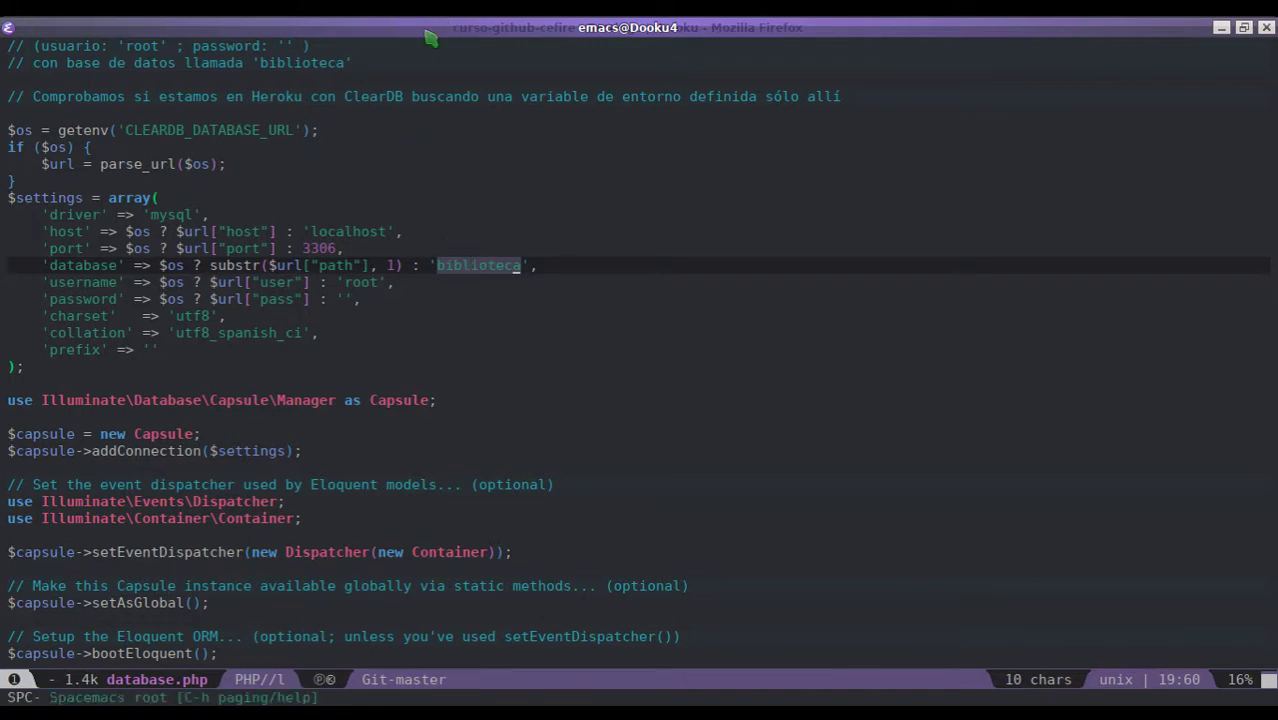
pyautogui.write('biblio')
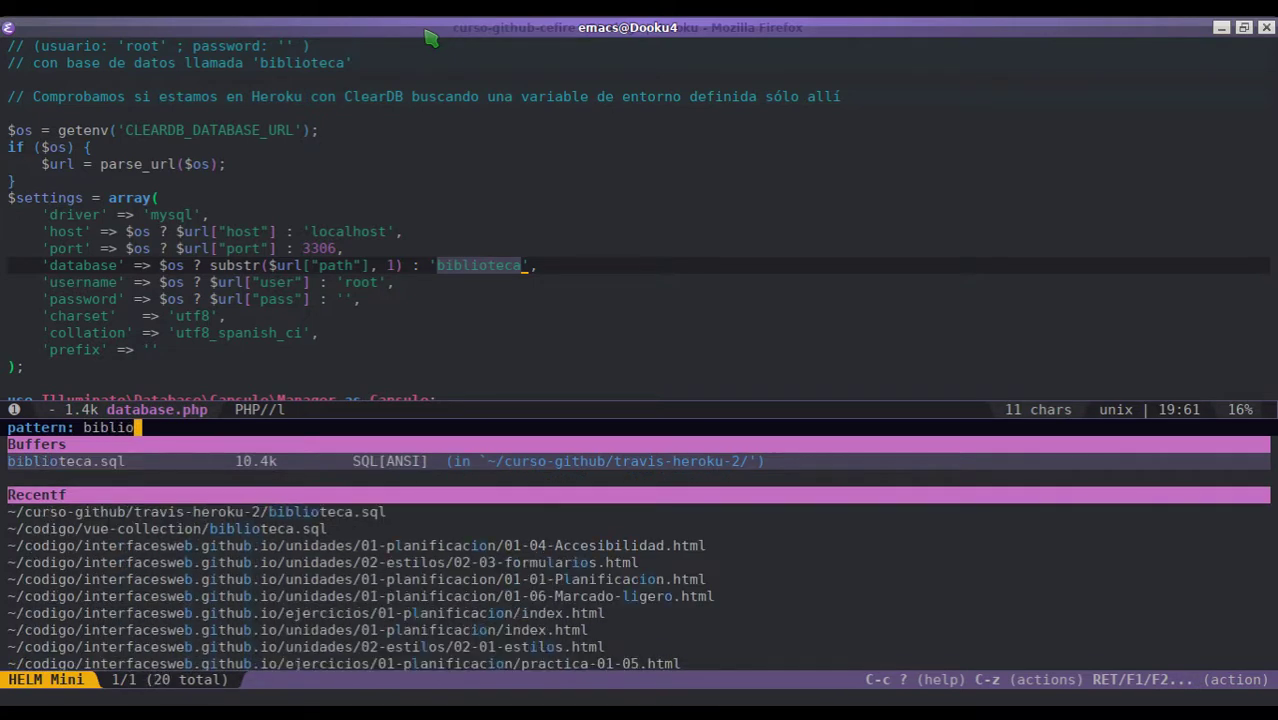
pyautogui.press('Return')
pyautogui.press('V')
pyautogui.press('k')
pyautogui.press('space')
pyautogui.press('c')
pyautogui.press('l')
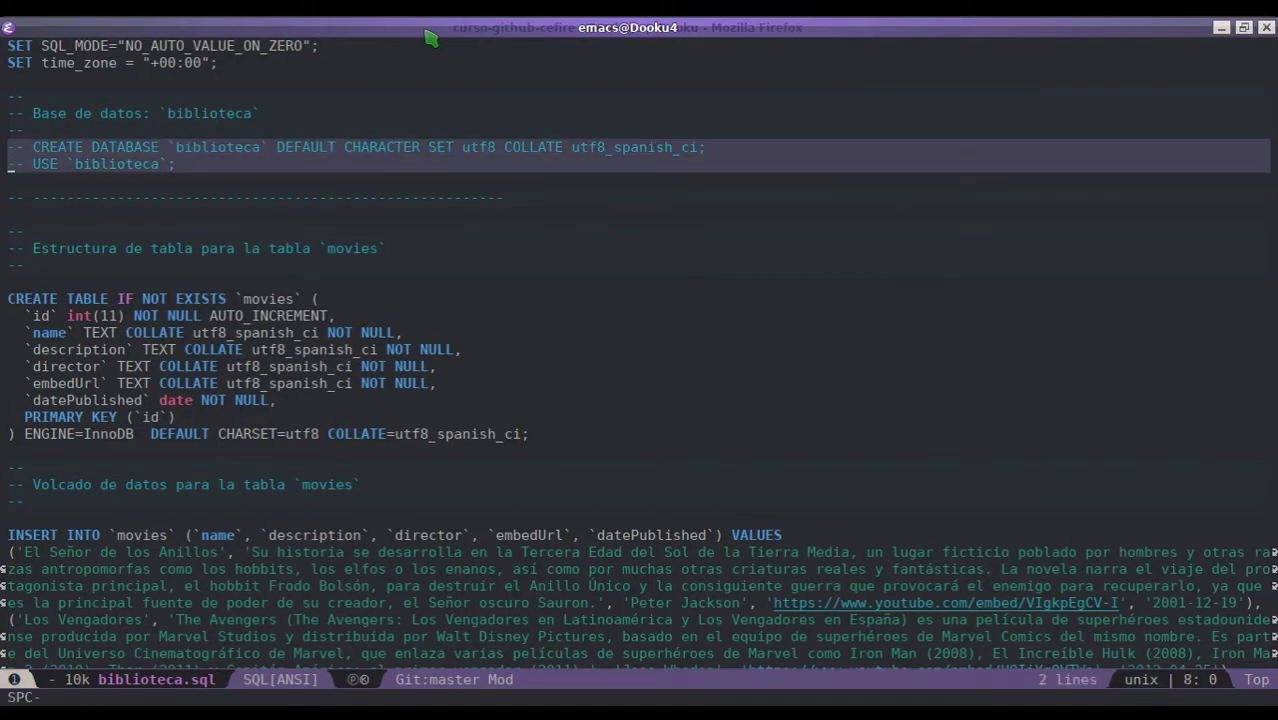
pyautogui.press('s')
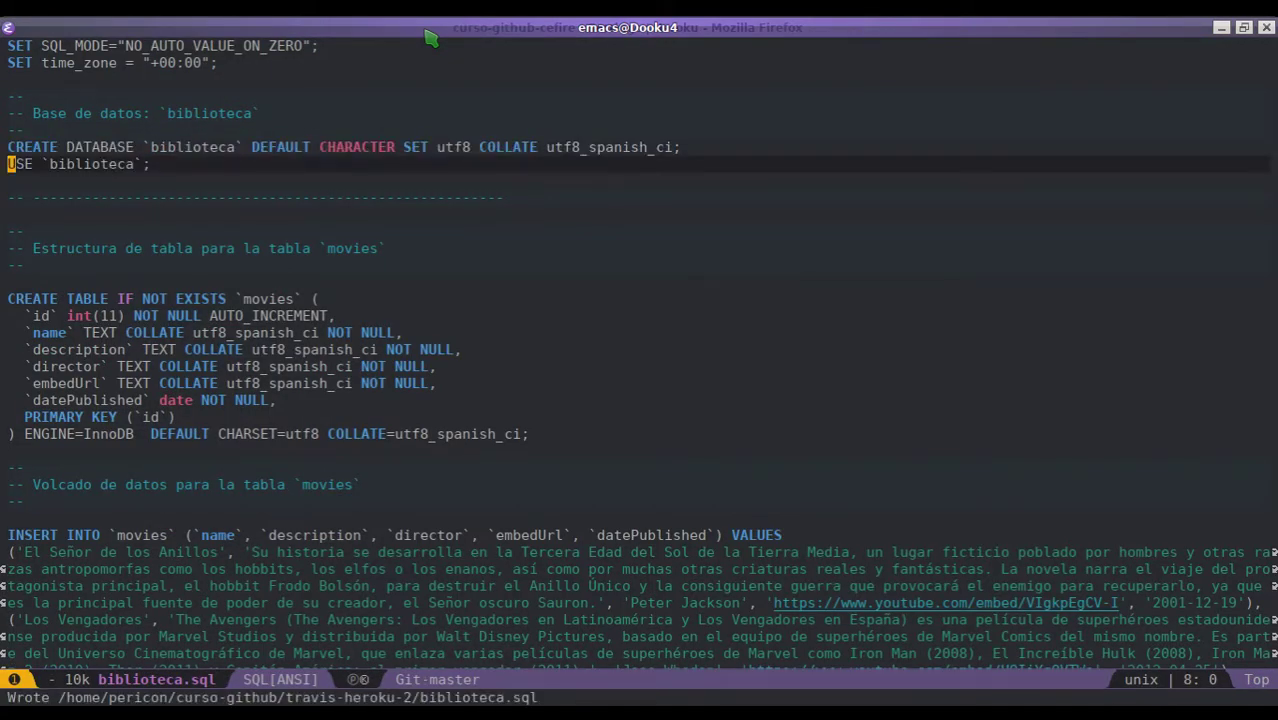
# - Return to database.php, then highlight the database name in the terminal's import command
pyautogui.press('space')
pyautogui.press('b')
pyautogui.press('p')
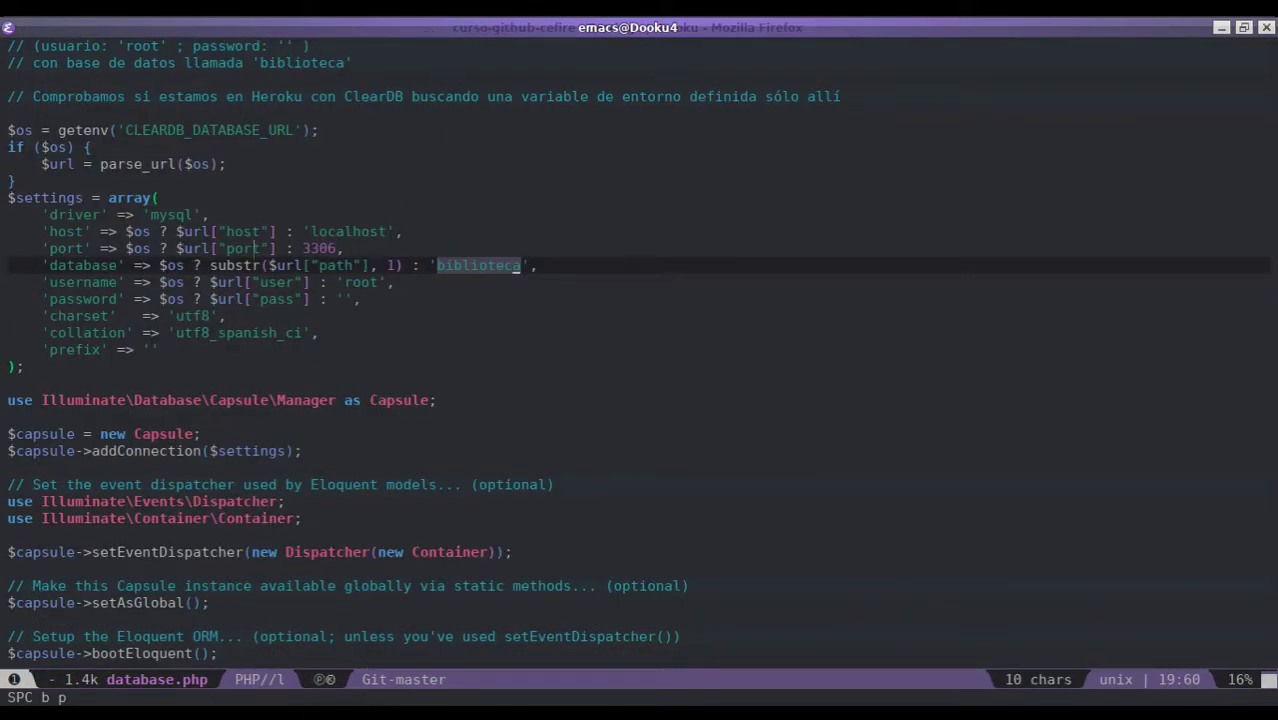
pyautogui.click(232, 265)
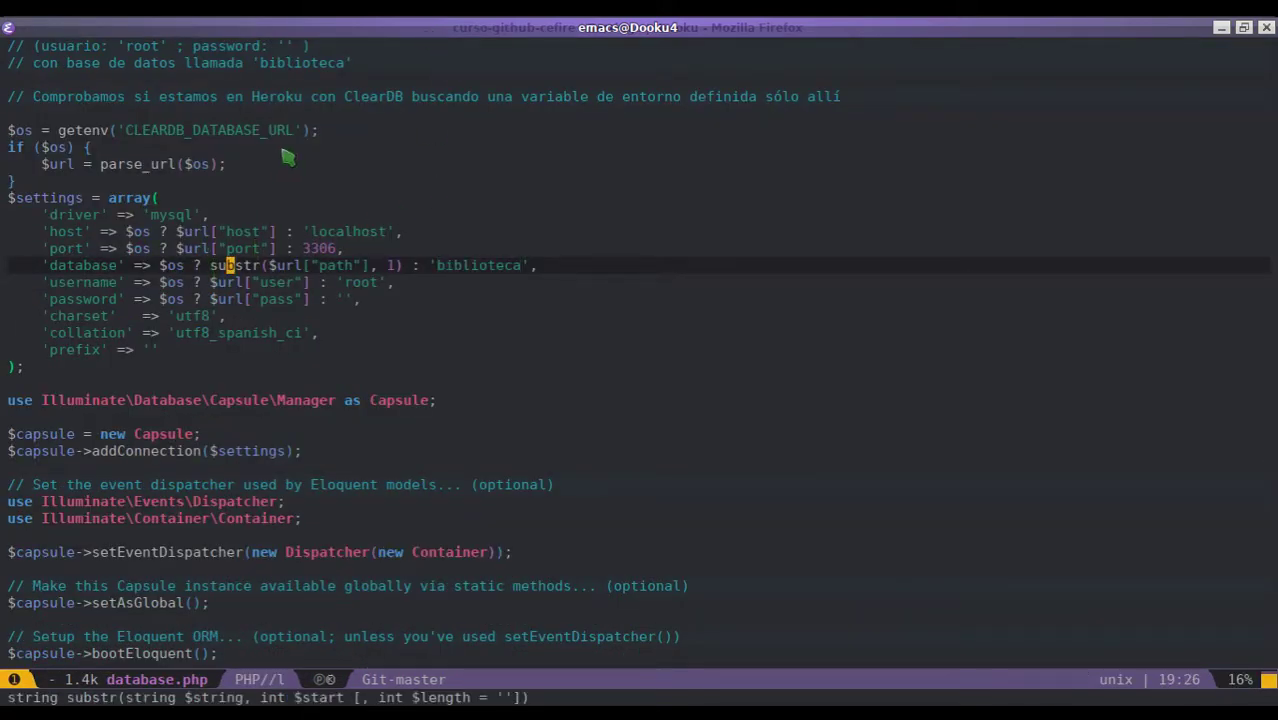
pyautogui.hotkey('alt', 'Tab')
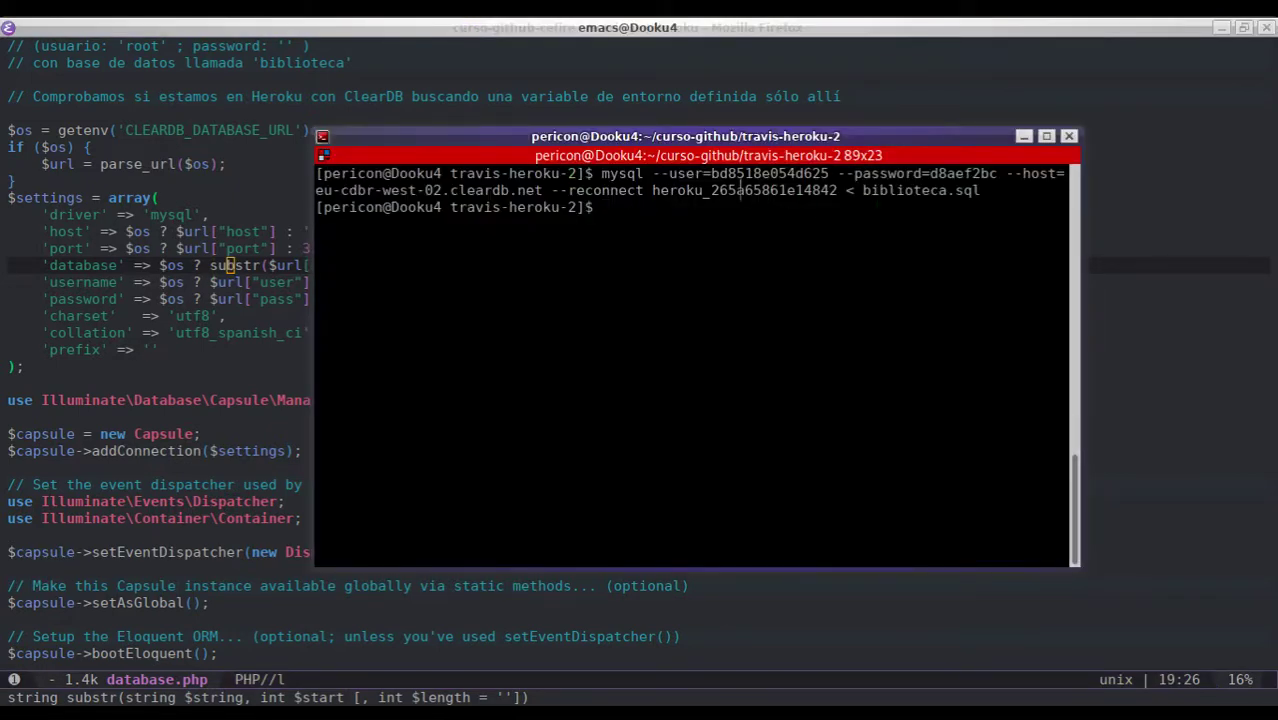
pyautogui.moveTo(653, 190); pyautogui.dragTo(838, 190)
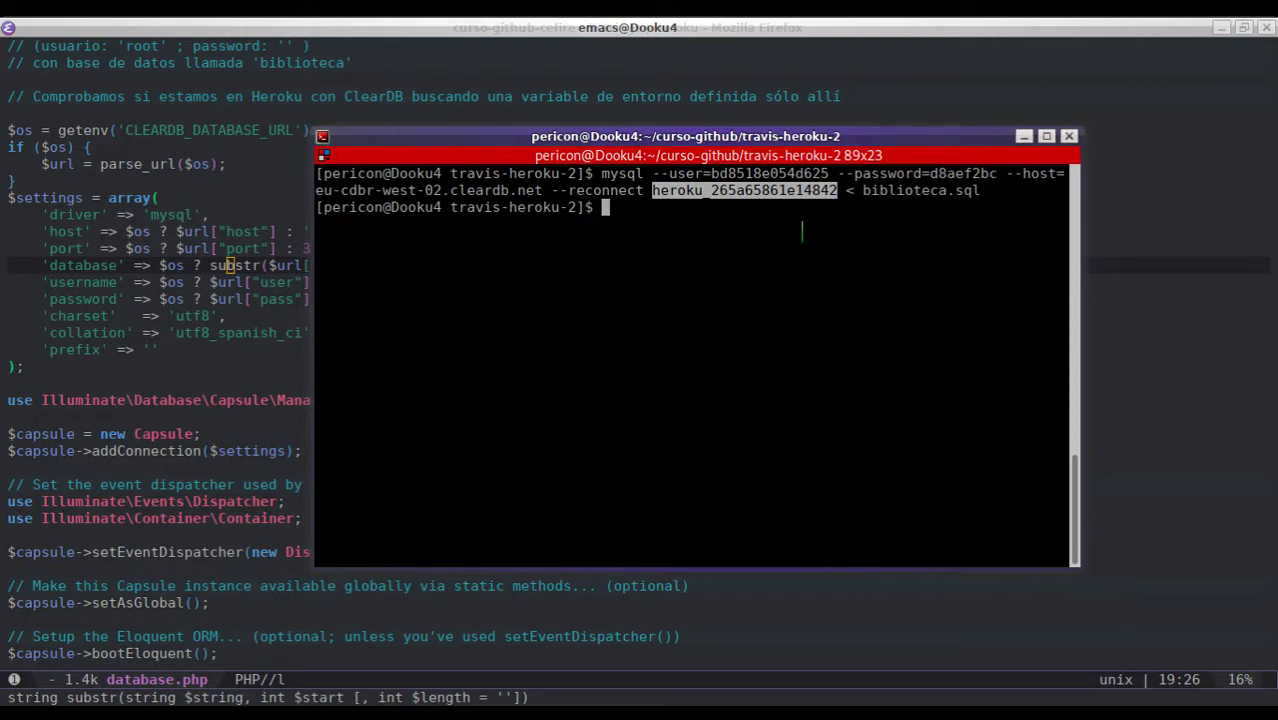
pyautogui.press('BackSpace')
# - Open .travis.yml in Emacs and select the Heroku app name curso-github-cefire
pyautogui.hotkey('alt', 'Tab')
pyautogui.hotkey('ctrl', 'x')
pyautogui.hotkey('ctrl', 'f')
pyautogui.write('.travis.yml')
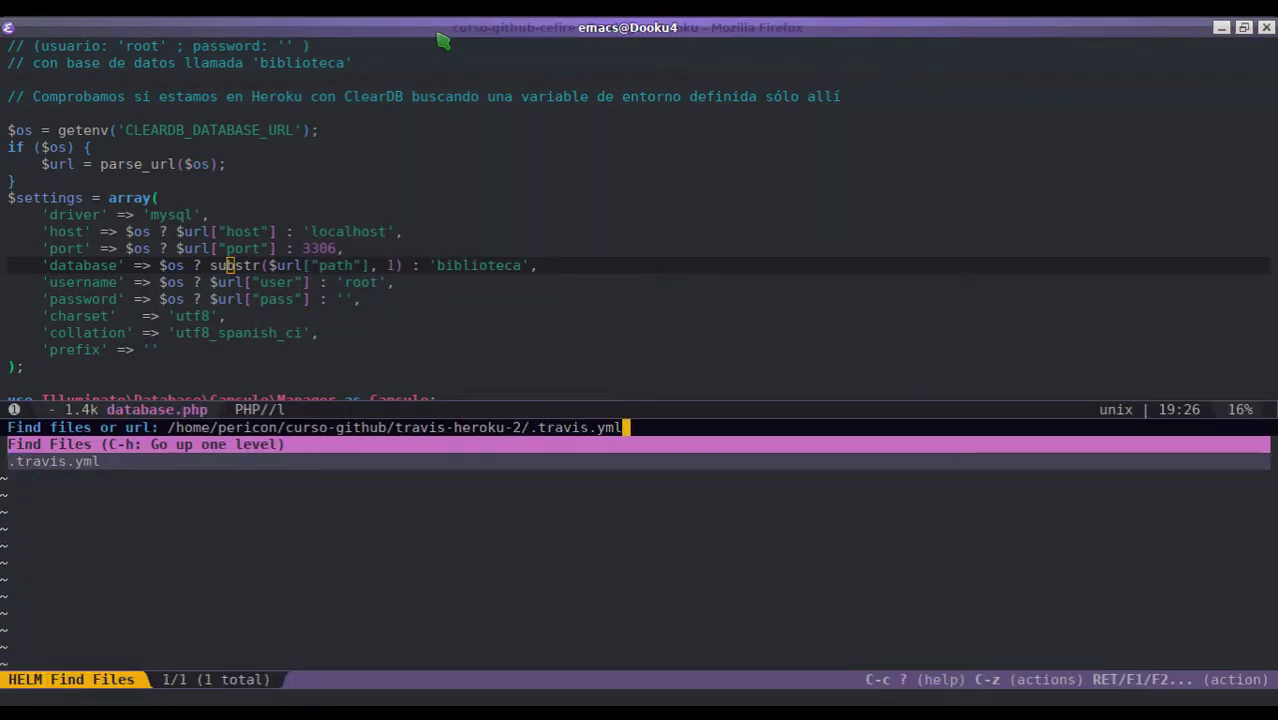
pyautogui.press('Return')
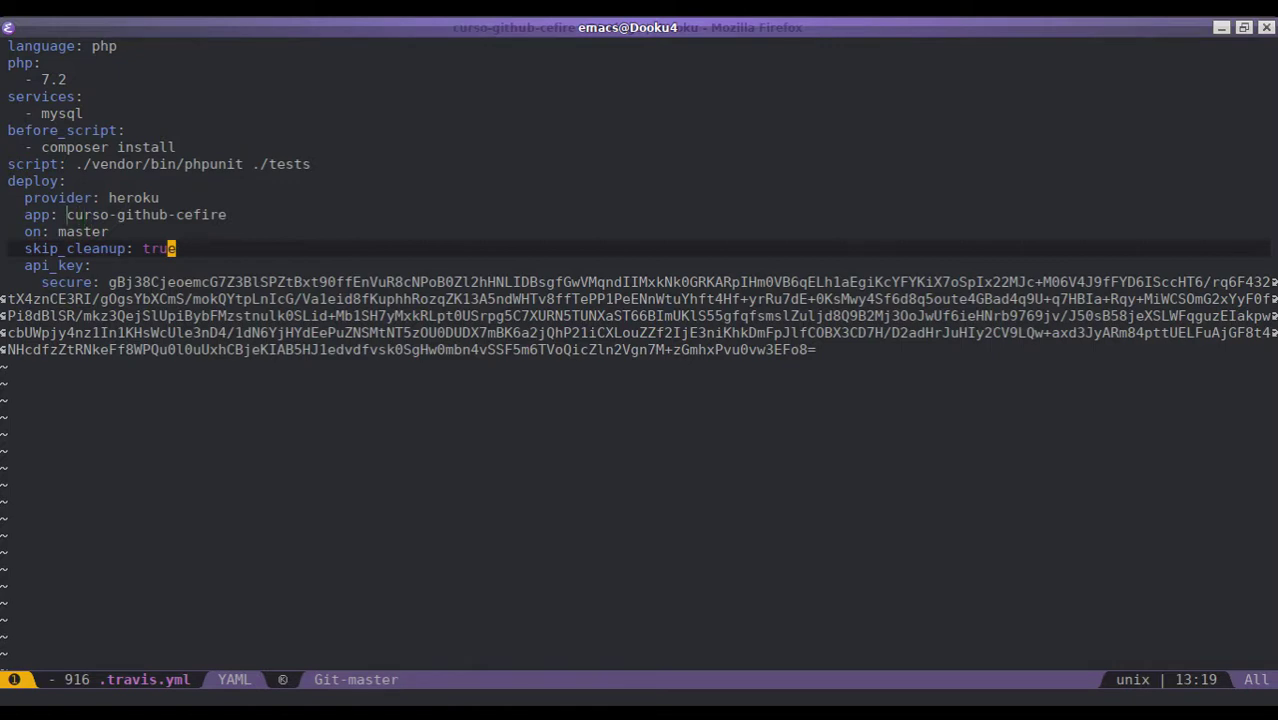
pyautogui.moveTo(62, 214); pyautogui.dragTo(227, 214)
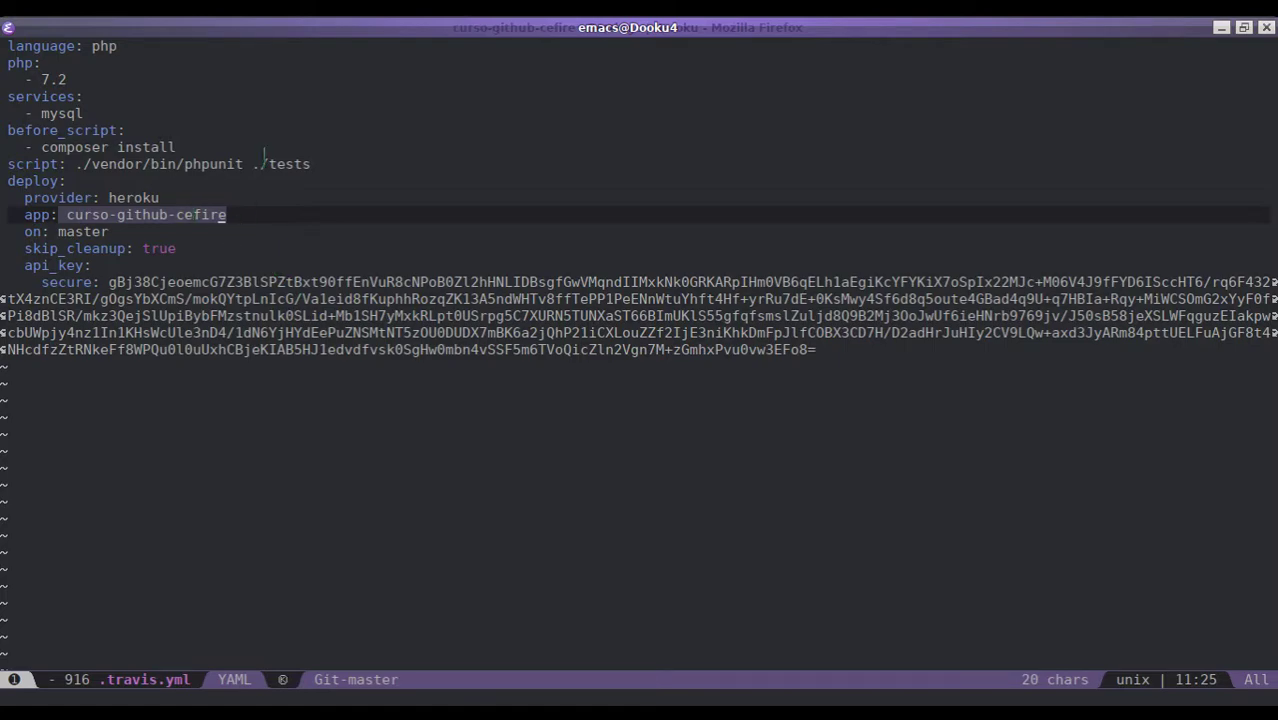
pyautogui.hotkey('alt', 'Tab')
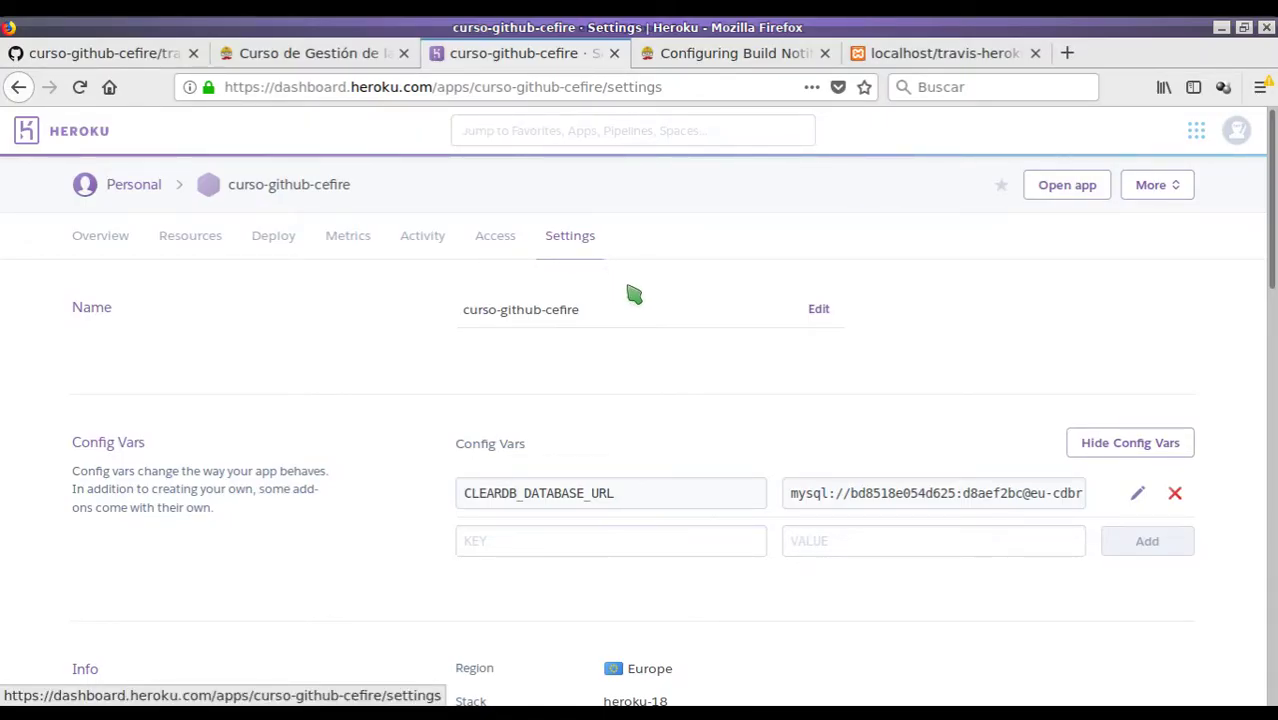
# - Browse Heroku's Account settings and its Applications tab, then return to the main account page
pyautogui.click(1237, 131)
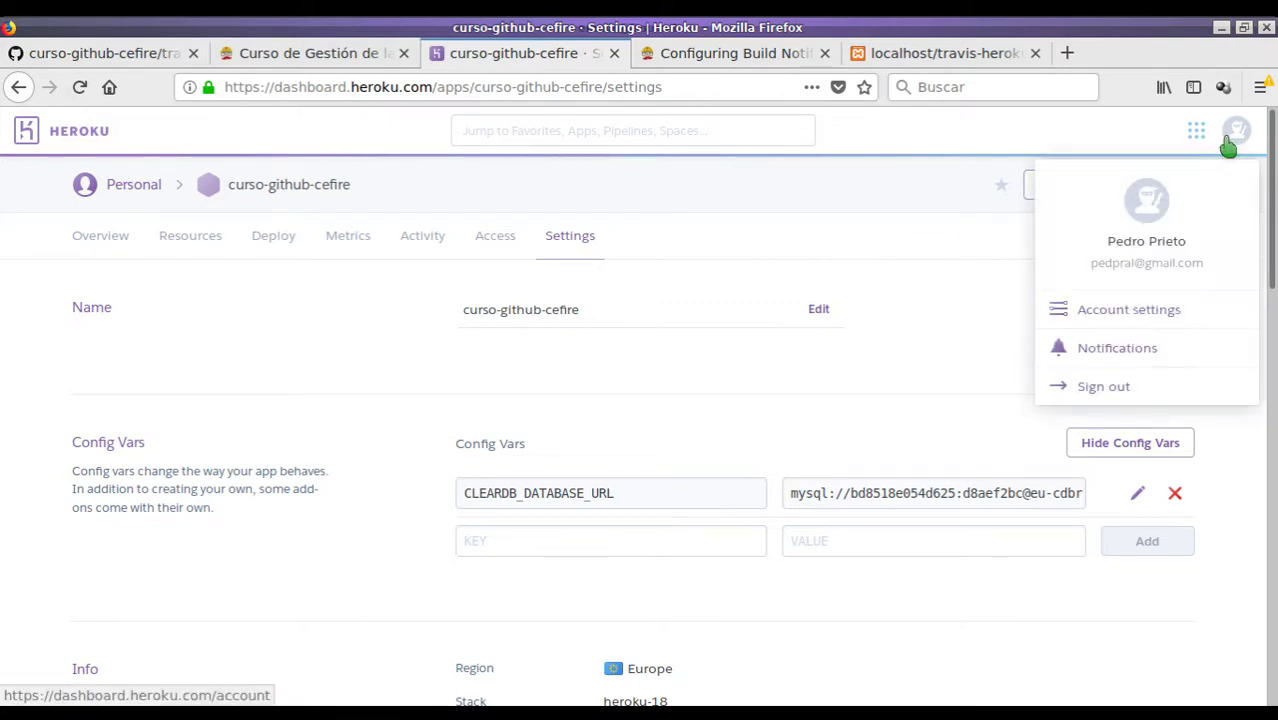
pyautogui.click(1124, 314)
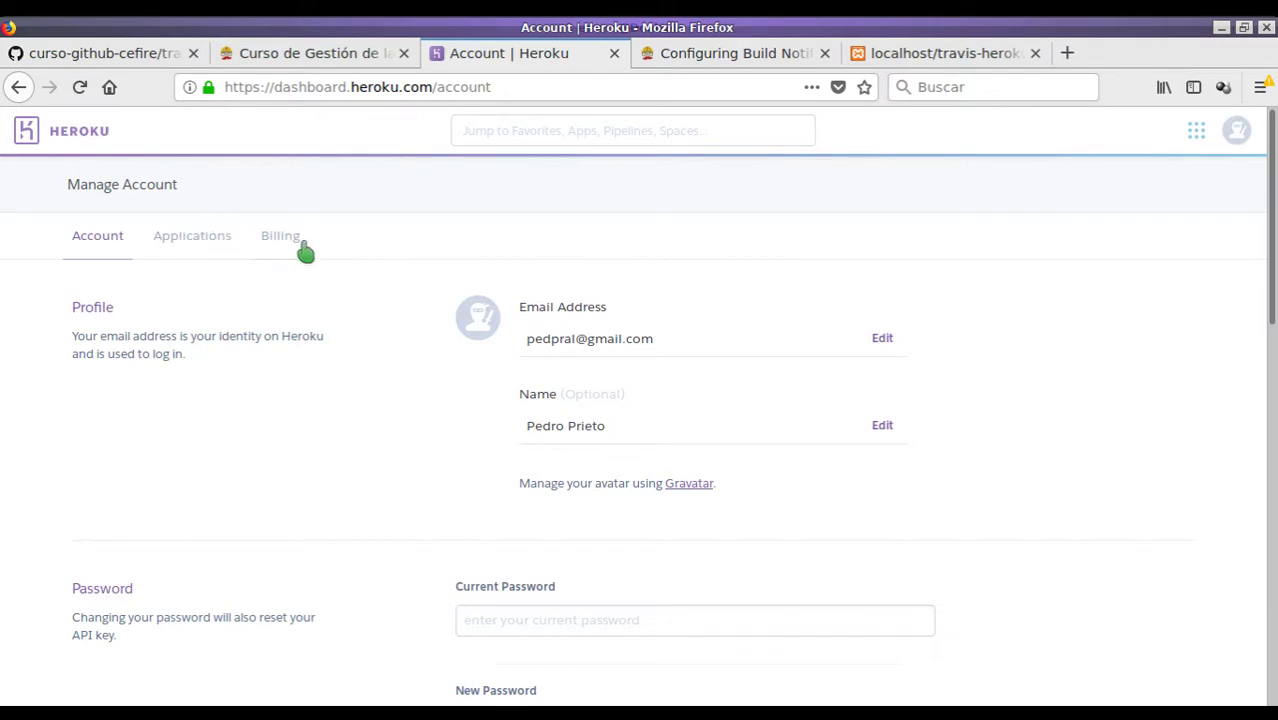
pyautogui.scroll(-4, 431, 337)
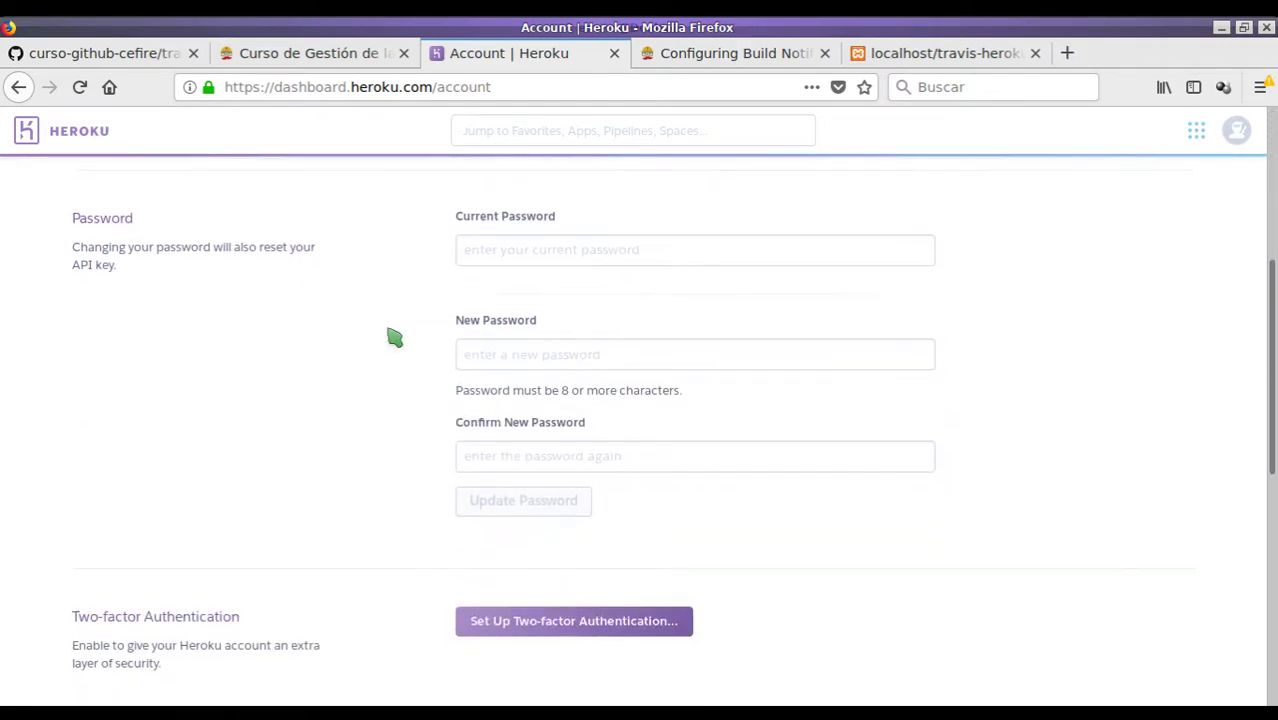
pyautogui.scroll(2, 390, 337)
pyautogui.scroll(3, 390, 337)
pyautogui.click(195, 252)
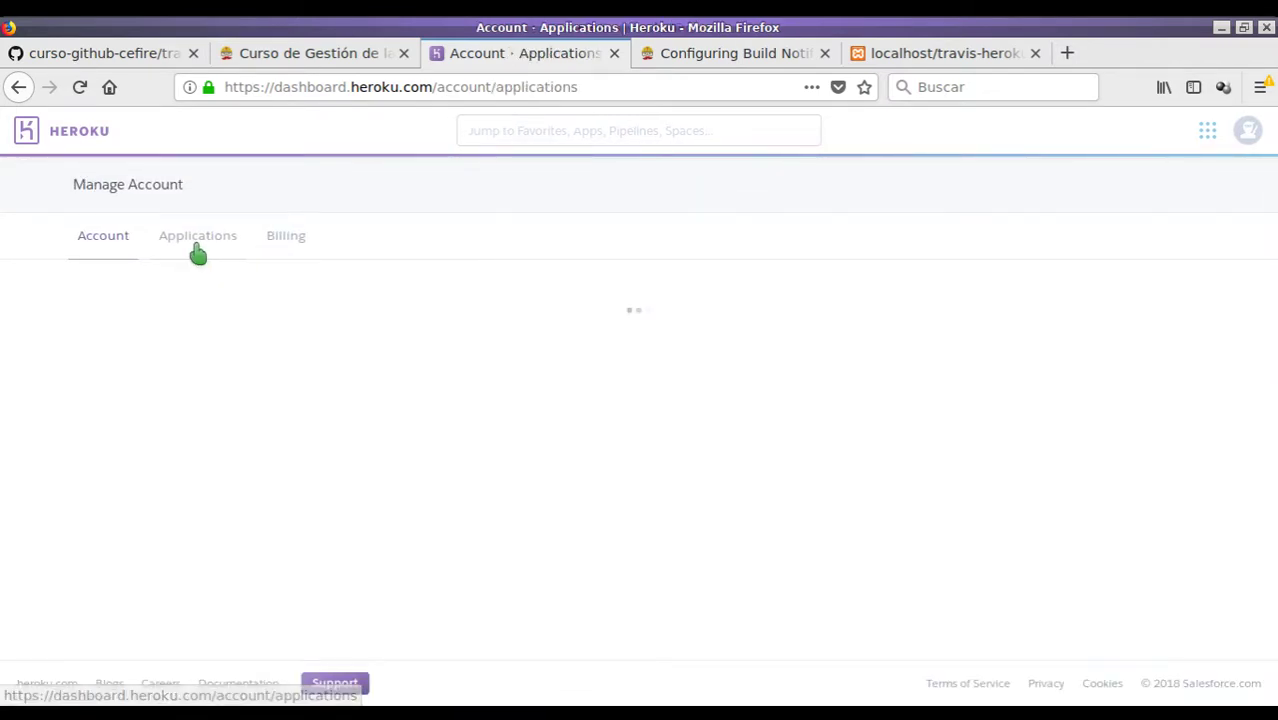
pyautogui.scroll(-4, 560, 420)
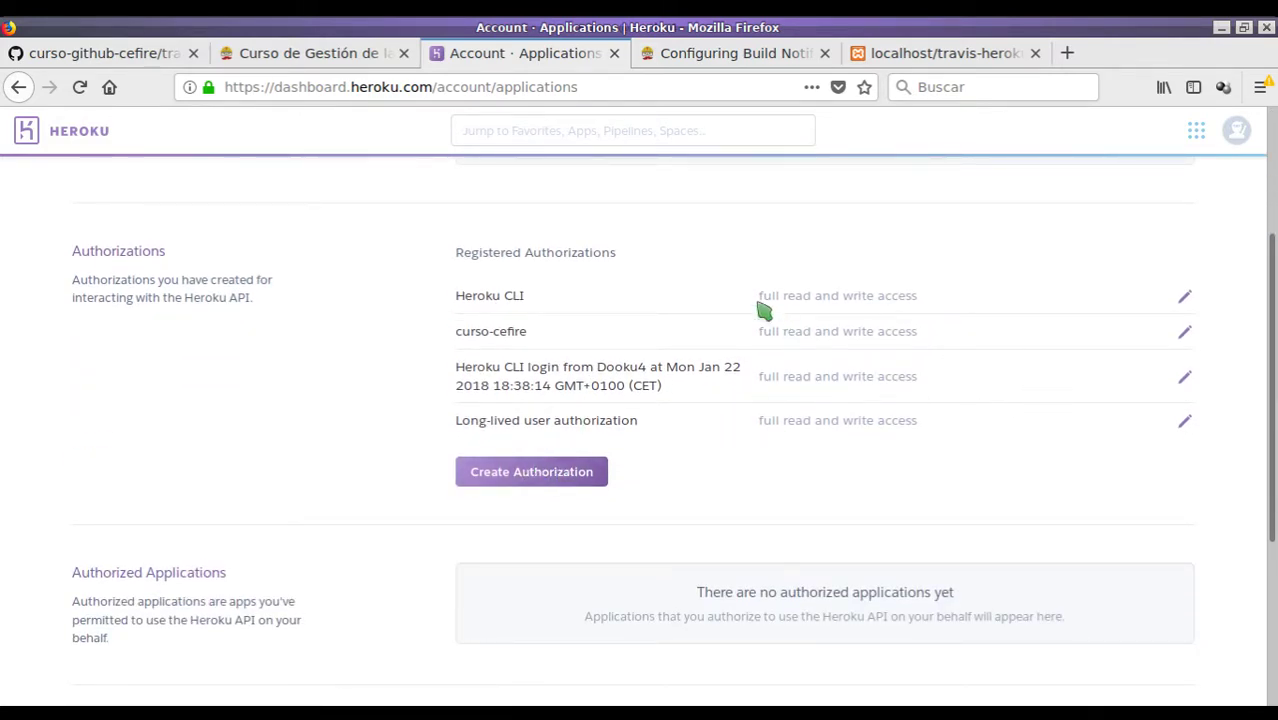
pyautogui.scroll(5, 614, 323)
pyautogui.click(18, 87)
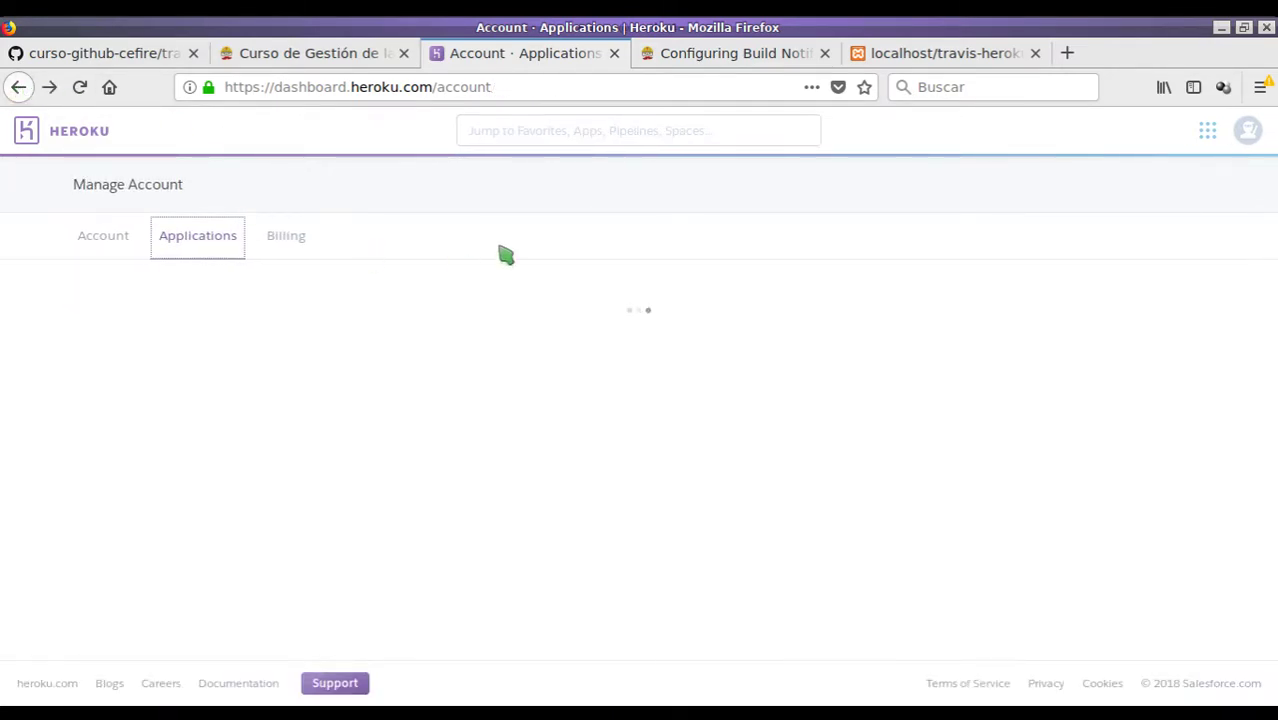
# - Inspect the encrypted api_key value in .travis.yml
pyautogui.hotkey('alt', 'Tab')
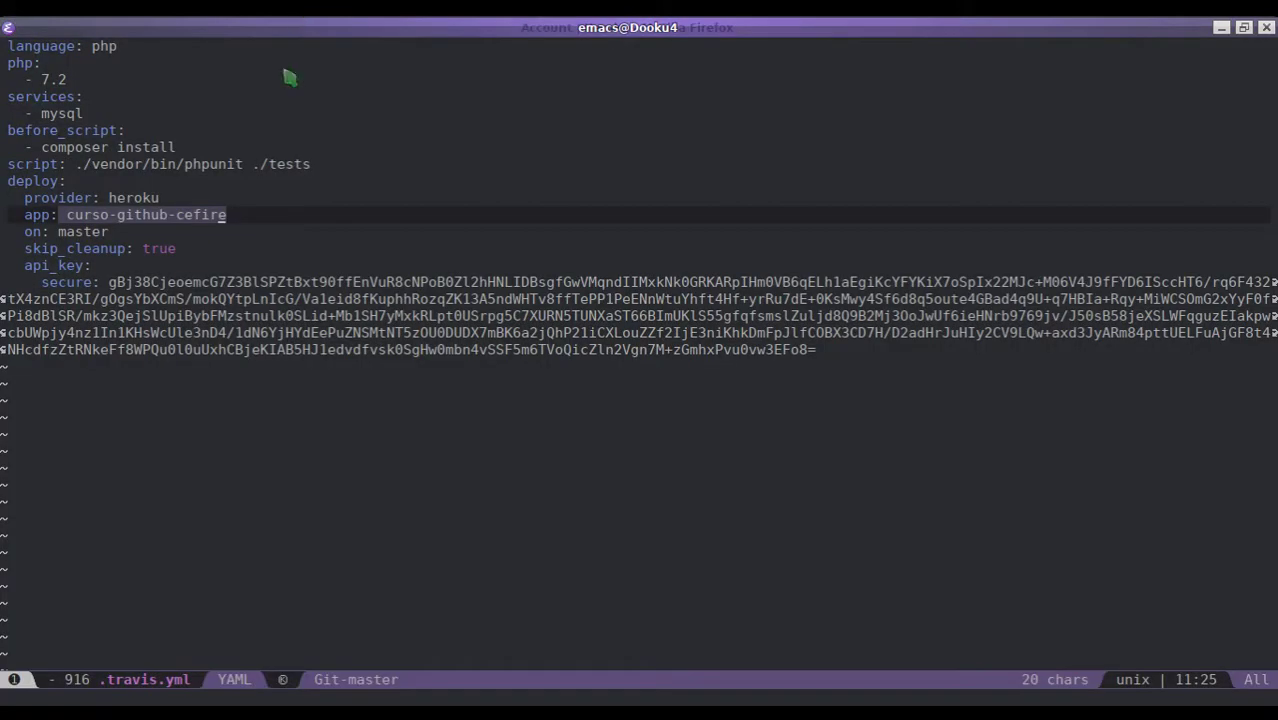
pyautogui.moveTo(108, 282); pyautogui.dragTo(827, 357)
pyautogui.click(812, 332)
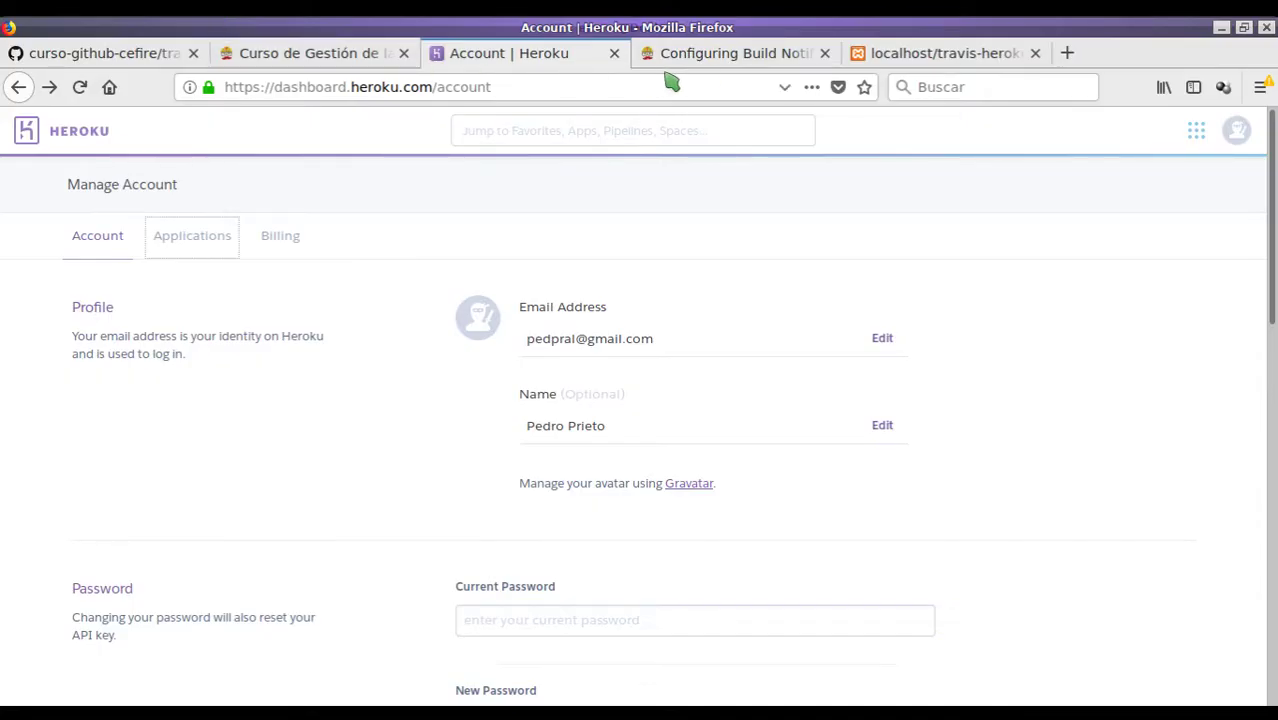
# - Review the Travis CI organization page and the GitHub travis-heroku-2 repository page
pyautogui.click(358, 60)
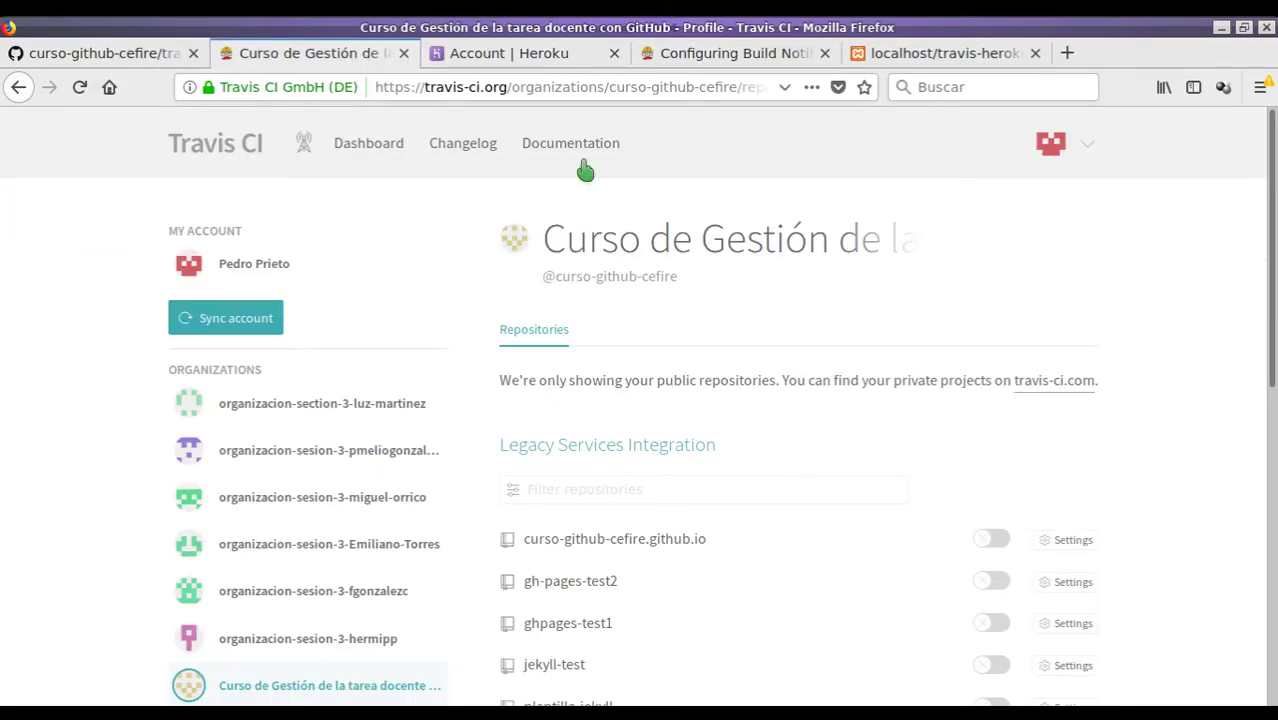
pyautogui.scroll(-3, 491, 180)
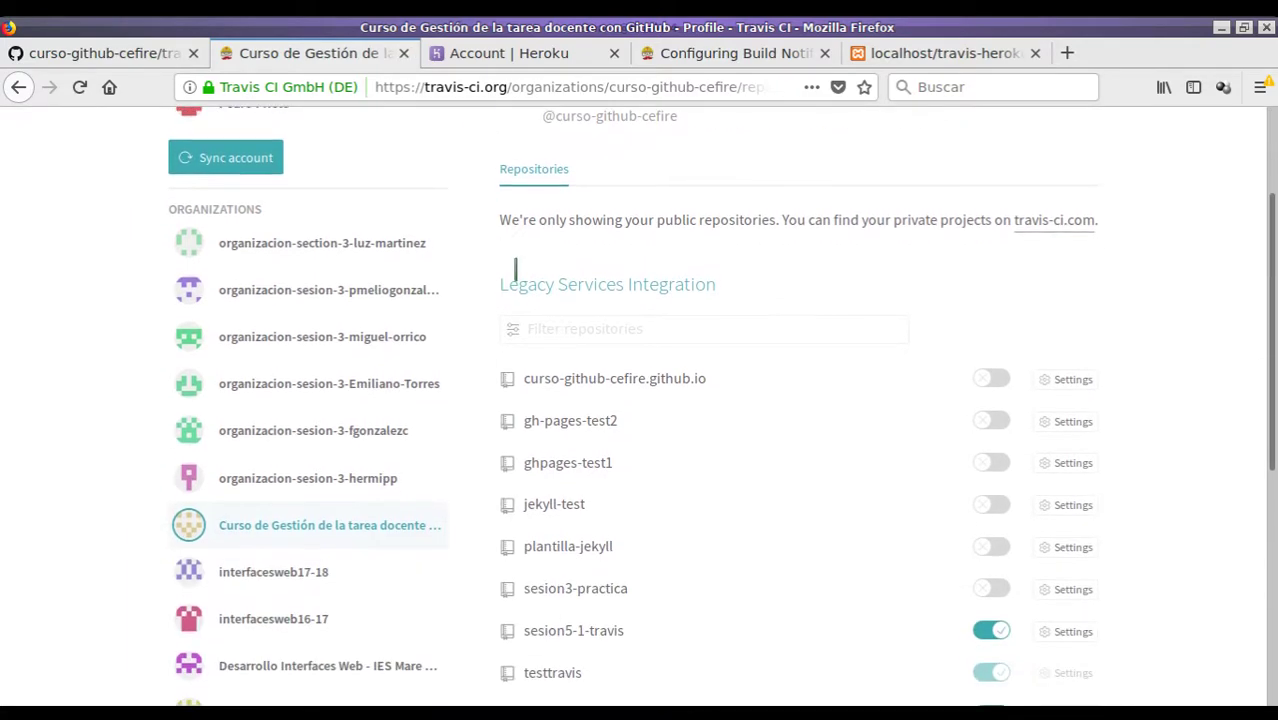
pyautogui.click(110, 55)
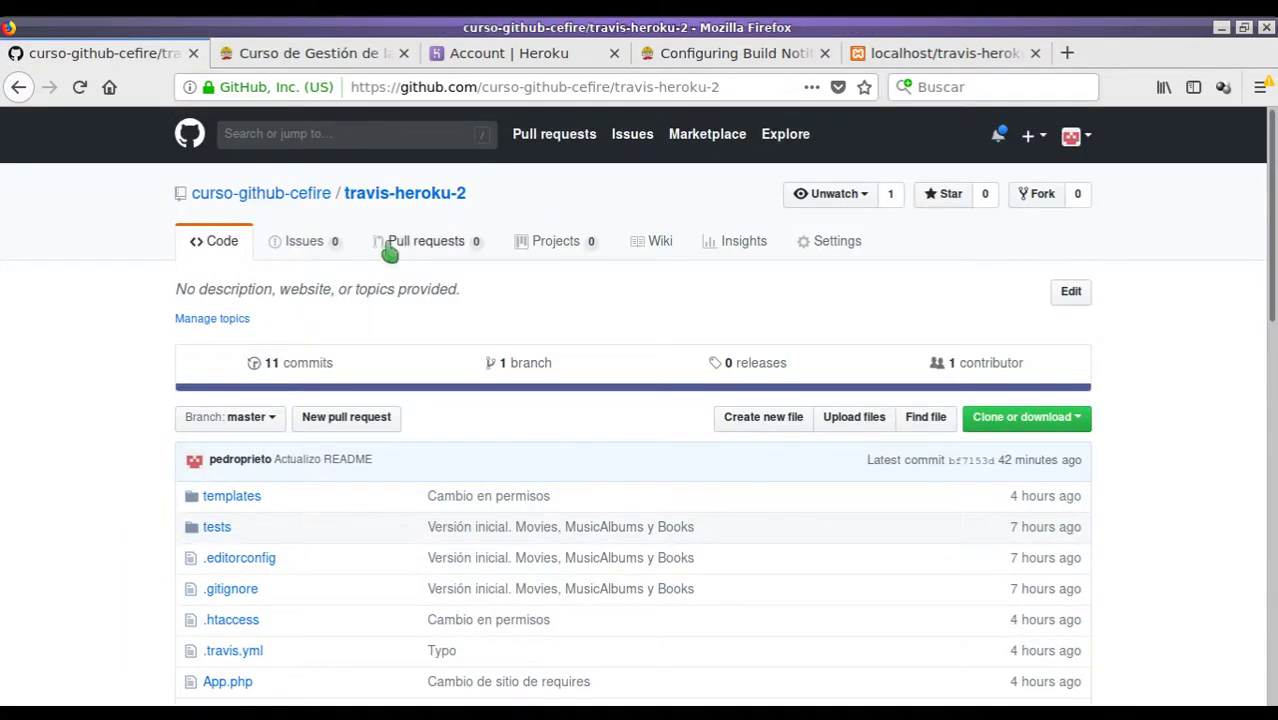
pyautogui.click(328, 60)
pyautogui.scroll(-3, 660, 268)
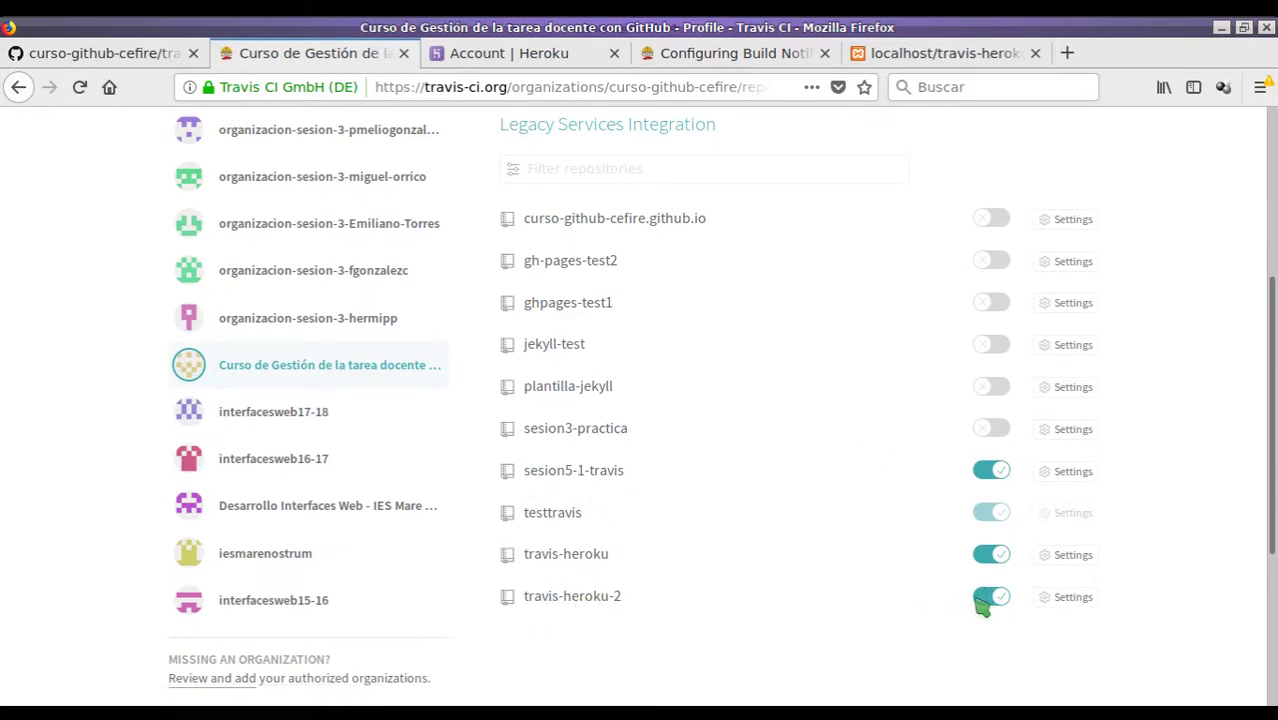
# - Load travis-ci.org in a new tab to see the travis-heroku-2 build
pyautogui.click(1066, 53)
pyautogui.write('trf')
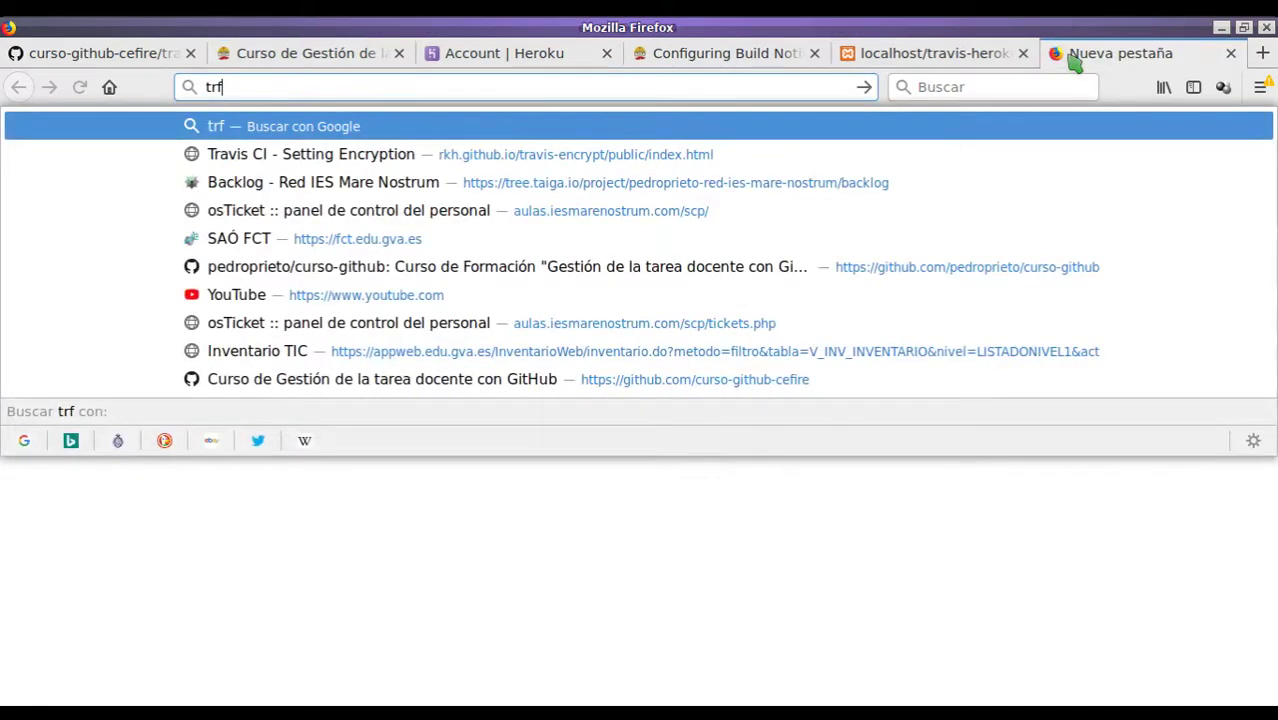
pyautogui.press('BackSpace')
pyautogui.write('avis')
pyautogui.press('Return')
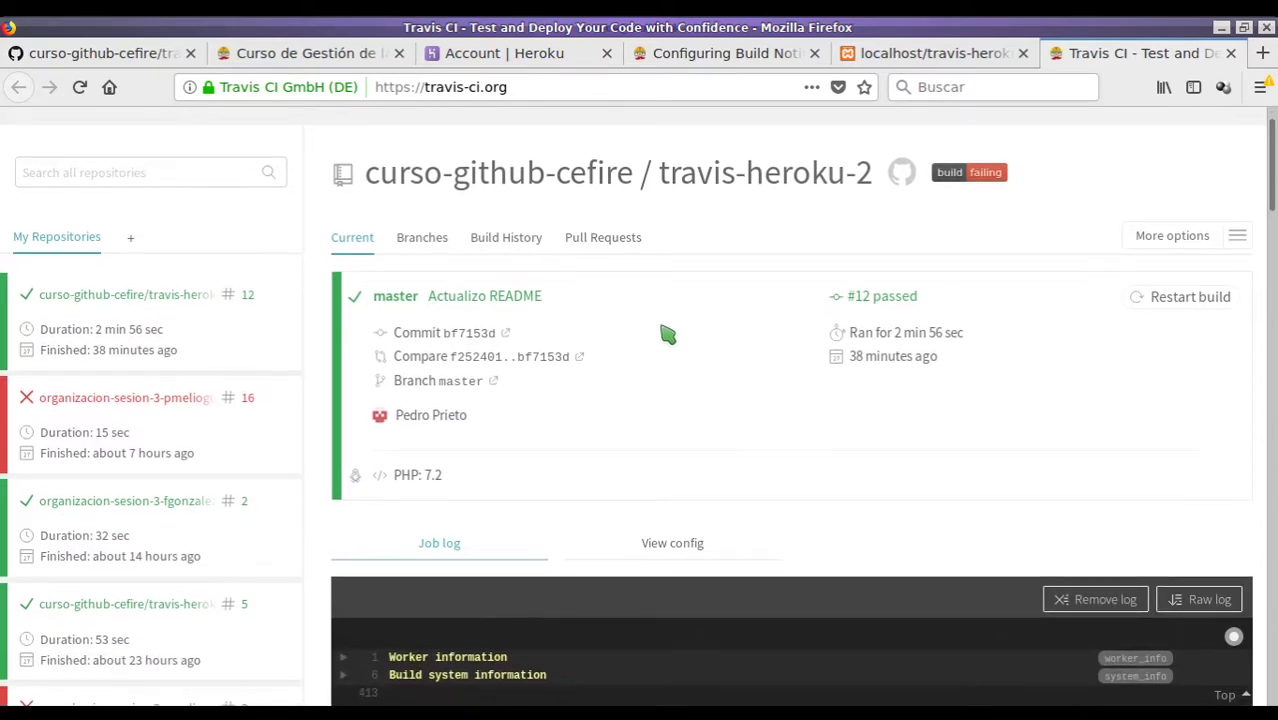
pyautogui.scroll(-2, 560, 328)
pyautogui.scroll(-3, 520, 347)
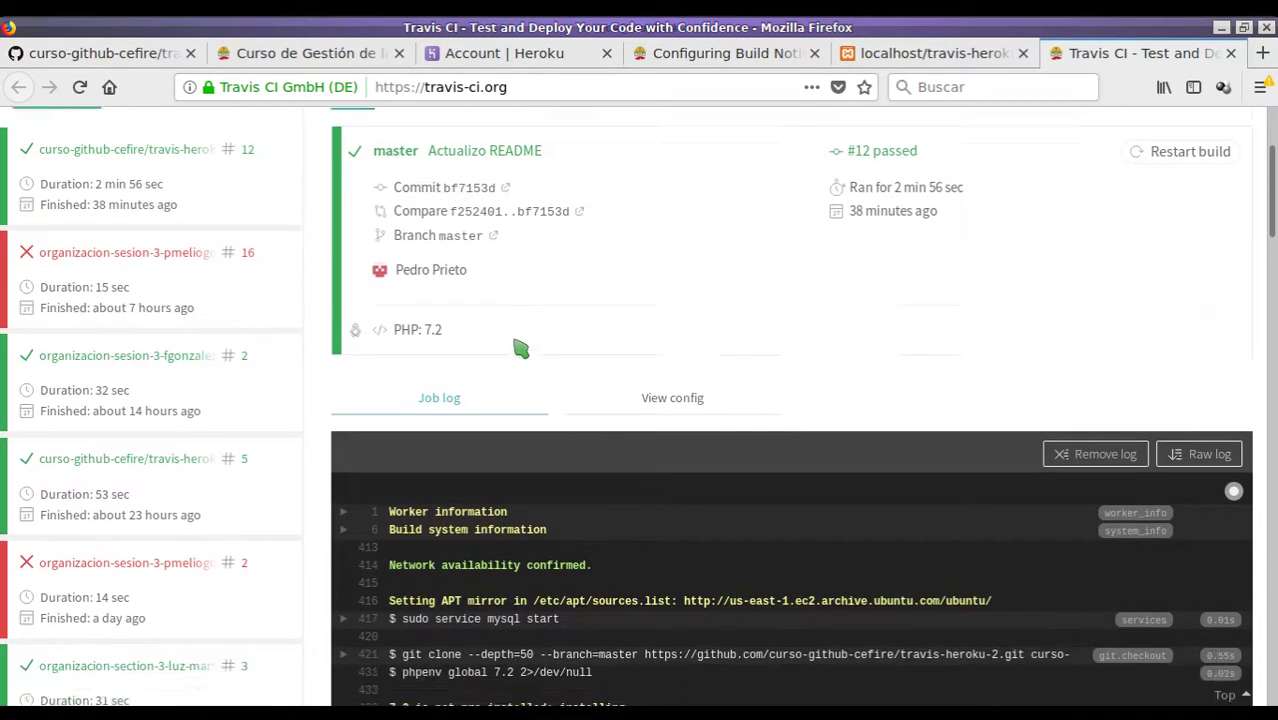
pyautogui.scroll(-8, 520, 347)
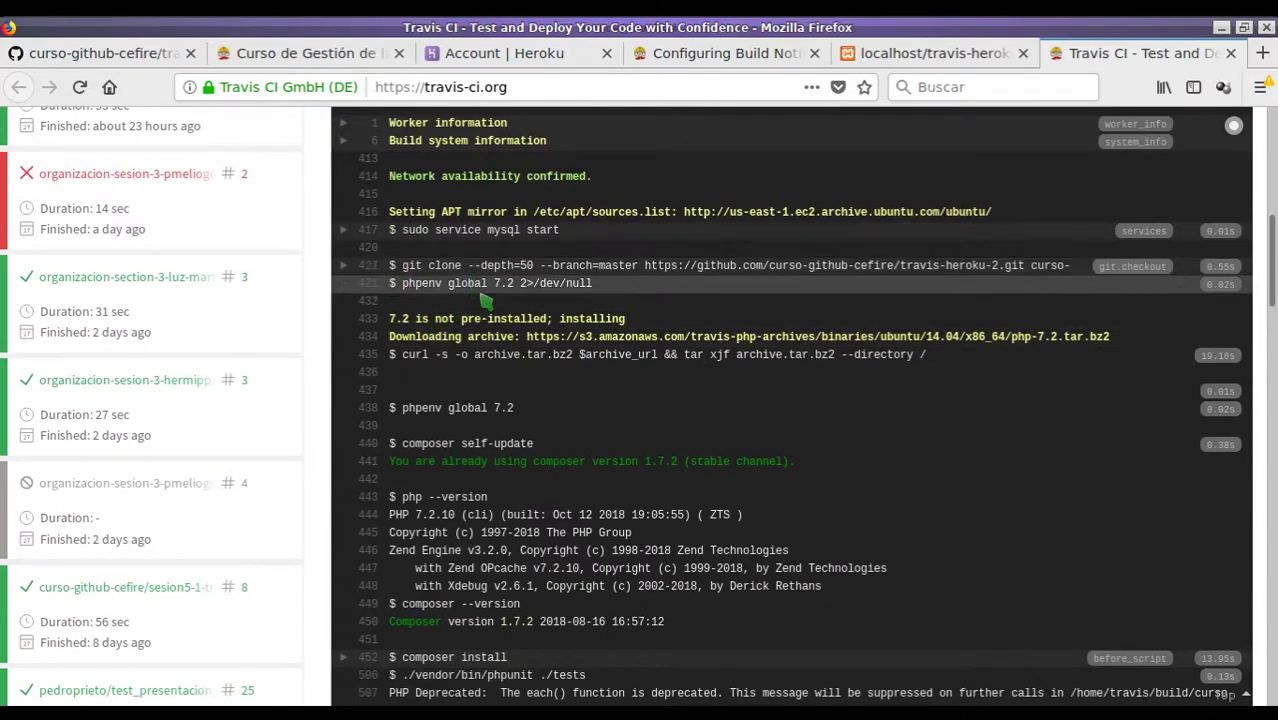
pyautogui.scroll(-2, 460, 300)
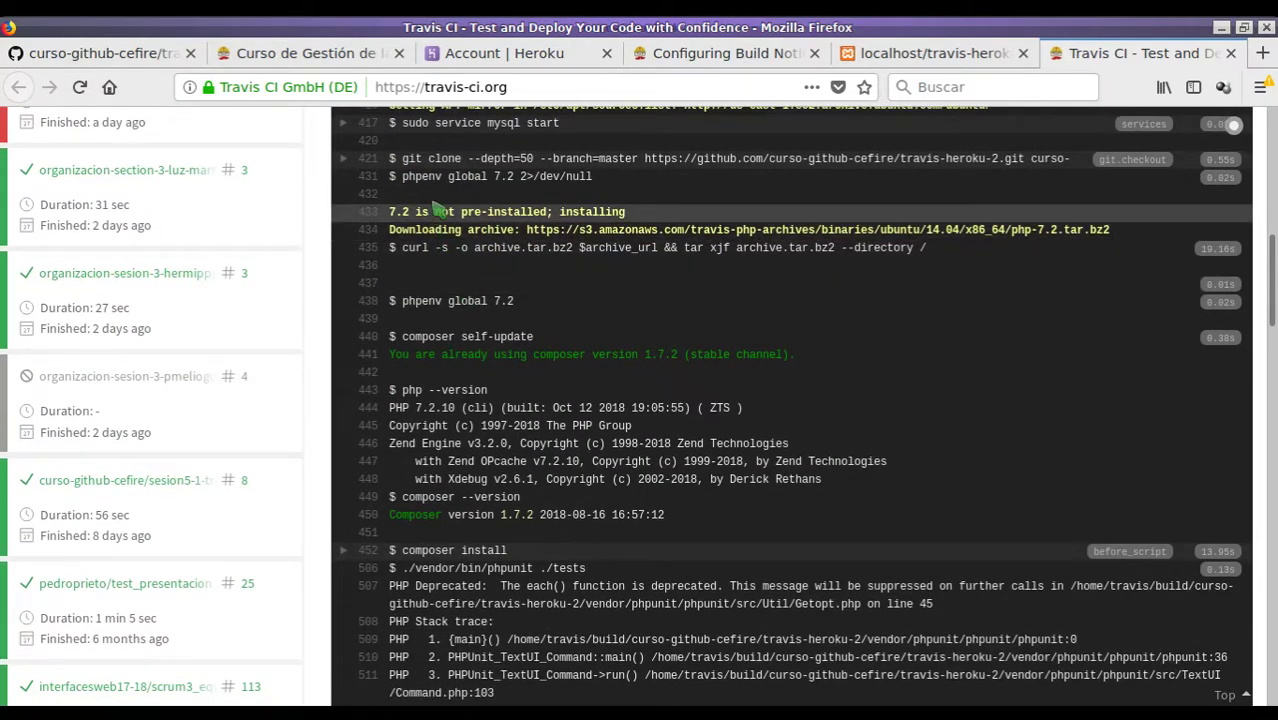
pyautogui.scroll(-4, 460, 330)
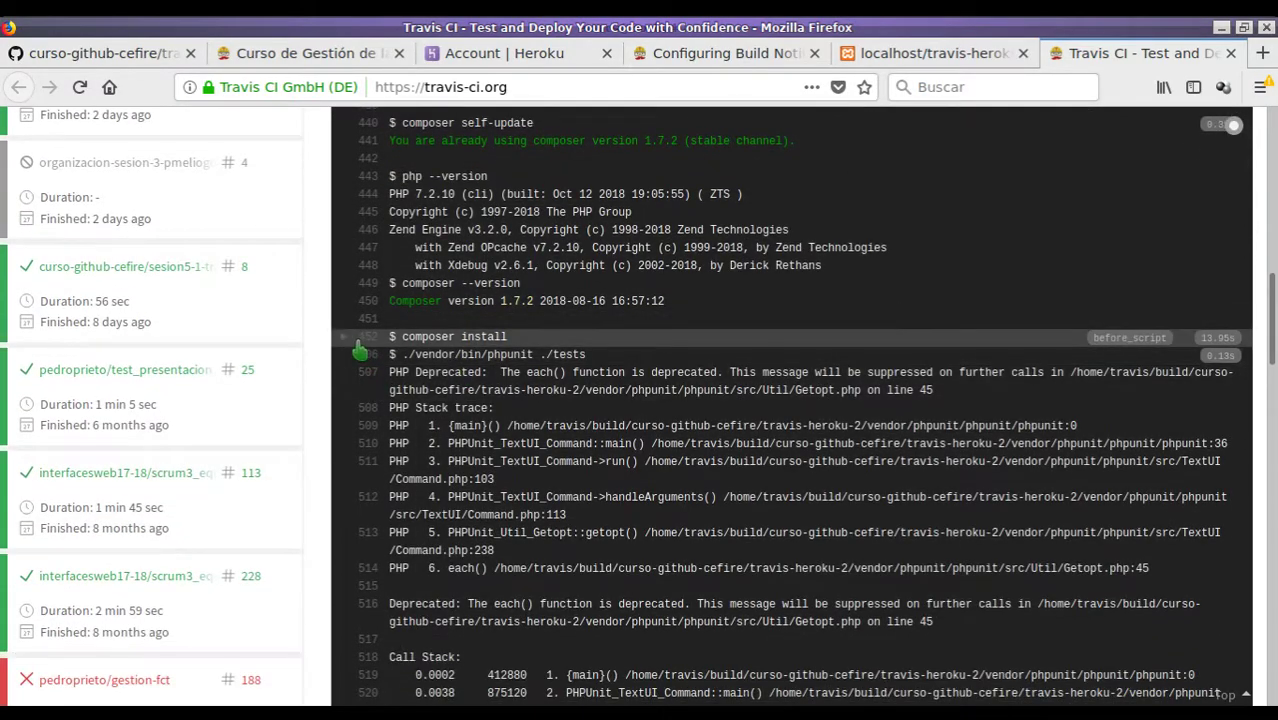
pyautogui.click(345, 343)
pyautogui.scroll(-9, 553, 357)
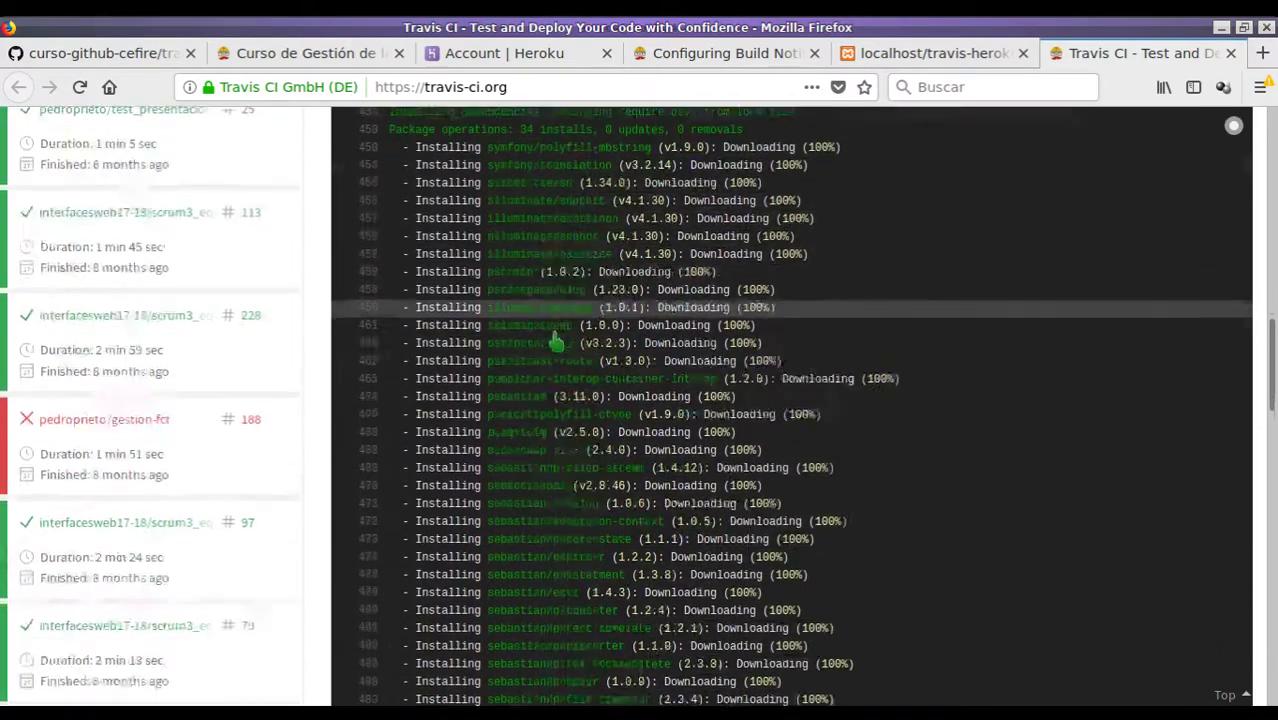
pyautogui.scroll(4, 553, 357)
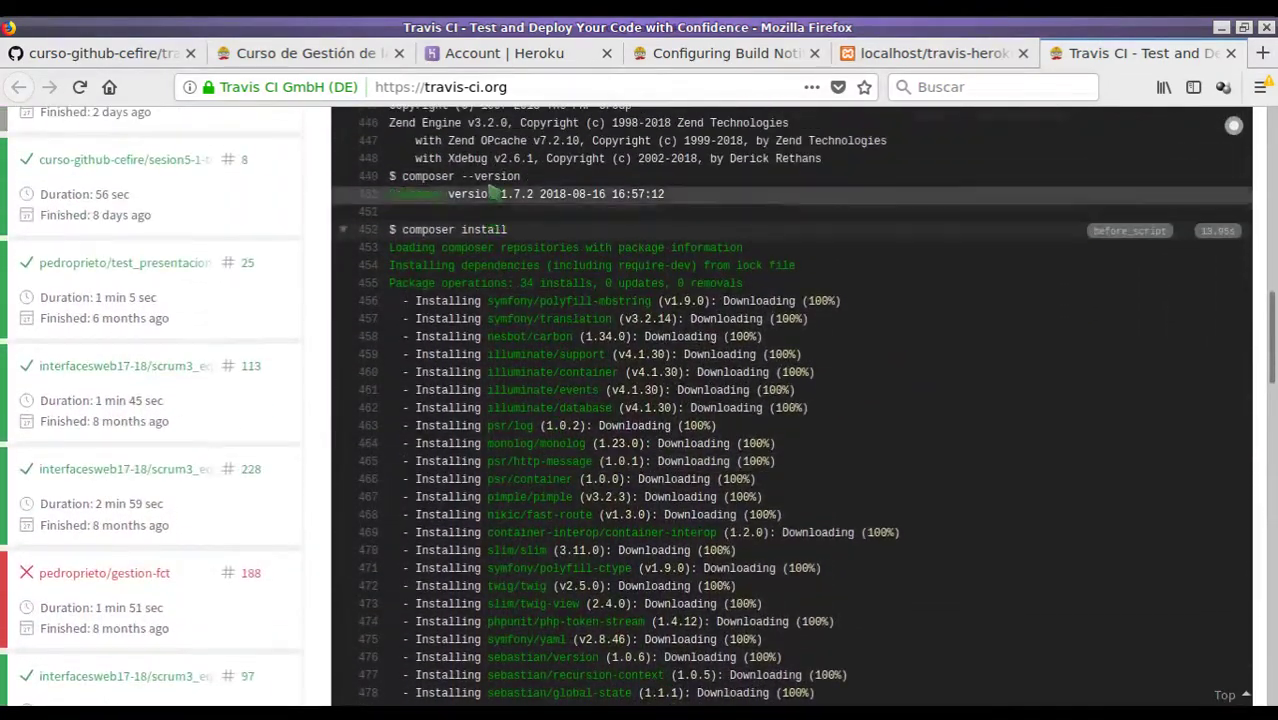
pyautogui.hotkey('alt', 'Tab')
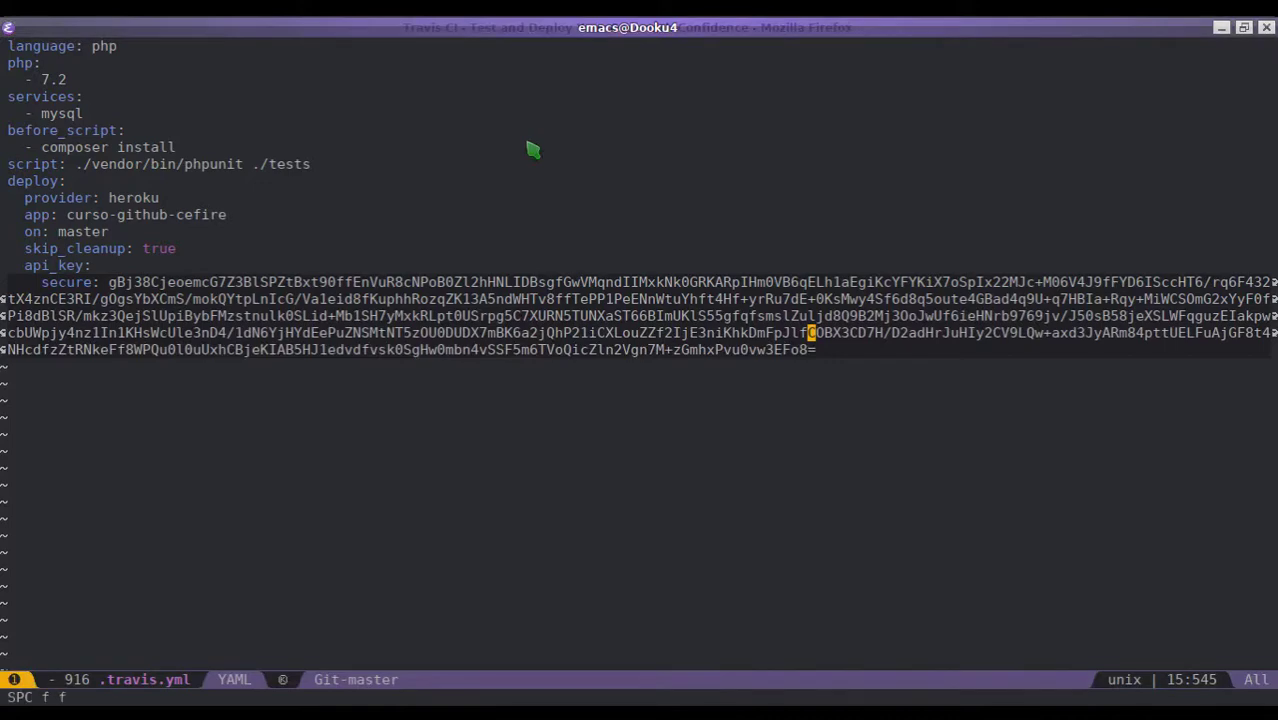
pyautogui.write('composer.json')
pyautogui.press('Return')
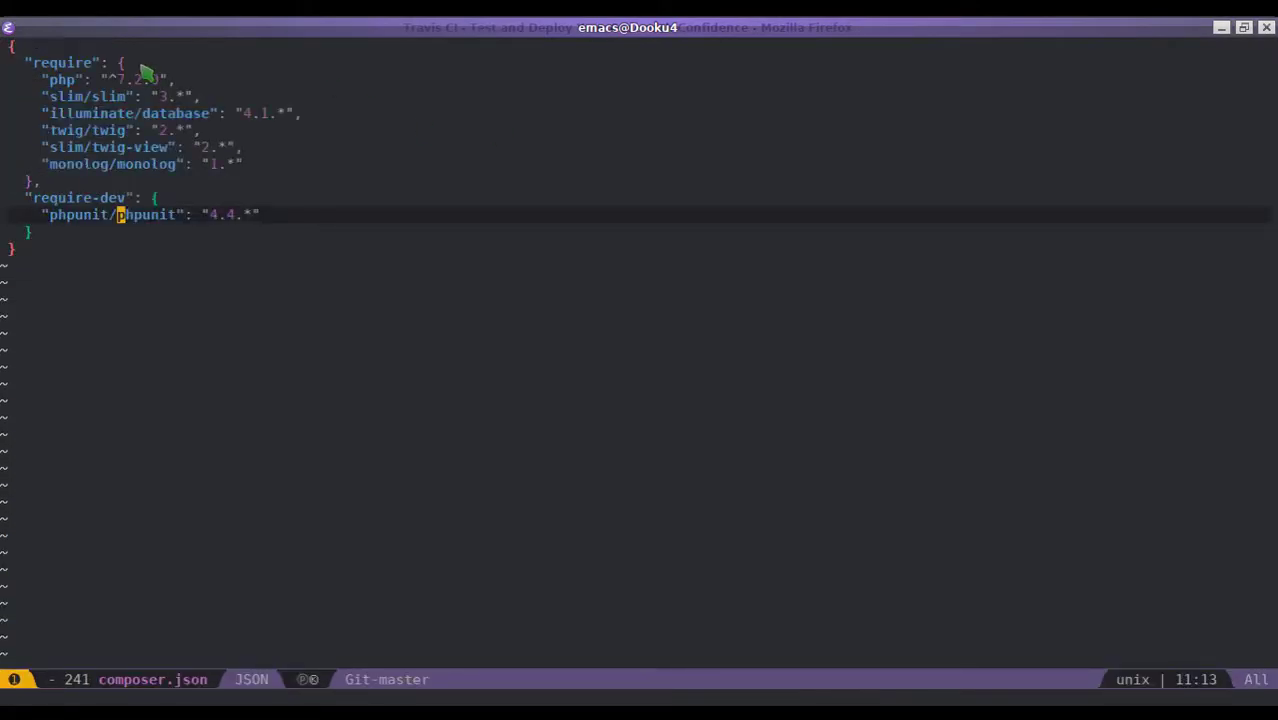
pyautogui.hotkey('alt', 'Tab')
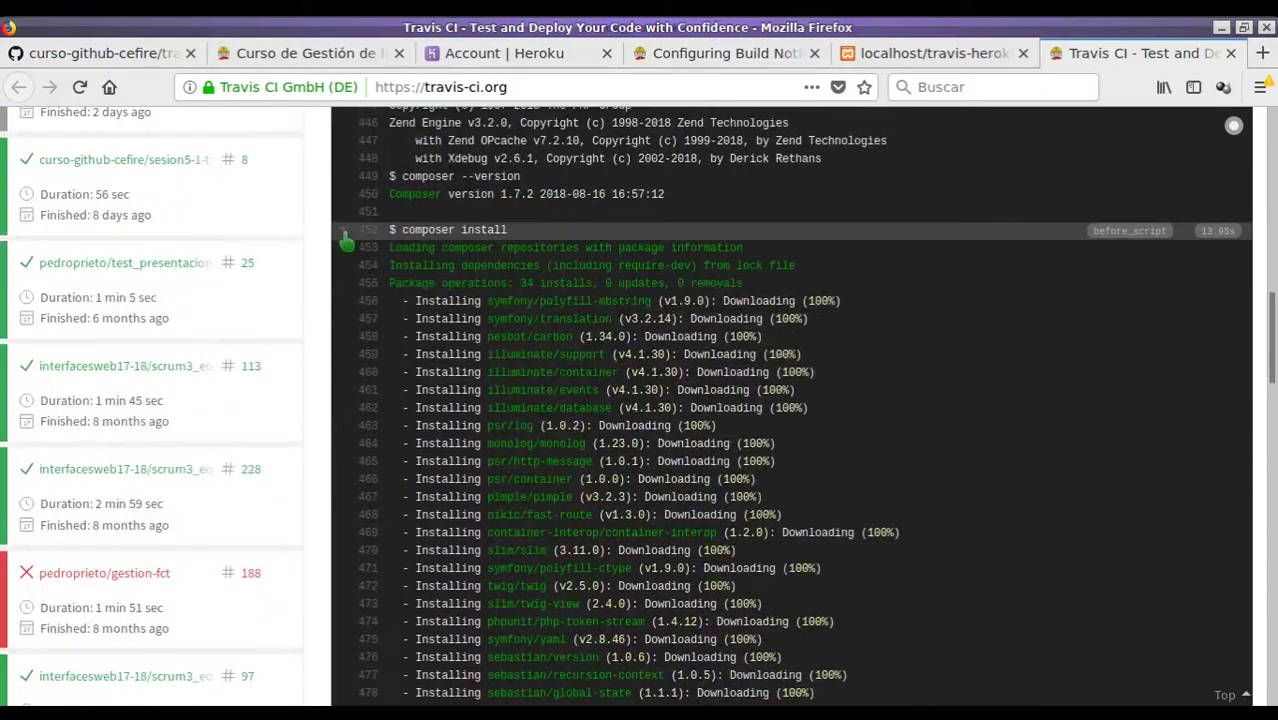
pyautogui.click(350, 232)
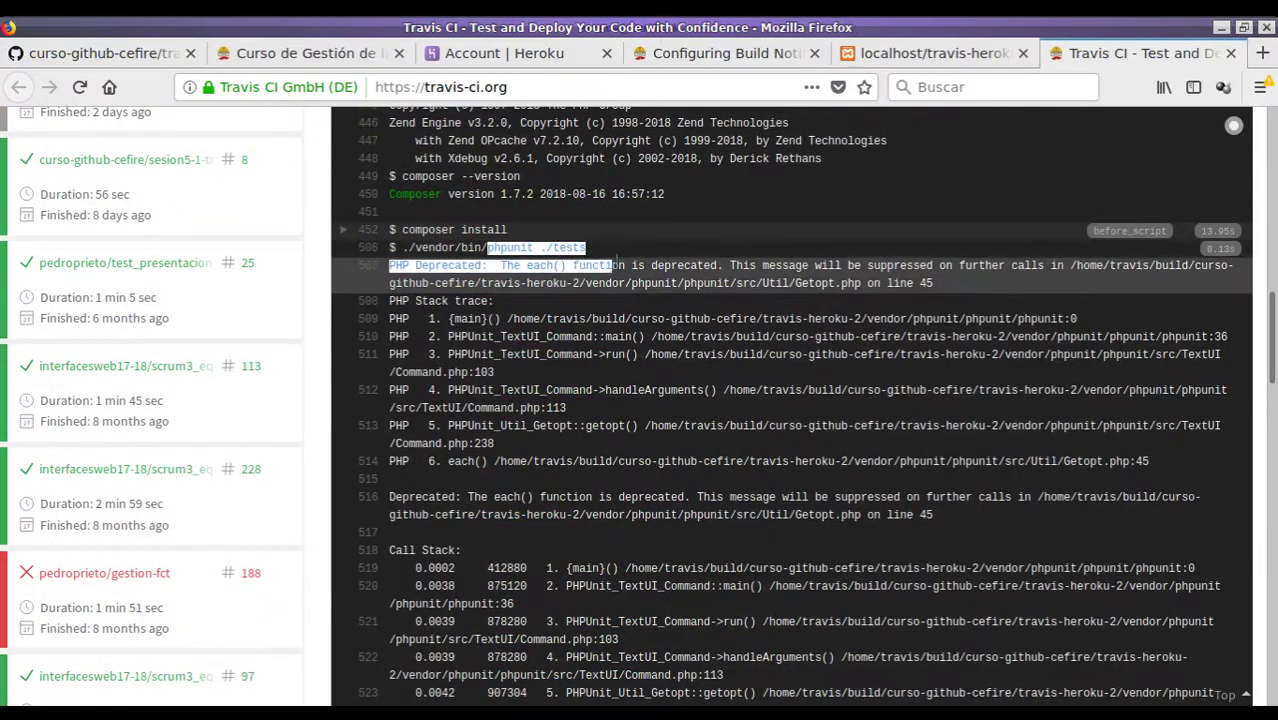
pyautogui.moveTo(486, 247); pyautogui.dragTo(620, 255)
pyautogui.scroll(-5, 600, 290)
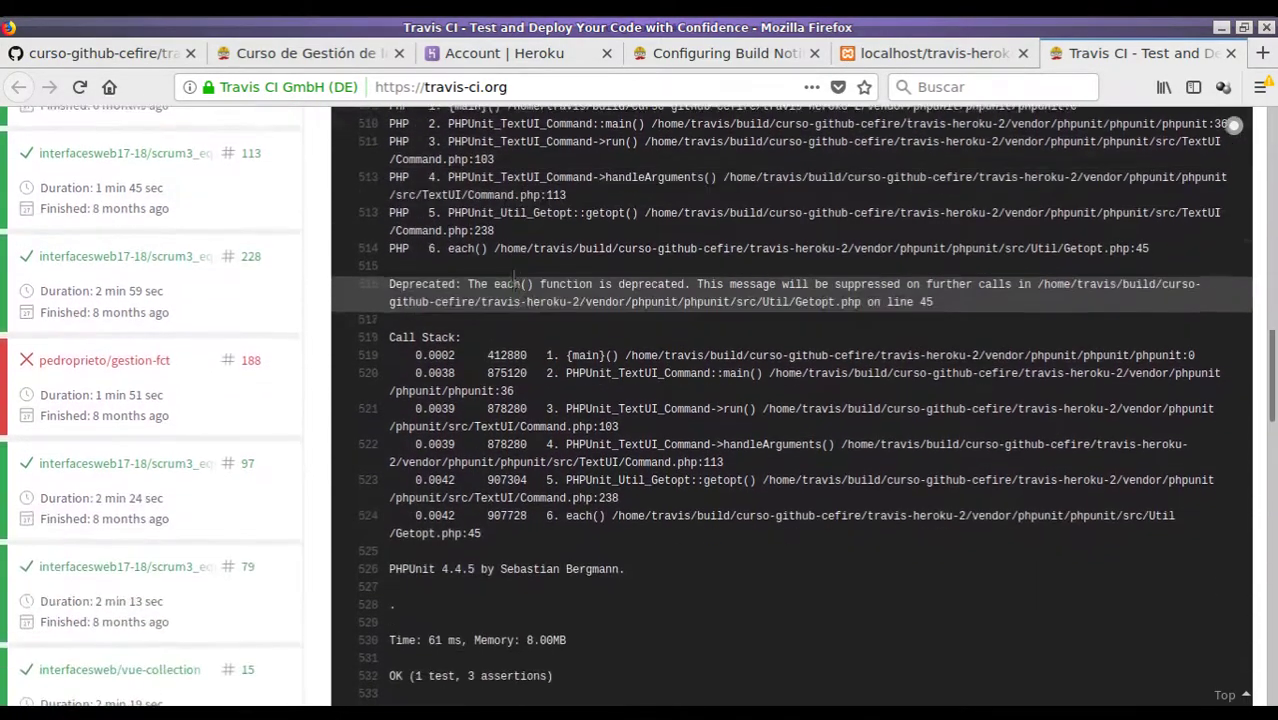
pyautogui.scroll(-2, 500, 420)
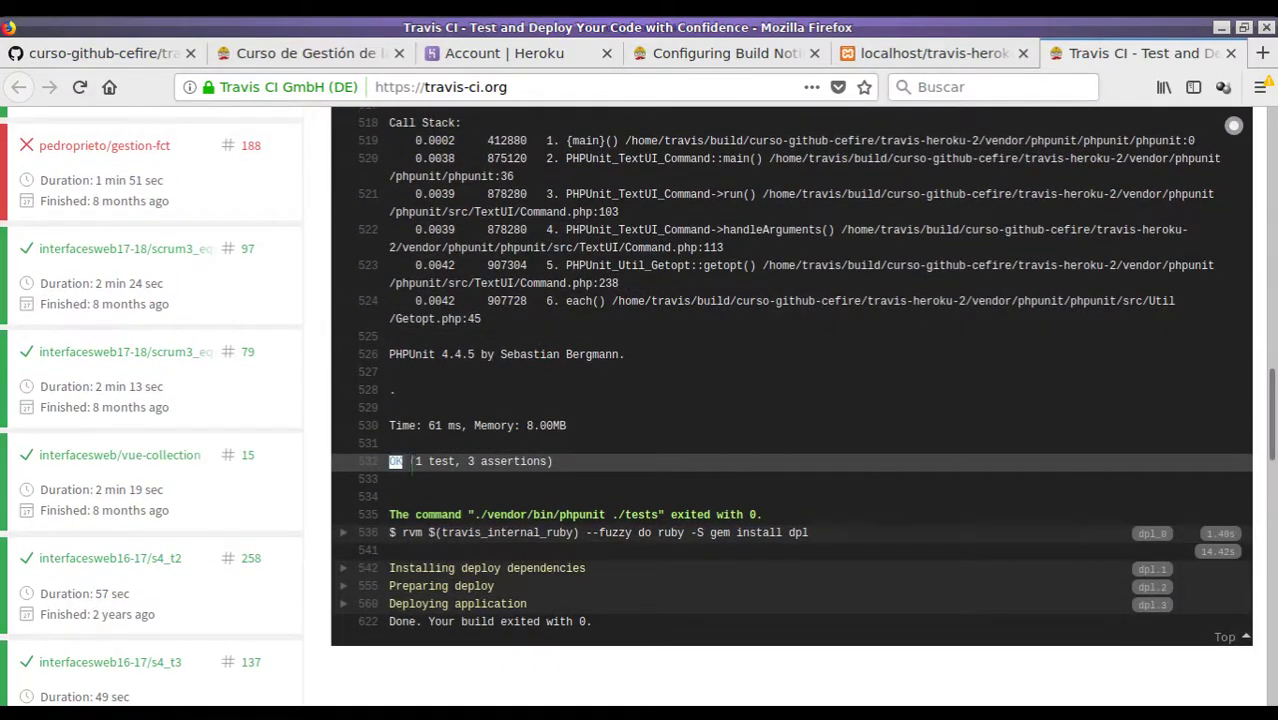
pyautogui.moveTo(410, 461); pyautogui.dragTo(577, 478)
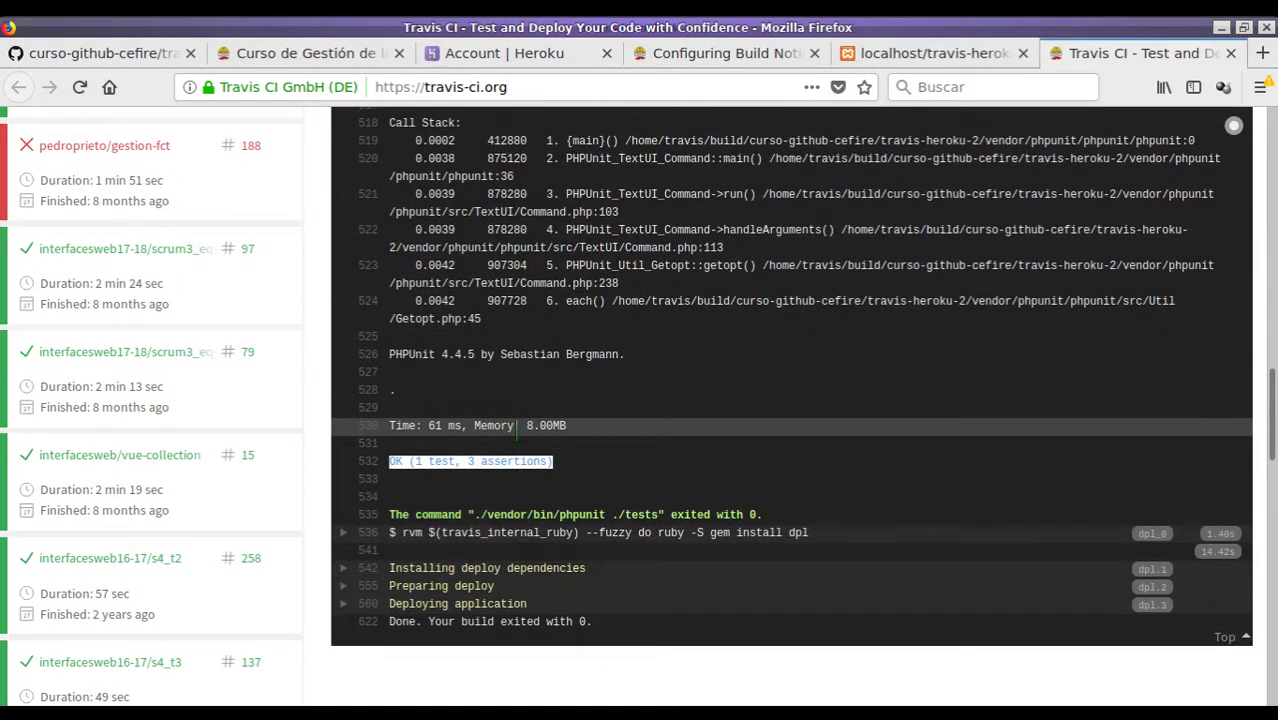
pyautogui.scroll(-3, 537, 462)
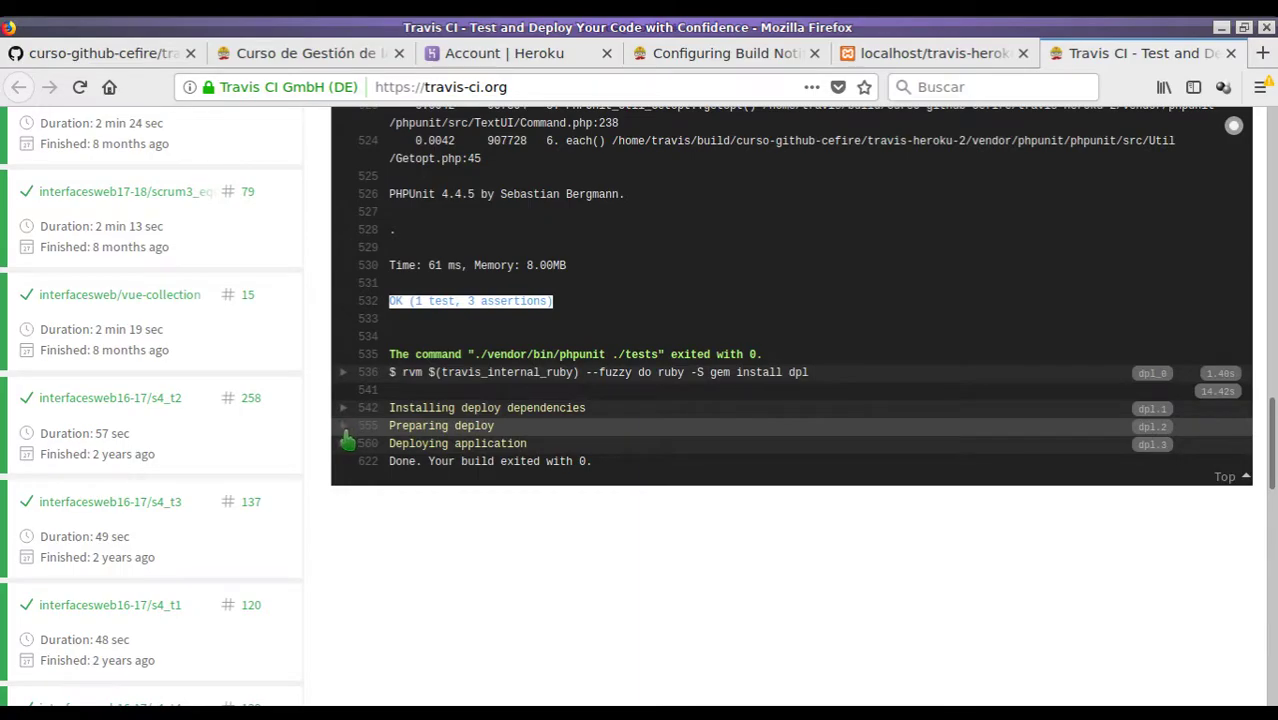
pyautogui.click(346, 432)
pyautogui.scroll(-1, 417, 414)
pyautogui.scroll(5, 604, 424)
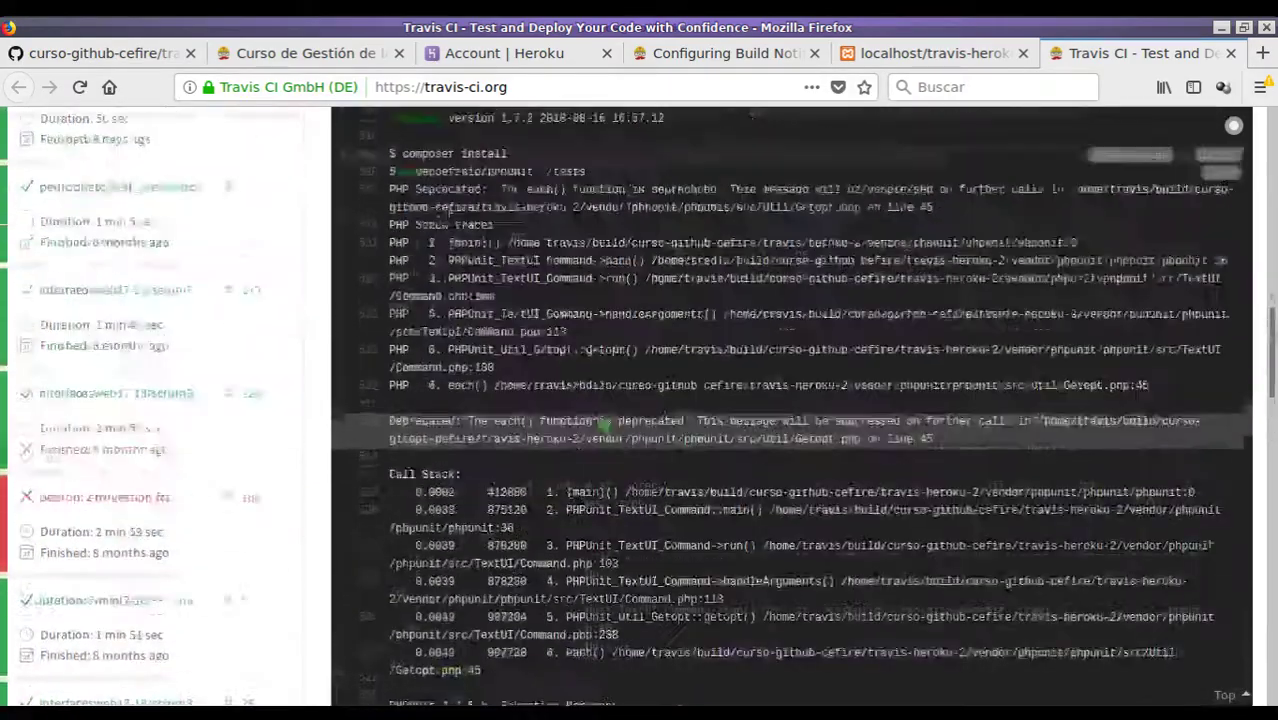
pyautogui.scroll(15, 1050, 270)
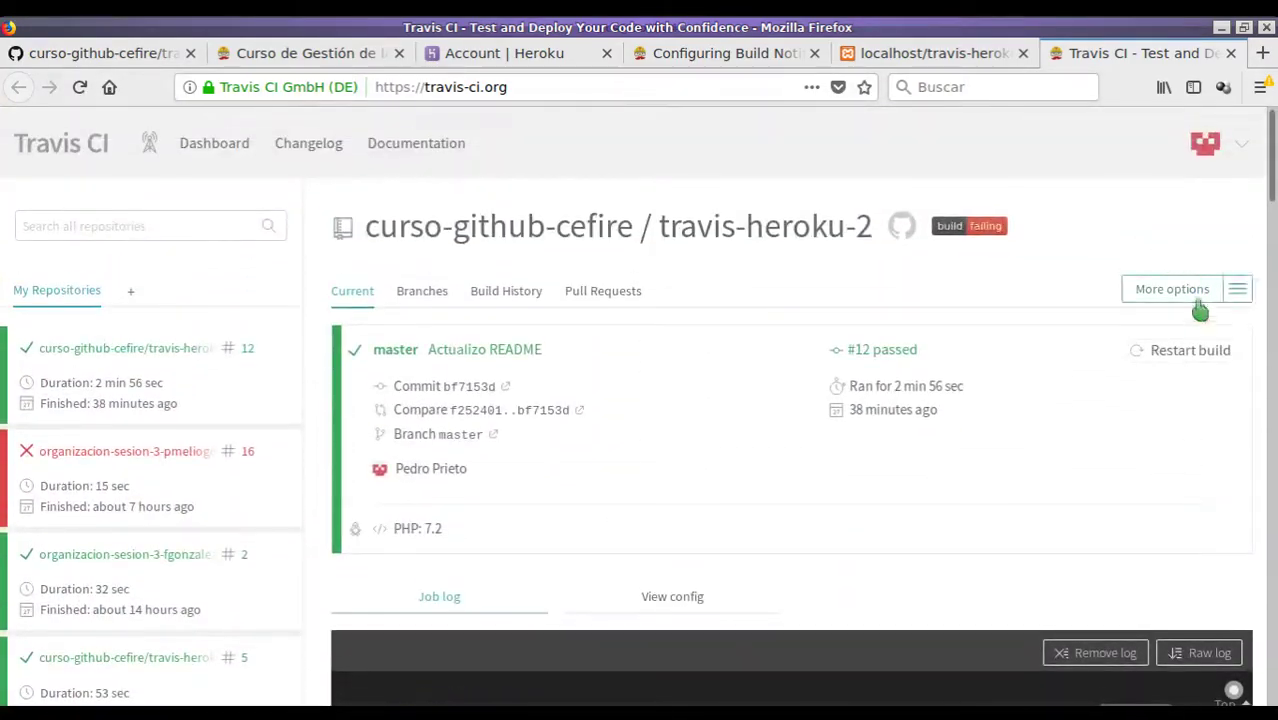
# - Restart build #12 and expand its Deploying application log section to confirm the Heroku deploy
pyautogui.click(1165, 360)
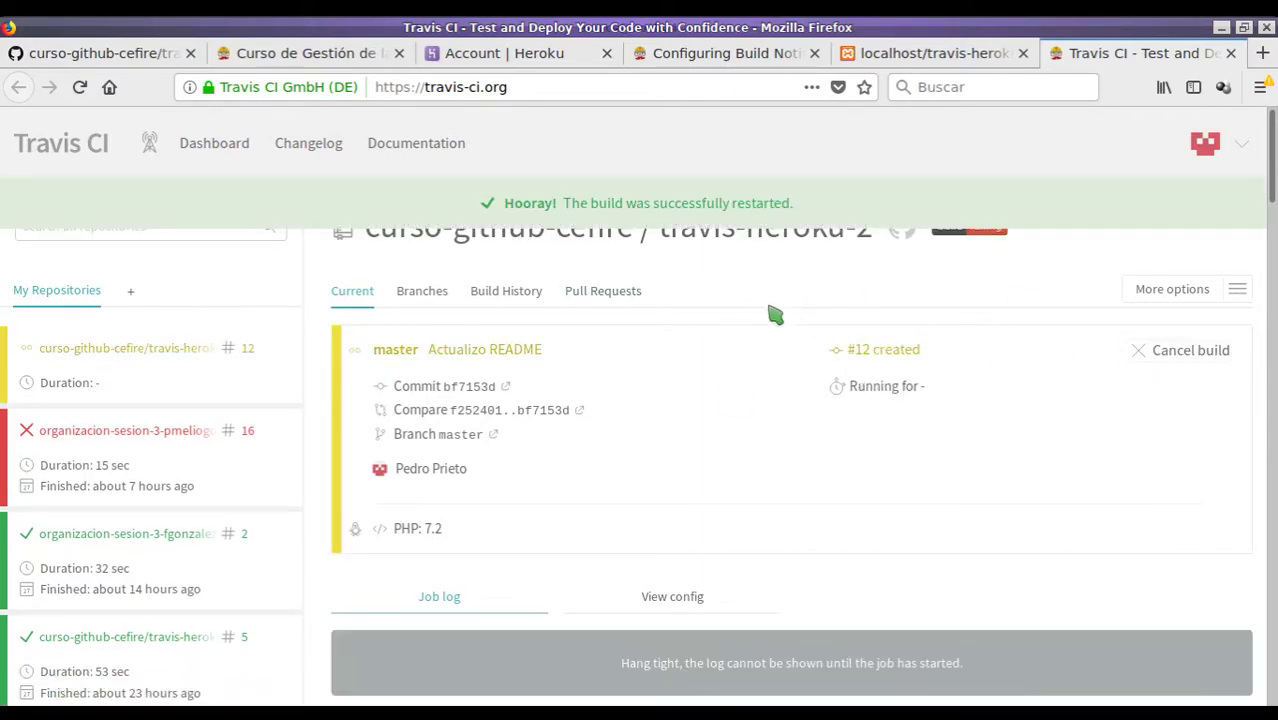
pyautogui.scroll(-4, 610, 300)
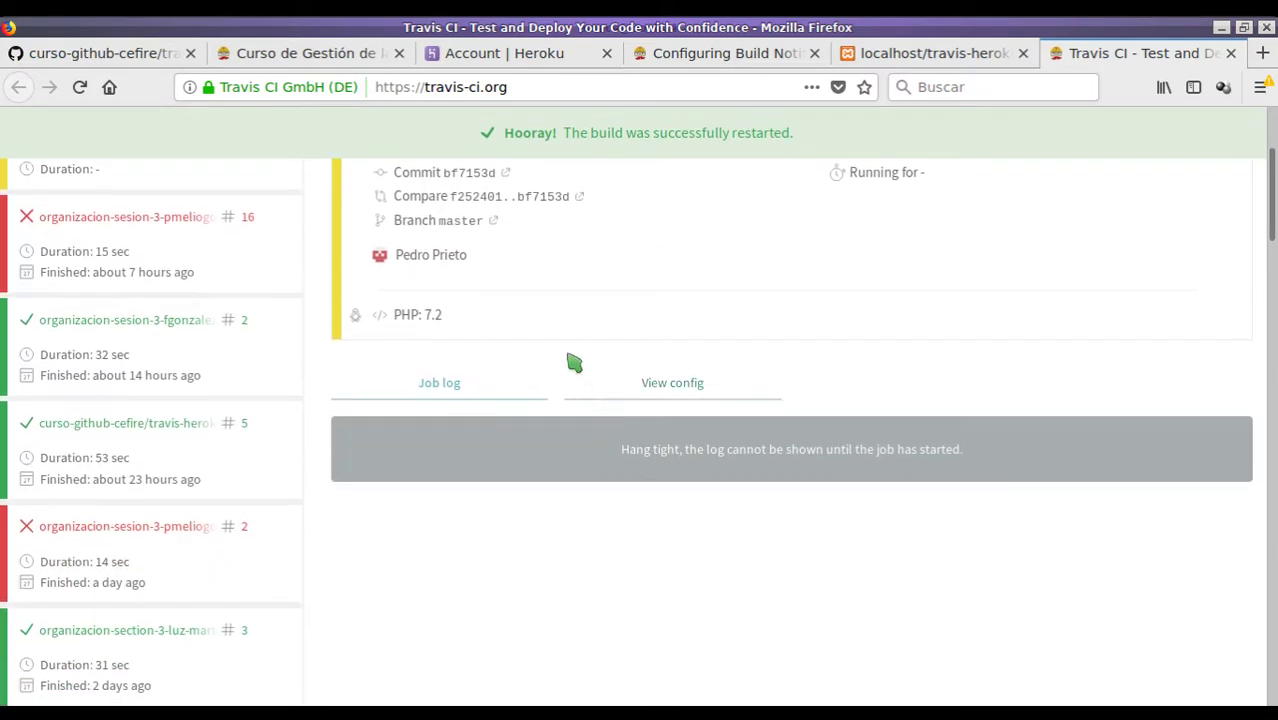
pyautogui.scroll(3, 650, 340)
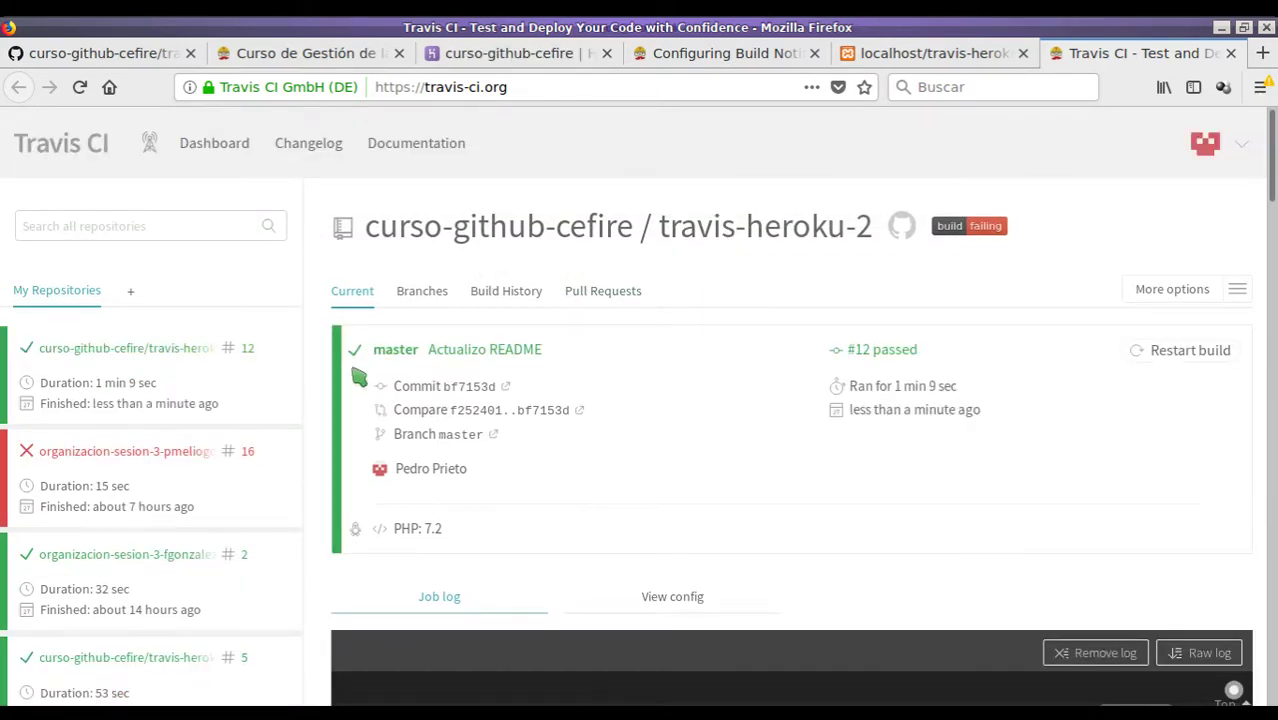
pyautogui.scroll(-2, 362, 390)
pyautogui.scroll(-10, 428, 410)
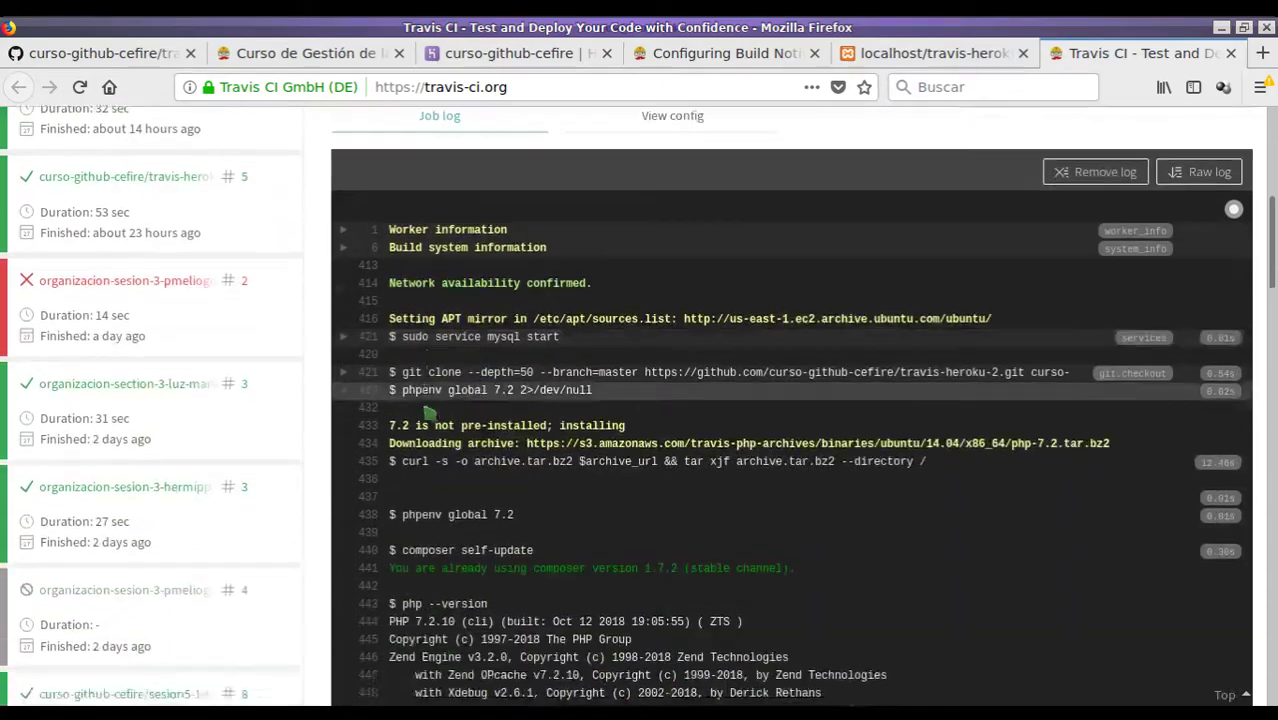
pyautogui.scroll(-10, 427, 411)
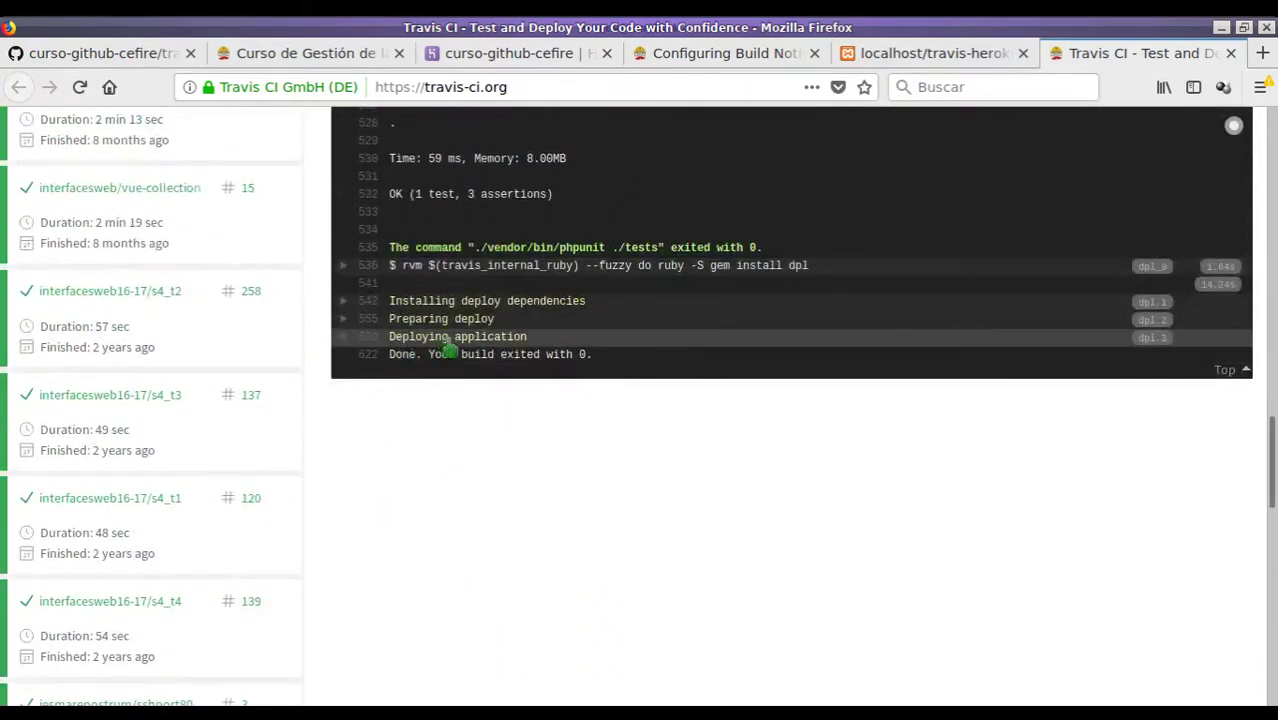
pyautogui.click(368, 340)
pyautogui.scroll(-10, 535, 420)
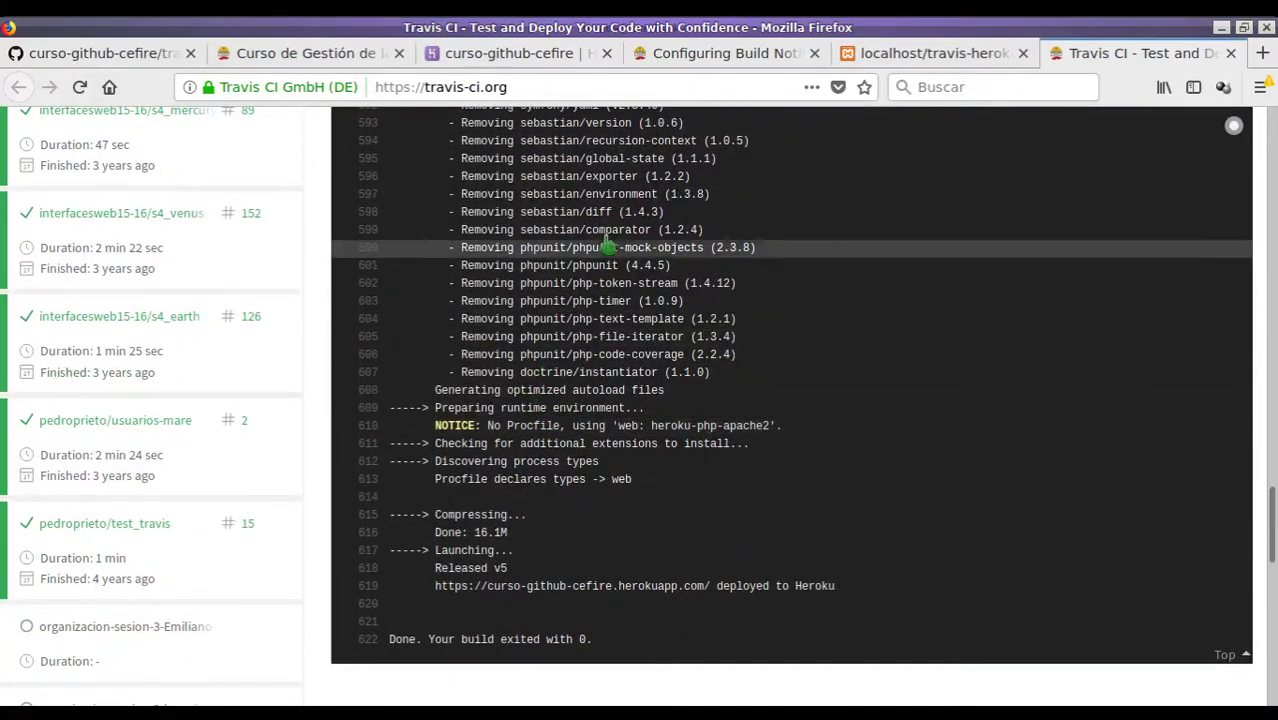
# - Open the deployed curso-github-cefire app from the Heroku overview, zoomed to 120%
pyautogui.click(540, 55)
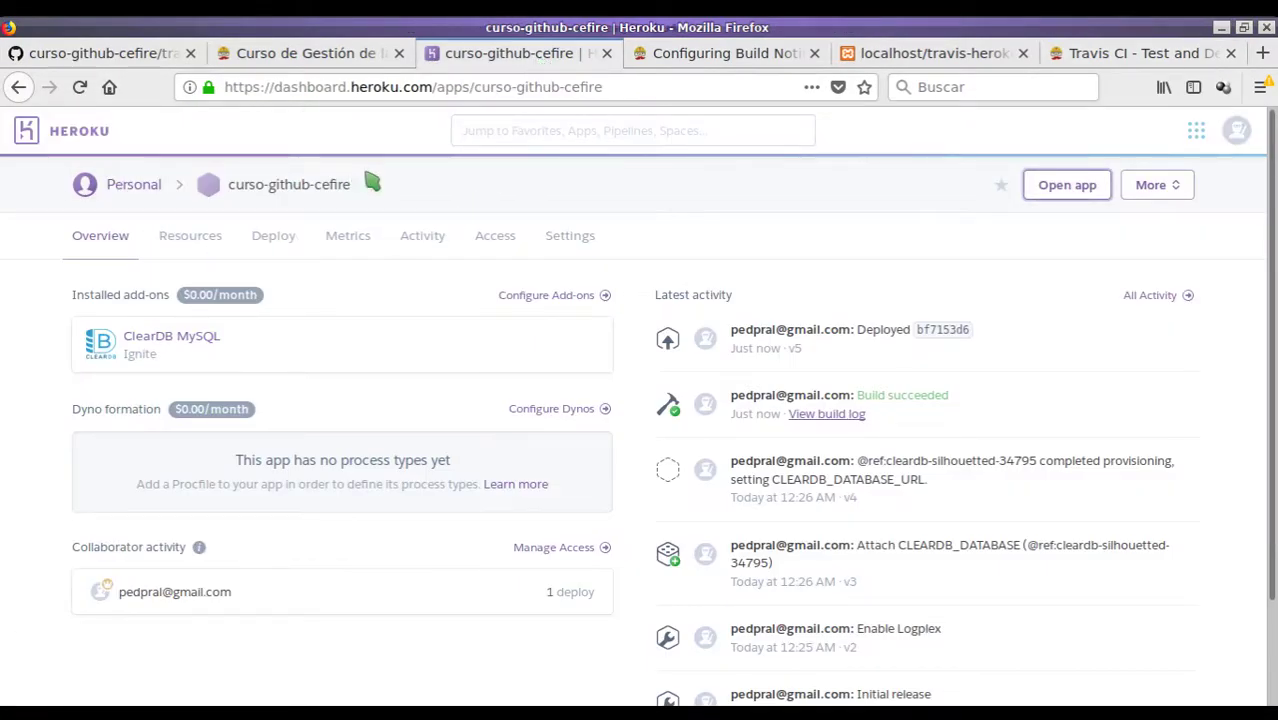
pyautogui.click(1067, 185)
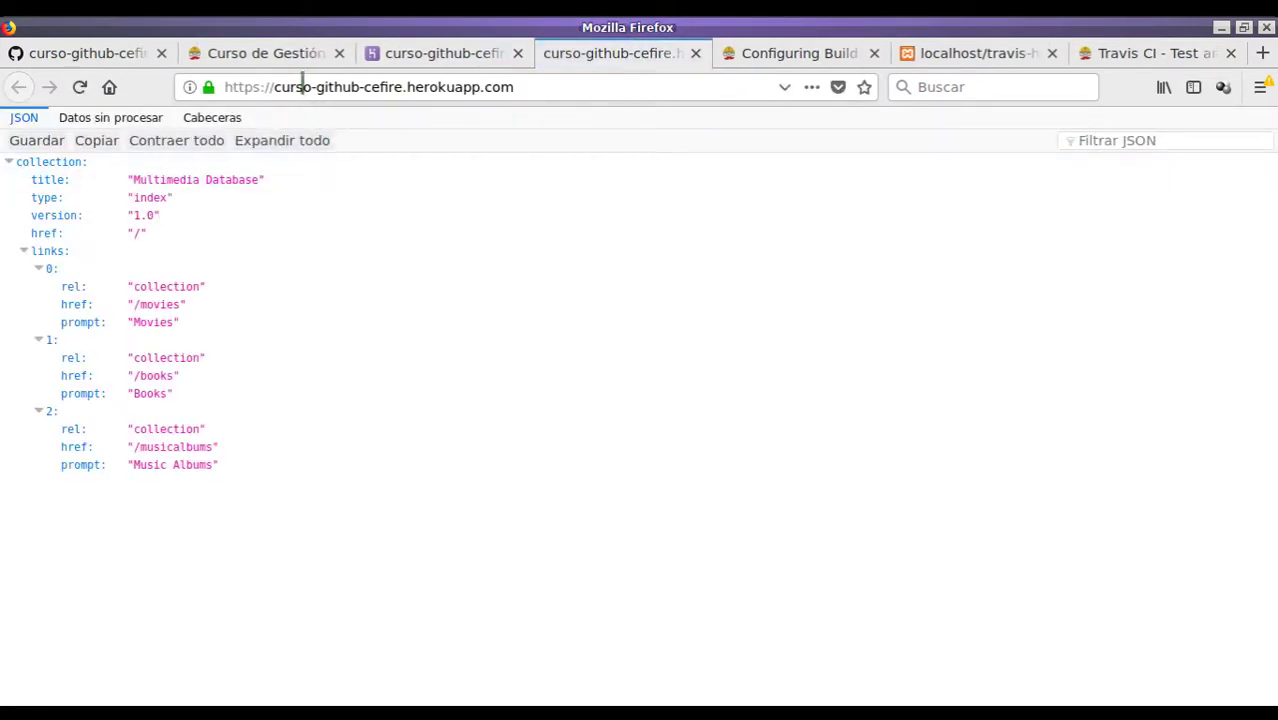
pyautogui.moveTo(275, 87); pyautogui.dragTo(415, 88)
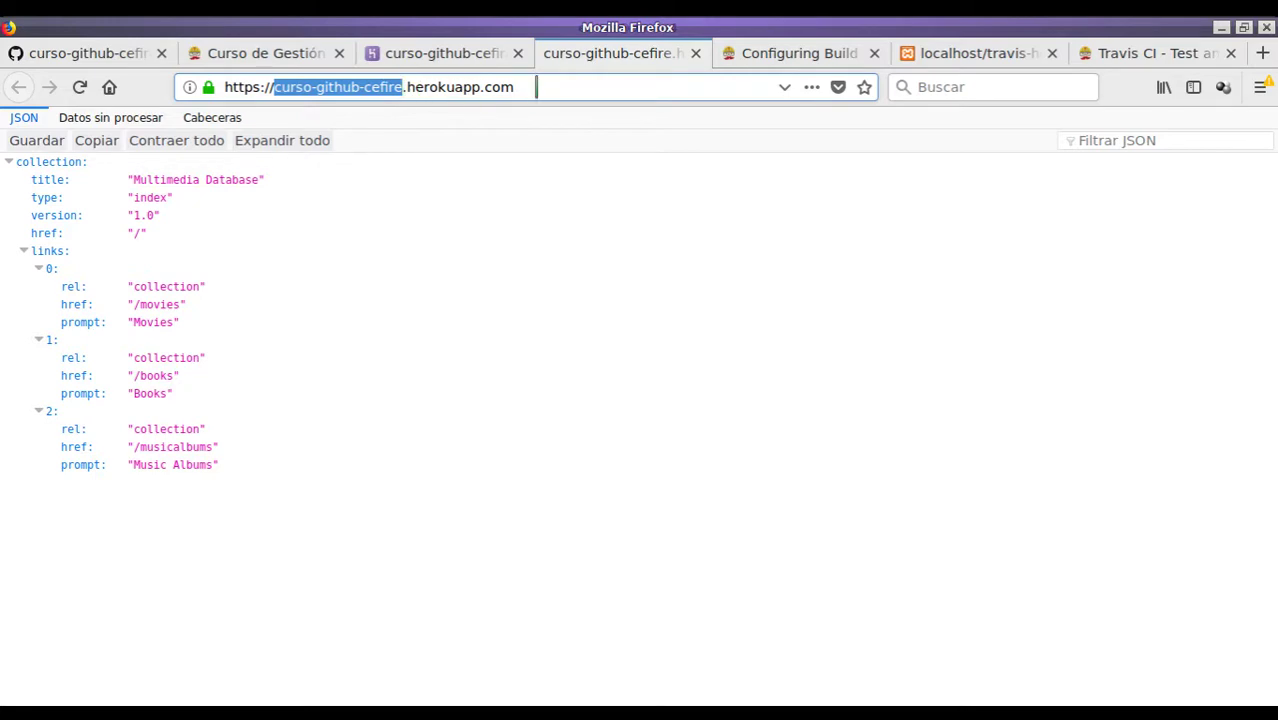
pyautogui.hotkey('ctrl', '+')
pyautogui.hotkey('ctrl', '+')
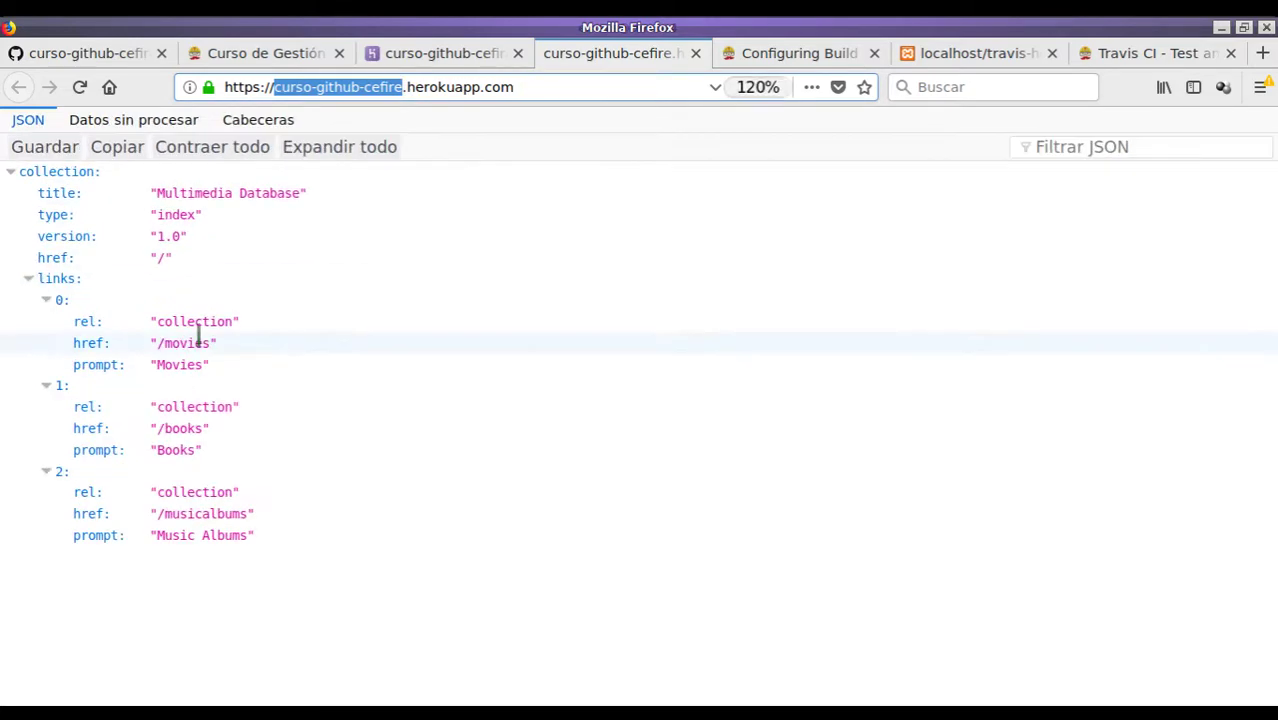
pyautogui.click(413, 353)
pyautogui.click(413, 348)
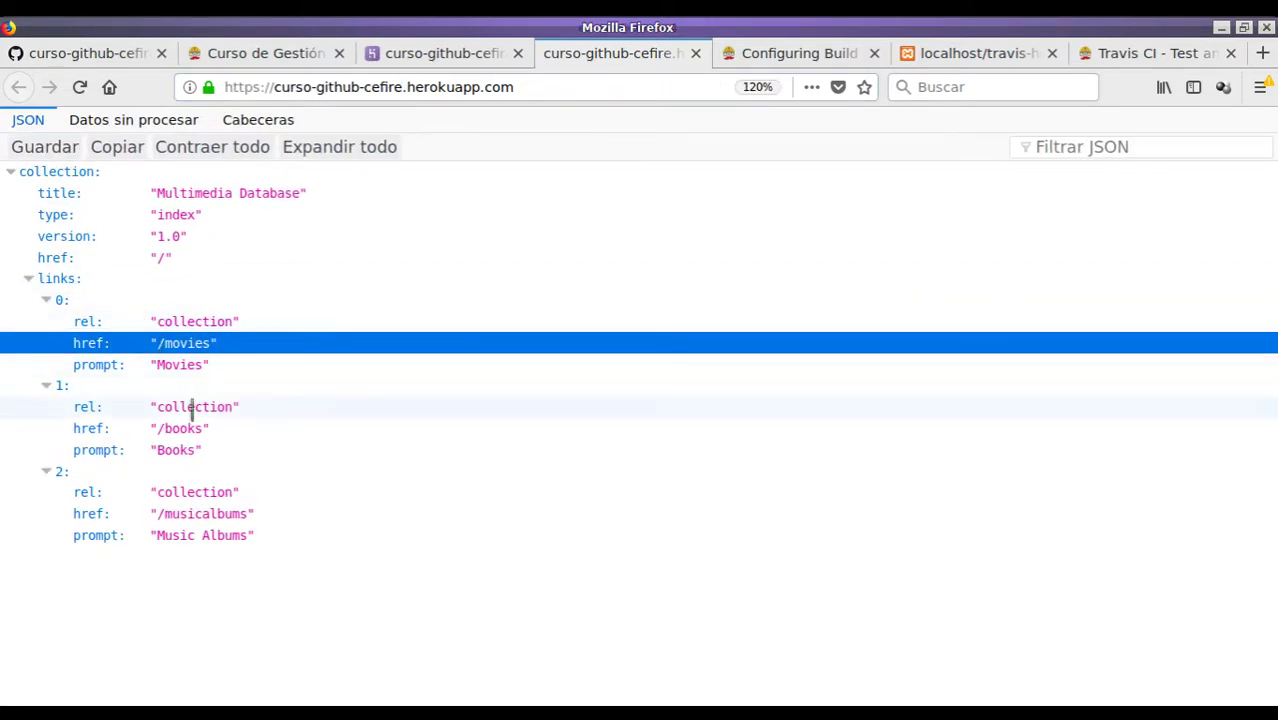
# - Load the app's /movies collection at normal zoom
pyautogui.click(569, 87)
pyautogui.write('/movies')
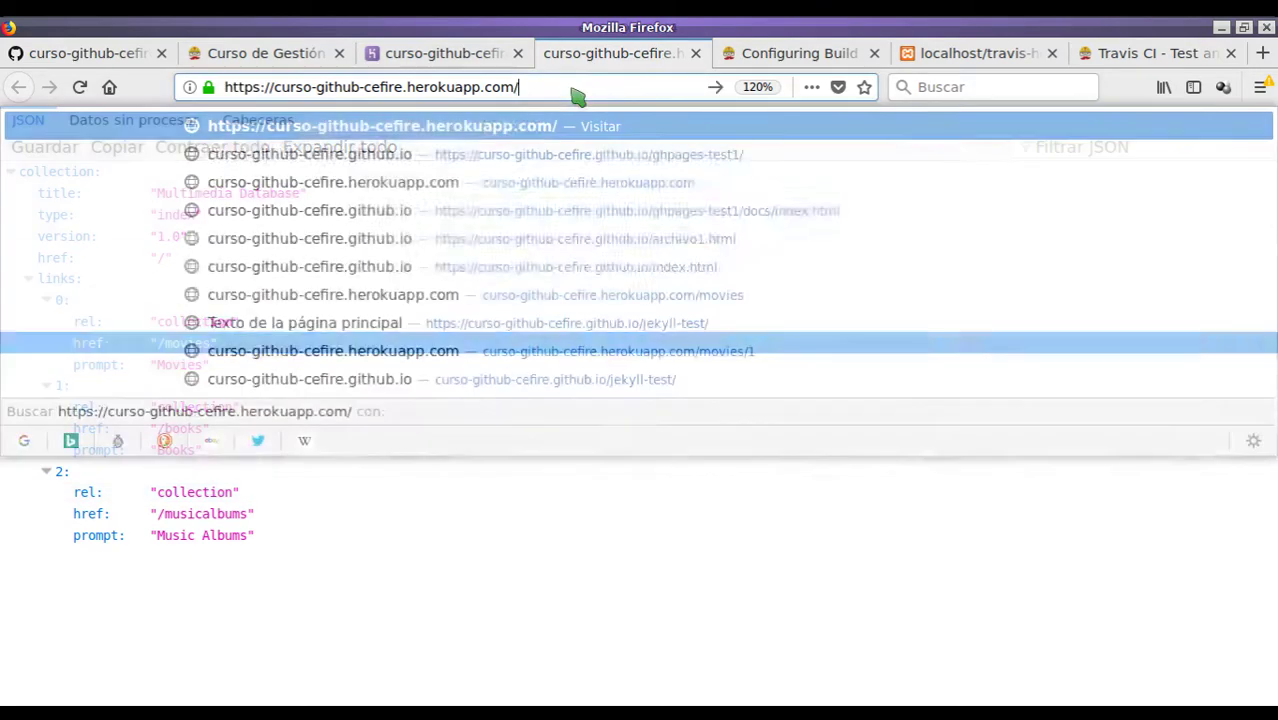
pyautogui.press('Return')
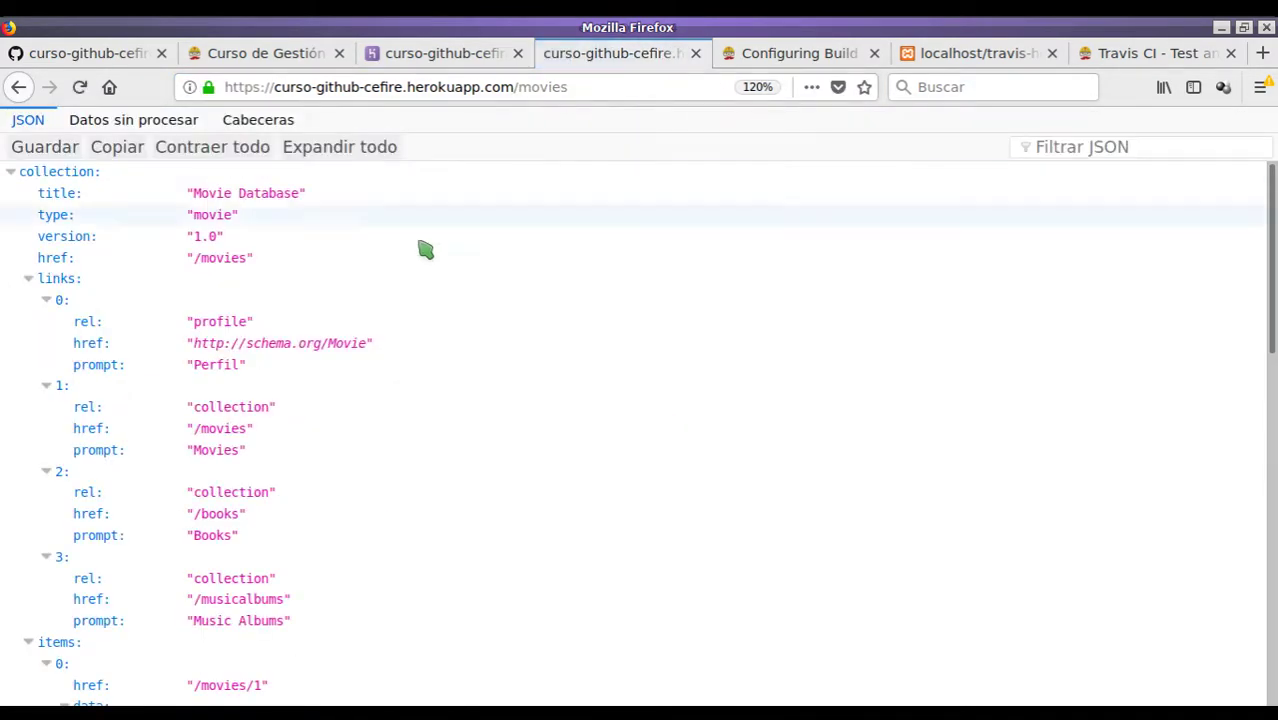
pyautogui.hotkey('ctrl', '0')
# - View the first movie's record at /movies/1, then go back to the app's index
pyautogui.click(638, 88)
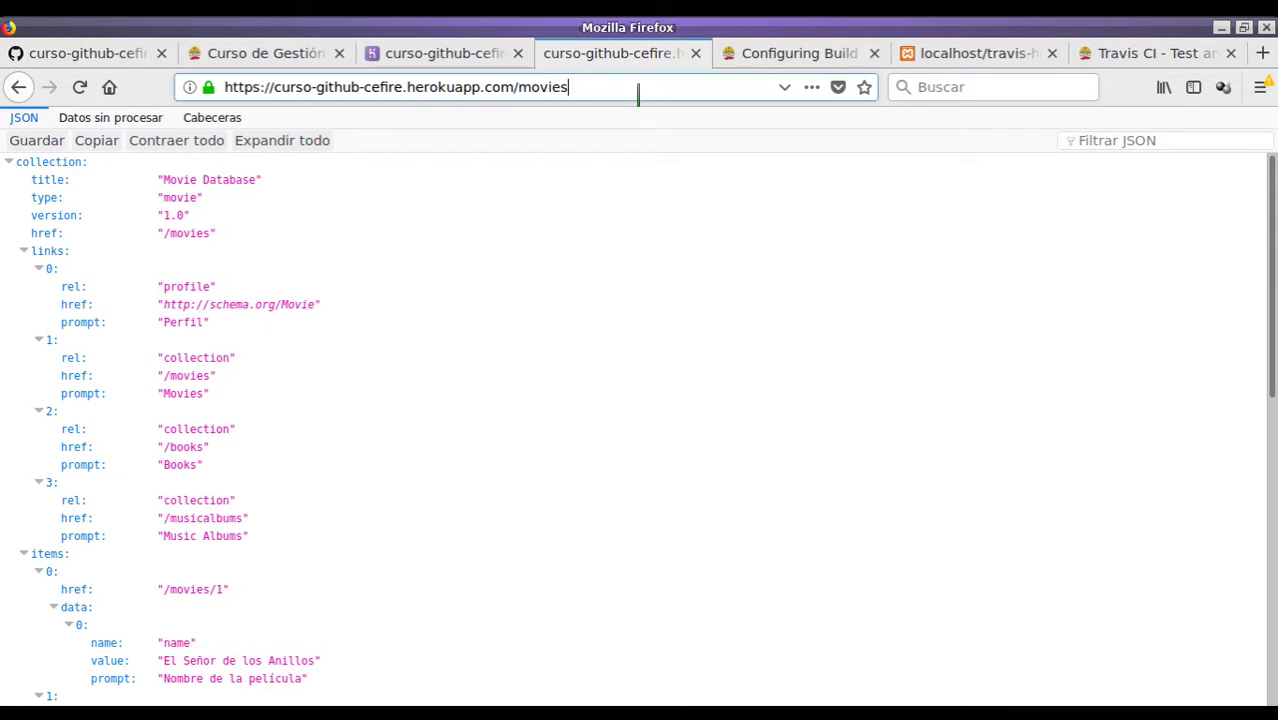
pyautogui.write('/1')
pyautogui.press('Return')
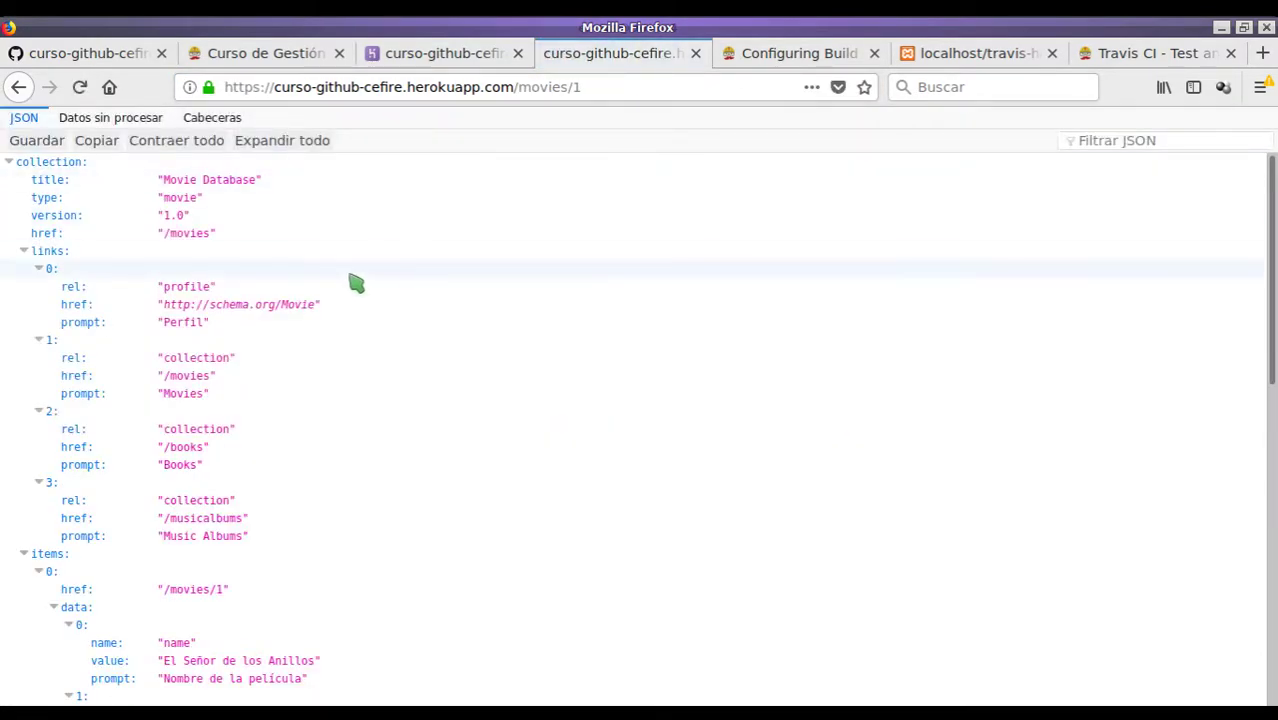
pyautogui.scroll(-5, 334, 308)
pyautogui.scroll(-4, 228, 420)
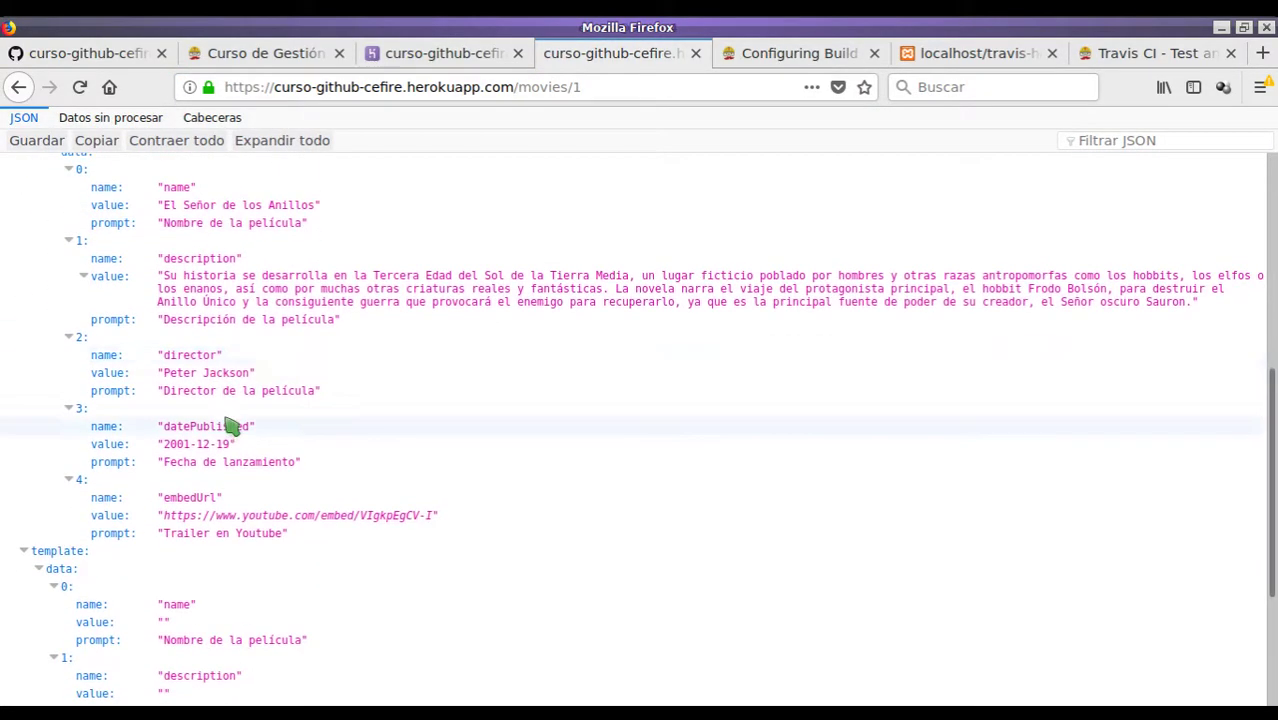
pyautogui.scroll(9, 228, 422)
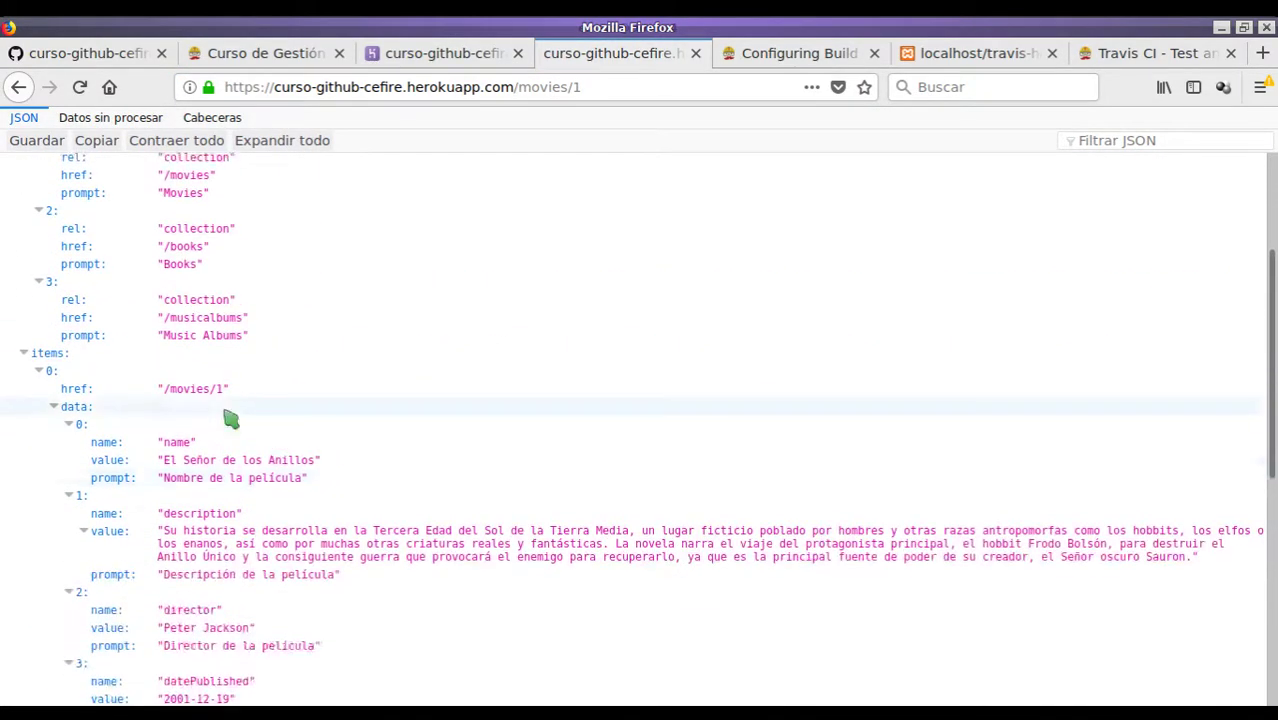
pyautogui.click(19, 88)
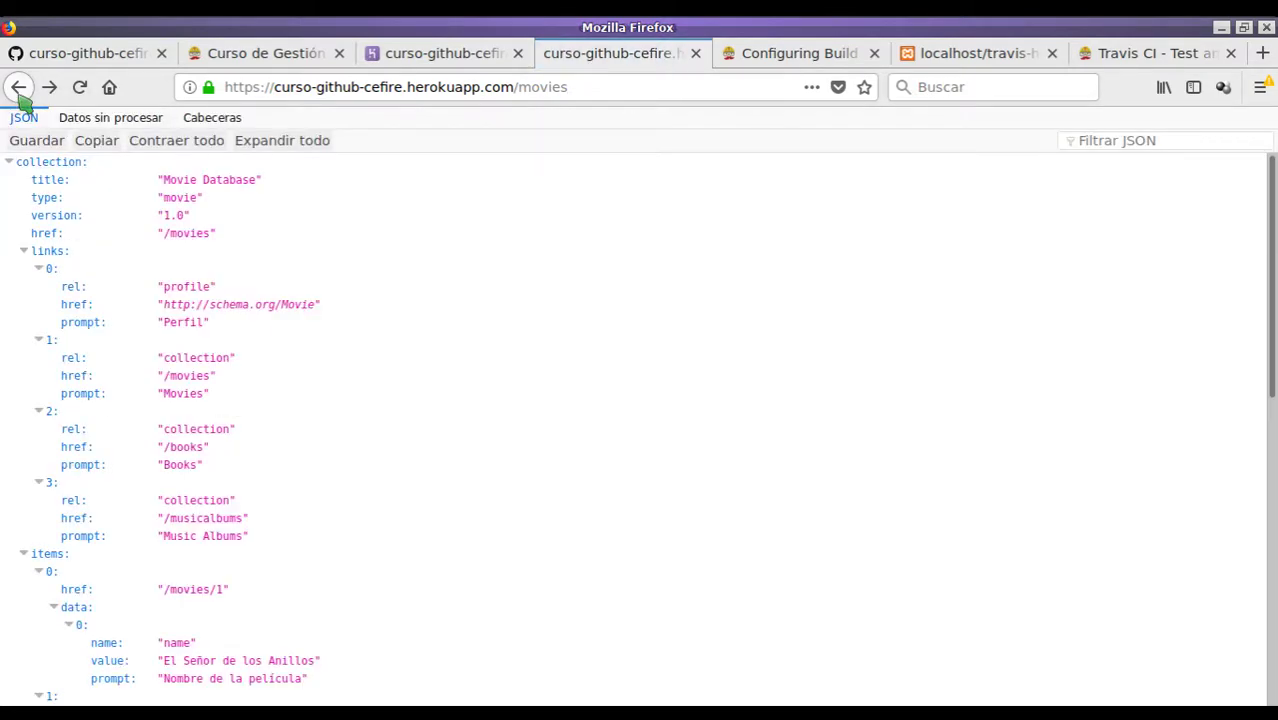
pyautogui.click(19, 88)
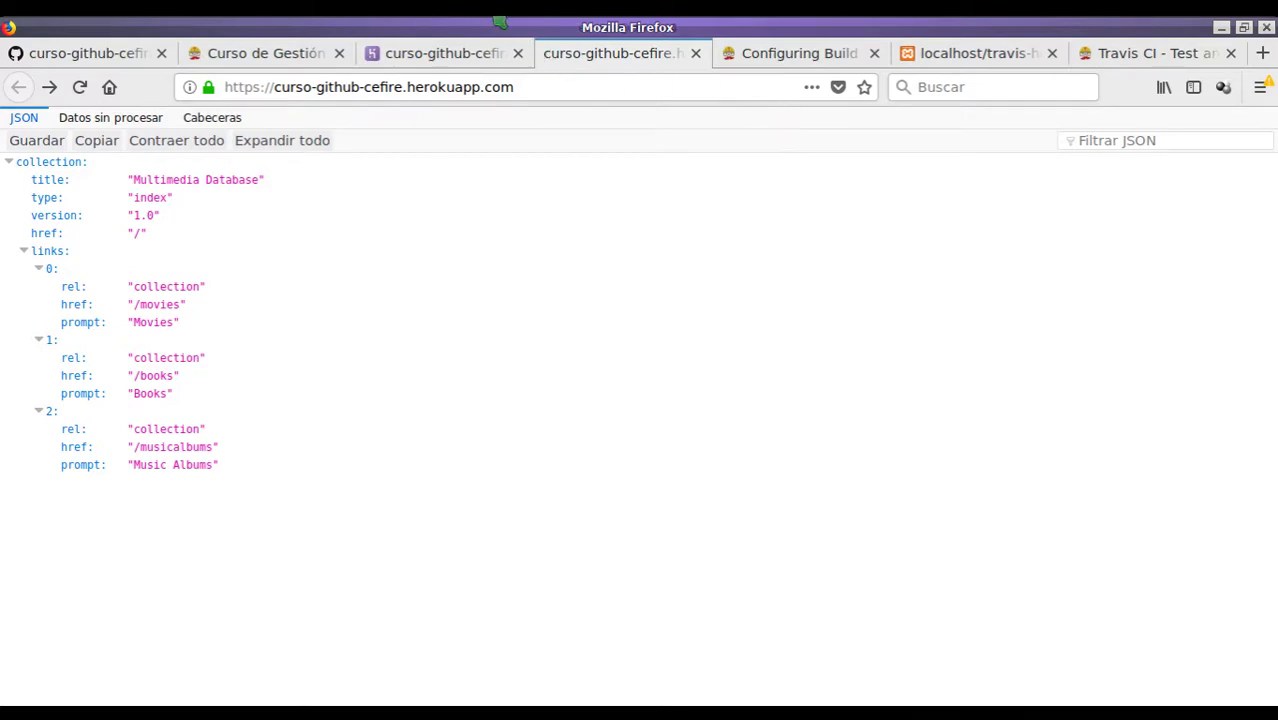
# - In App.php, duplicate the musicalbums comment and require lines below the originals
pyautogui.hotkey('alt', 'Tab')
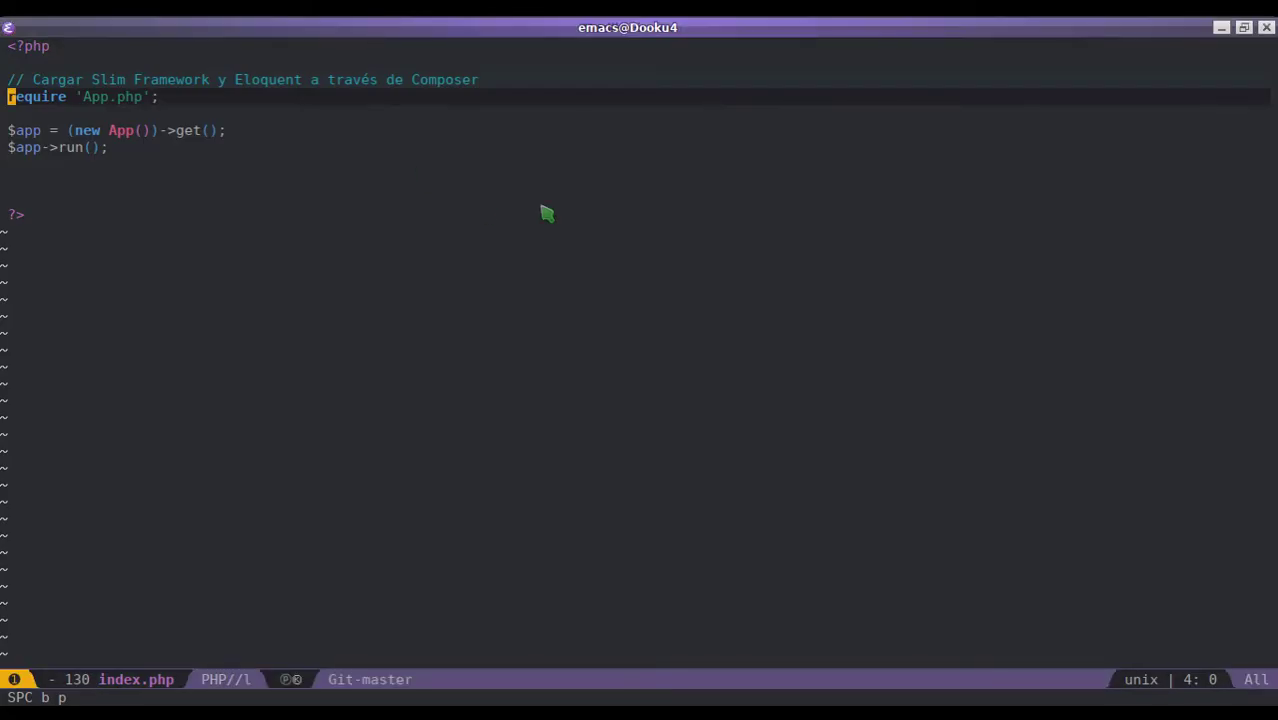
pyautogui.write('App.php')
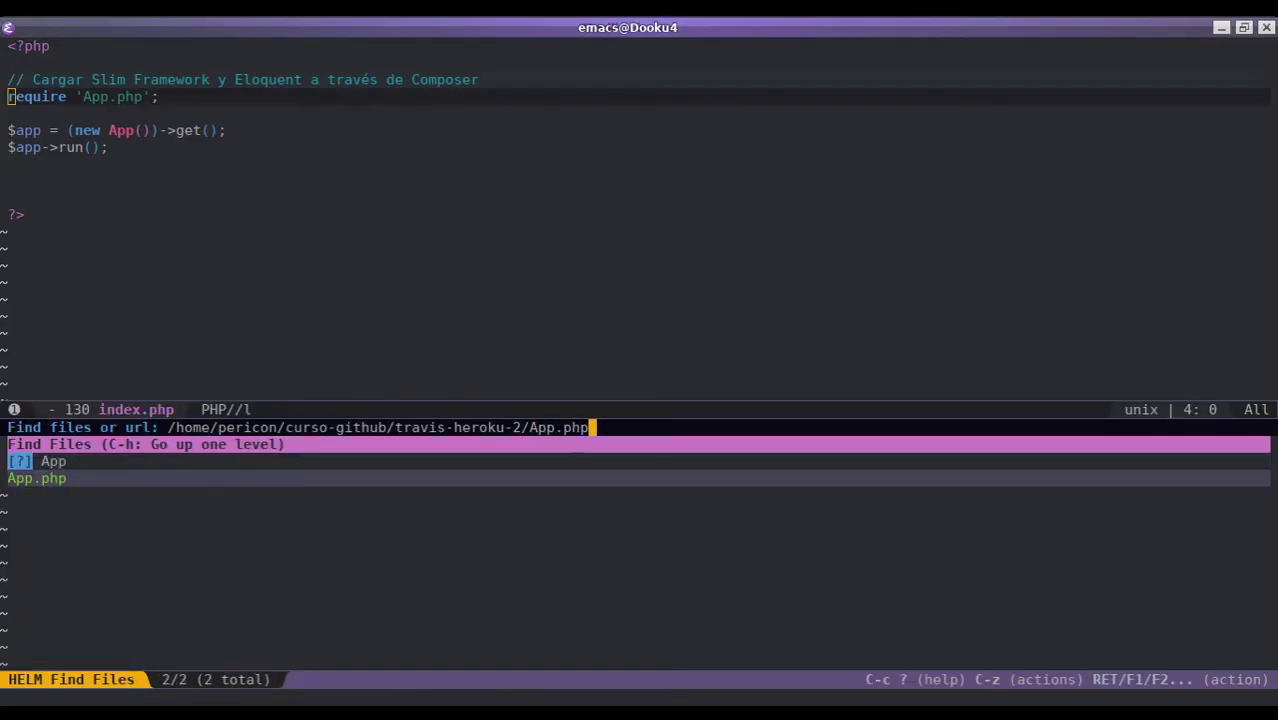
pyautogui.press('Return')
pyautogui.press('k')
pyautogui.press('k')
pyautogui.hotkey('shift', 'v')
pyautogui.press('k')
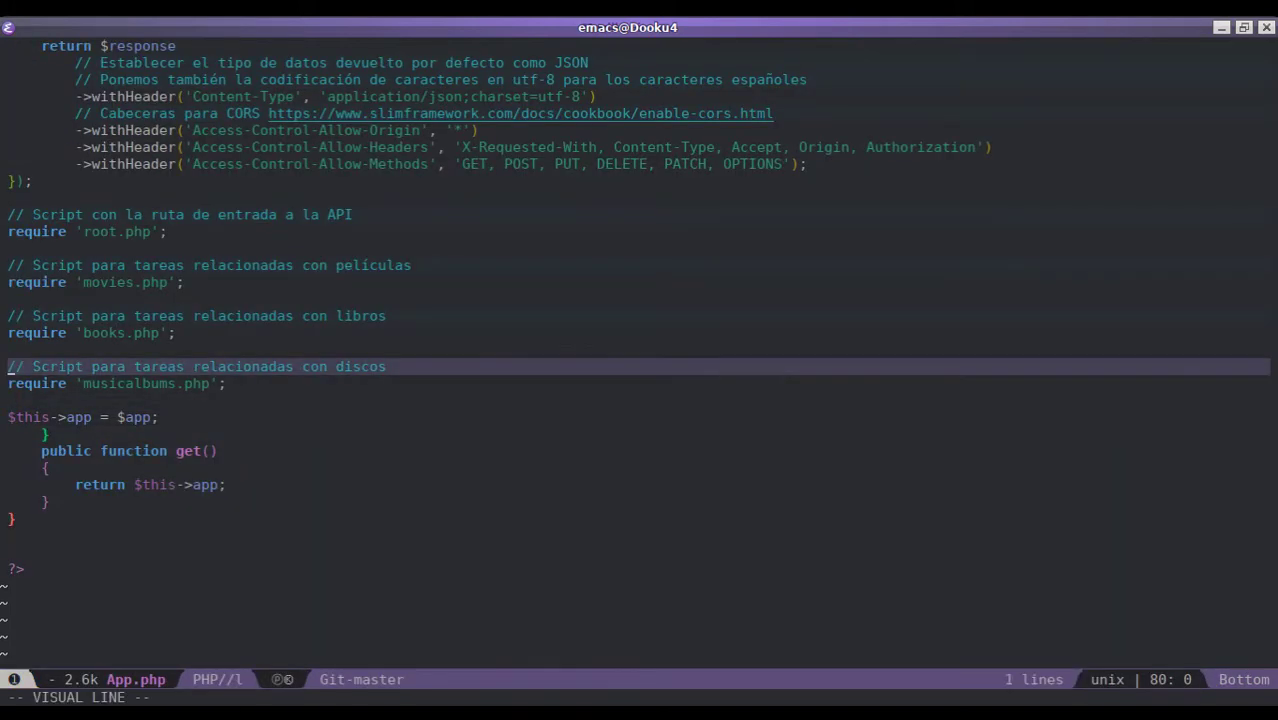
pyautogui.press('Escape')
pyautogui.press('j')
pyautogui.press('j')
pyautogui.press('j')
pyautogui.press('P')
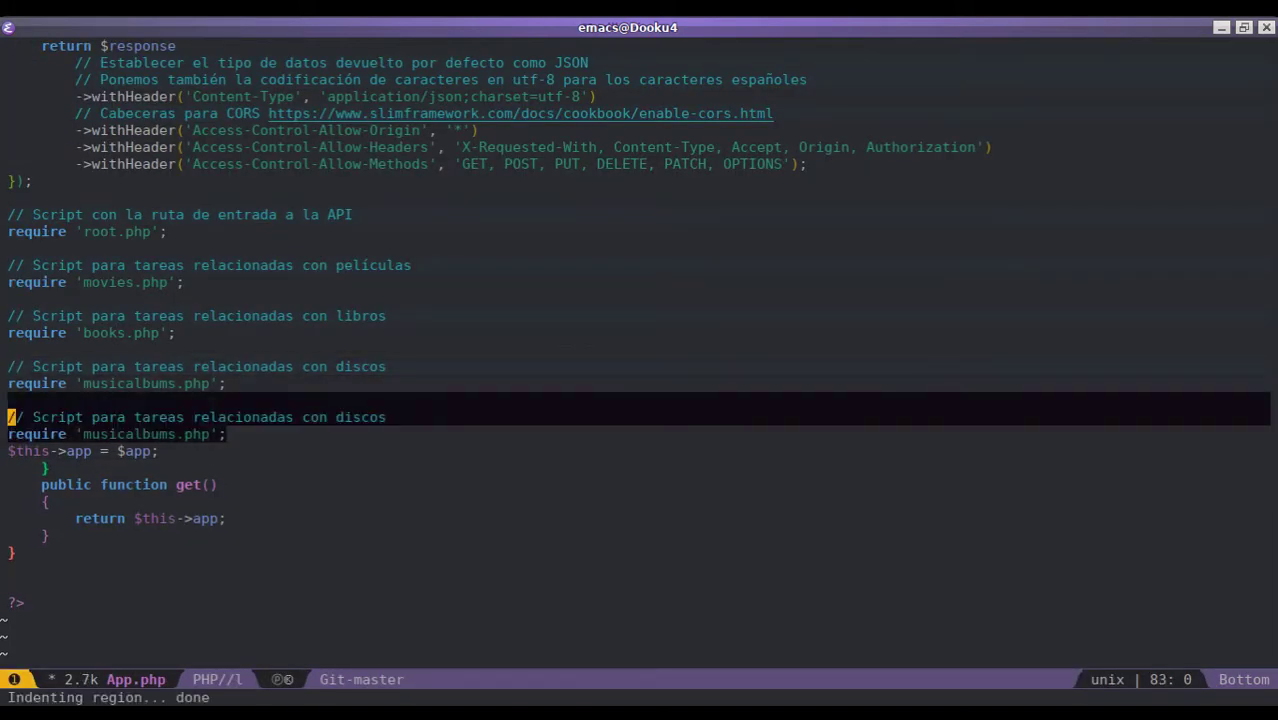
pyautogui.press('j')
pyautogui.press(']')
pyautogui.press('space')
# - Change the copied comment to videojuegos and the require to videogames.php, then save App.php
pyautogui.press('k')
pyautogui.press('A')
pyautogui.press('BackSpace')
pyautogui.press('BackSpace')
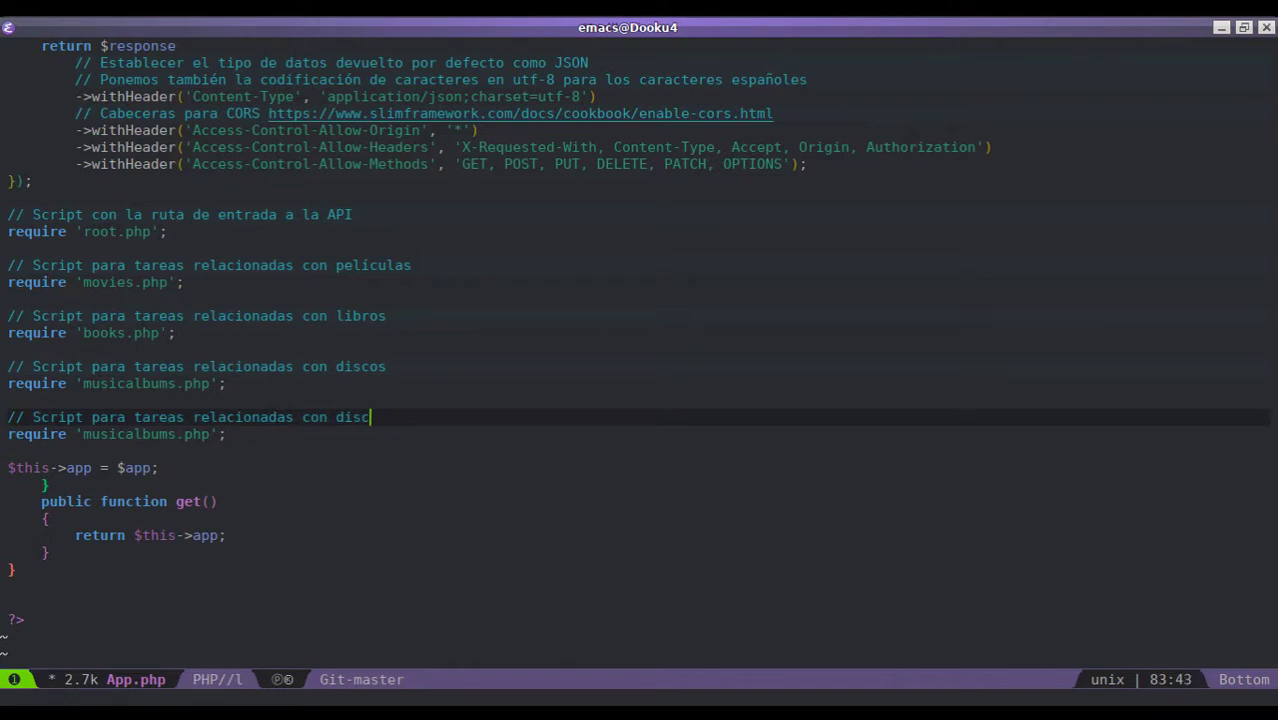
pyautogui.write('videojuegos')
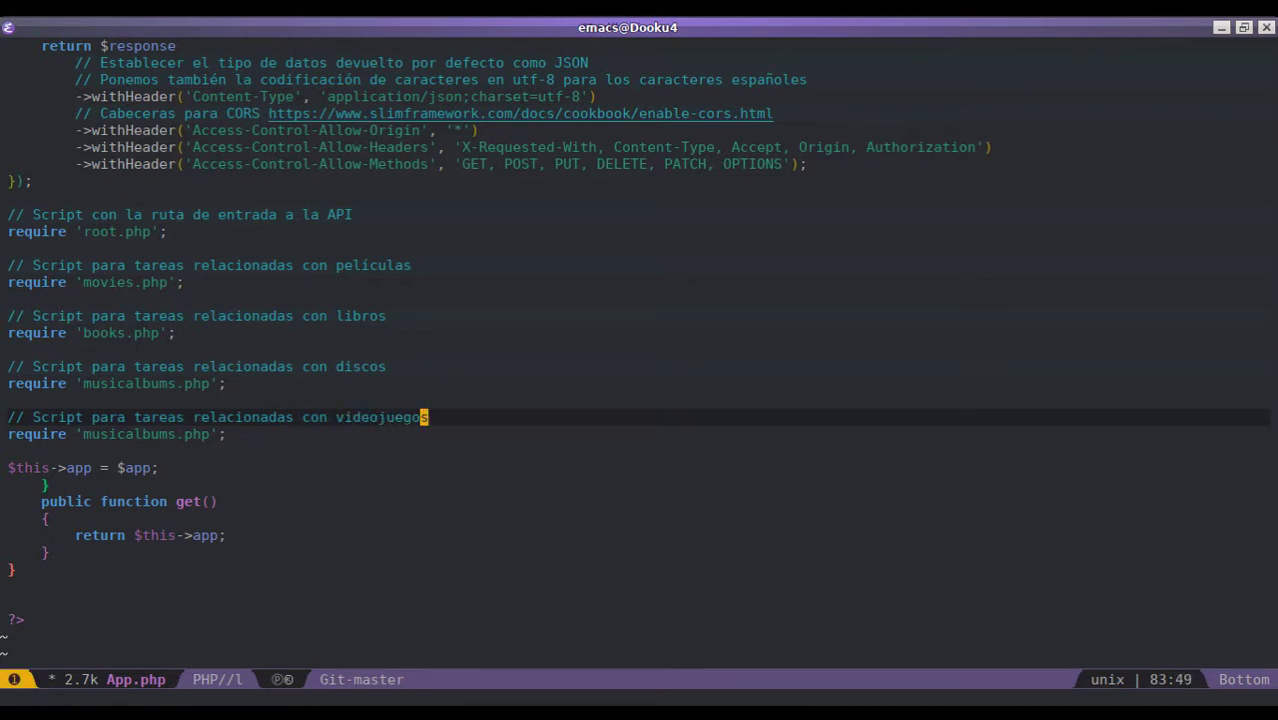
pyautogui.press('Escape')
pyautogui.write('jhdbivi')
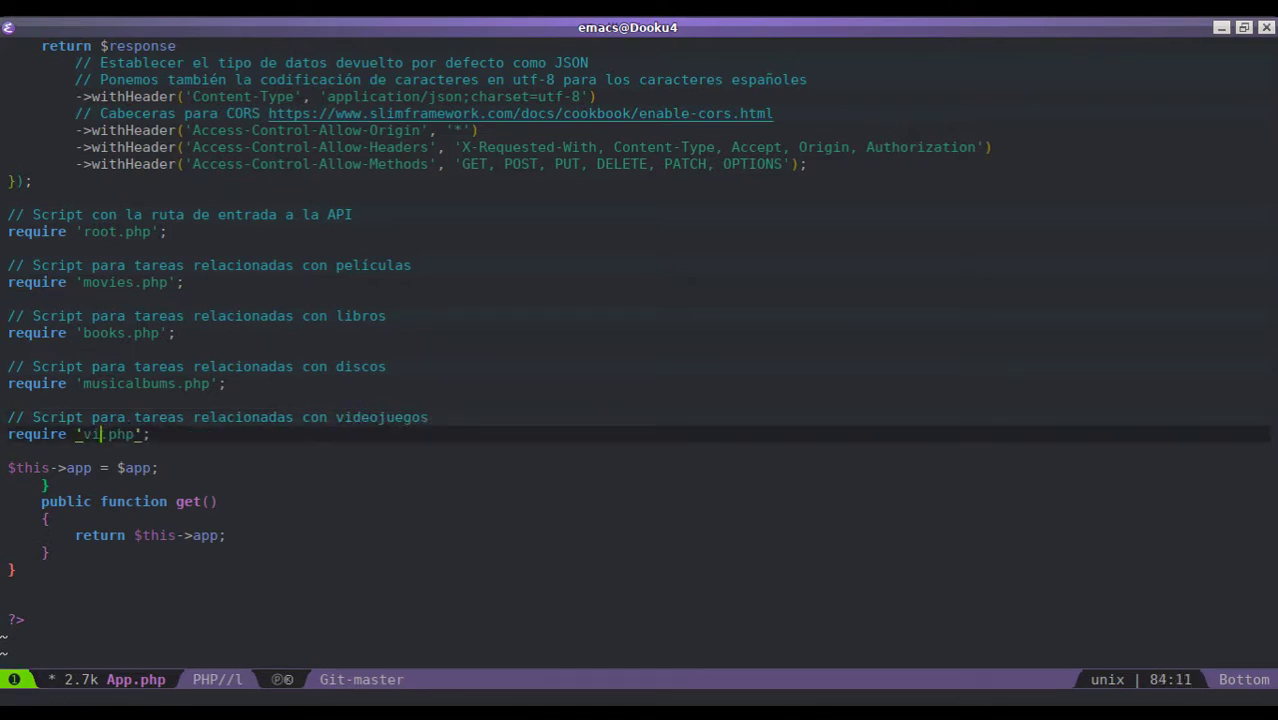
pyautogui.press('Escape')
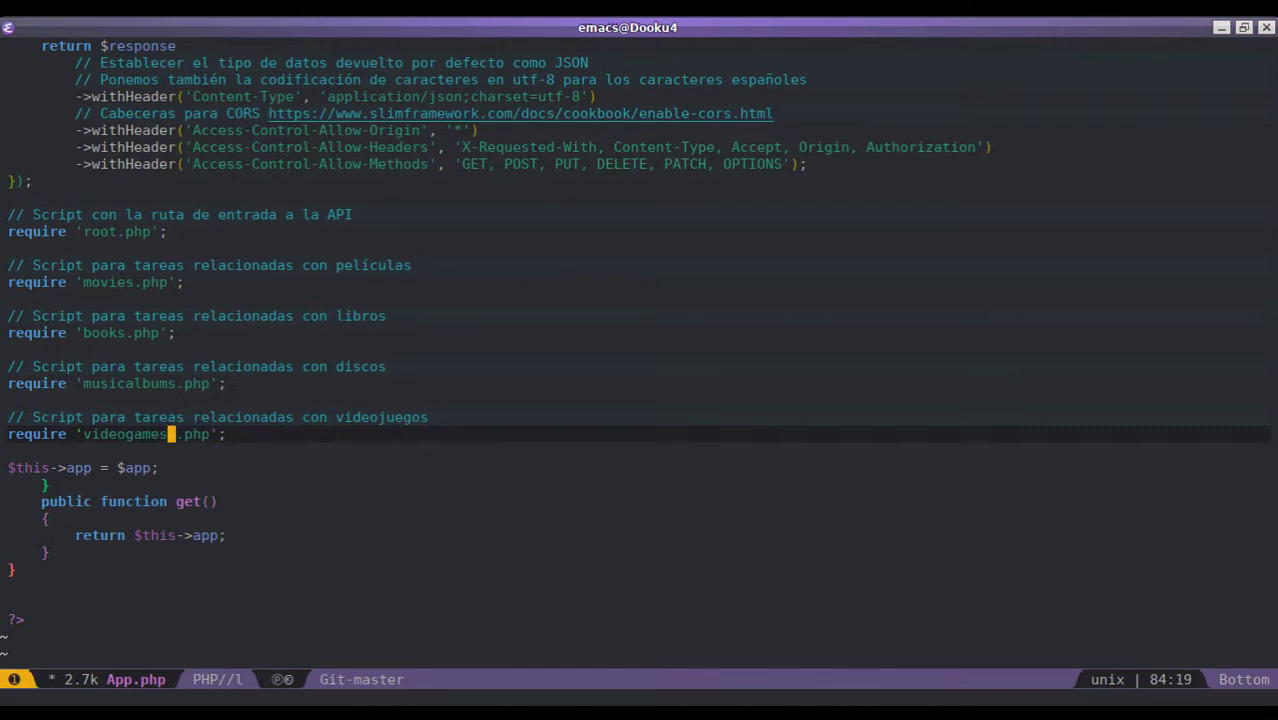
pyautogui.press('space')
pyautogui.press('f')
pyautogui.press('s')
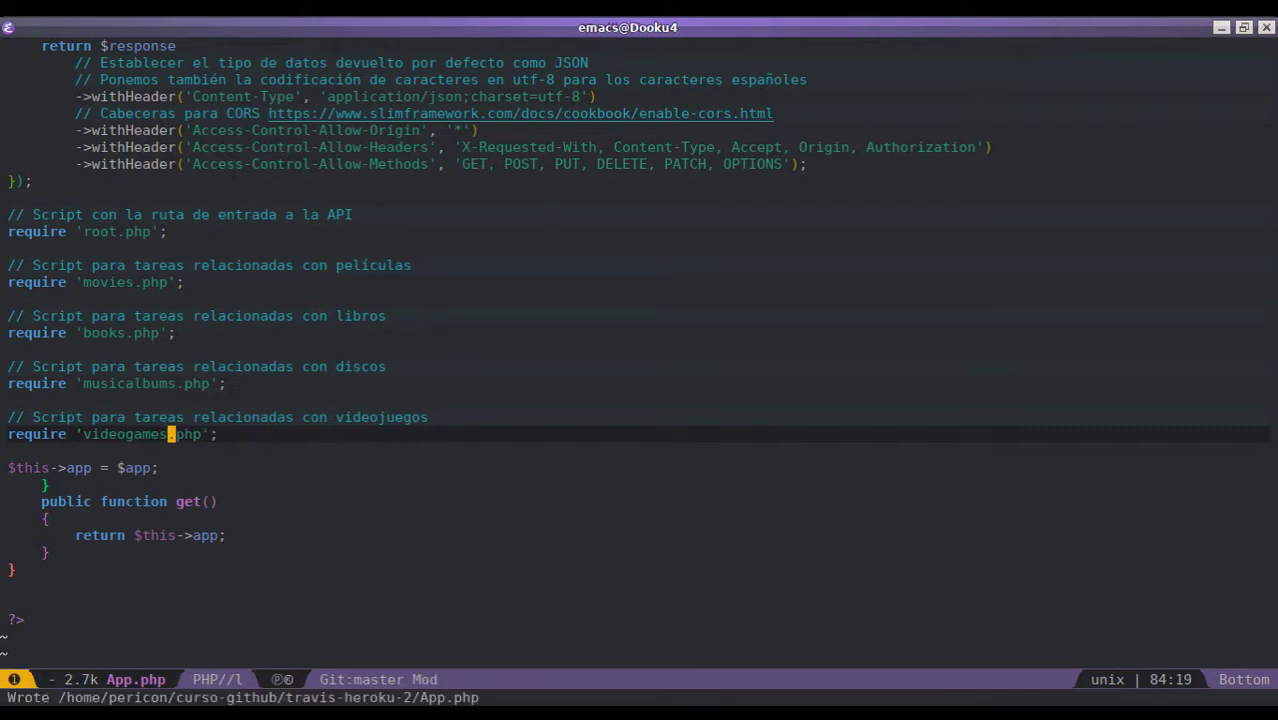
pyautogui.hotkey('ctrl', 'x')
pyautogui.hotkey('ctrl', 'f')
# - In root_template.php, duplicate the Music Albums link line, adding a trailing comma
pyautogui.write('templates/')
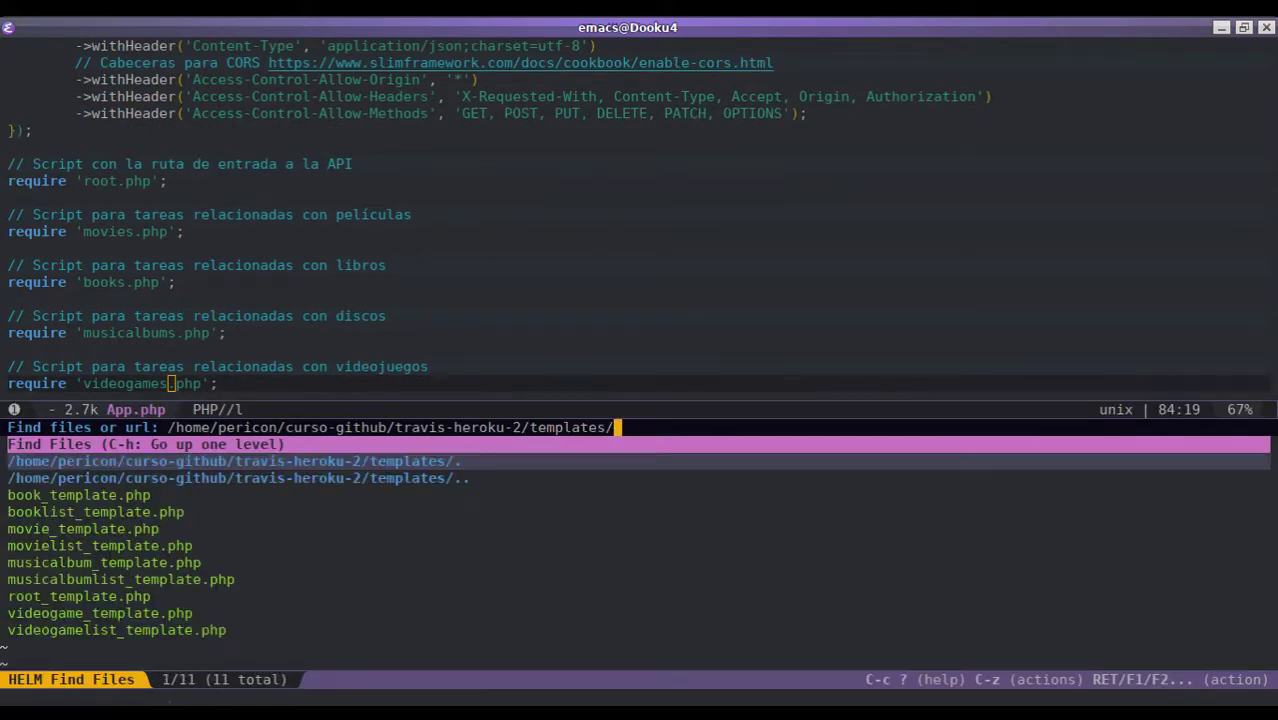
pyautogui.write('root_template.php')
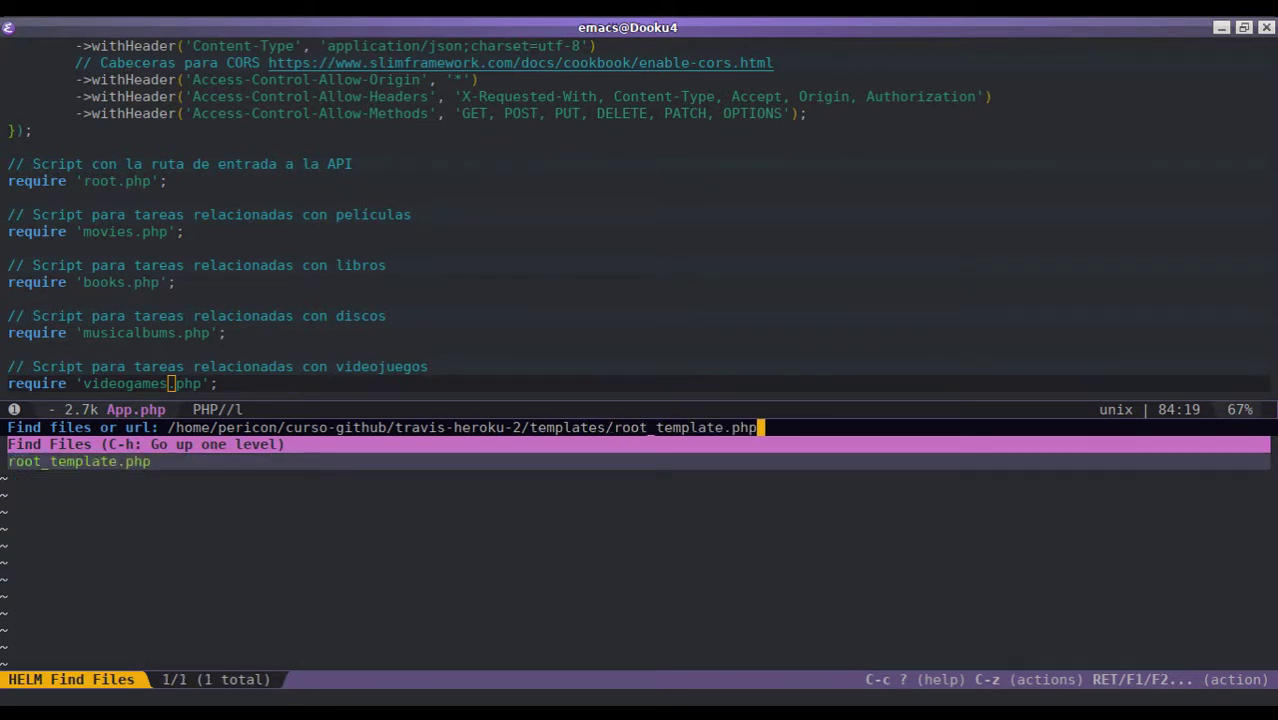
pyautogui.press('Return')
pyautogui.click(11, 214)
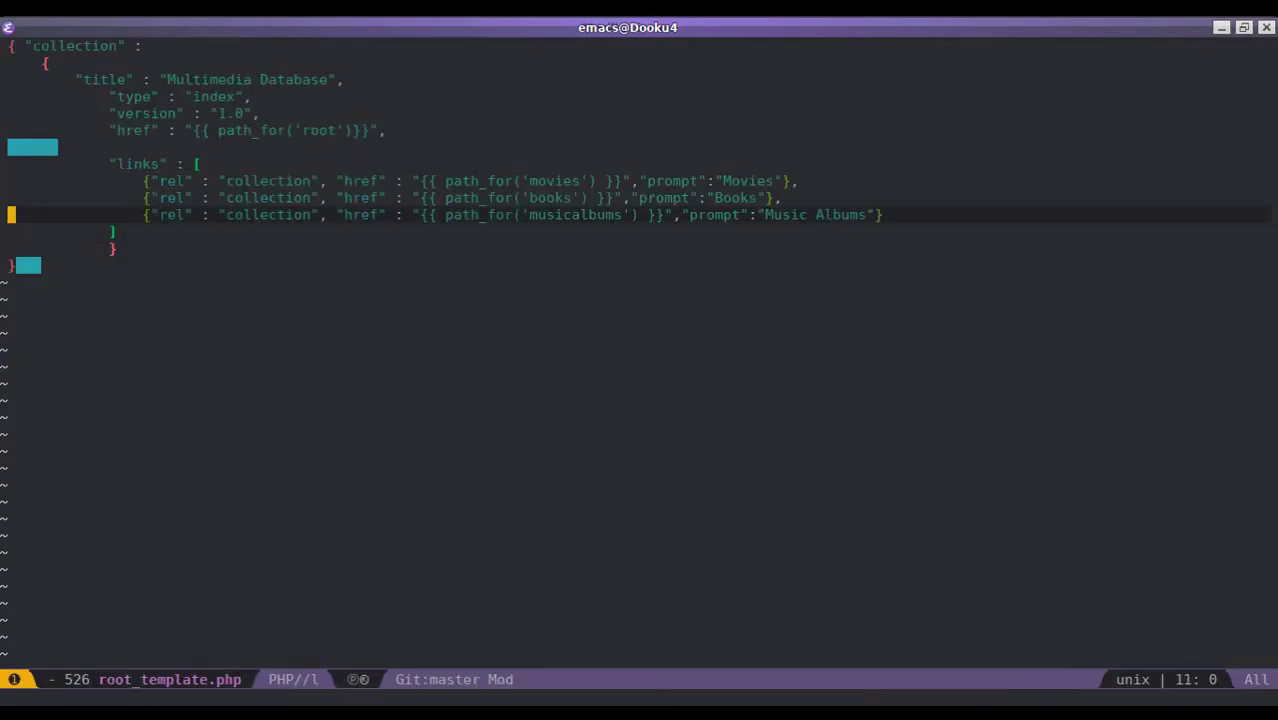
pyautogui.press('y')
pyautogui.press('y')
pyautogui.write('PA,')
pyautogui.press('Escape')
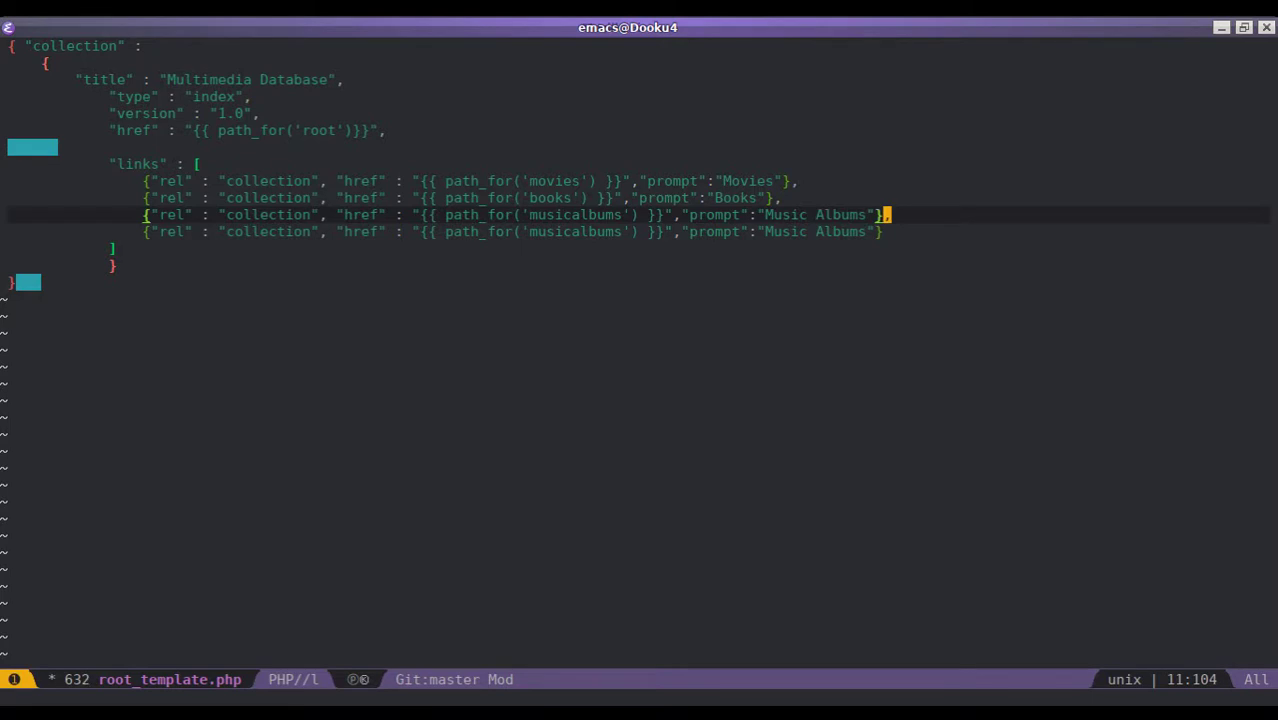
# - Change the new link's prompt to "Videogames"
pyautogui.press('j')
pyautogui.press('b')
pyautogui.press('b')
pyautogui.press('b')
pyautogui.press('c')
pyautogui.press('t')
pyautogui.press('"')
pyautogui.write('V')
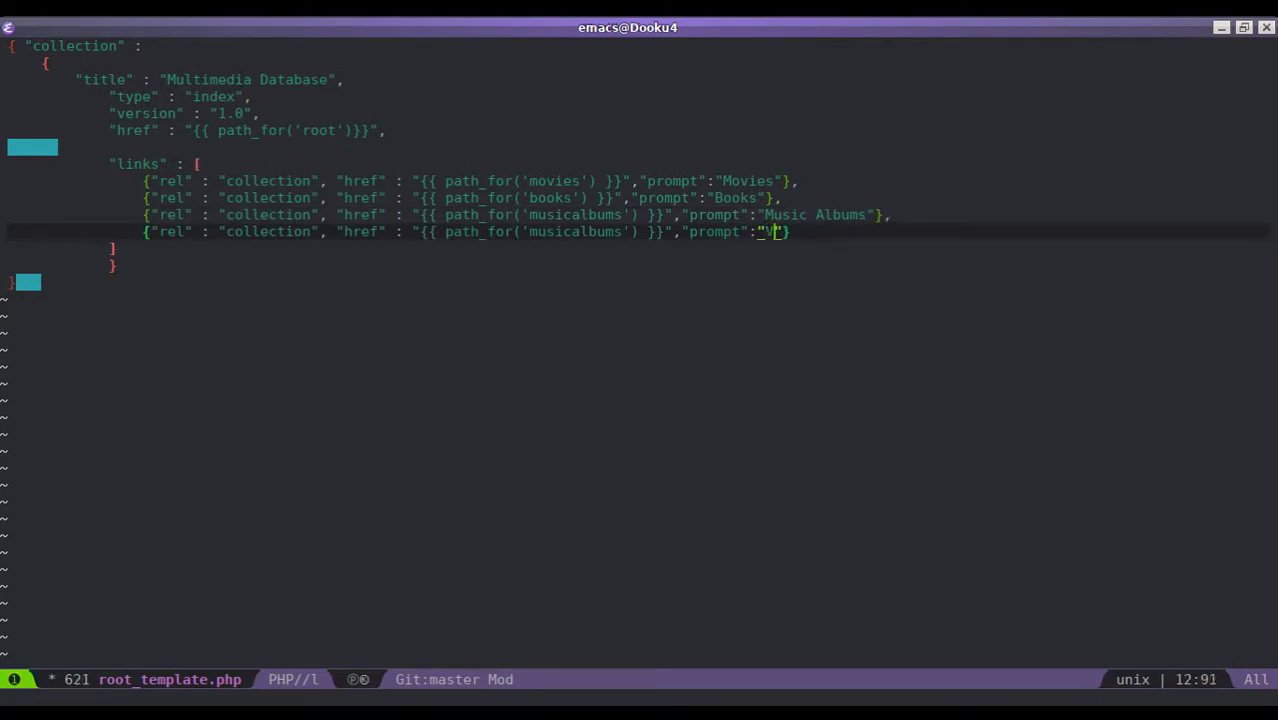
pyautogui.write('ideogames')
pyautogui.press('Escape')
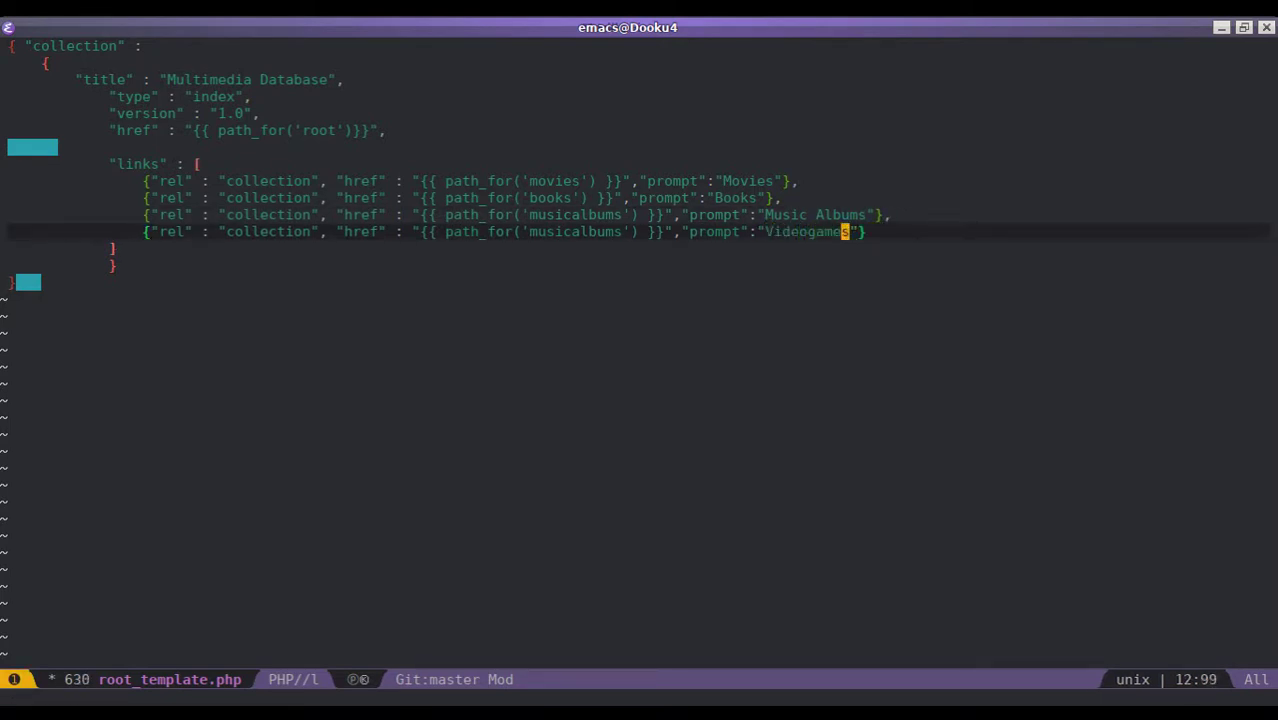
# - Point the new link at path_for('games'), save root_template.php, and open a terminal
pyautogui.press('b')
pyautogui.press('b')
pyautogui.press('c')
pyautogui.press('t')
pyautogui.press("'")
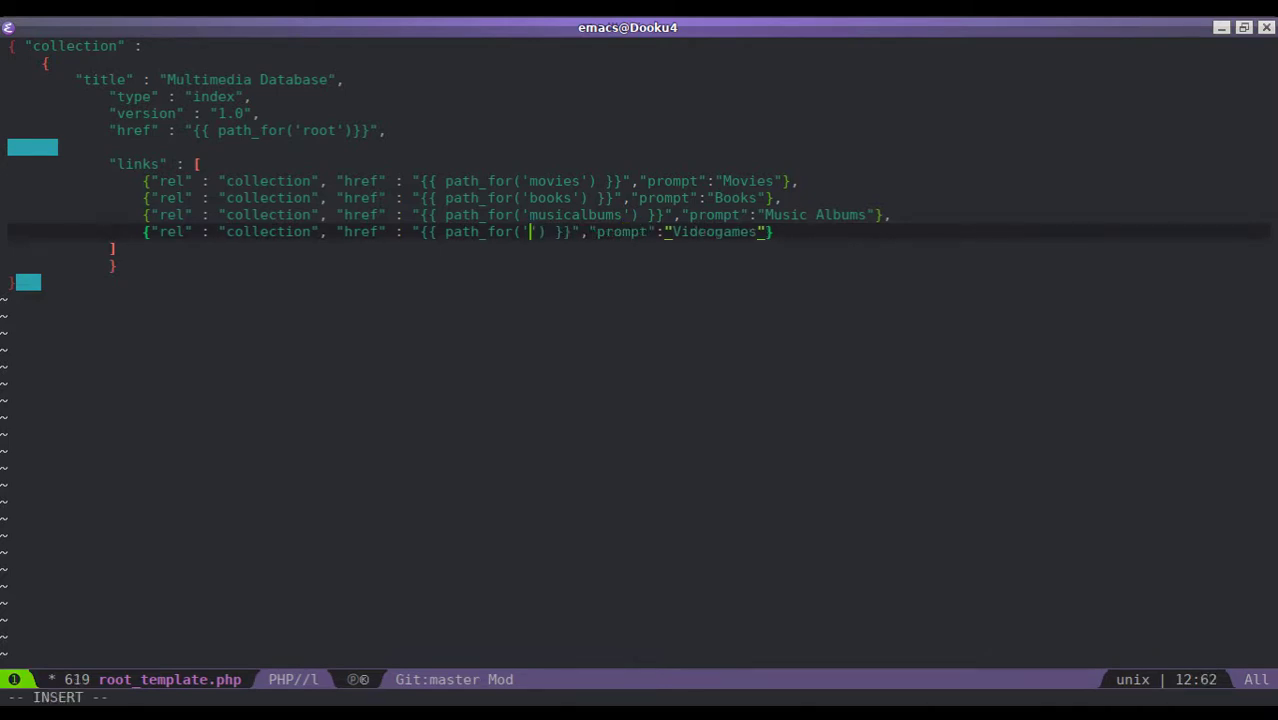
pyautogui.write('games')
pyautogui.press('Escape')
pyautogui.hotkey('ctrl', 'x')
pyautogui.hotkey('ctrl', 's')
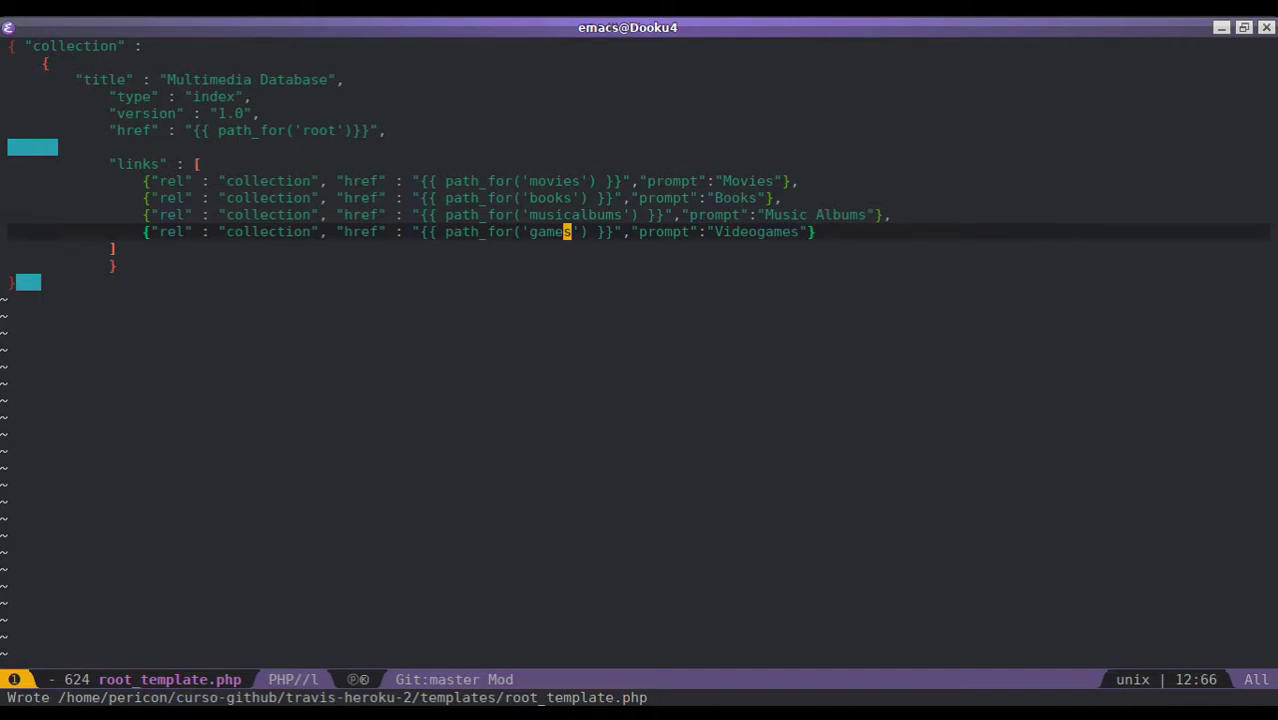
pyautogui.hotkey('ctrl', 'alt', 't')
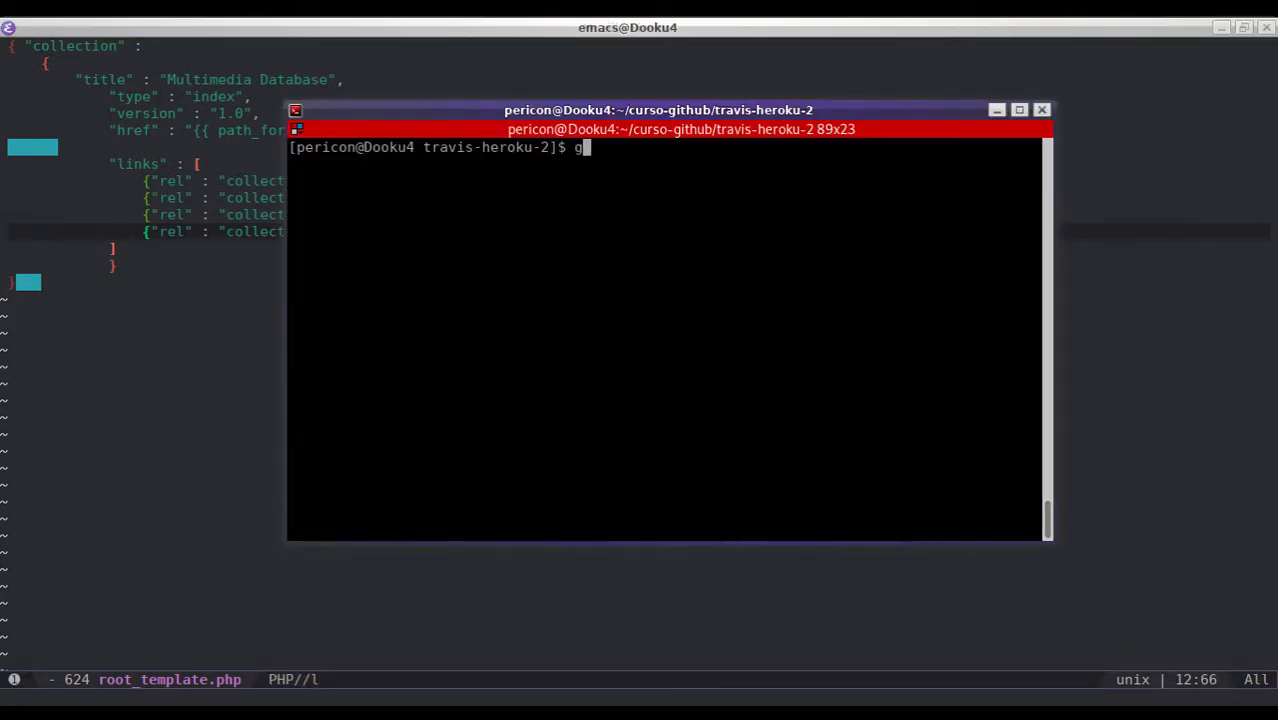
# - Run git status and highlight the modified files, new videogame templates and videogames.php
pyautogui.write('git status')
pyautogui.press('Return')
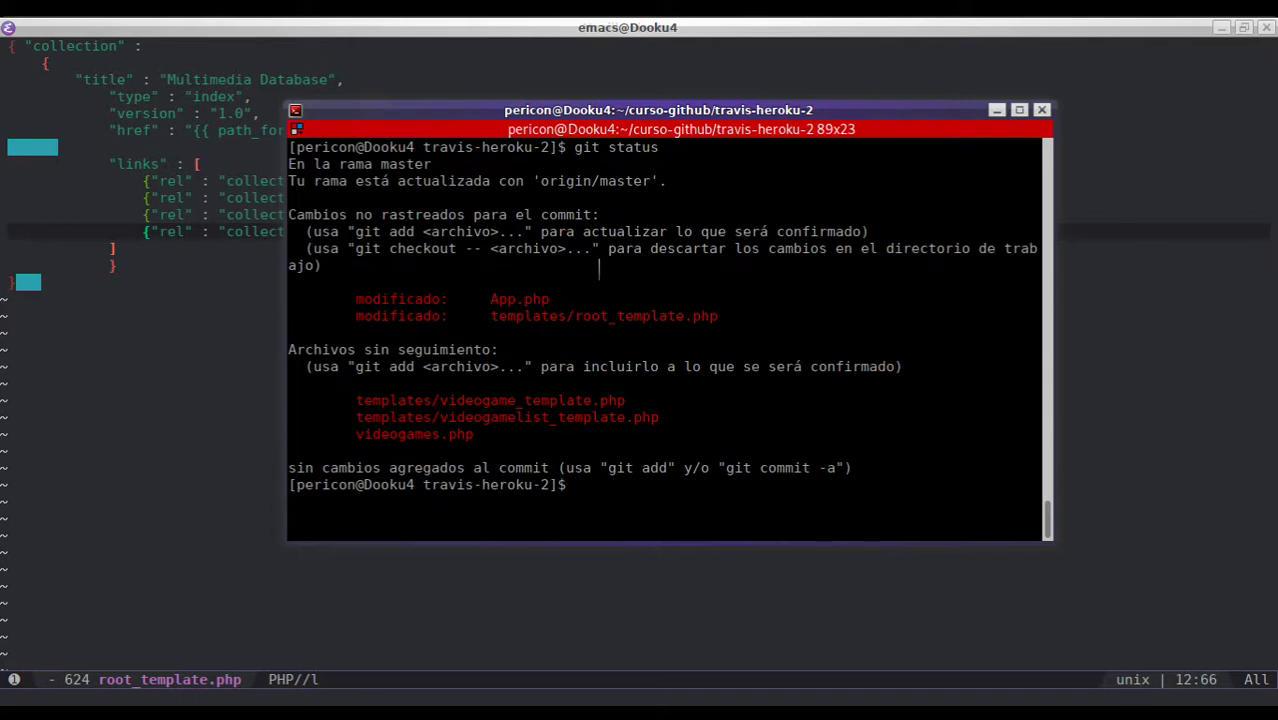
pyautogui.moveTo(489, 298); pyautogui.dragTo(688, 332)
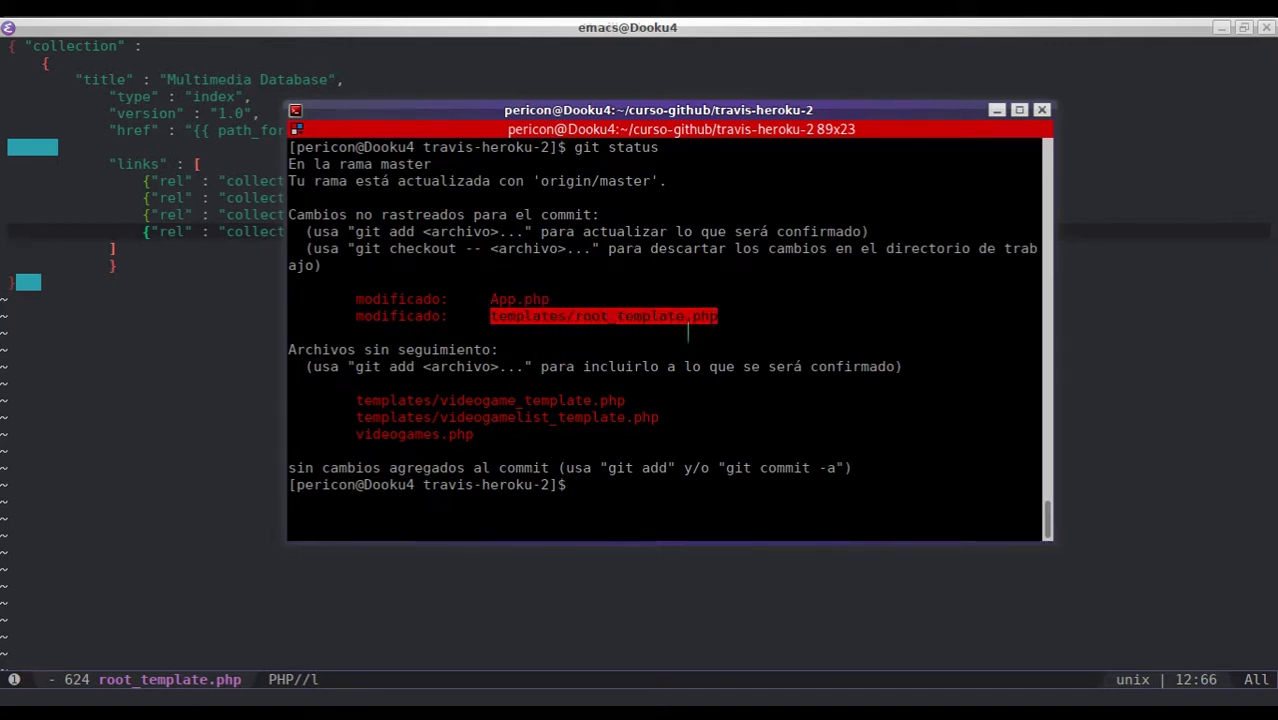
pyautogui.click(486, 400)
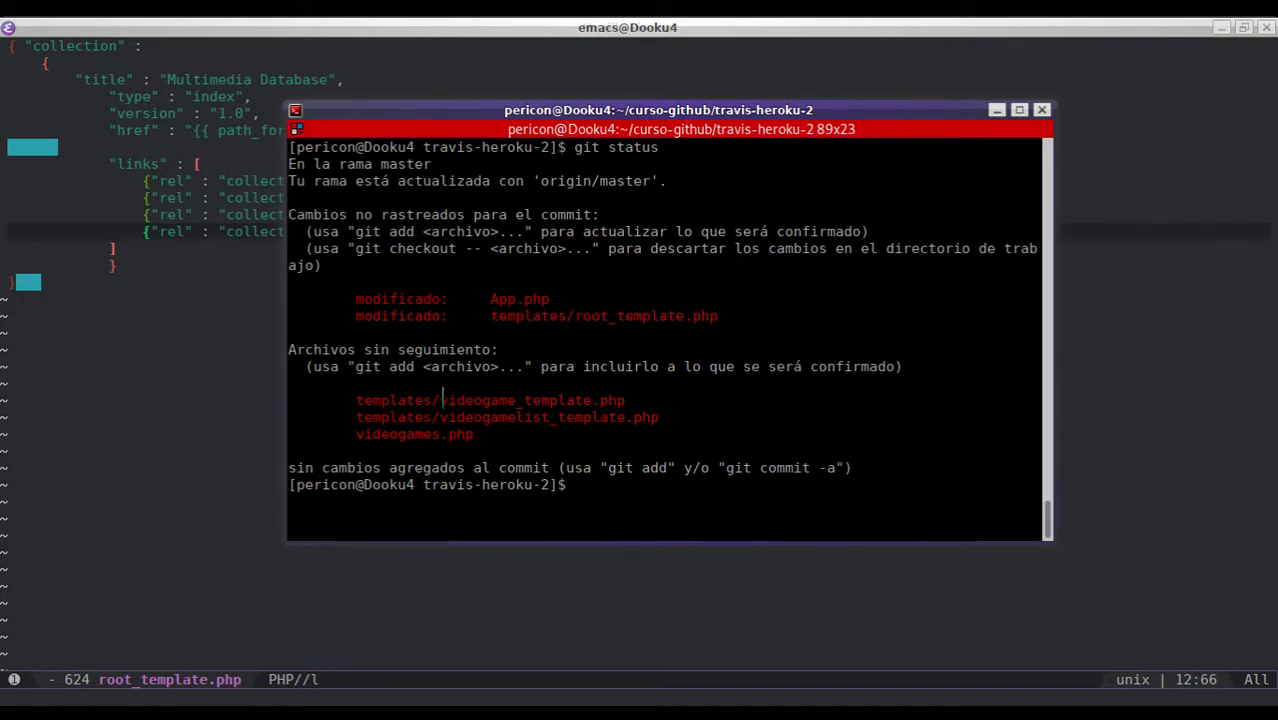
pyautogui.moveTo(443, 400); pyautogui.dragTo(631, 414)
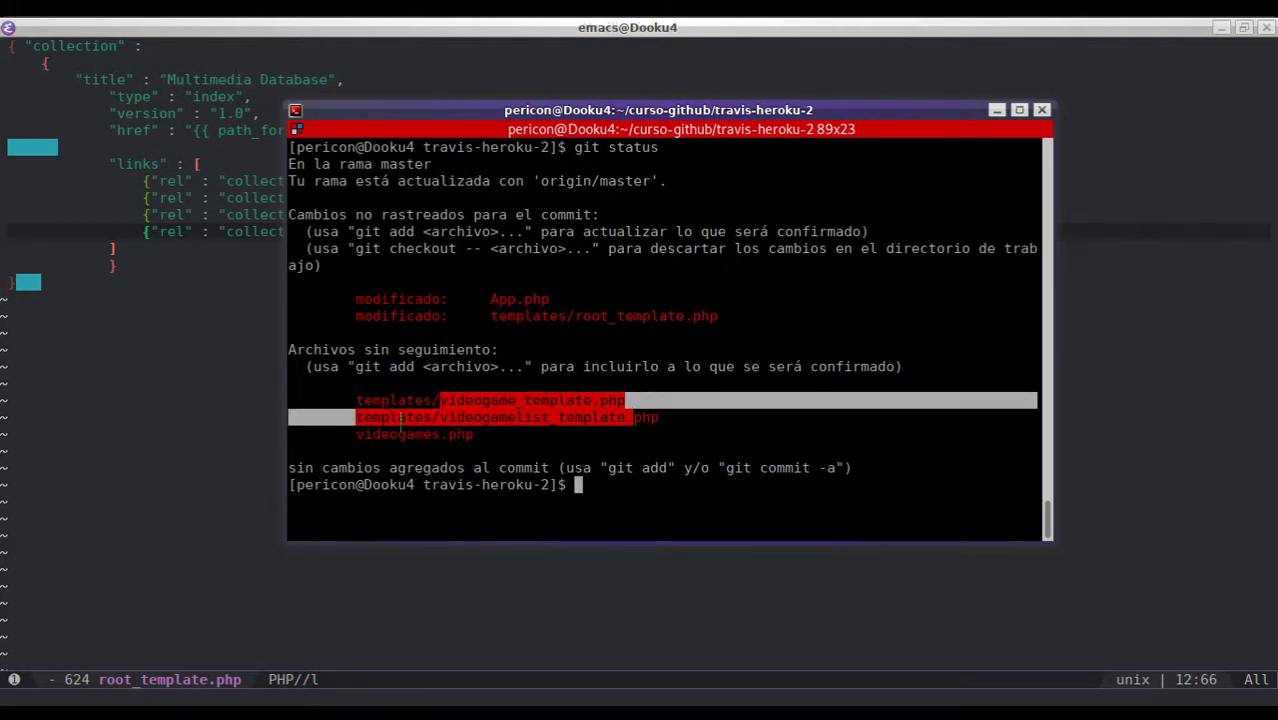
pyautogui.doubleClick(397, 434)
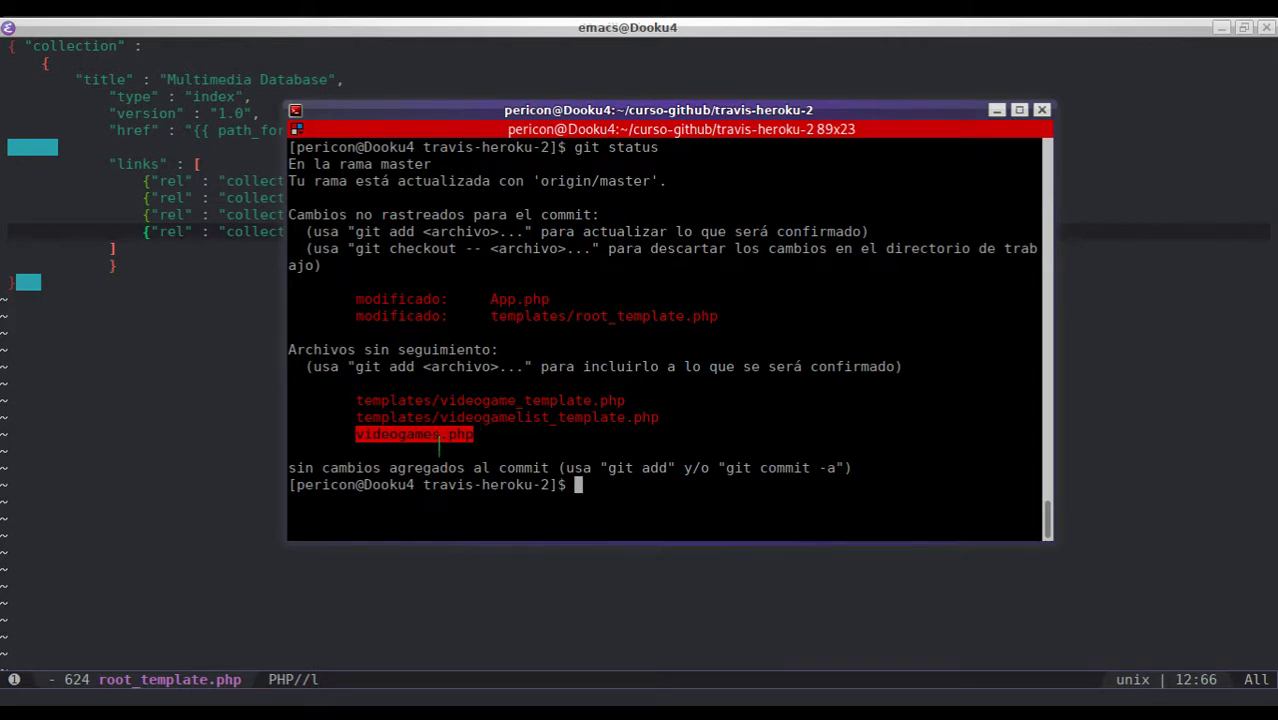
pyautogui.click(578, 436)
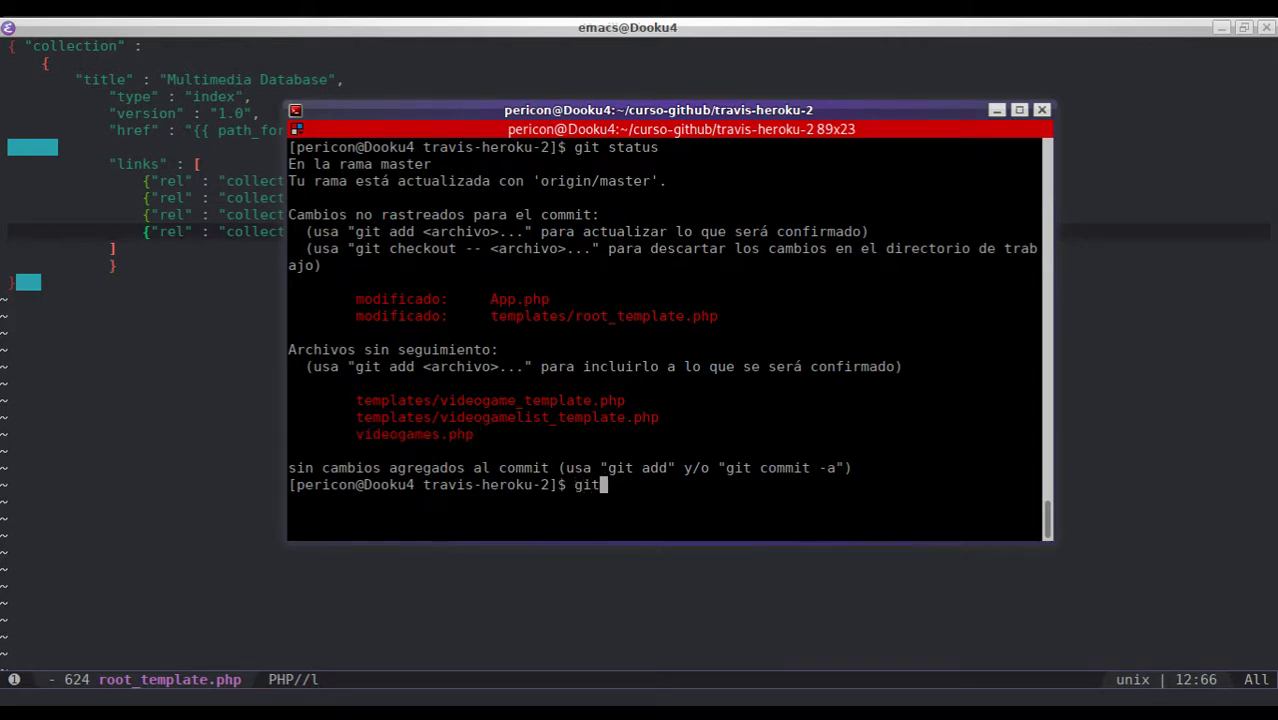
# - Stage all changes with git add . and cancel the pending commit
pyautogui.write('git add .')
pyautogui.press('Return')
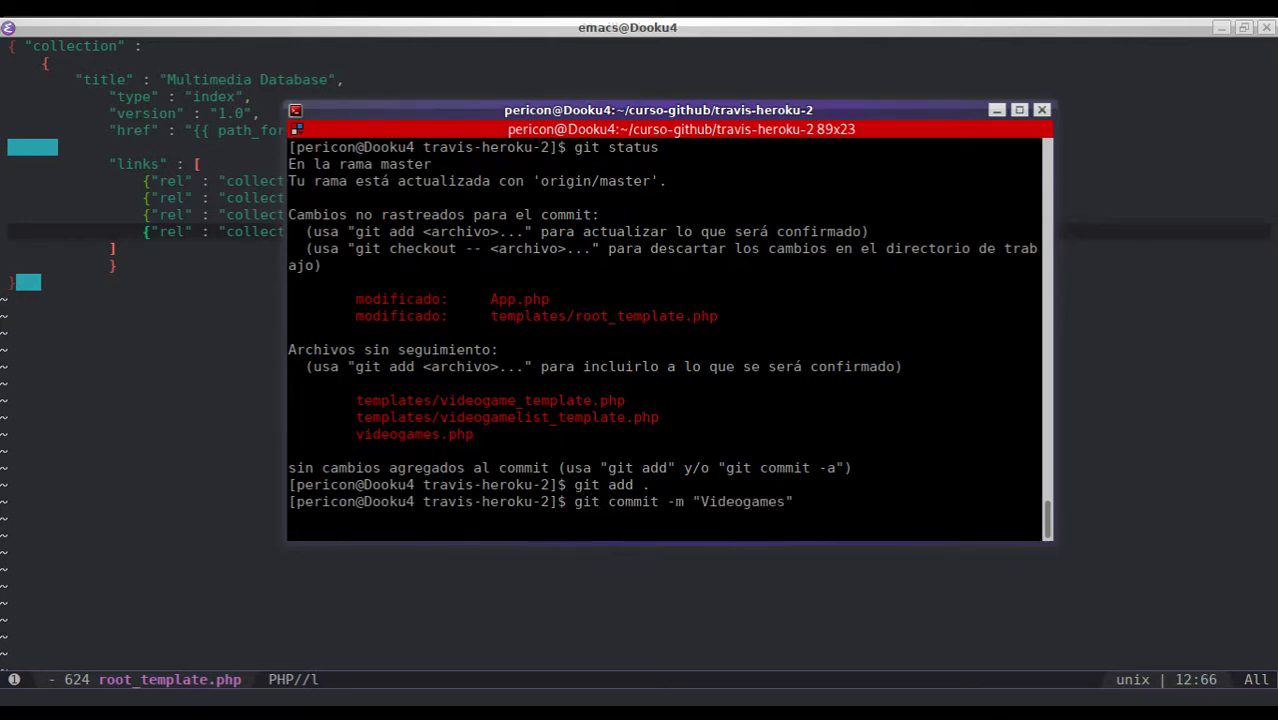
pyautogui.hotkey('ctrl', 'c')
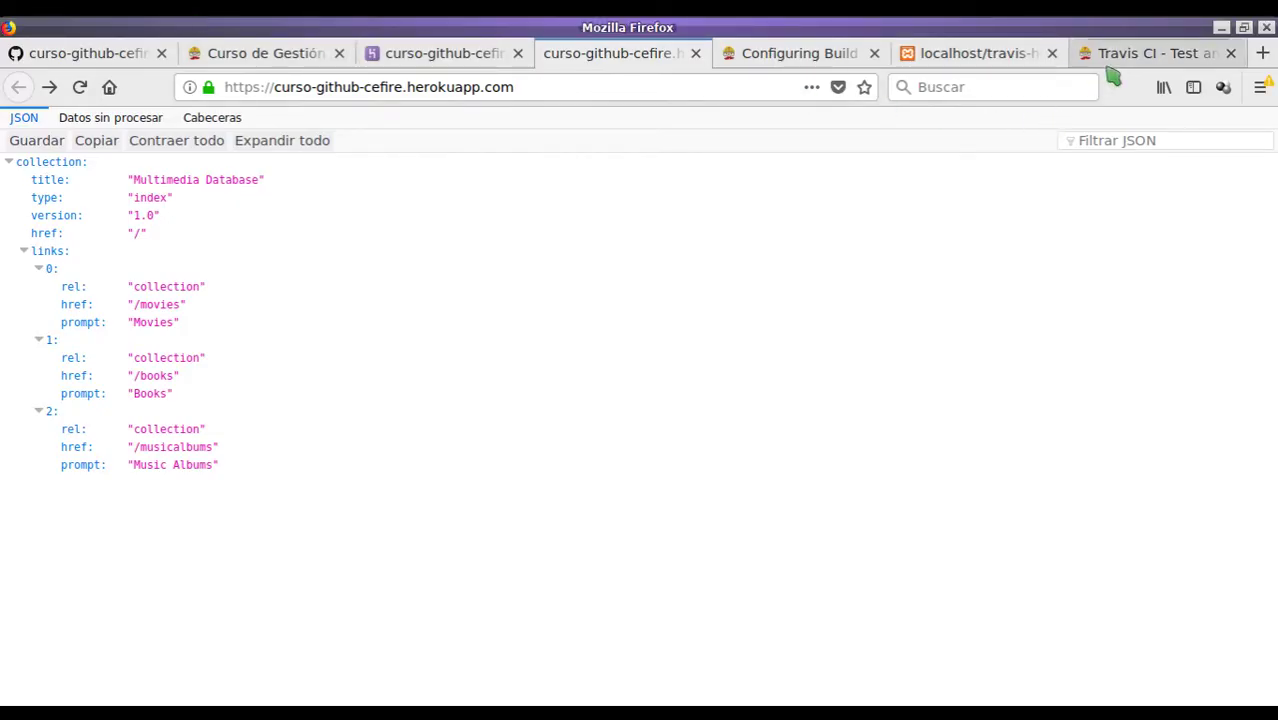
# - Load the local app's /videogames collection and scroll through its three games
pyautogui.click(1000, 62)
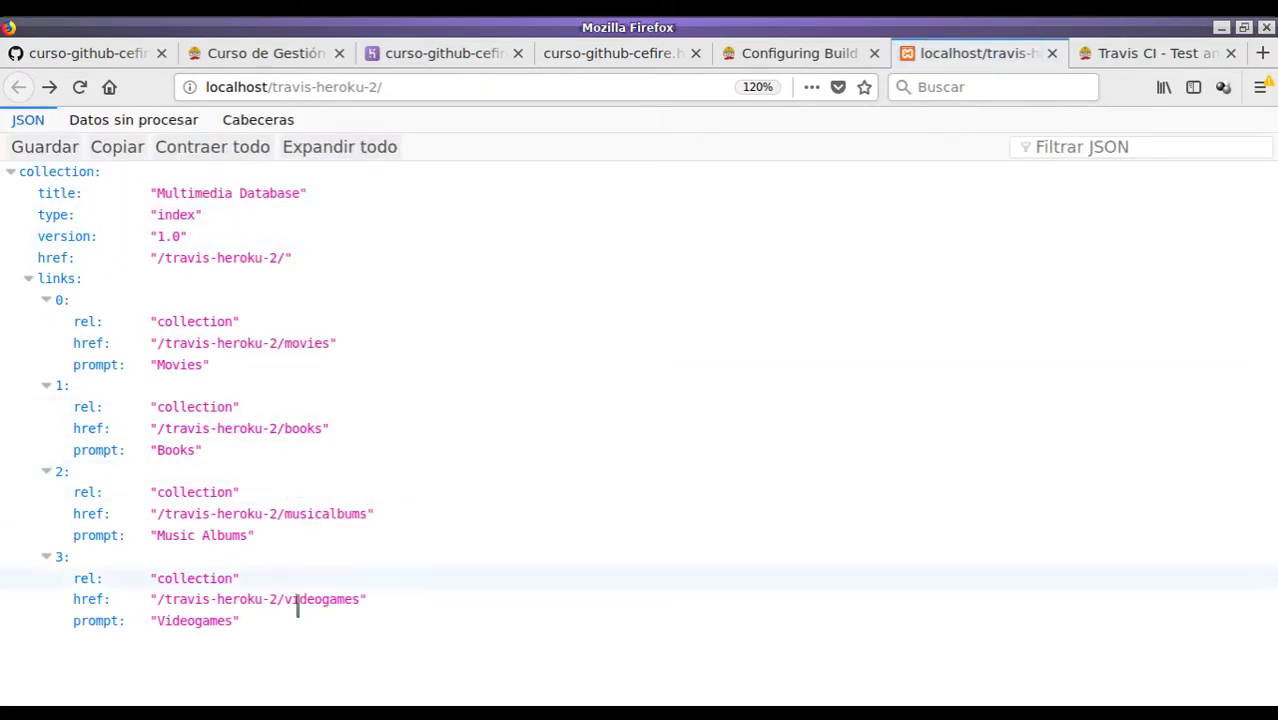
pyautogui.moveTo(277, 599); pyautogui.dragTo(358, 599)
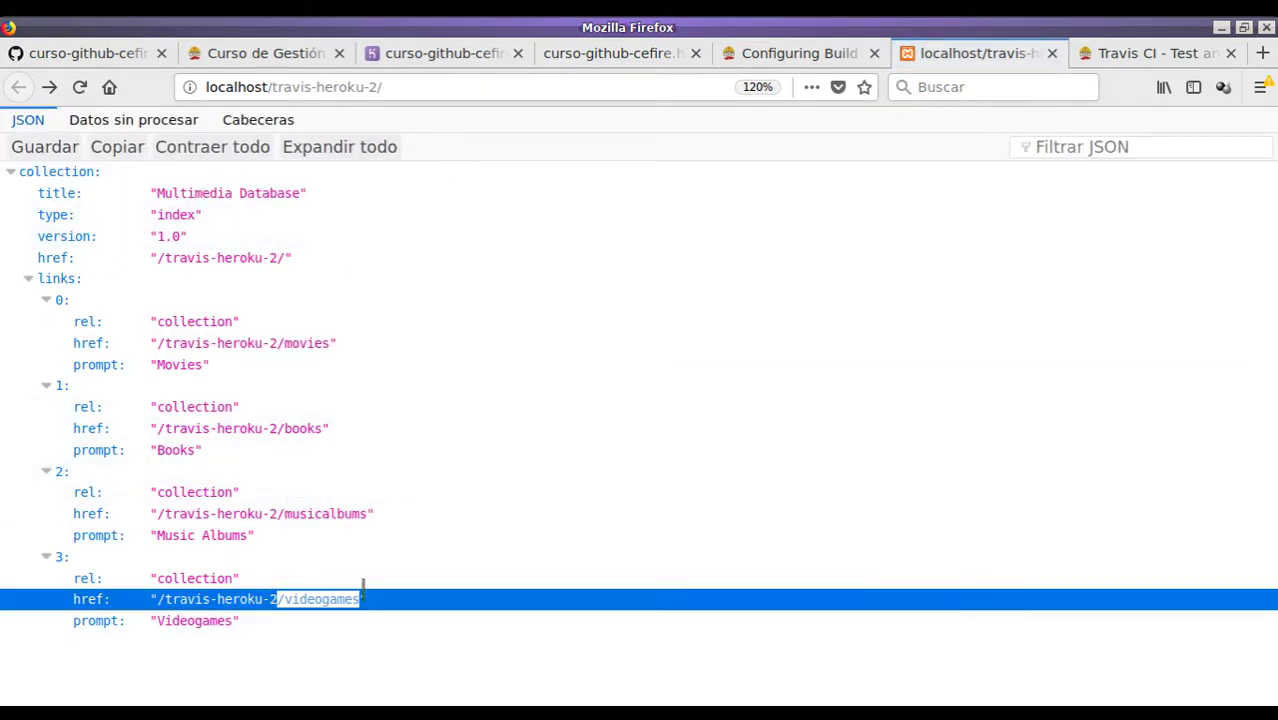
pyautogui.click(442, 86)
pyautogui.write('videogames')
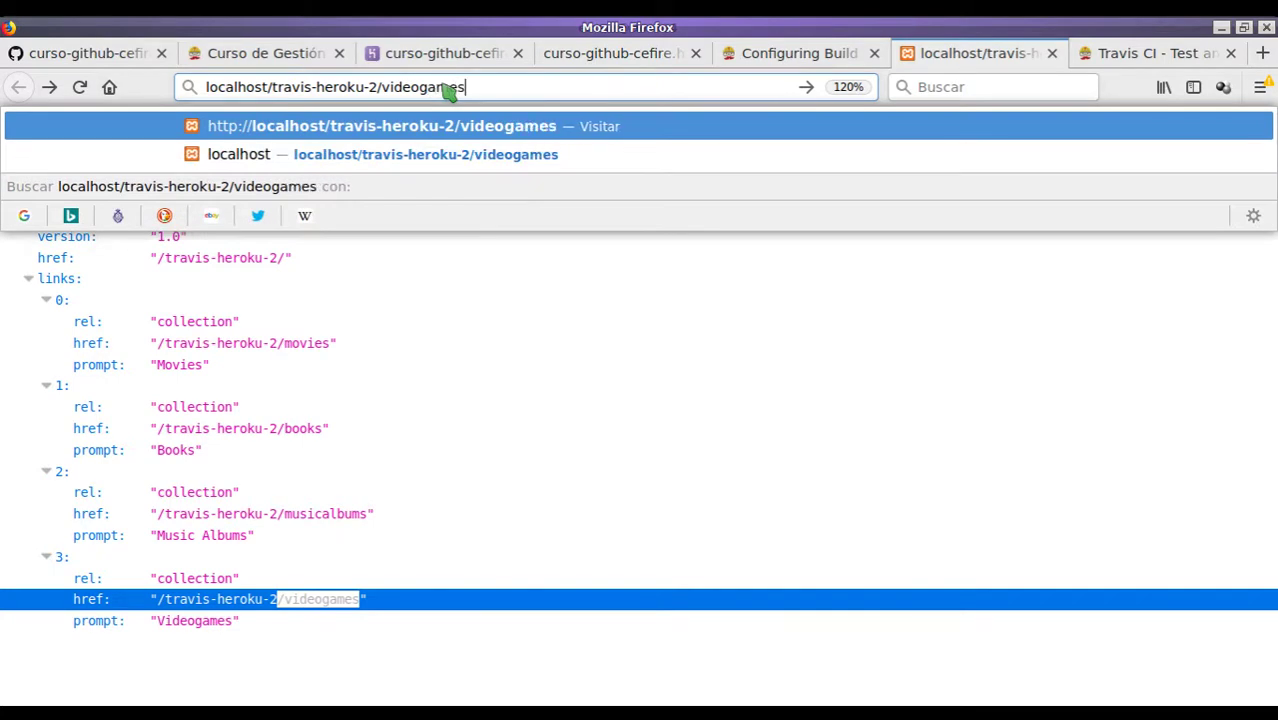
pyautogui.press('Return')
pyautogui.scroll(-5, 362, 317)
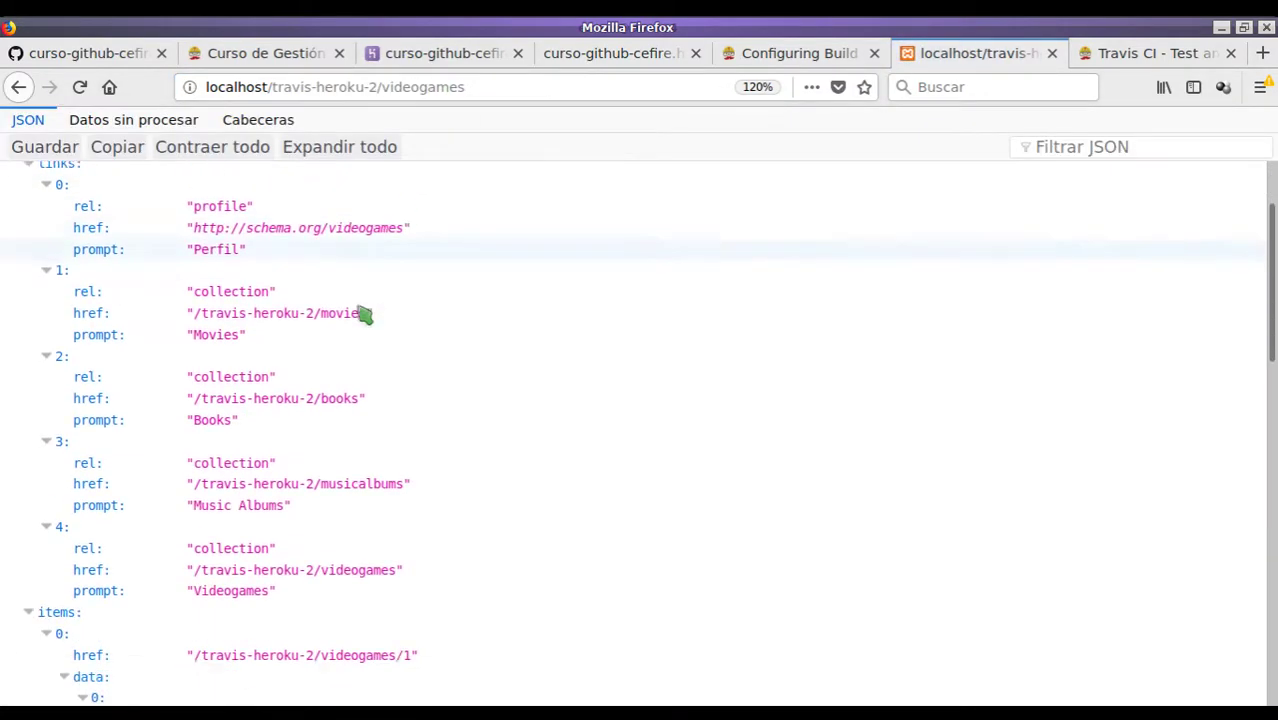
pyautogui.scroll(-3, 302, 389)
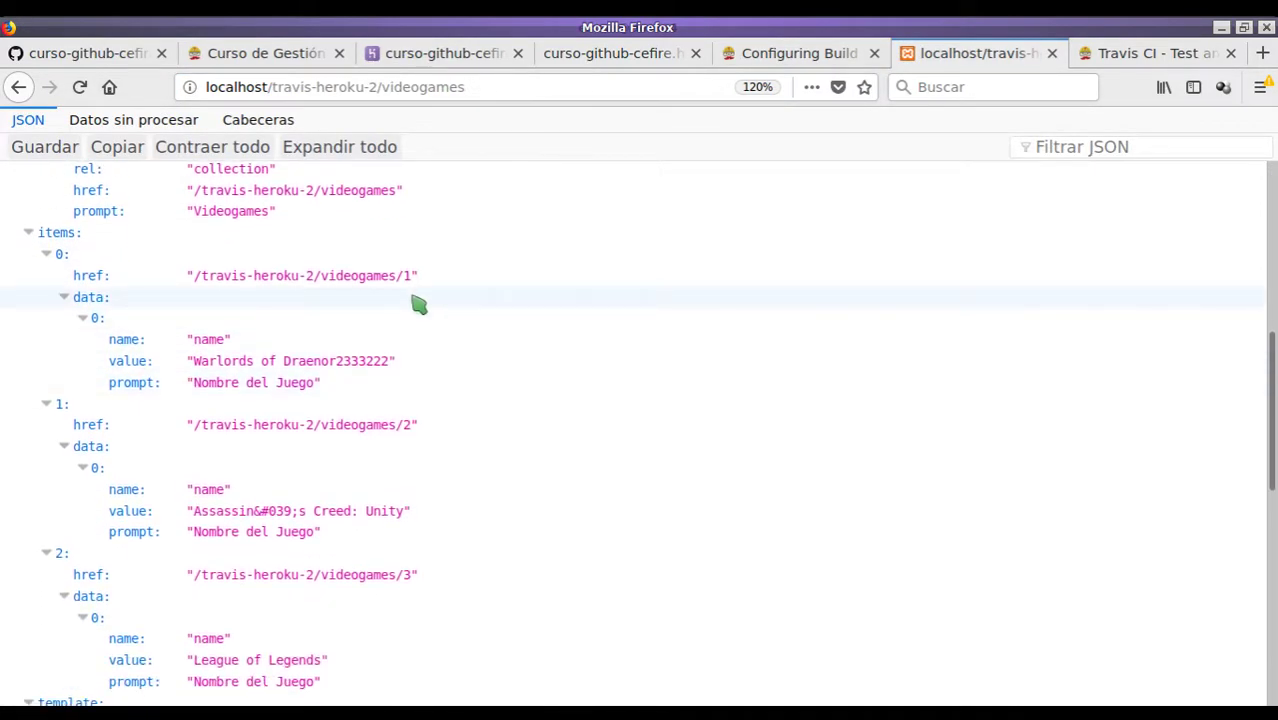
pyautogui.scroll(-3, 421, 376)
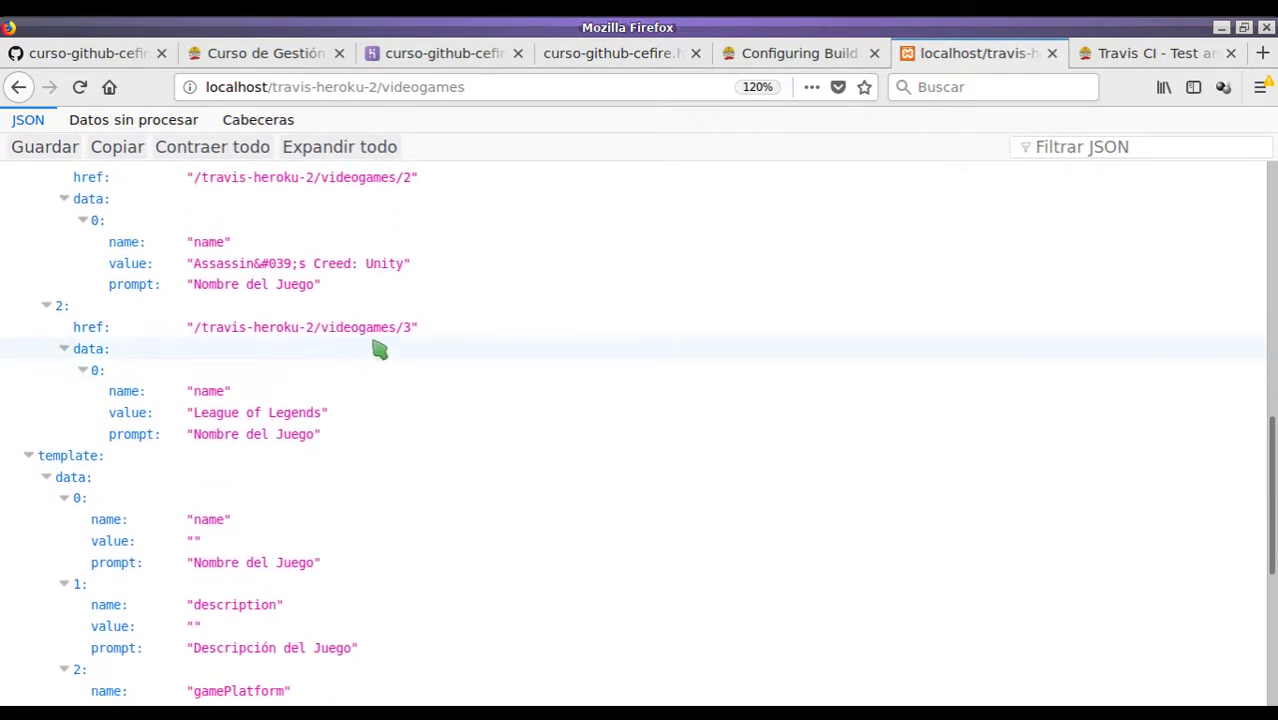
pyautogui.scroll(3, 421, 346)
# - Open local videogame item /1, review it, then go back to the videogames list
pyautogui.click(499, 87)
pyautogui.write('/1')
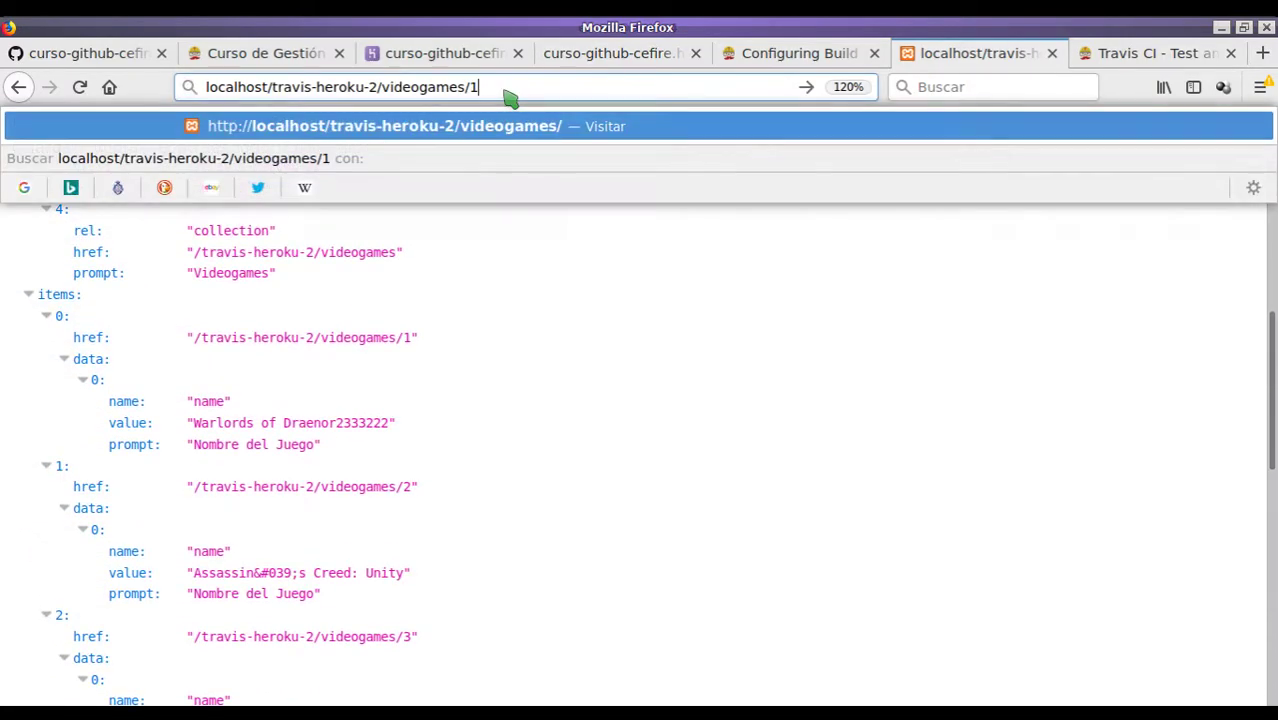
pyautogui.press('Return')
pyautogui.scroll(-2, 241, 392)
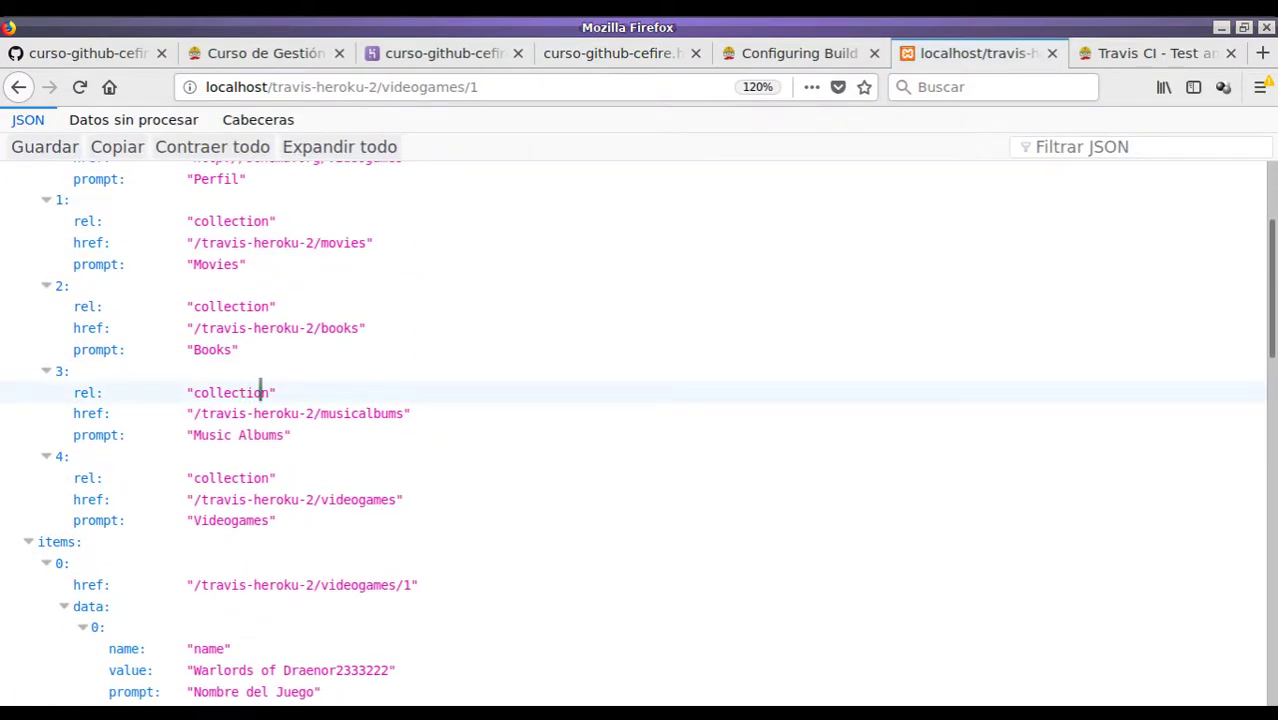
pyautogui.scroll(-6, 300, 420)
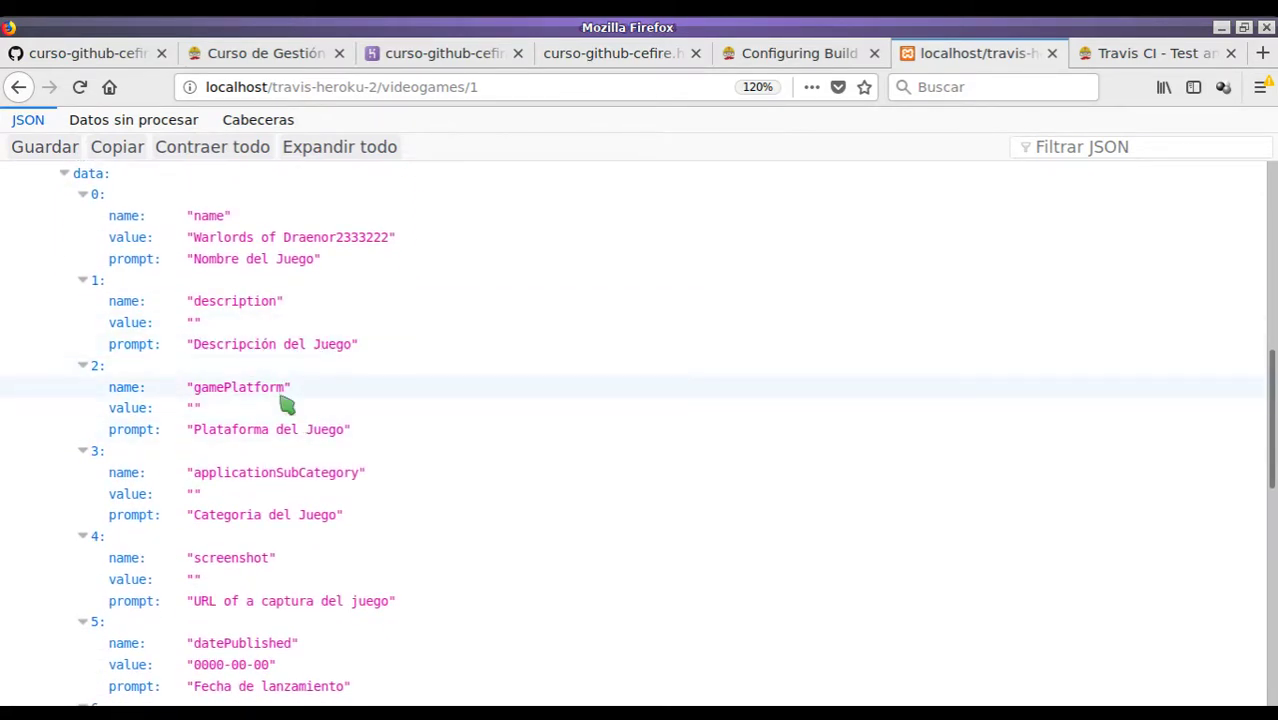
pyautogui.scroll(-1, 286, 390)
pyautogui.scroll(4, 277, 357)
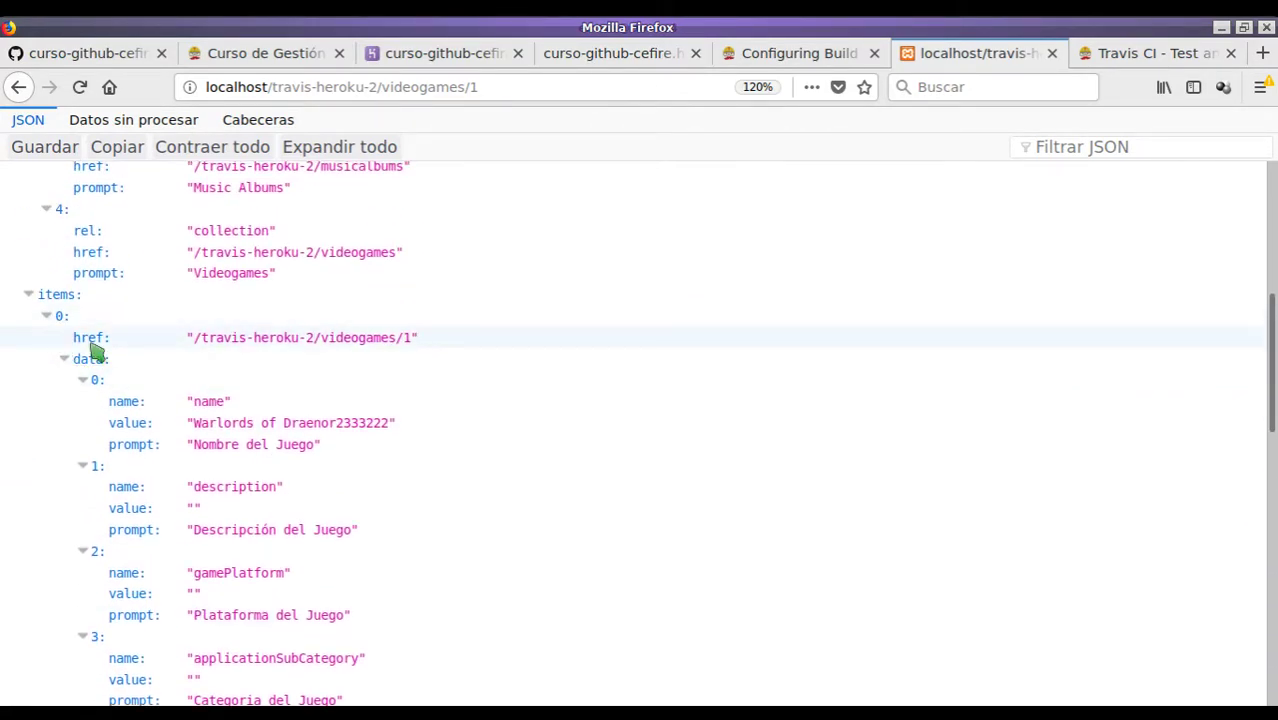
pyautogui.scroll(-2, 240, 360)
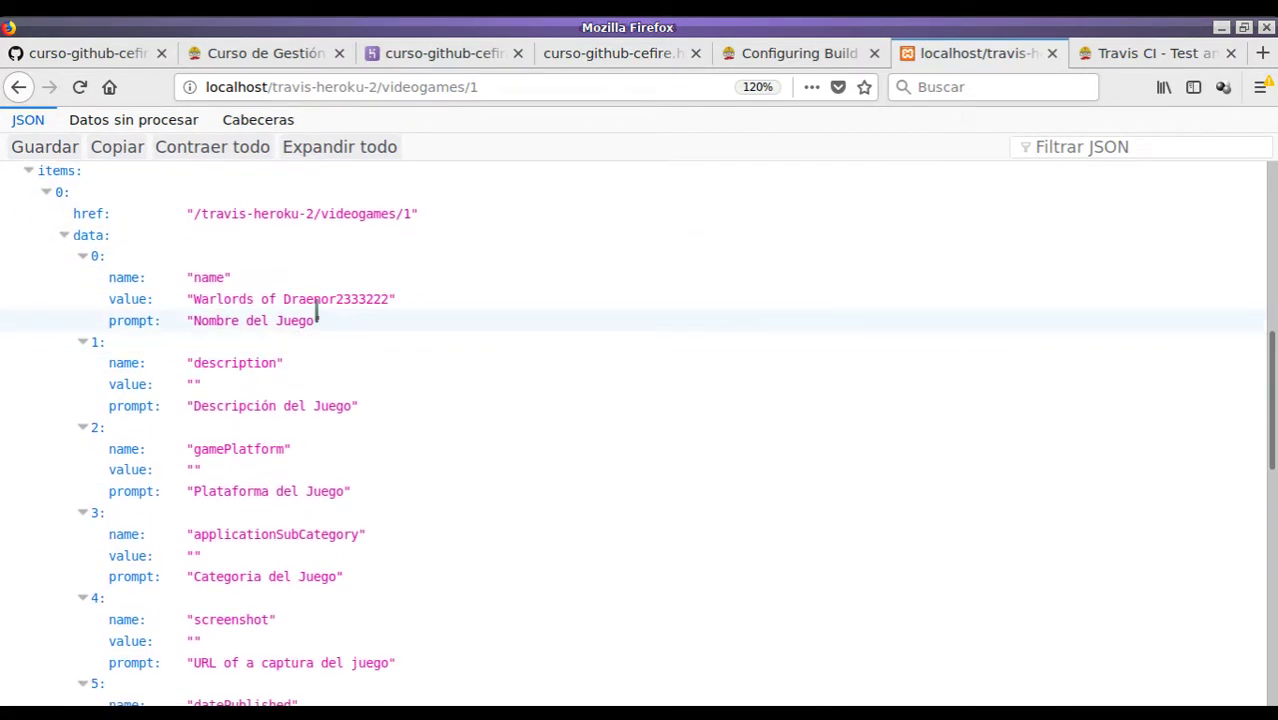
pyautogui.click(16, 90)
# - Commit the 5 changed files as "Videogames" and push them to GitHub master
pyautogui.click(462, 18)
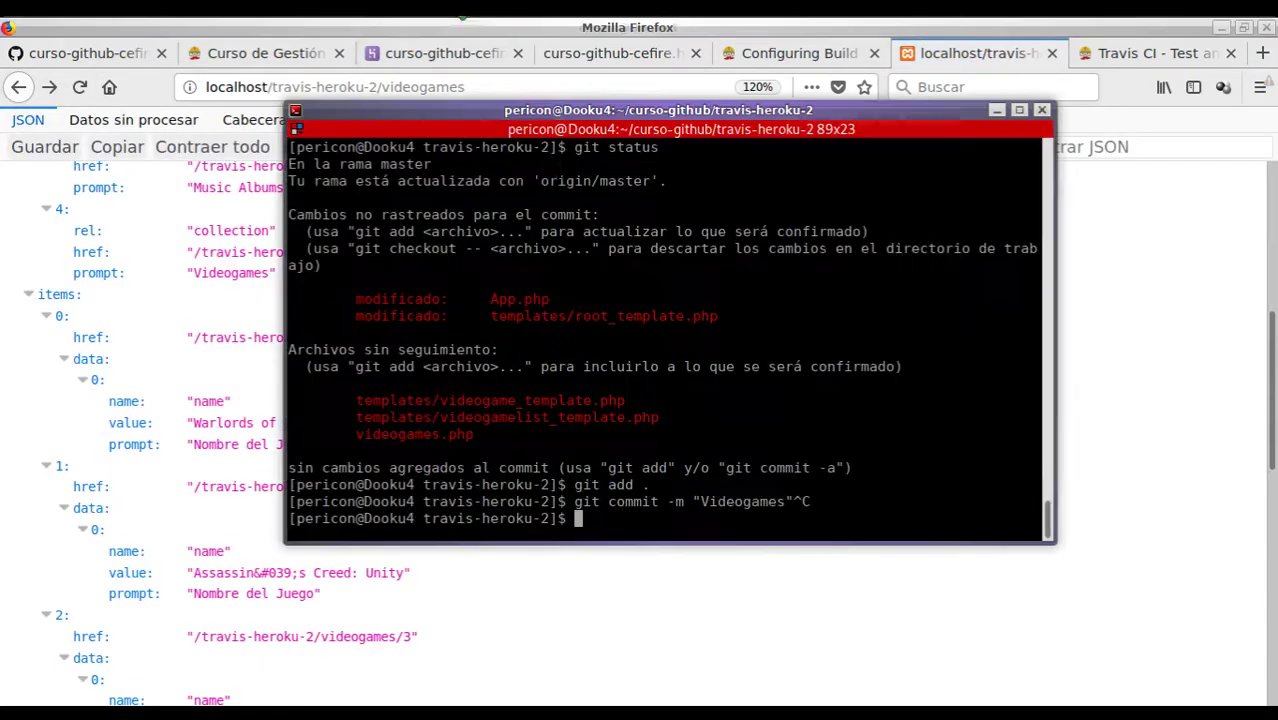
pyautogui.write('git commit -m')
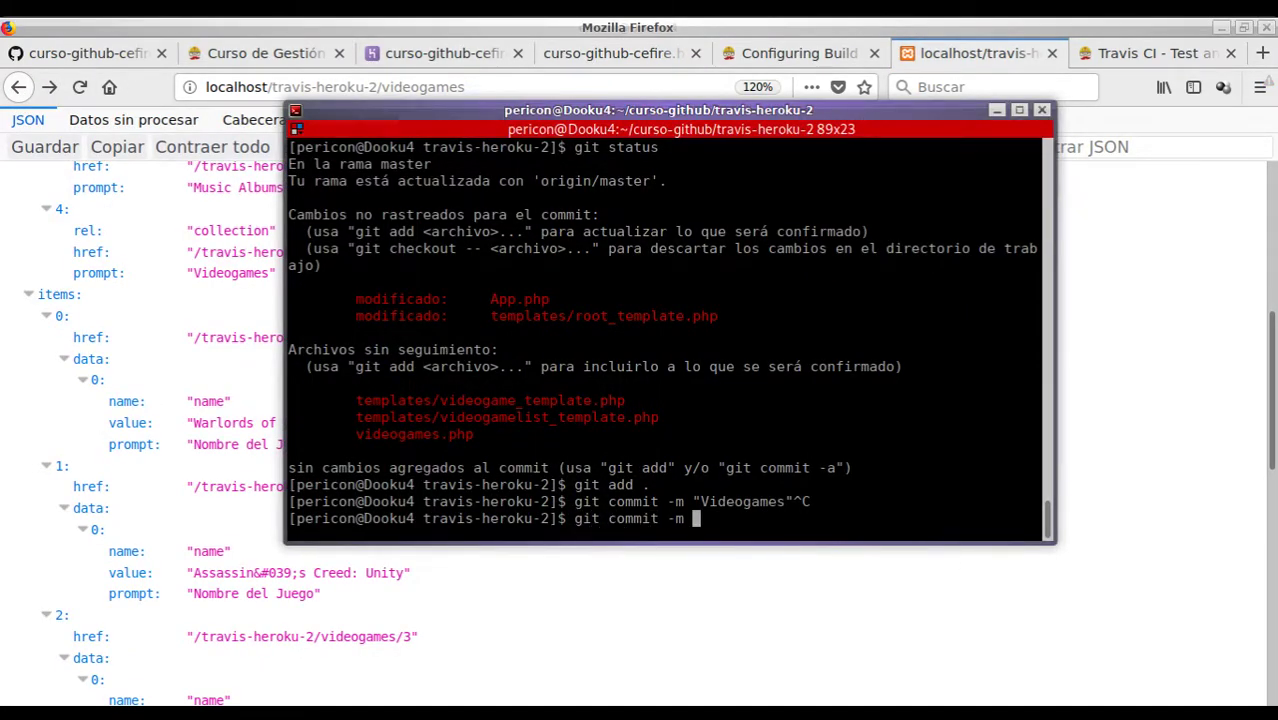
pyautogui.write(' "Videogames')
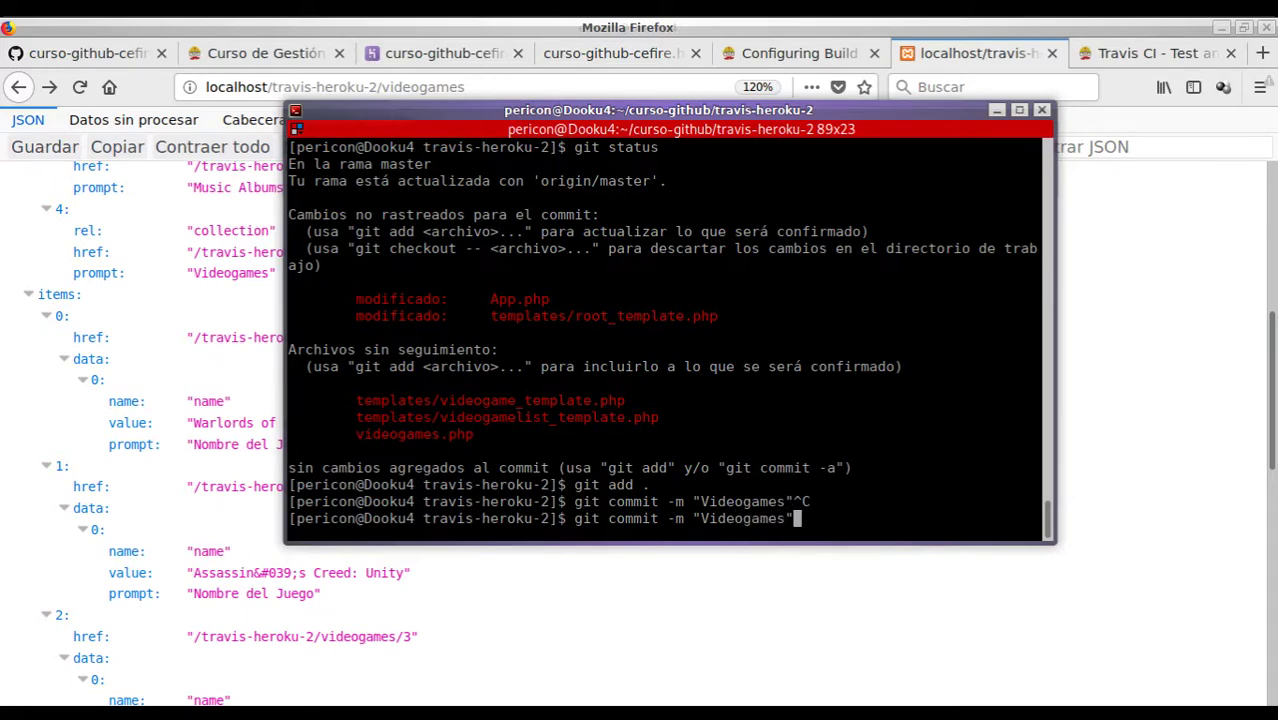
pyautogui.write('"')
pyautogui.press('Return')
pyautogui.write('git push')
pyautogui.press('Return')
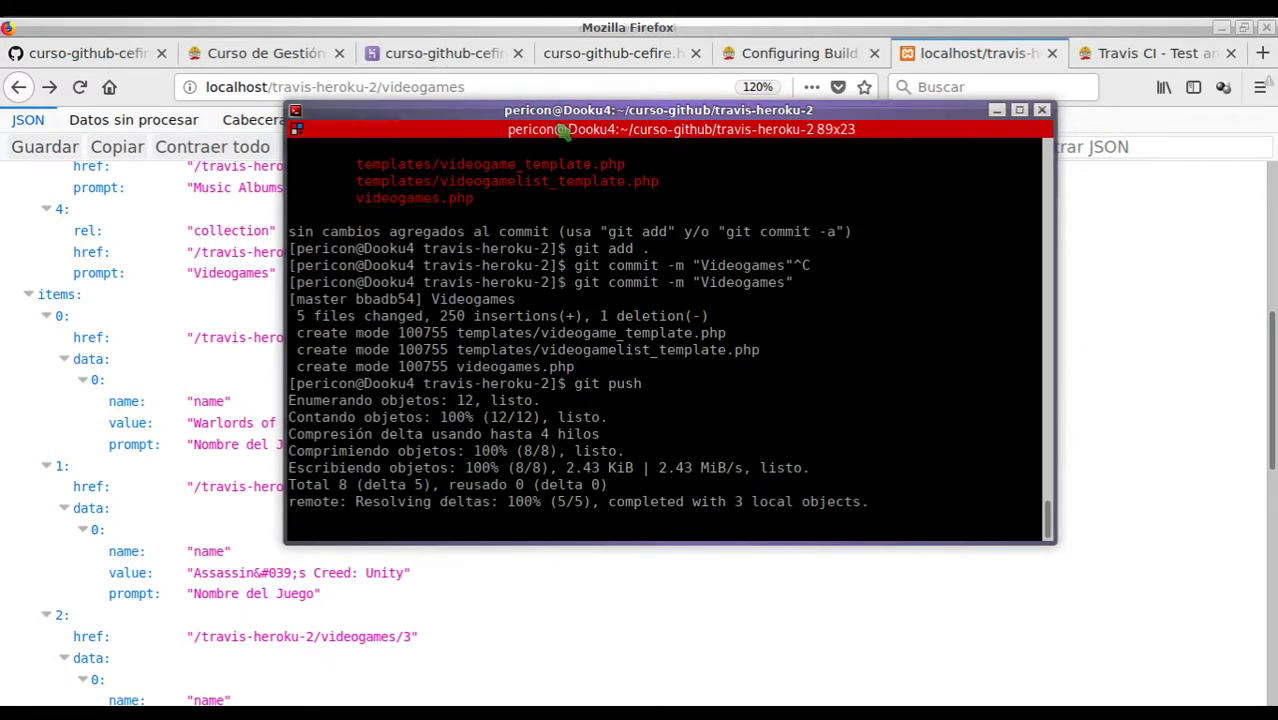
pyautogui.moveTo(565, 113); pyautogui.dragTo(571, 121)
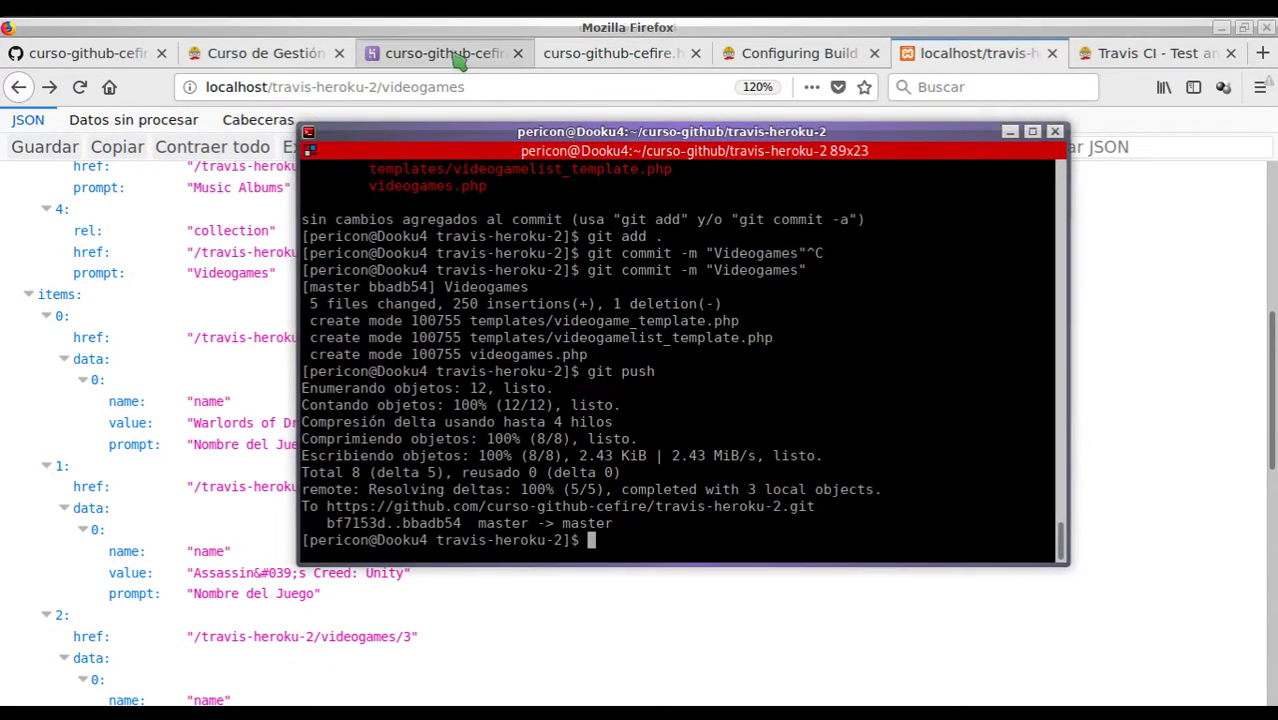
pyautogui.click(450, 60)
# - Reload the deployed app, then follow Travis build #13 to its failure: size 4, expected 3
pyautogui.click(633, 53)
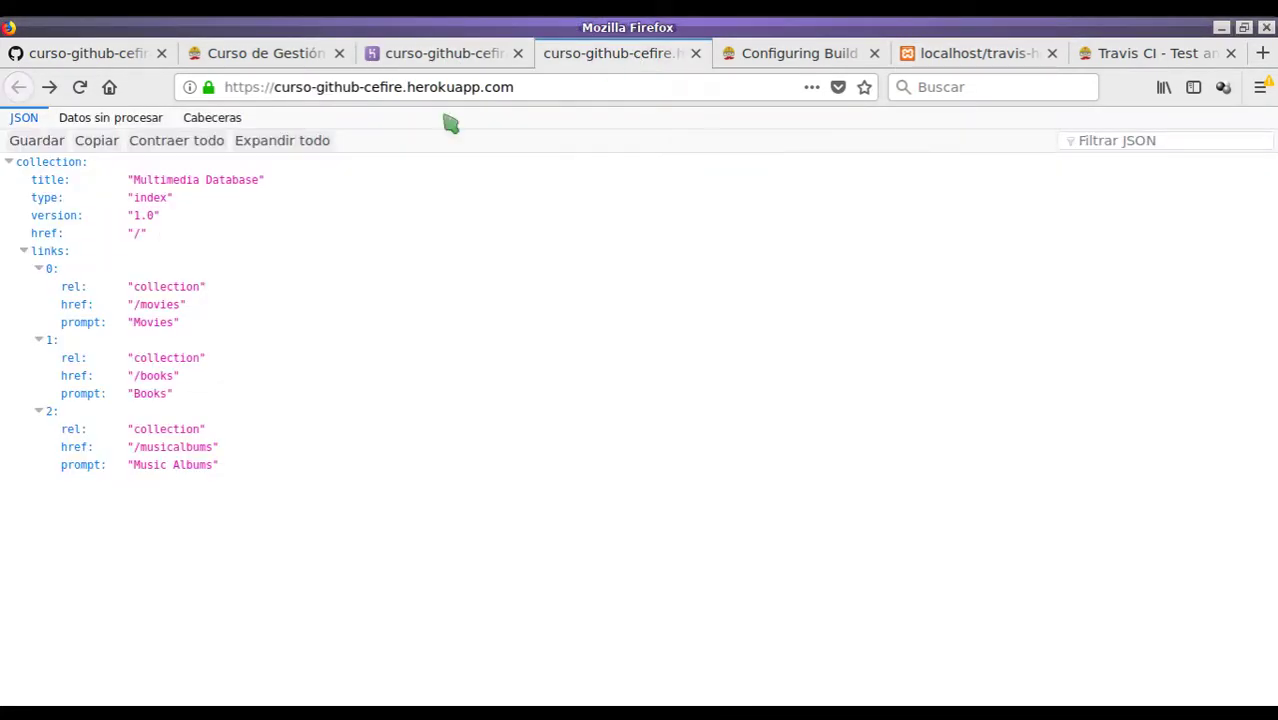
pyautogui.press('F5')
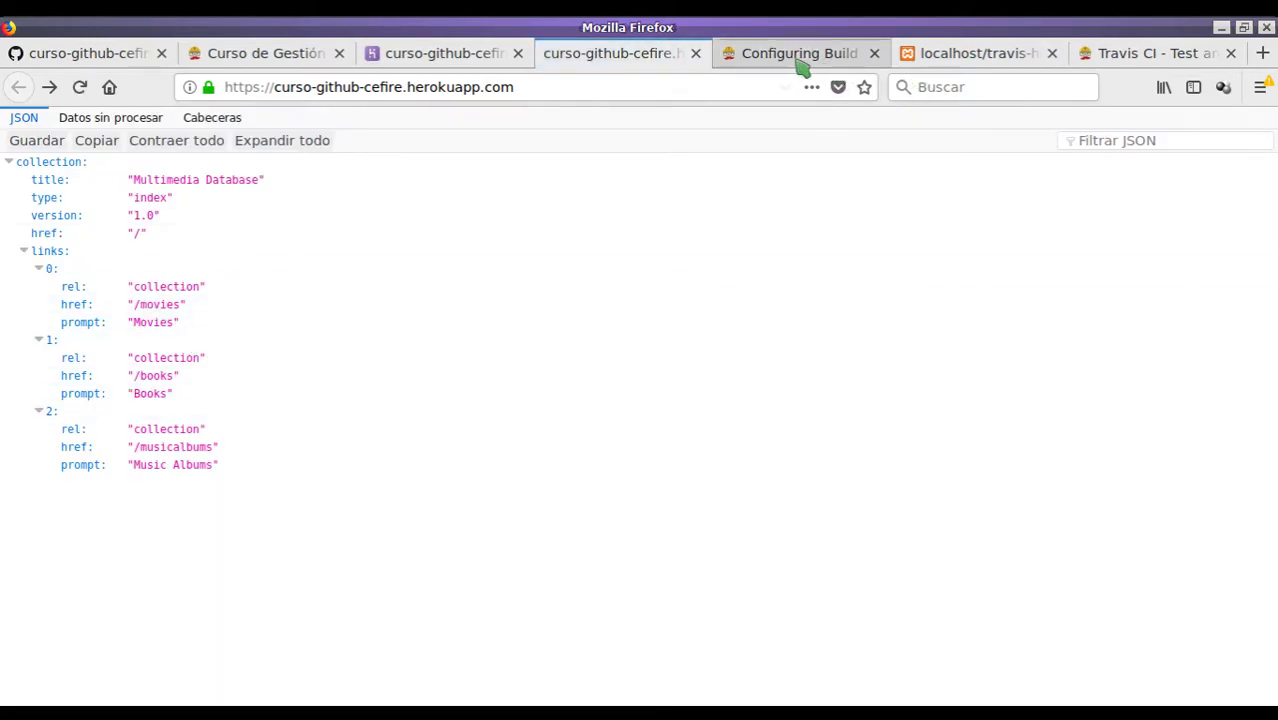
pyautogui.click(1150, 53)
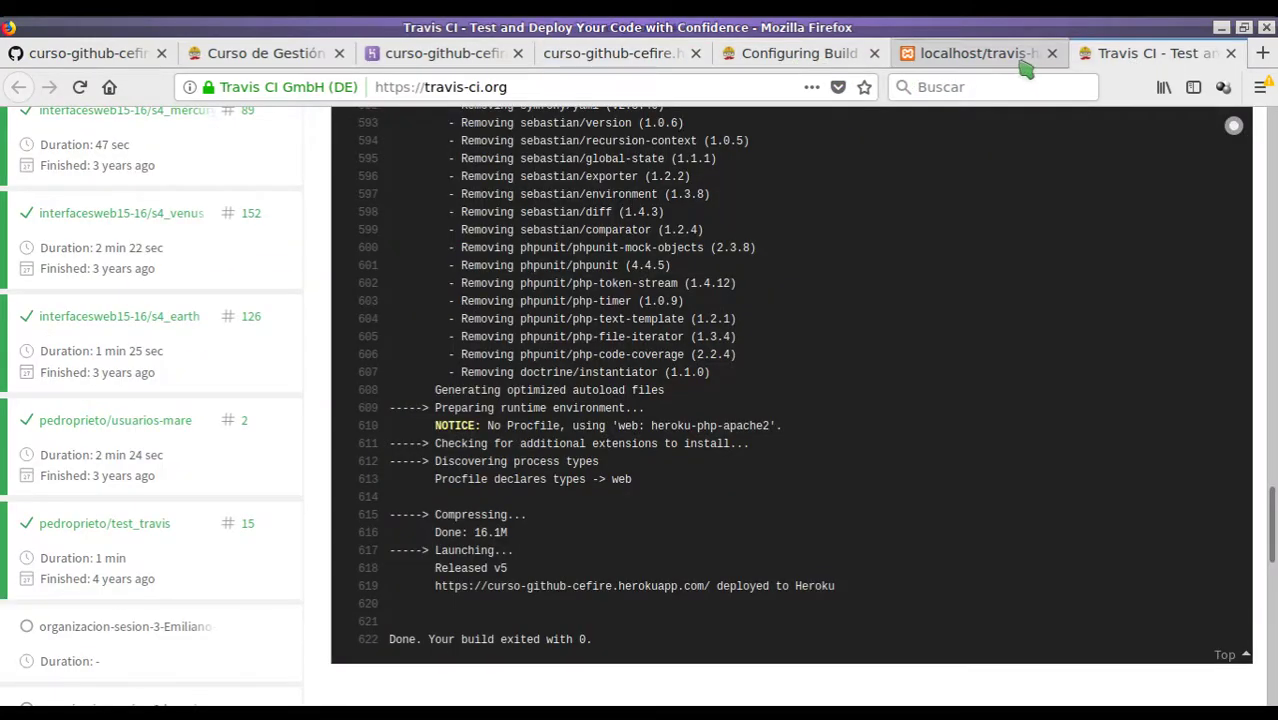
pyautogui.scroll(15, 670, 355)
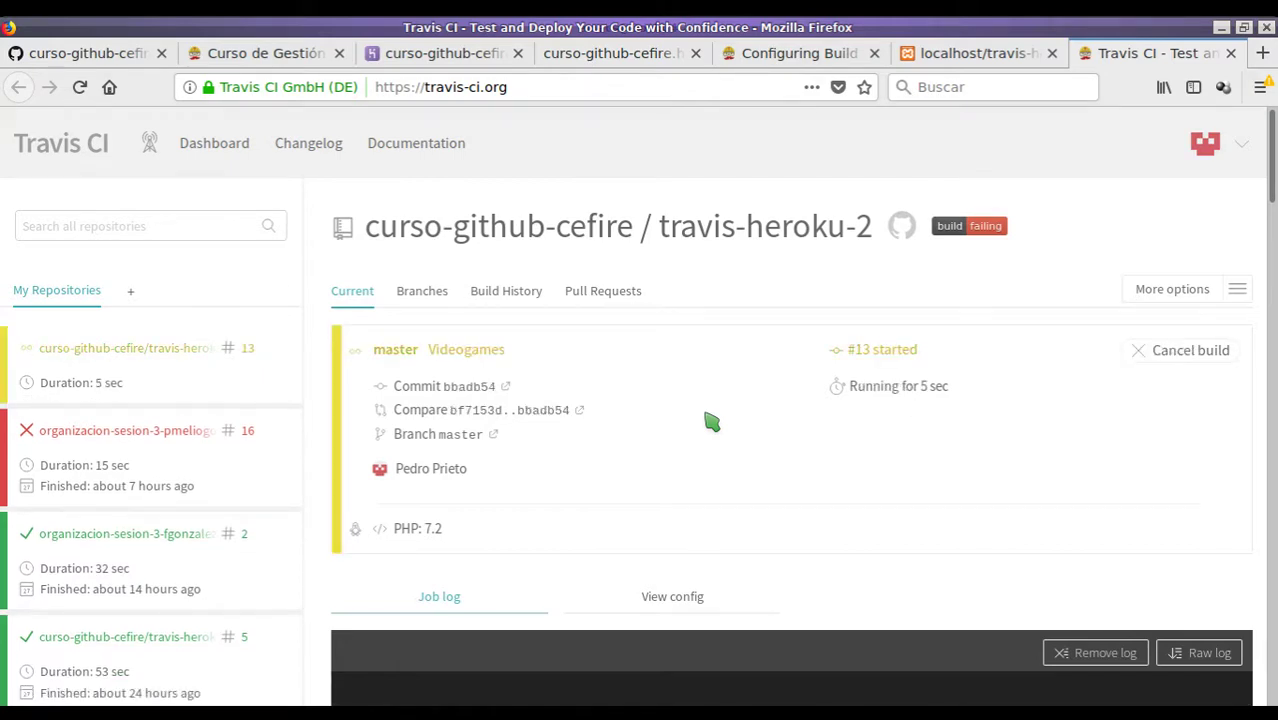
pyautogui.scroll(-4, 630, 410)
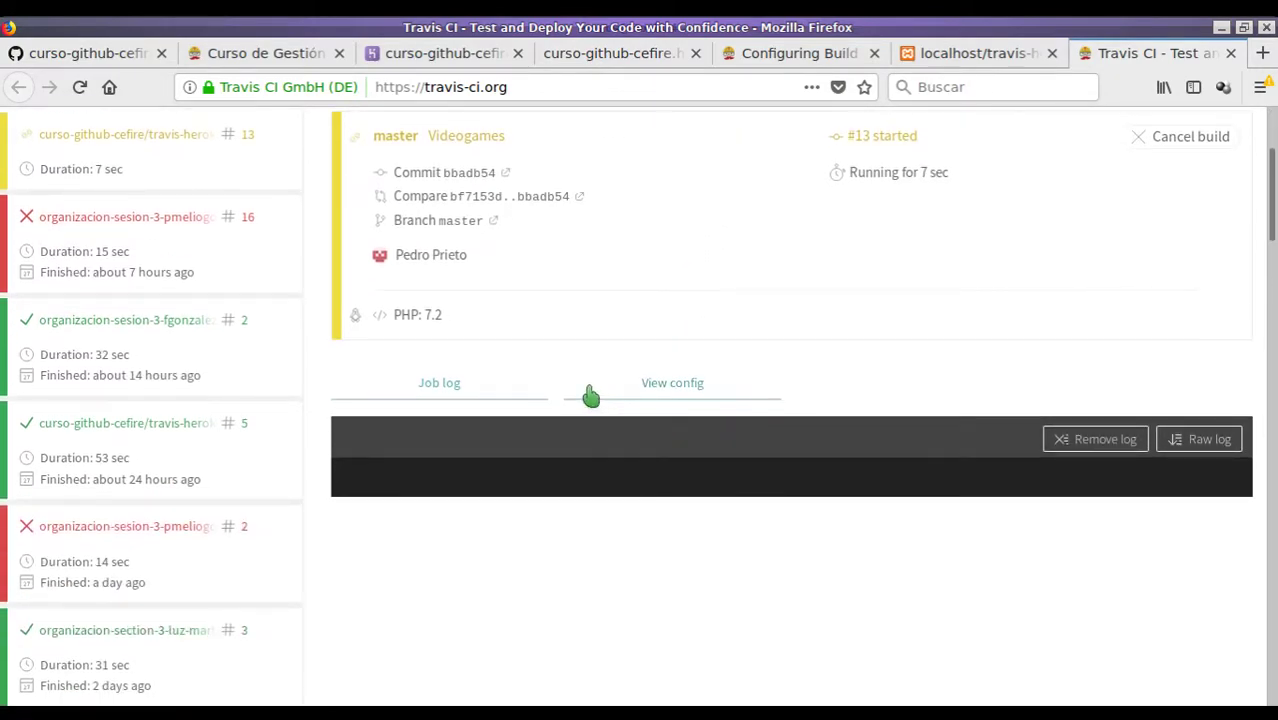
pyautogui.scroll(2, 611, 314)
pyautogui.scroll(2, 614, 316)
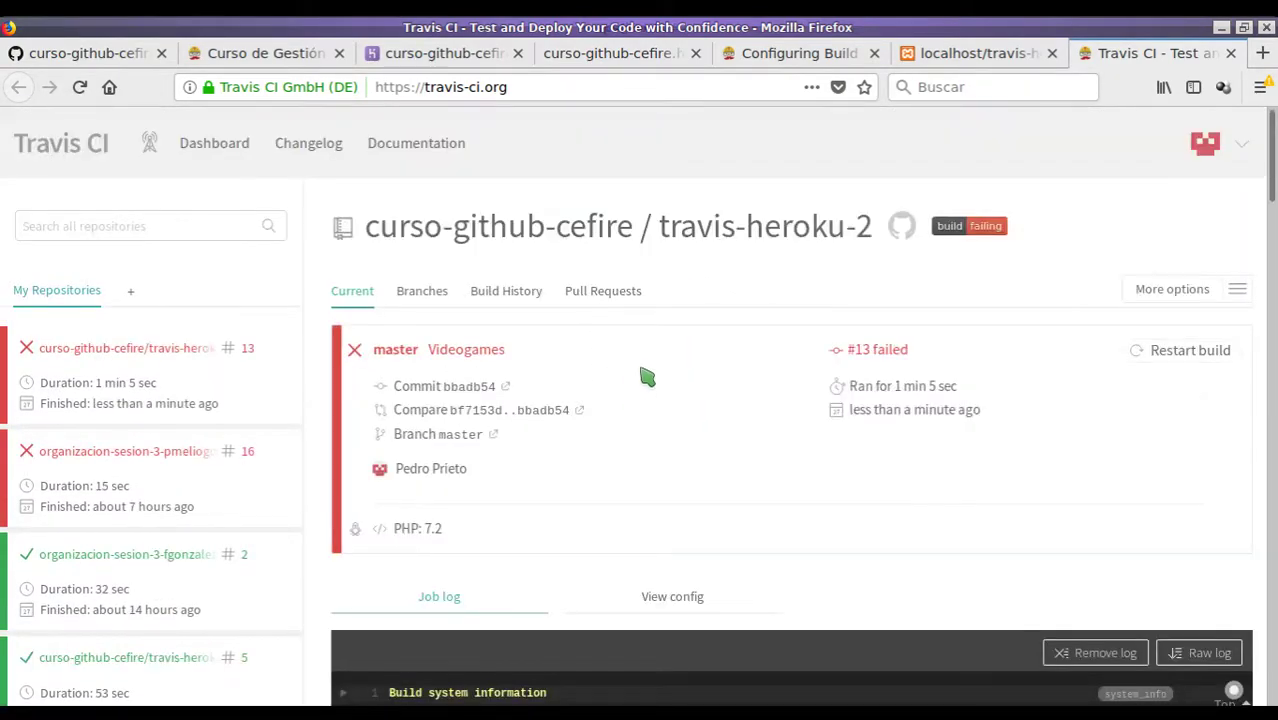
pyautogui.scroll(-20, 546, 336)
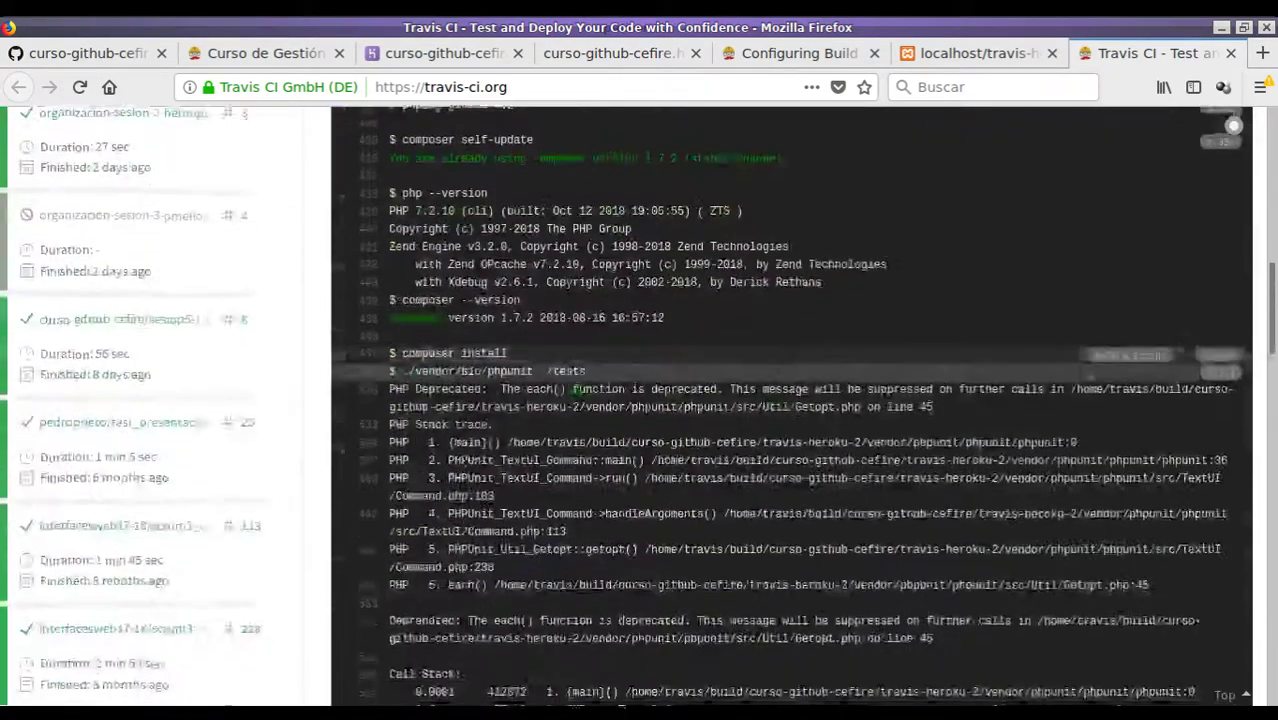
pyautogui.scroll(-2, 527, 428)
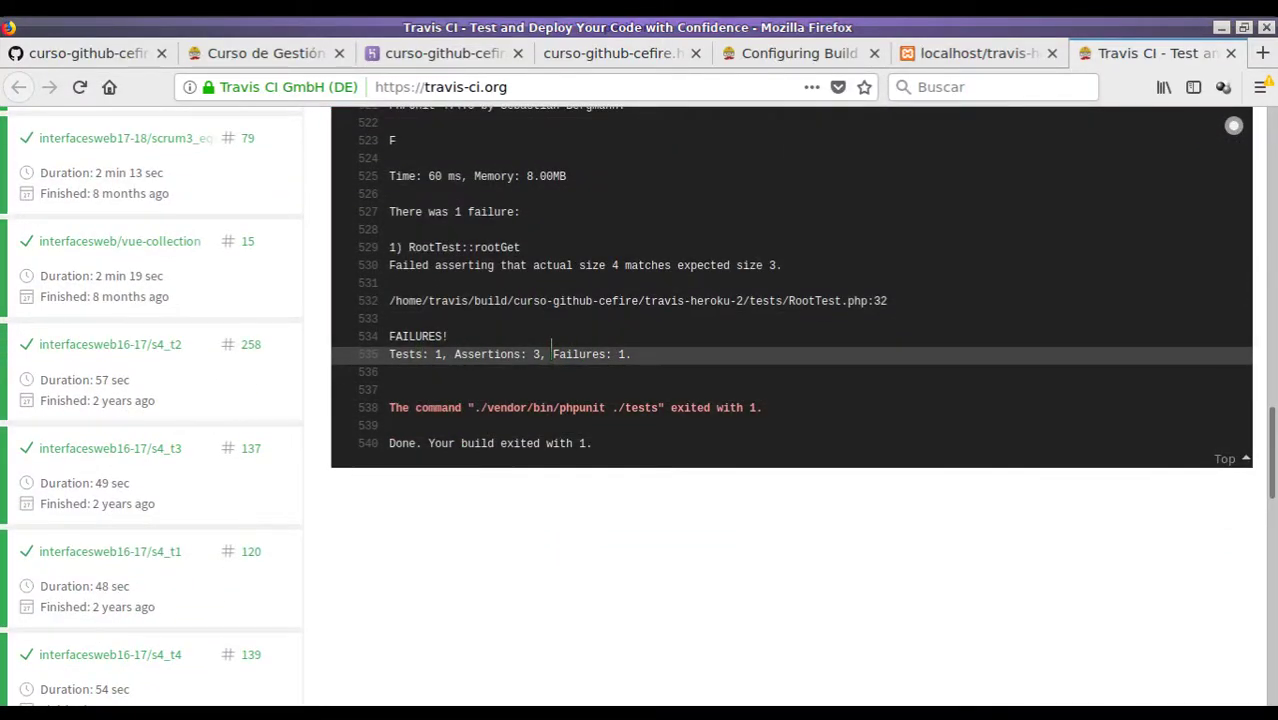
pyautogui.scroll(1, 714, 322)
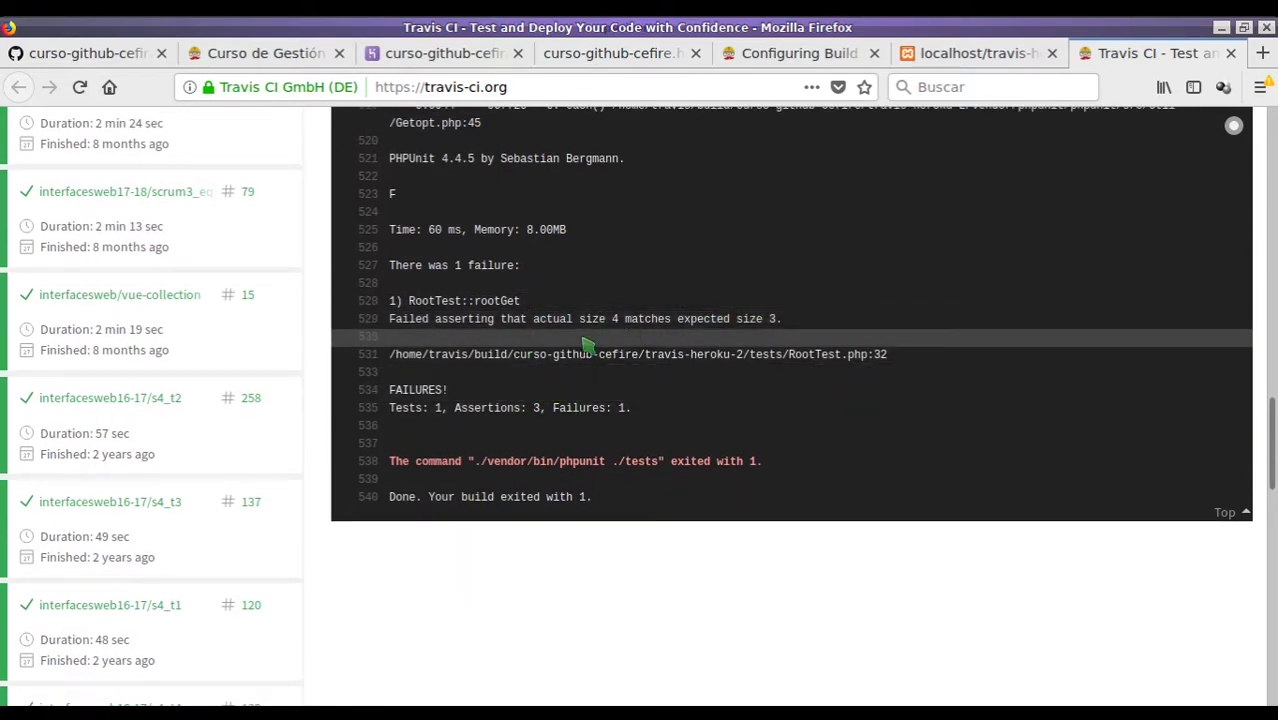
pyautogui.moveTo(605, 318); pyautogui.dragTo(641, 318)
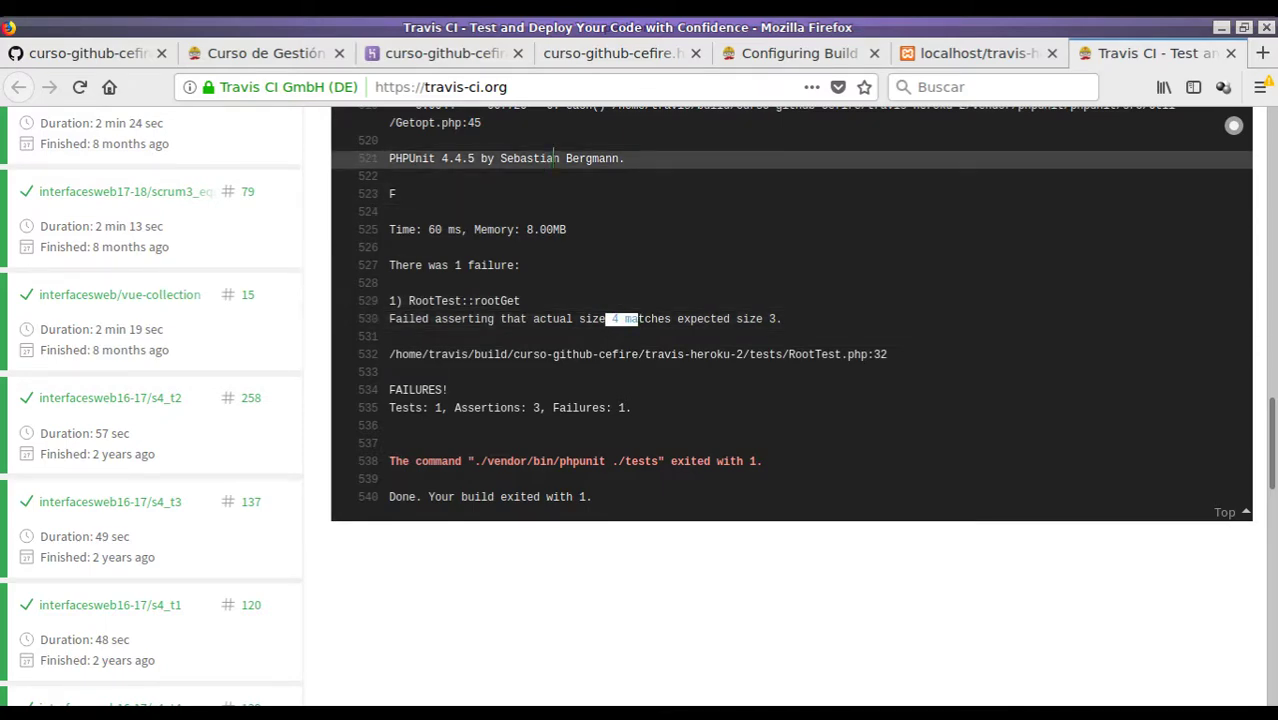
# - Remove 'videogames' from the localhost URL to load the API root with four collections
pyautogui.click(905, 58)
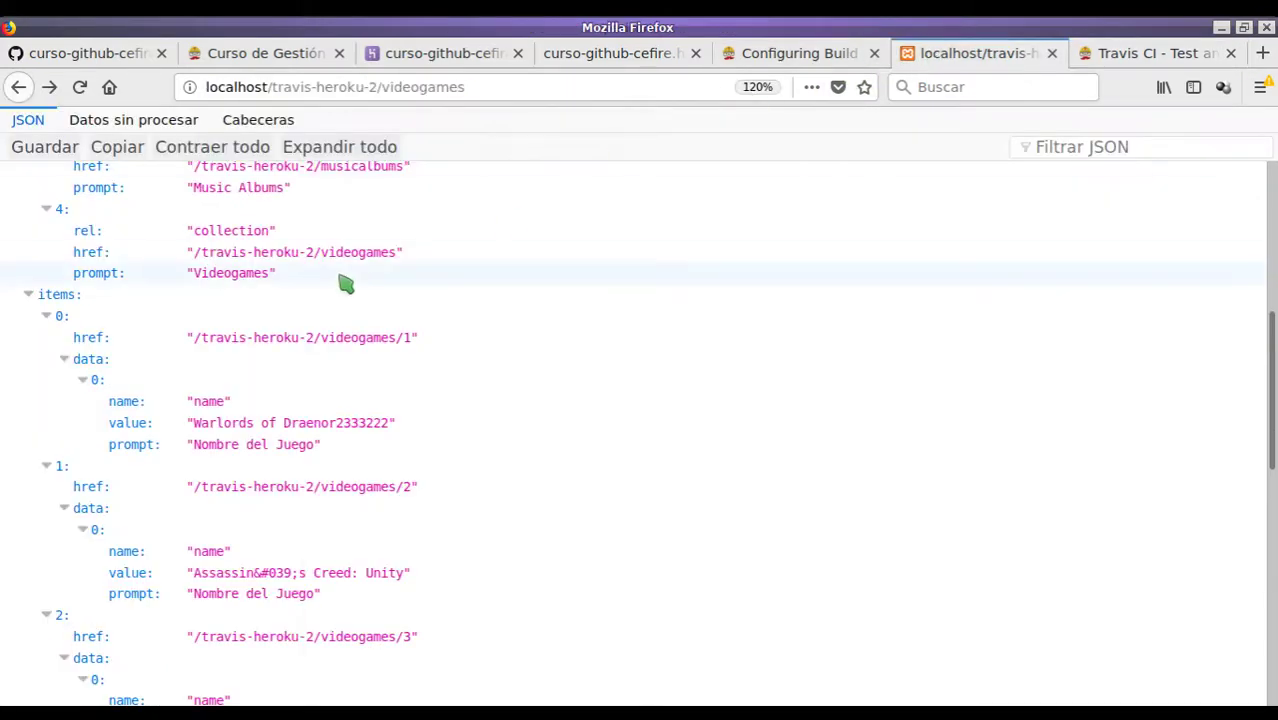
pyautogui.moveTo(378, 87); pyautogui.dragTo(565, 108)
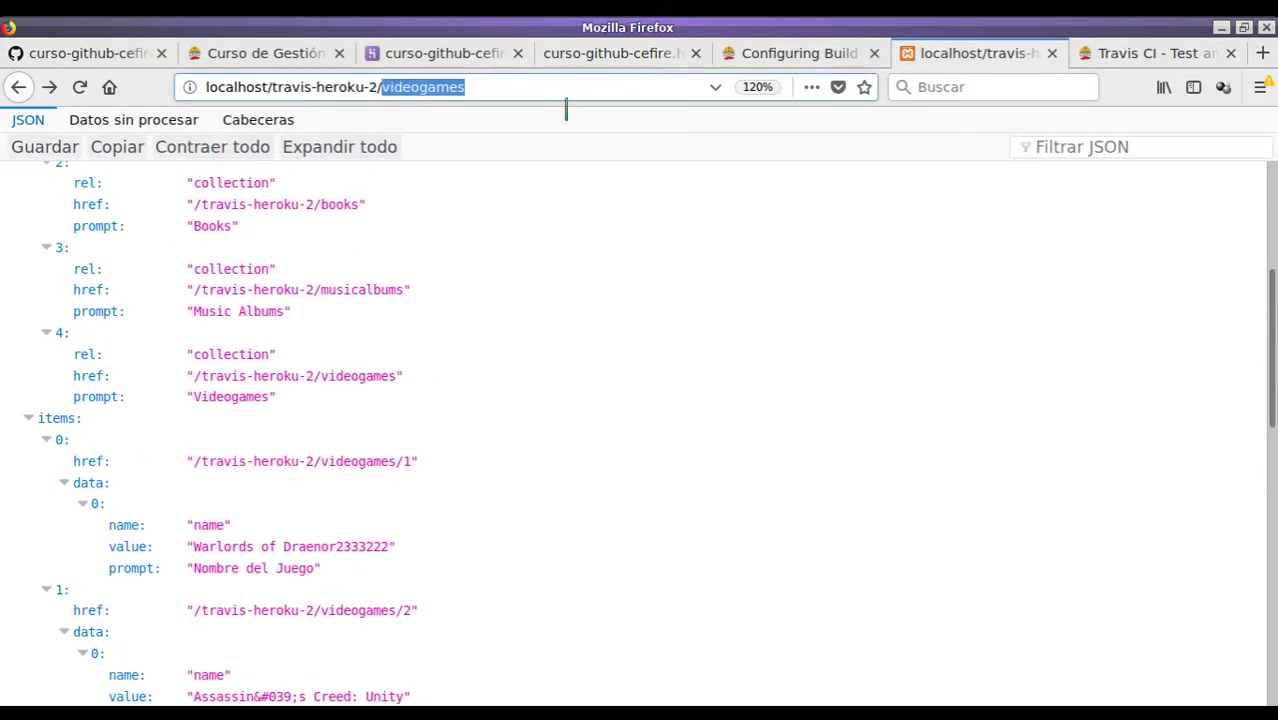
pyautogui.press('BackSpace')
pyautogui.press('Return')
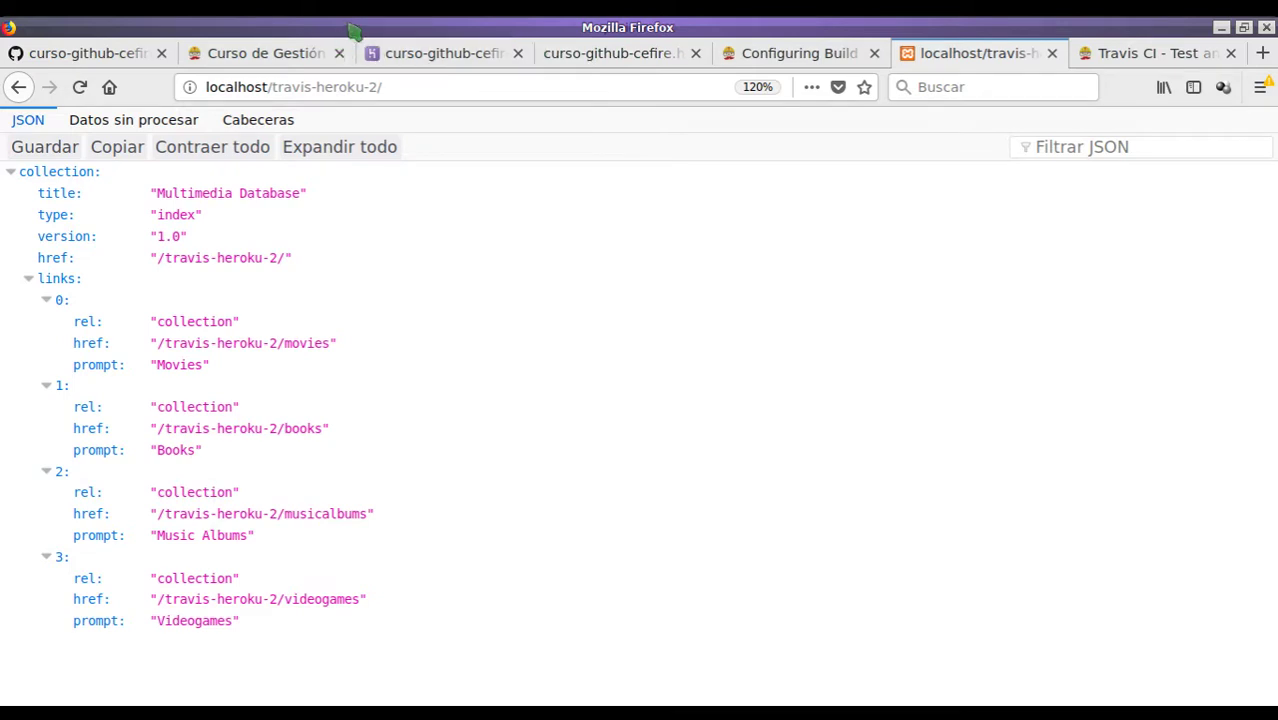
pyautogui.hotkey('alt', 'Tab')
# - Open tests/RootTest.php from the travis-heroku-2 project folder
pyautogui.hotkey('ctrl', 'x')
pyautogui.hotkey('ctrl', 'f')
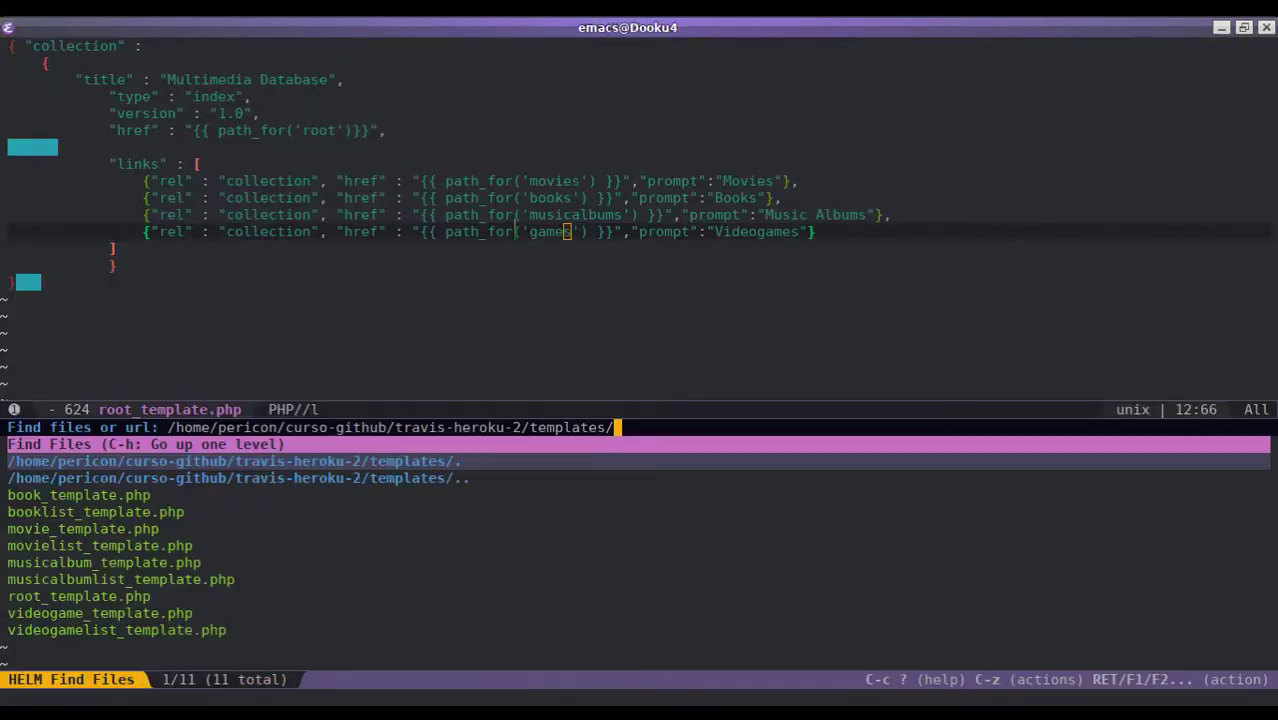
pyautogui.write('test')
pyautogui.press('Return')
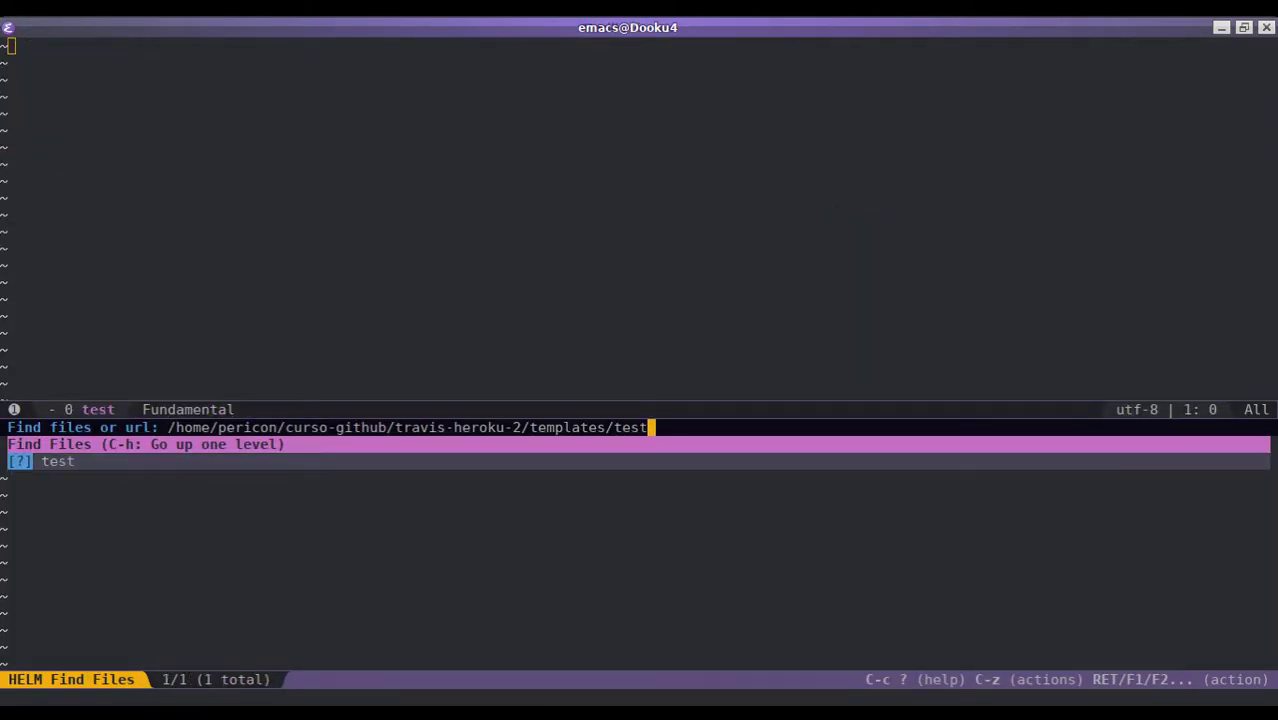
pyautogui.hotkey('ctrl', 'h')
pyautogui.hotkey('ctrl', 'h')
pyautogui.write('tests/RootTest.php')
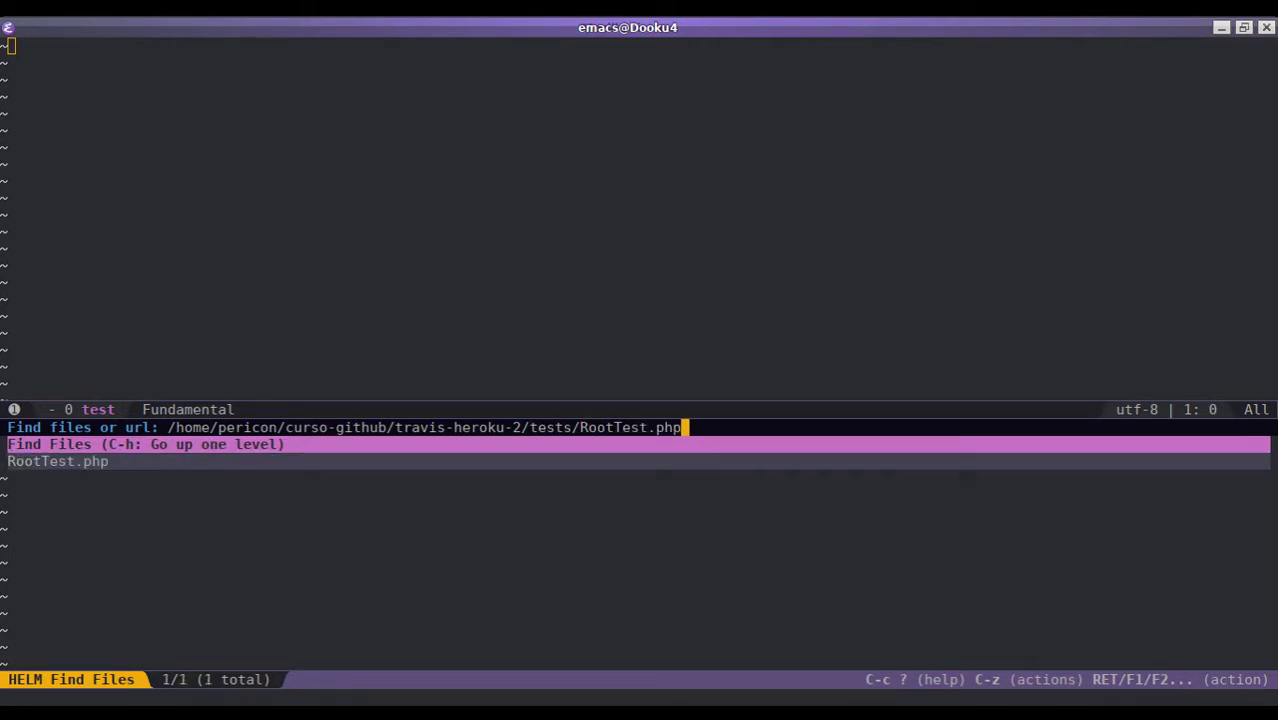
pyautogui.press('Return')
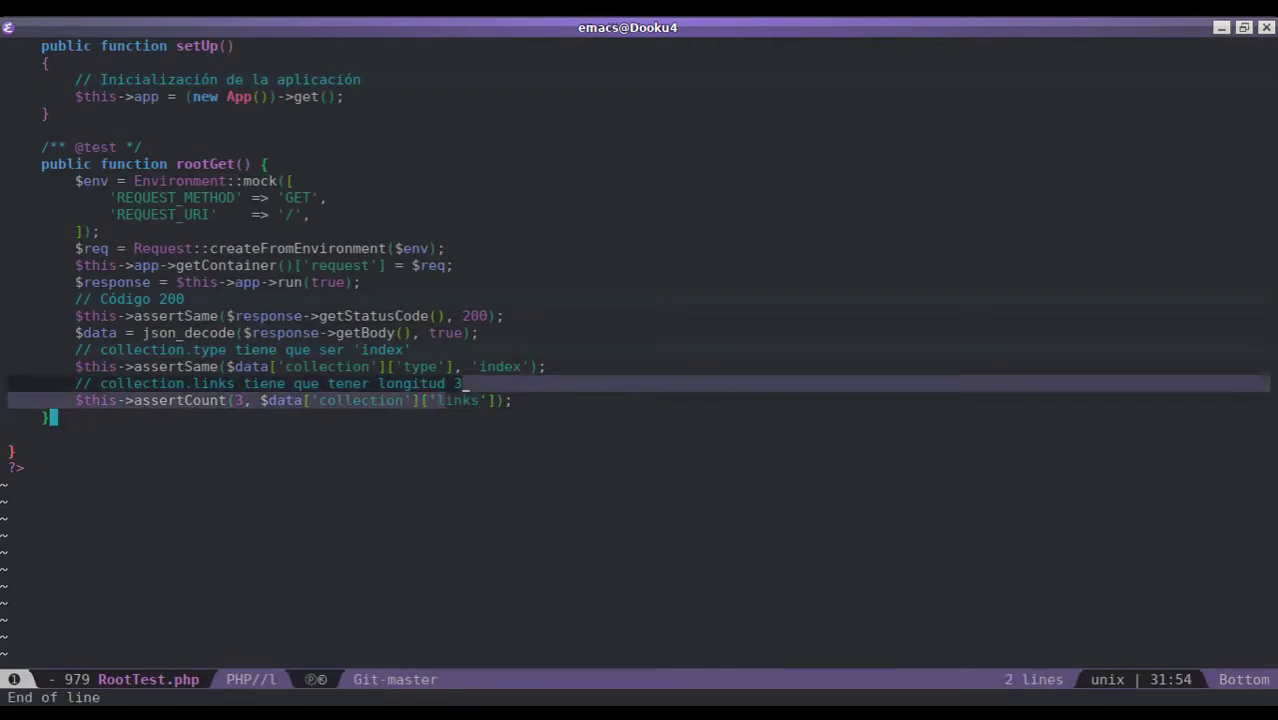
# - Change the comment and assertCount expectation from 3 to 4, then save the file
pyautogui.press('Up')
pyautogui.press('Escape')
pyautogui.write('j')
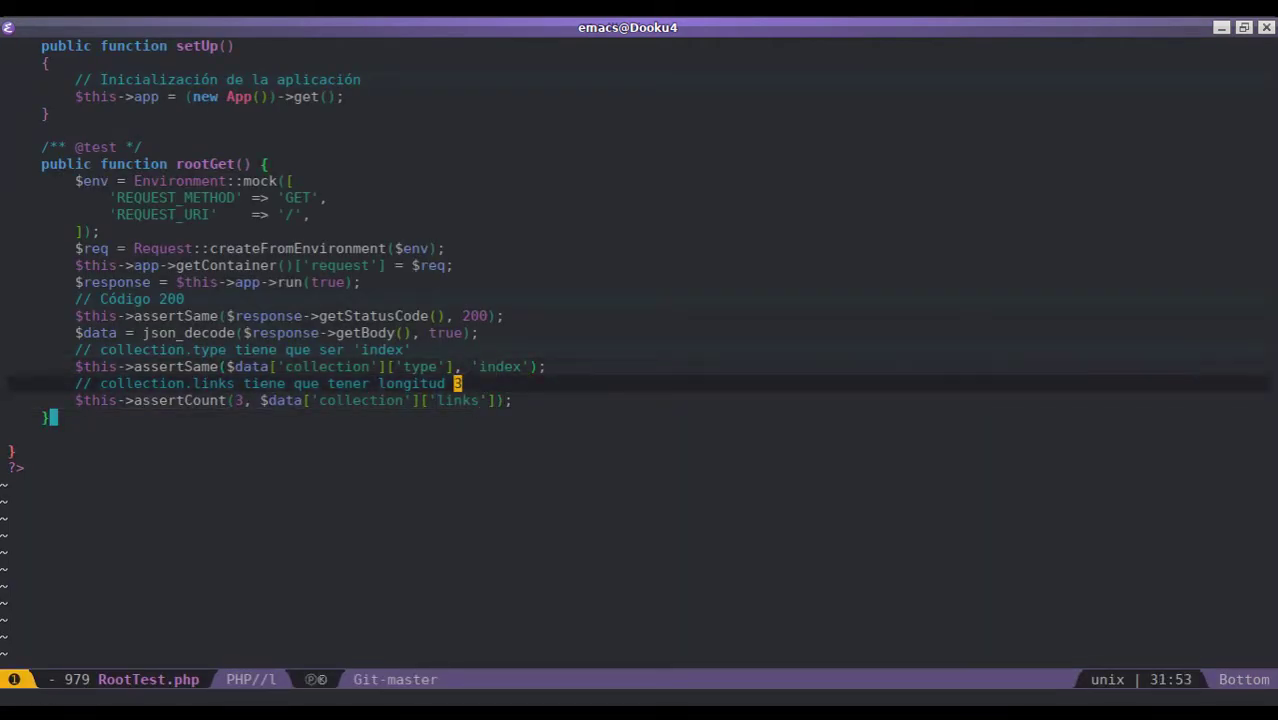
pyautogui.write('s4')
pyautogui.press('Escape')
pyautogui.press('j')
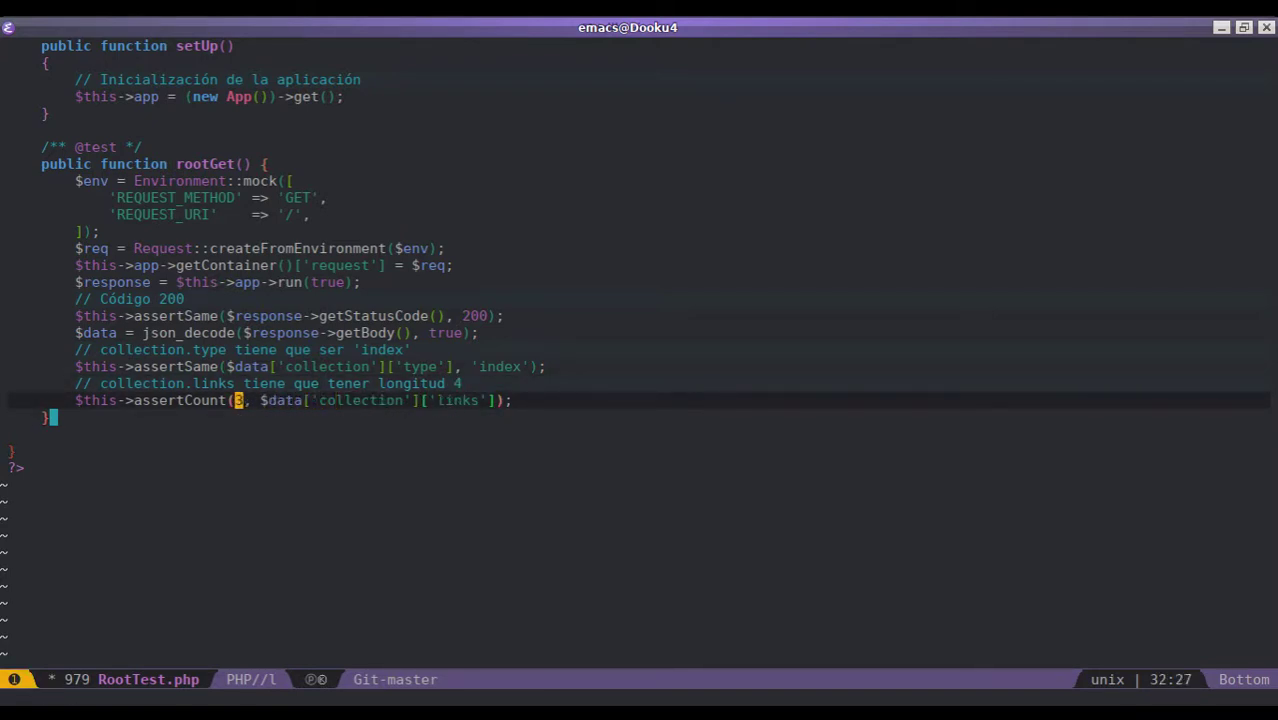
pyautogui.write('s4')
pyautogui.press('Escape')
pyautogui.press('w')
pyautogui.press('w')
pyautogui.press('w')
pyautogui.hotkey('ctrl', 'x')
pyautogui.hotkey('ctrl', 's')
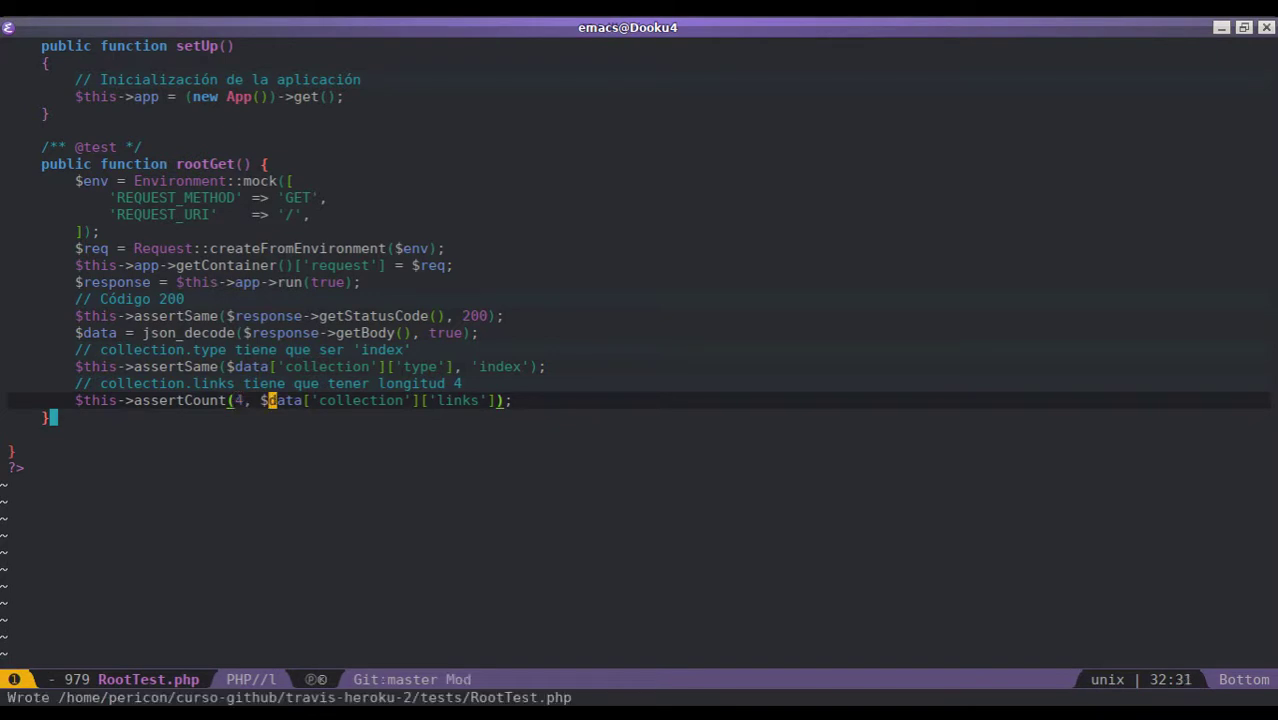
# - Reload the live curso-github-cefire.herokuapp.com index, still listing only Movies, Books and Music Albums
pyautogui.hotkey('ctrl', 'x')
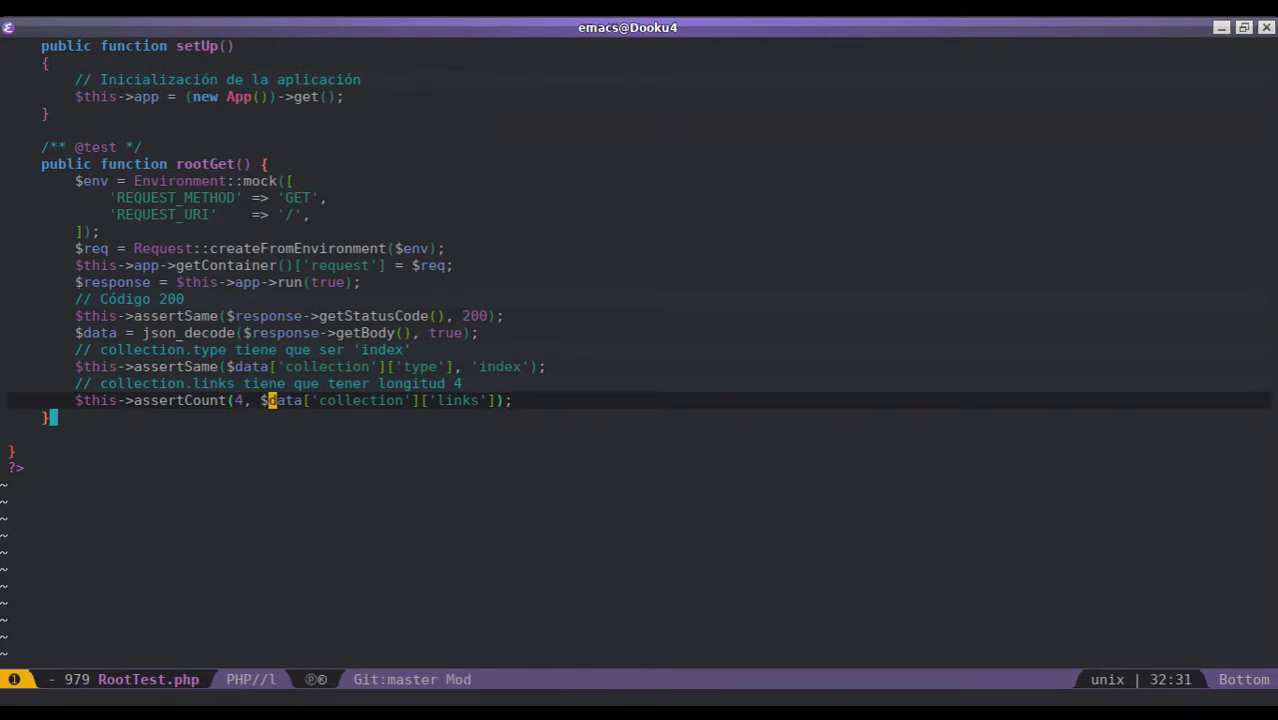
pyautogui.hotkey('alt', 'Tab')
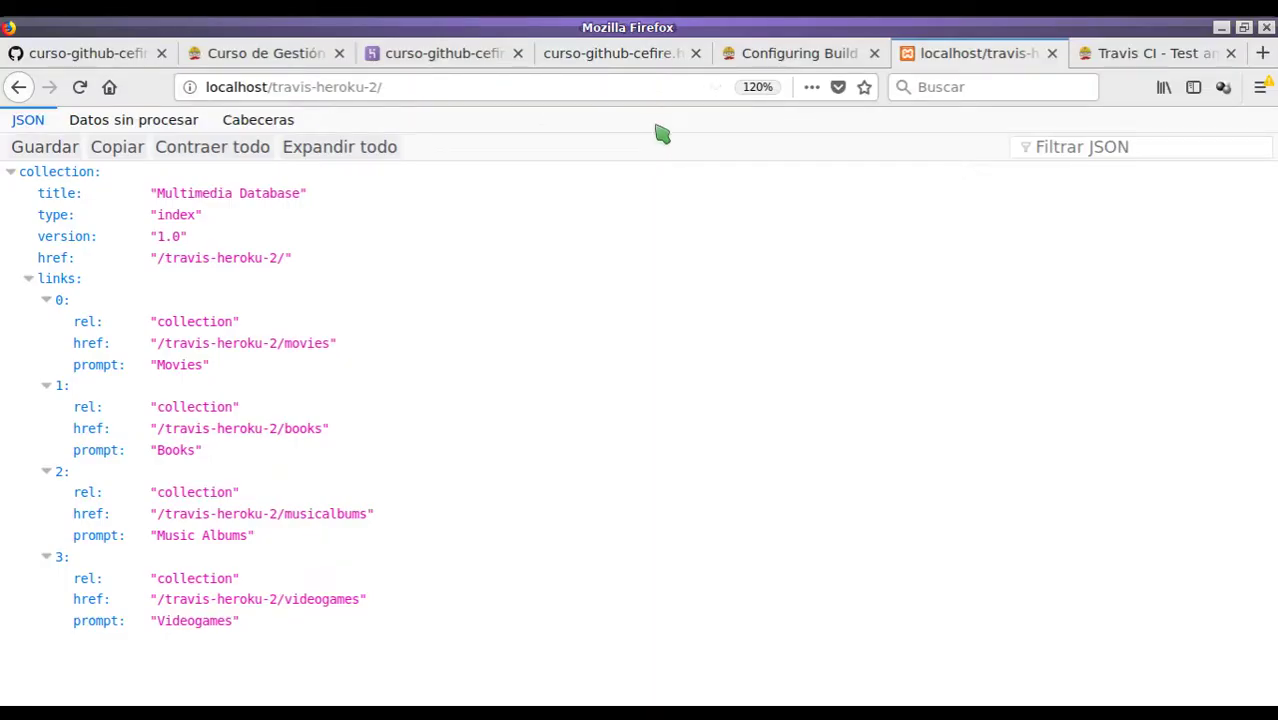
pyautogui.click(1150, 56)
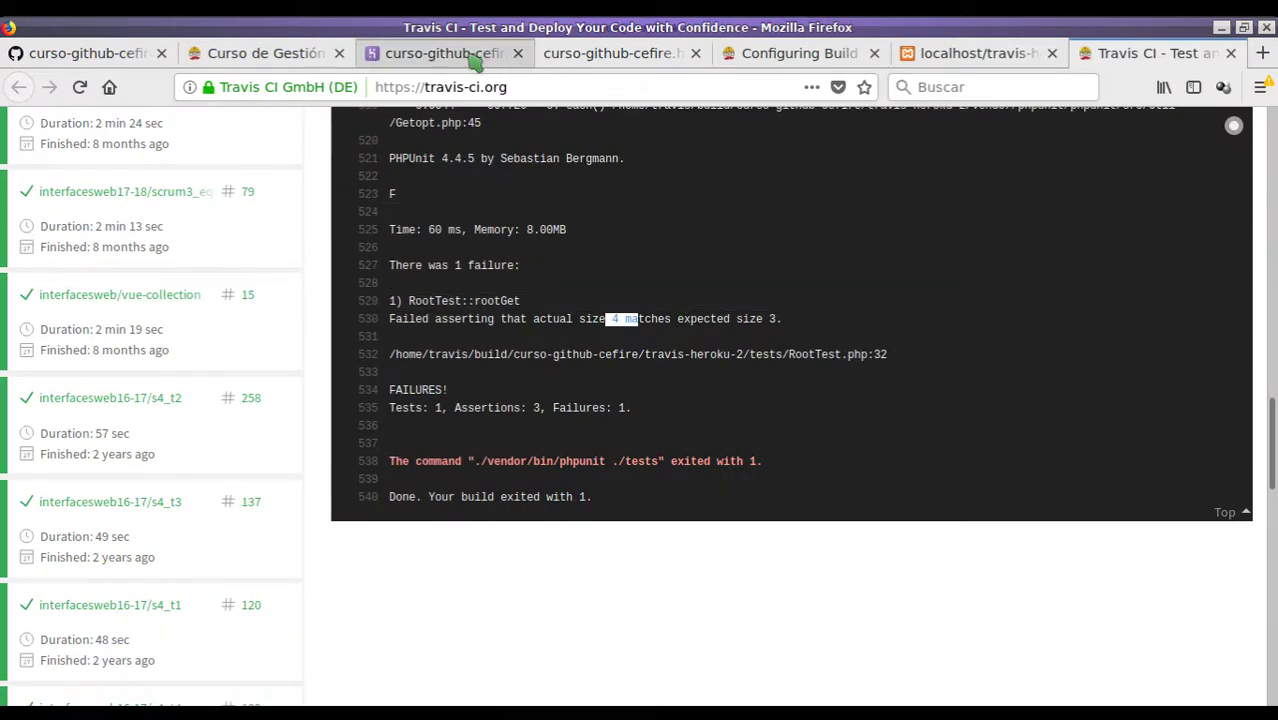
pyautogui.click(472, 56)
pyautogui.click(578, 58)
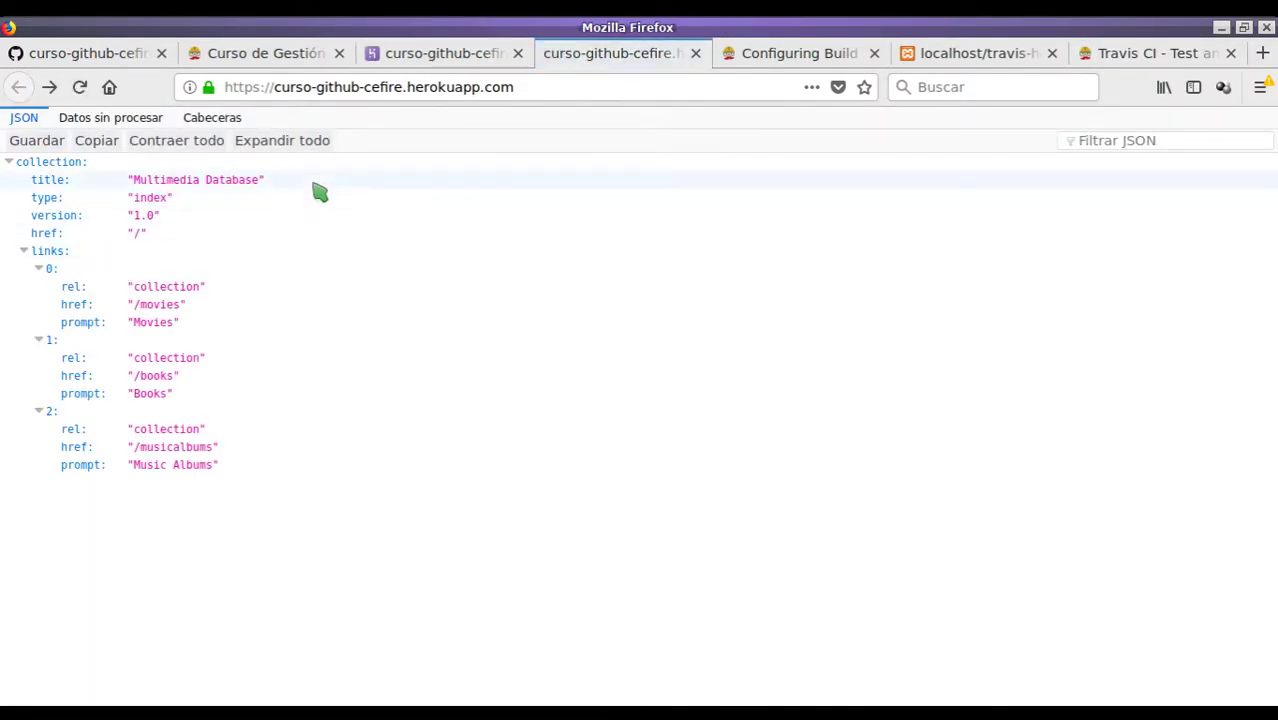
pyautogui.press('F5')
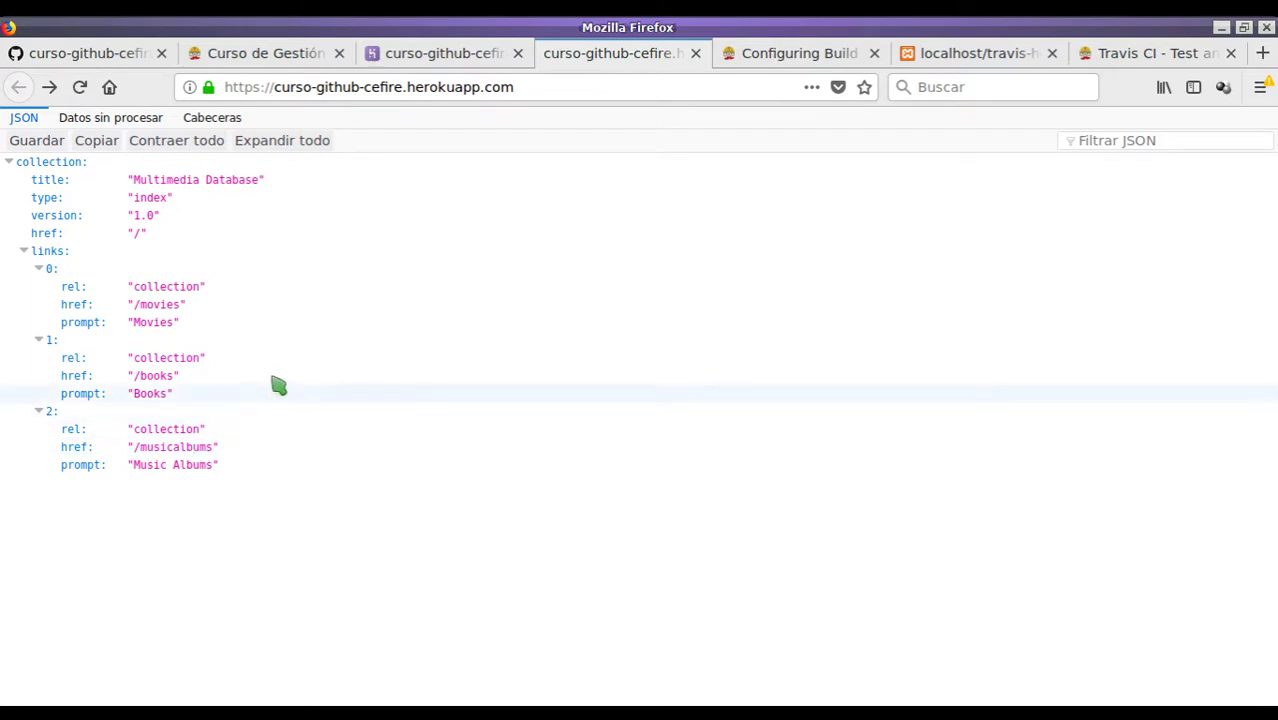
# - Stage the RootTest.php fix, commit it as "Corrijo test" and push to master
pyautogui.hotkey('alt', 'Tab')
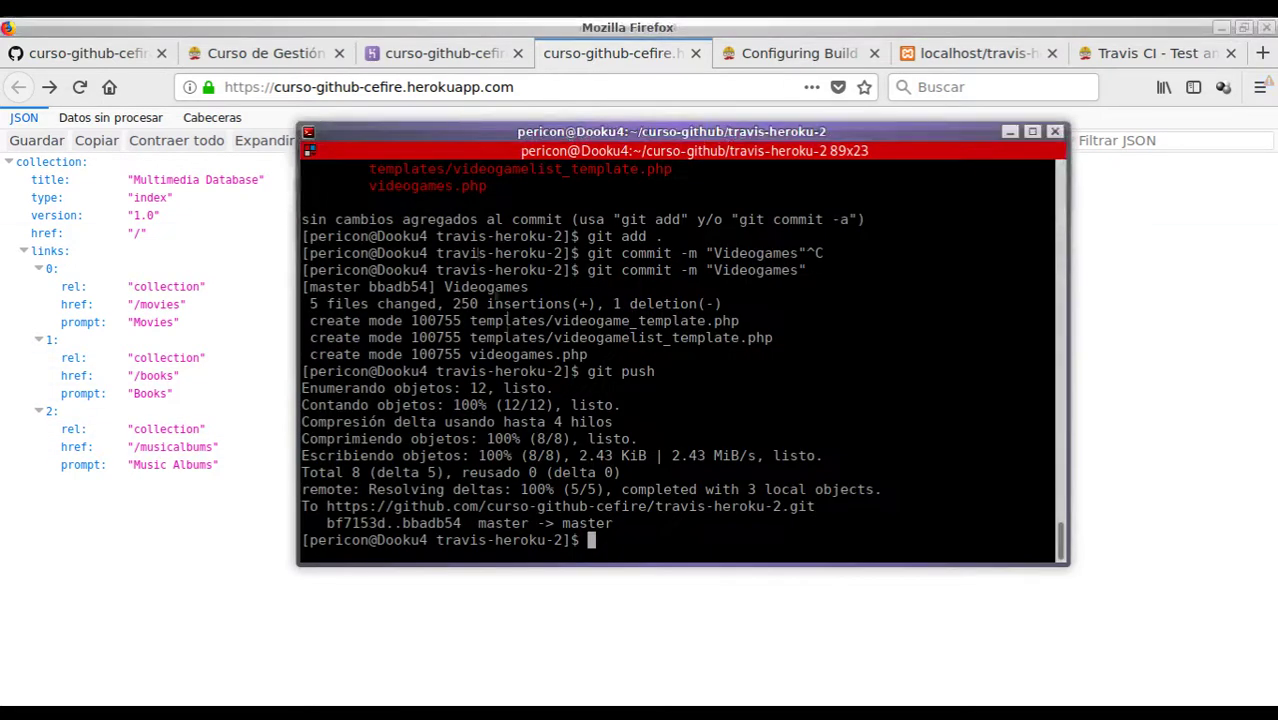
pyautogui.hotkey('ctrl', 'l')
pyautogui.write('git status')
pyautogui.press('Return')
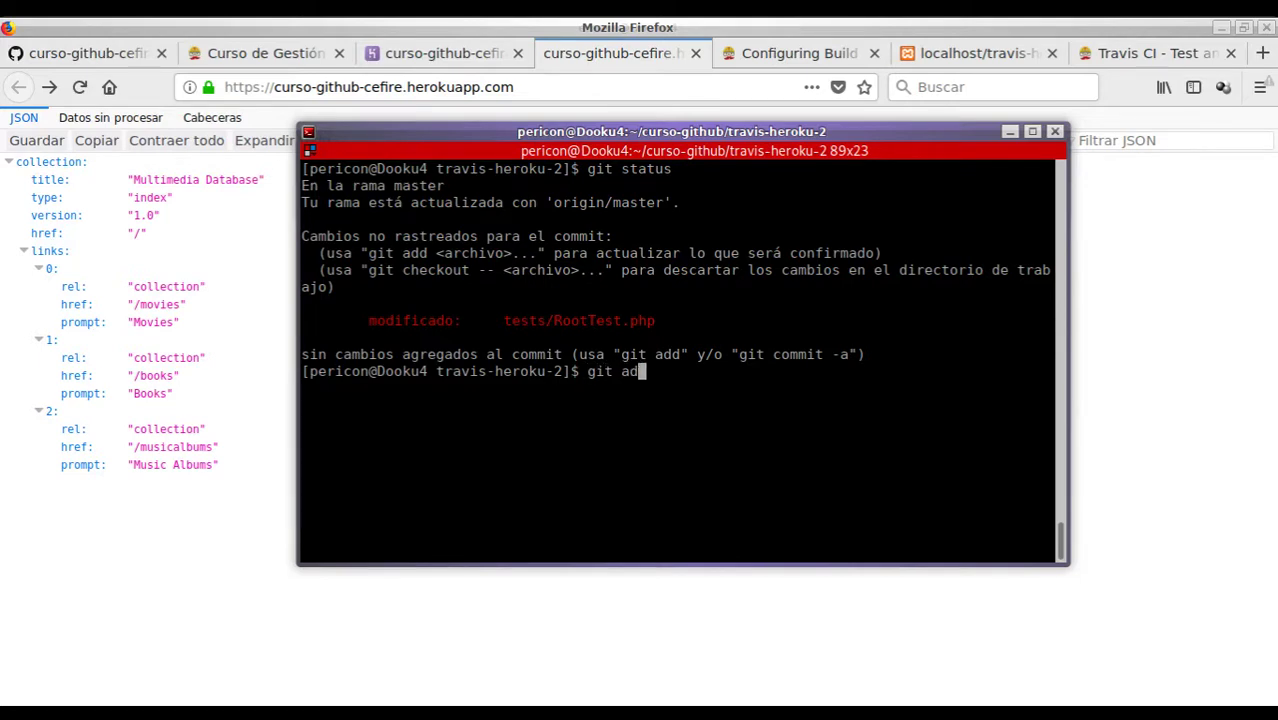
pyautogui.write('git add .')
pyautogui.press('Return')
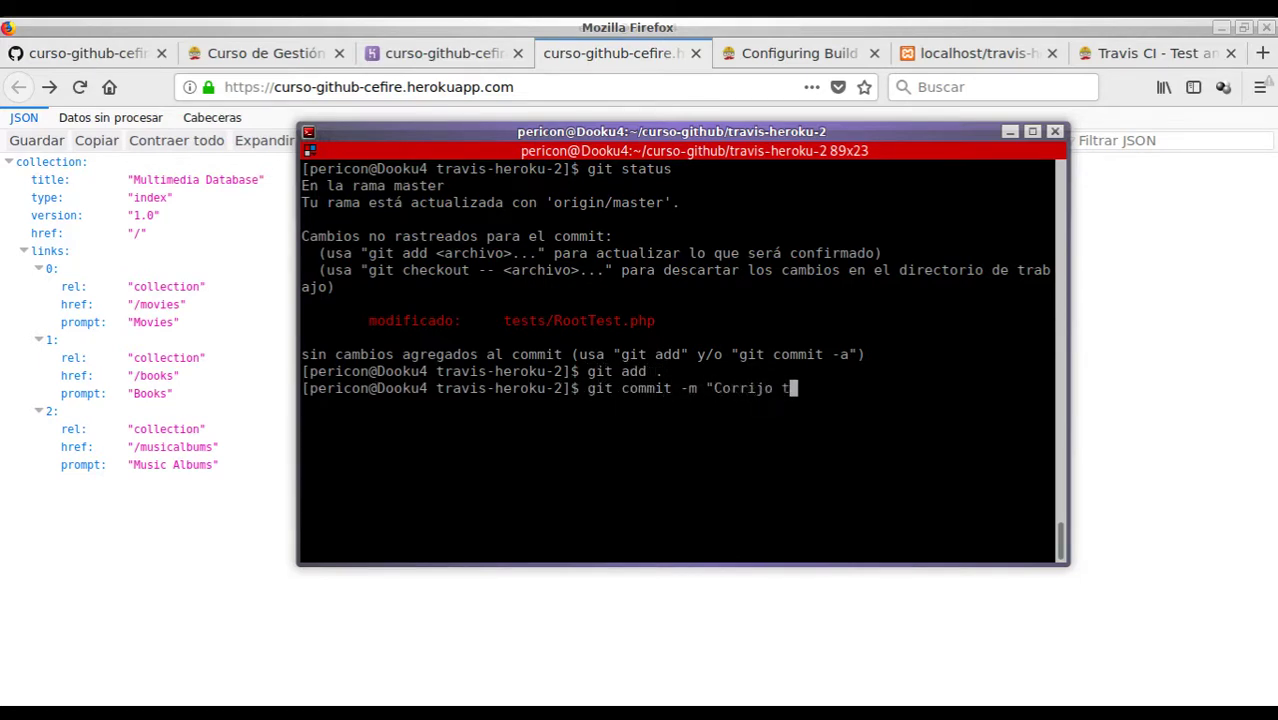
pyautogui.write('git commit -m "Corrijo test"')
pyautogui.press('Return')
pyautogui.write('g')
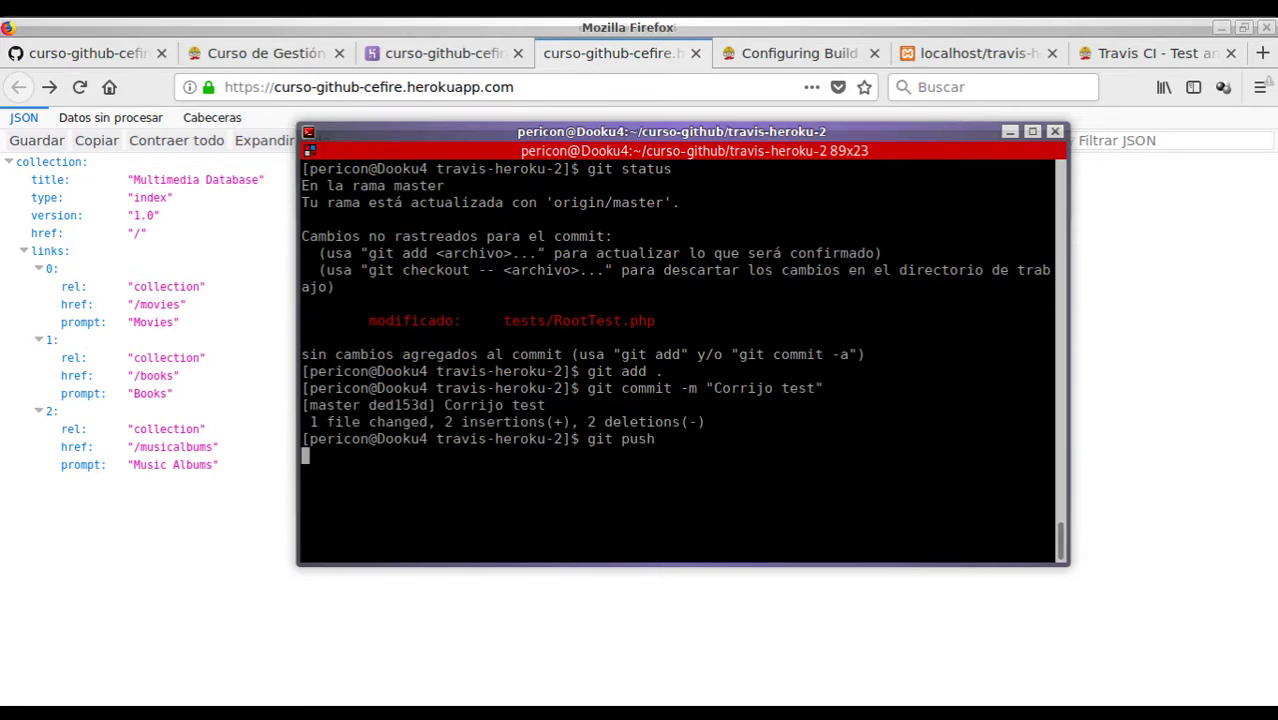
pyautogui.write('it push')
pyautogui.press('Return')
pyautogui.click(1145, 57)
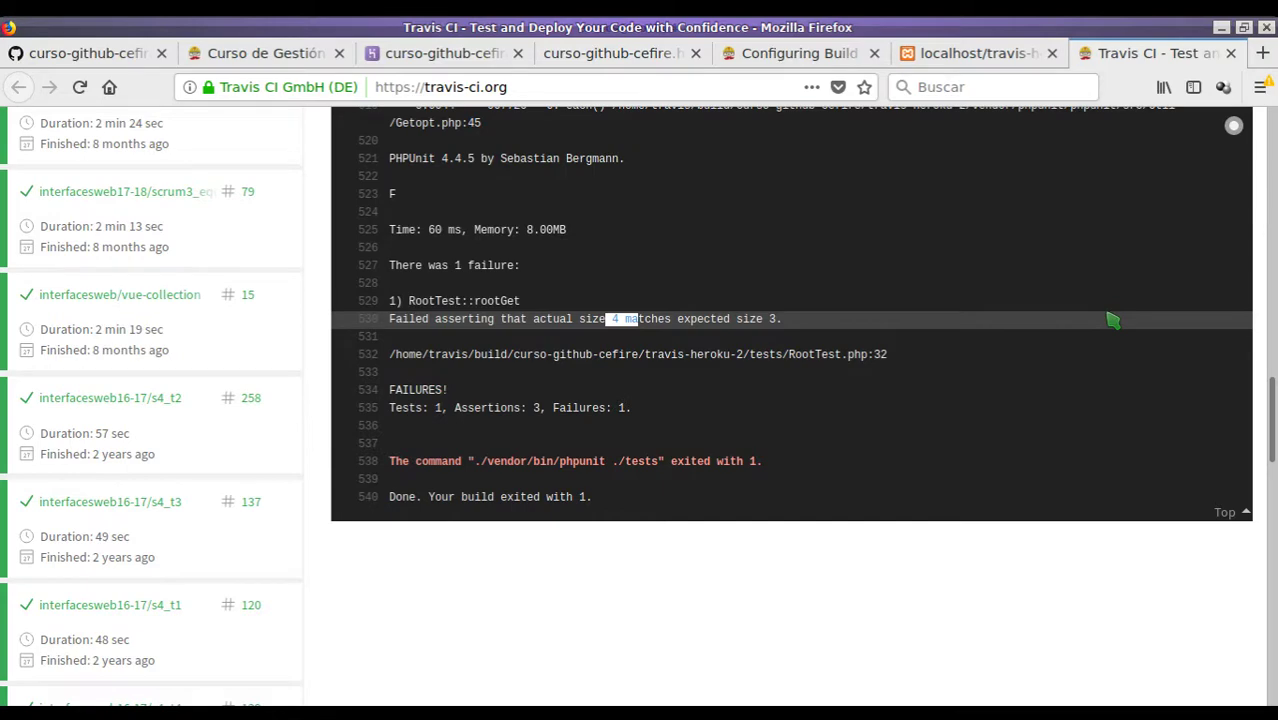
# - Scroll through build #14's log to confirm OK (1 test, 3 assertions) and the deploy
pyautogui.press('Home')
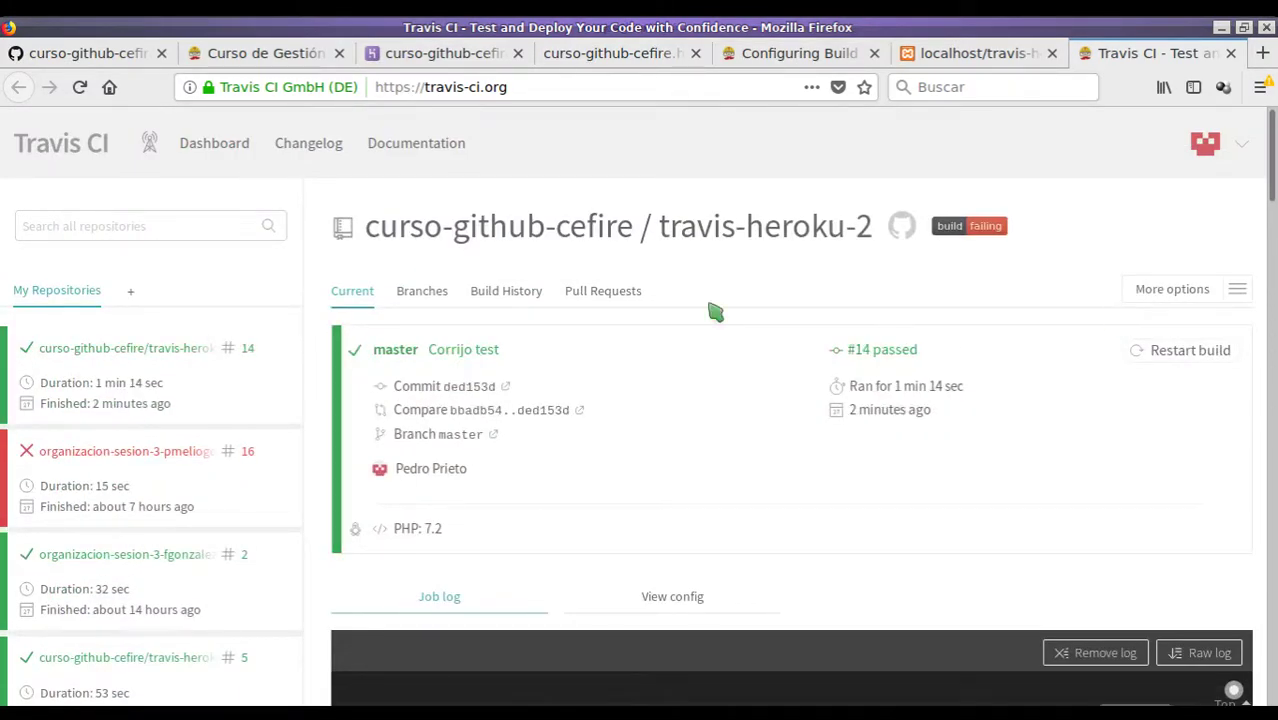
pyautogui.scroll(-3, 528, 352)
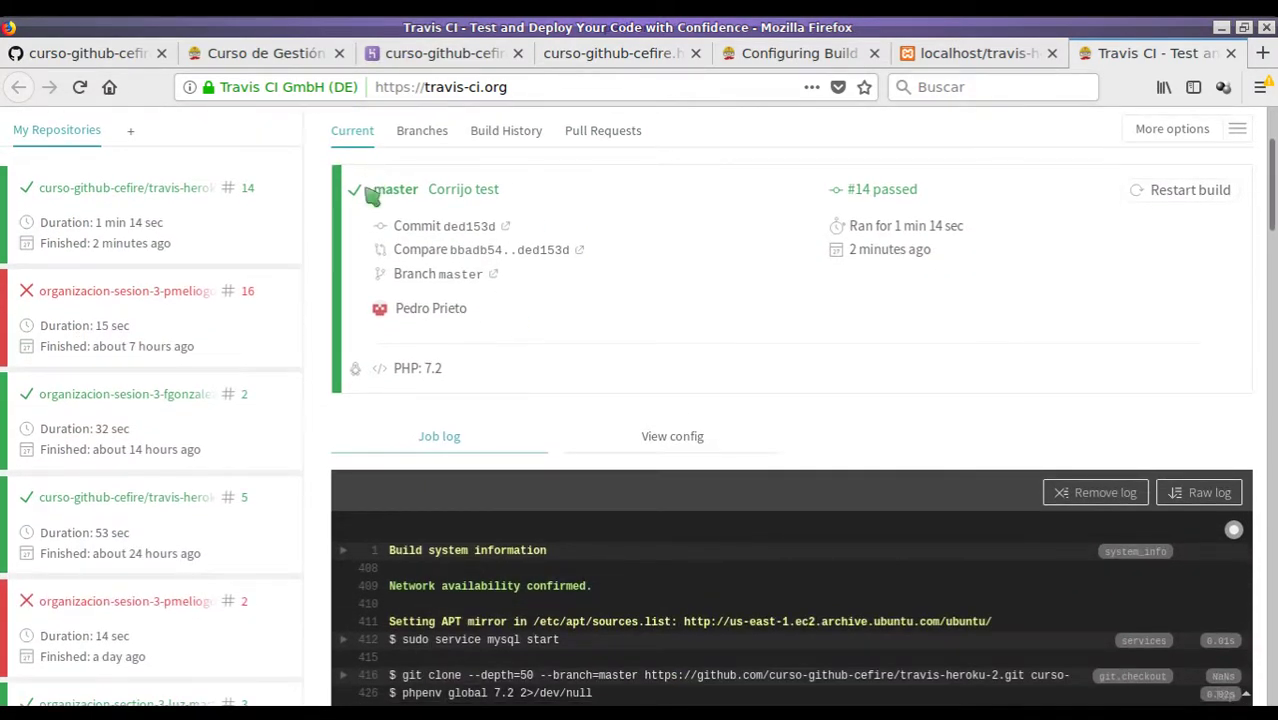
pyautogui.scroll(-15, 365, 190)
pyautogui.scroll(-5, 640, 400)
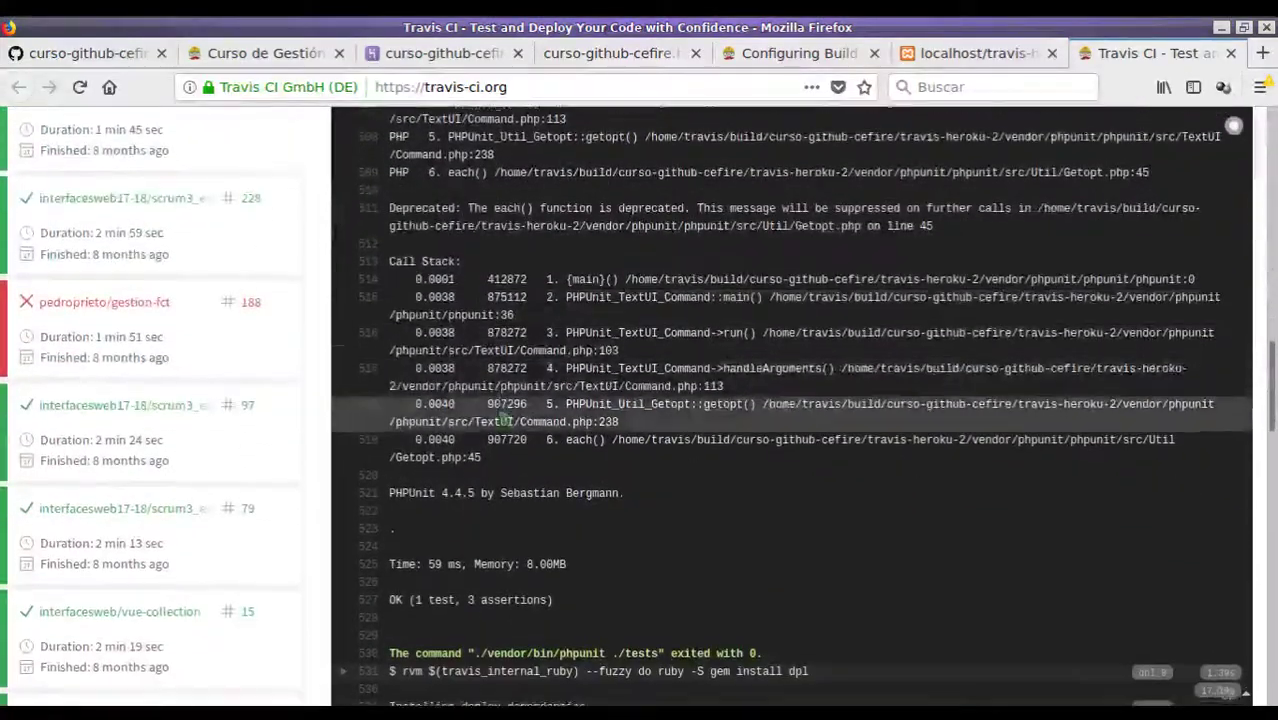
pyautogui.moveTo(416, 443); pyautogui.dragTo(553, 443)
pyautogui.scroll(-3, 440, 495)
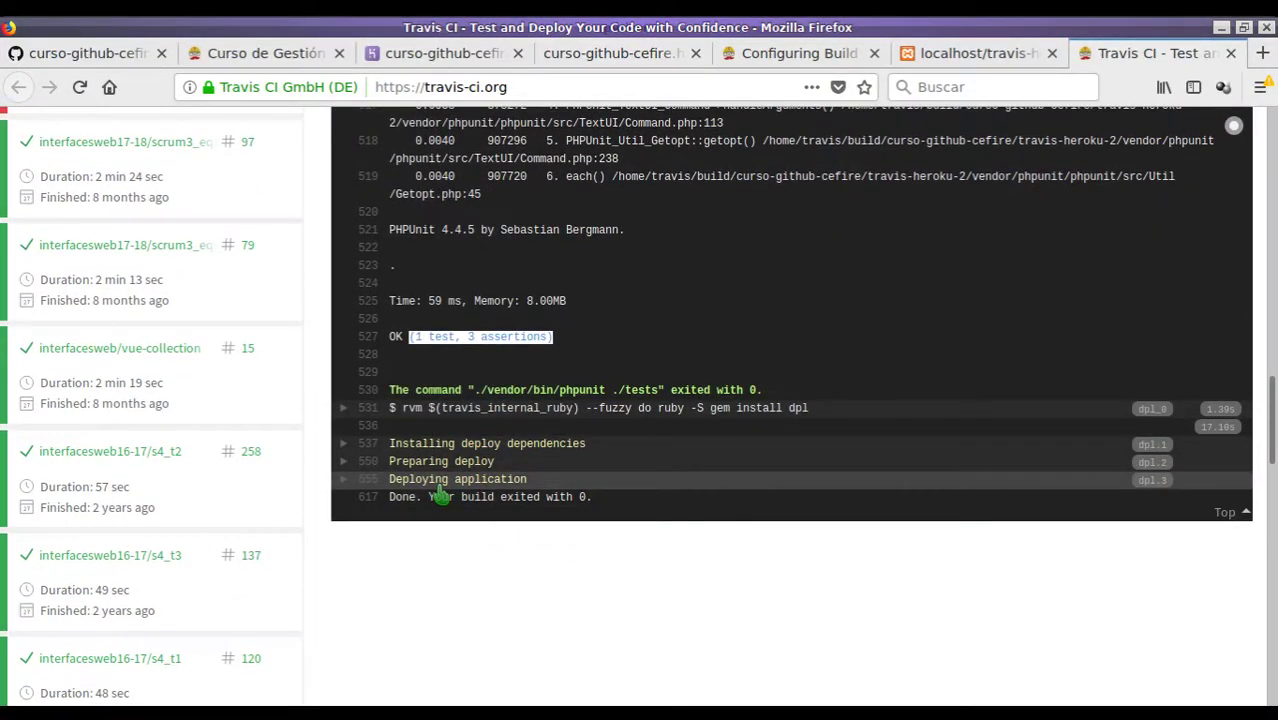
pyautogui.click(590, 55)
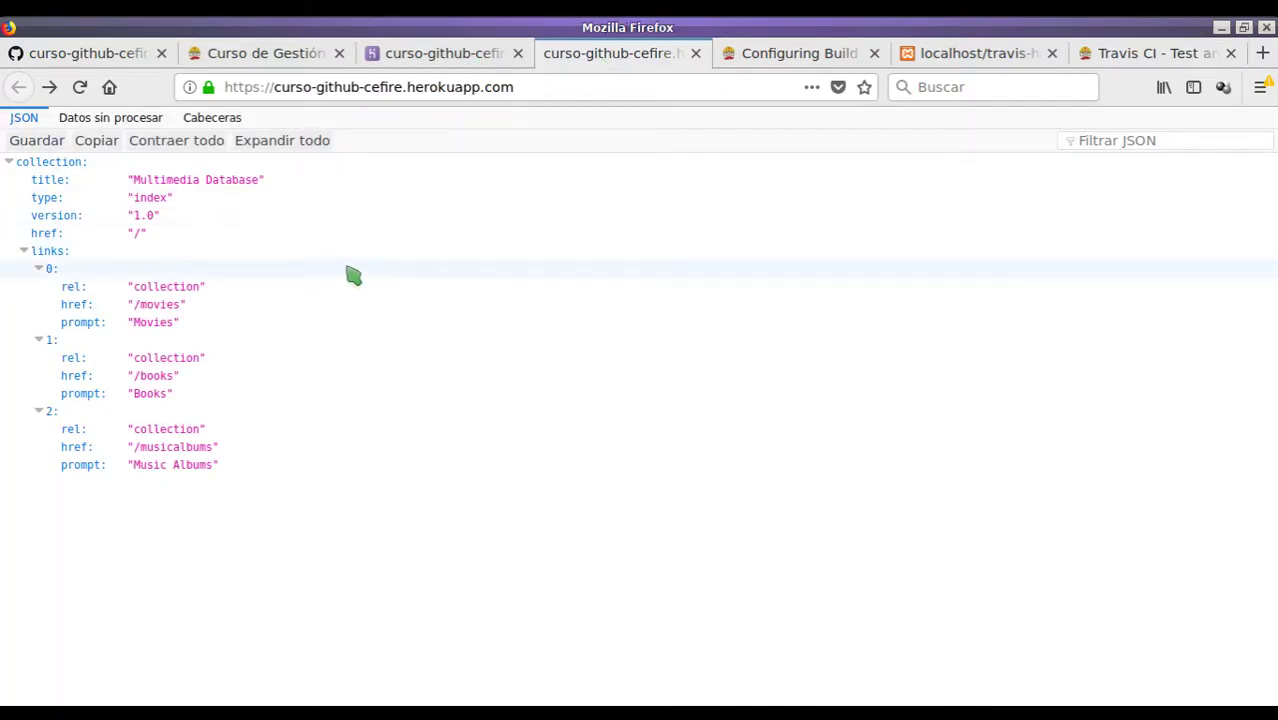
# - Zoom the live app to 130%, reload it, and load its /videogames collection
pyautogui.hotkey('ctrl', '+')
pyautogui.hotkey('ctrl', '+')
pyautogui.hotkey('ctrl', '+')
pyautogui.press('F5')
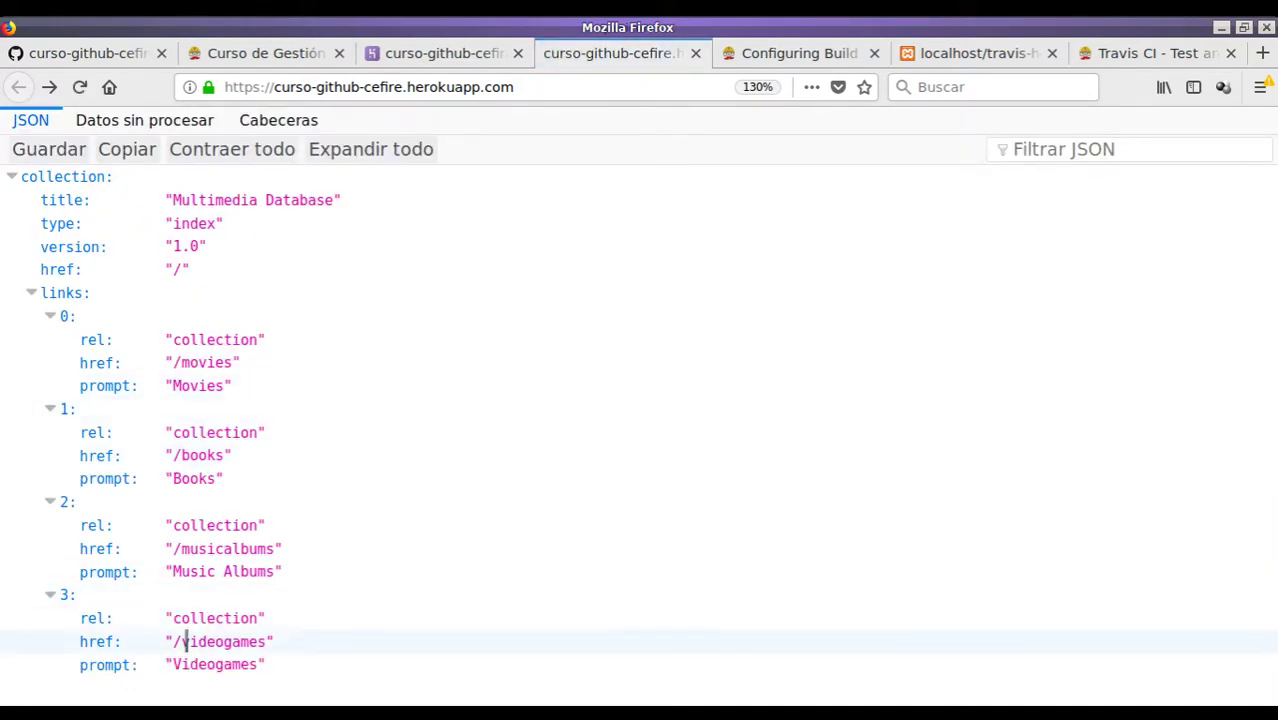
pyautogui.moveTo(172, 641); pyautogui.dragTo(268, 641)
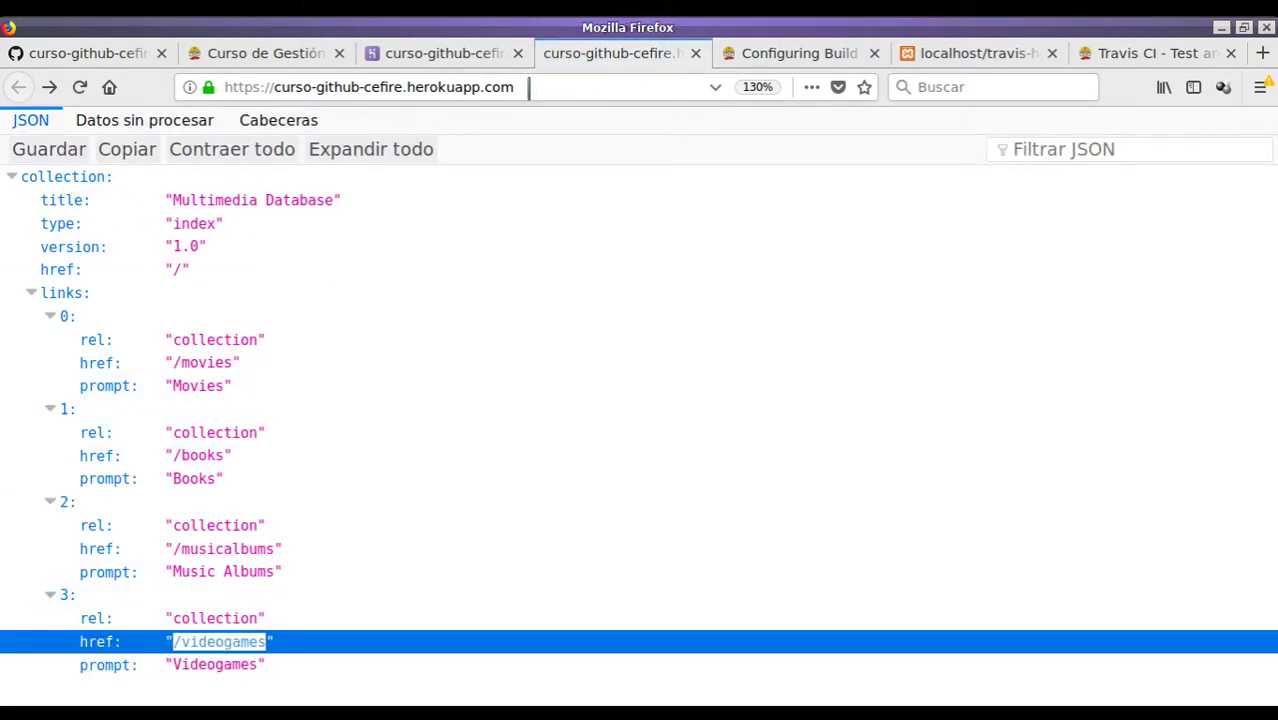
pyautogui.click(563, 86)
pyautogui.write('/video')
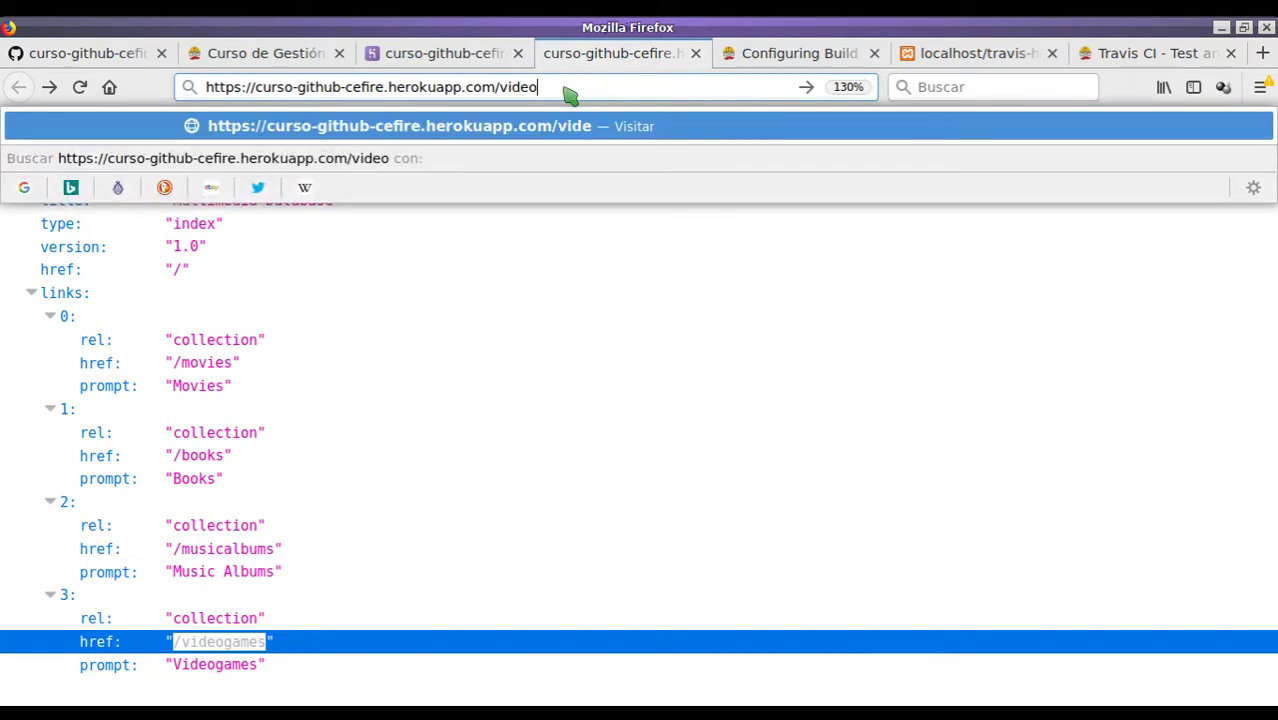
pyautogui.write('games')
pyautogui.press('Return')
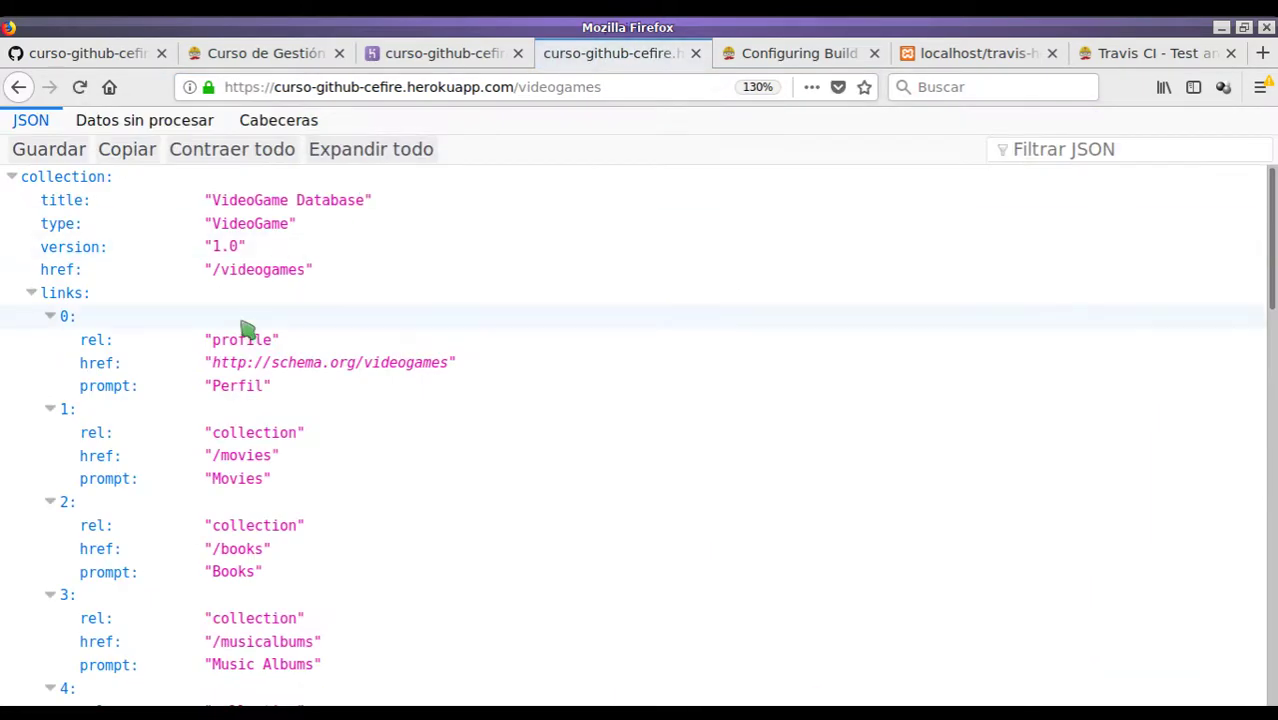
pyautogui.click(33, 295)
pyautogui.scroll(-2, 220, 330)
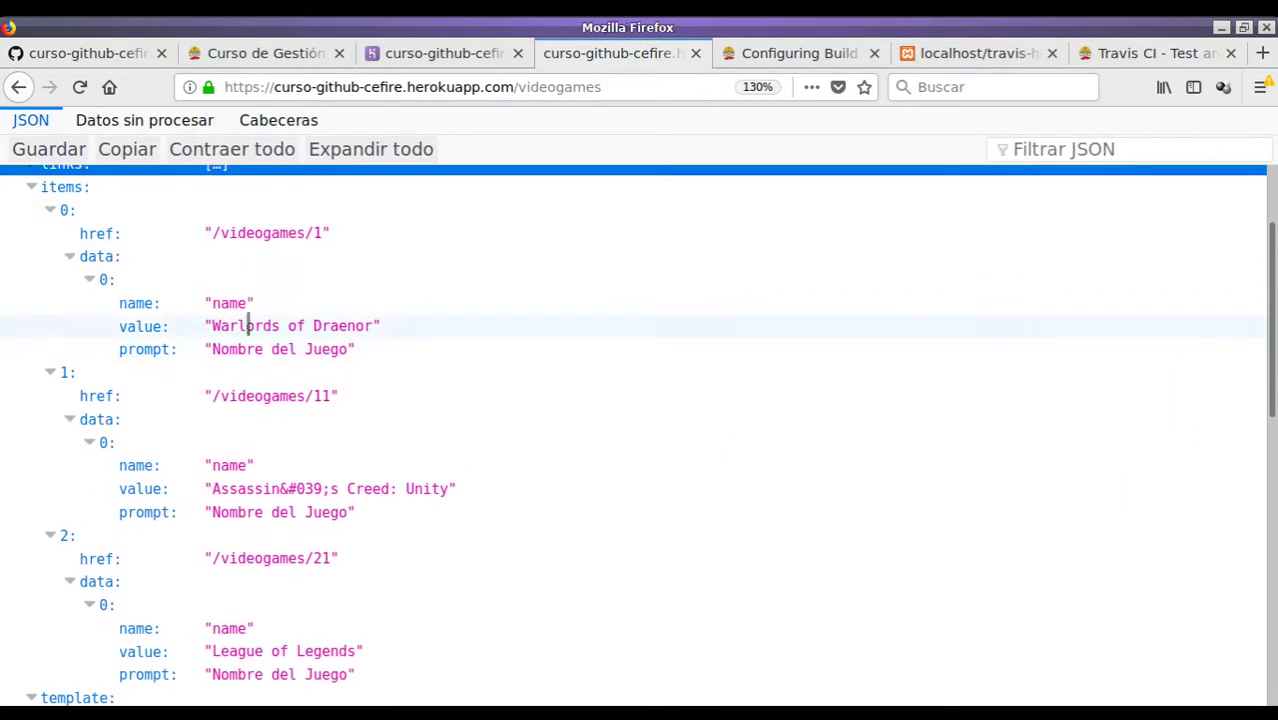
pyautogui.scroll(-4, 291, 325)
pyautogui.scroll(5, 351, 416)
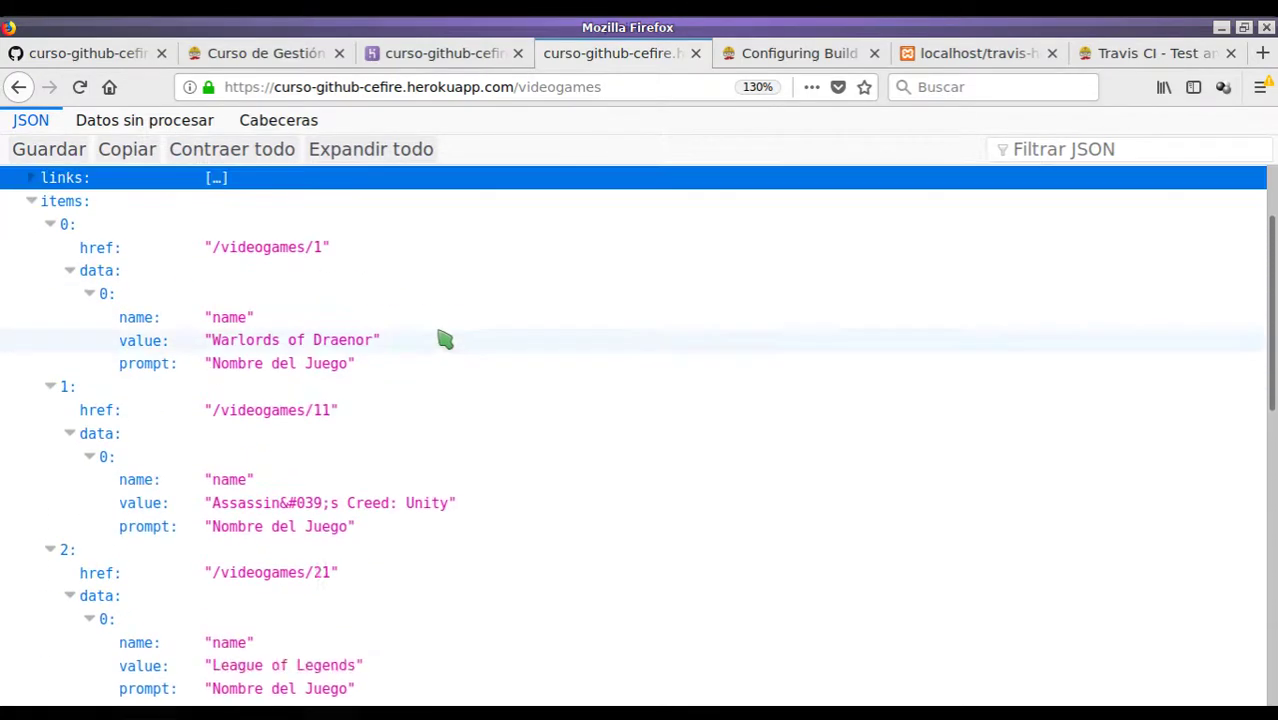
# - Open /videogames/1 on the live app, then return to the collection
pyautogui.click(648, 86)
pyautogui.write('/1')
pyautogui.press('Return')
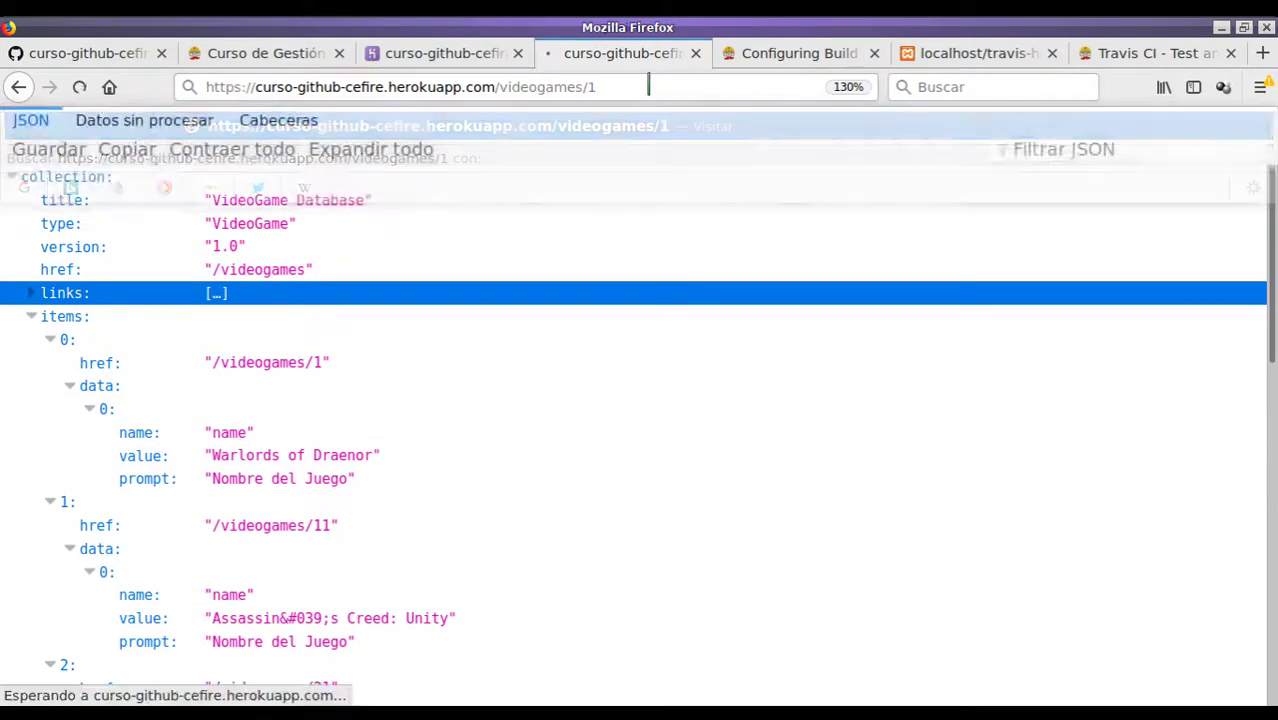
pyautogui.scroll(-8, 351, 305)
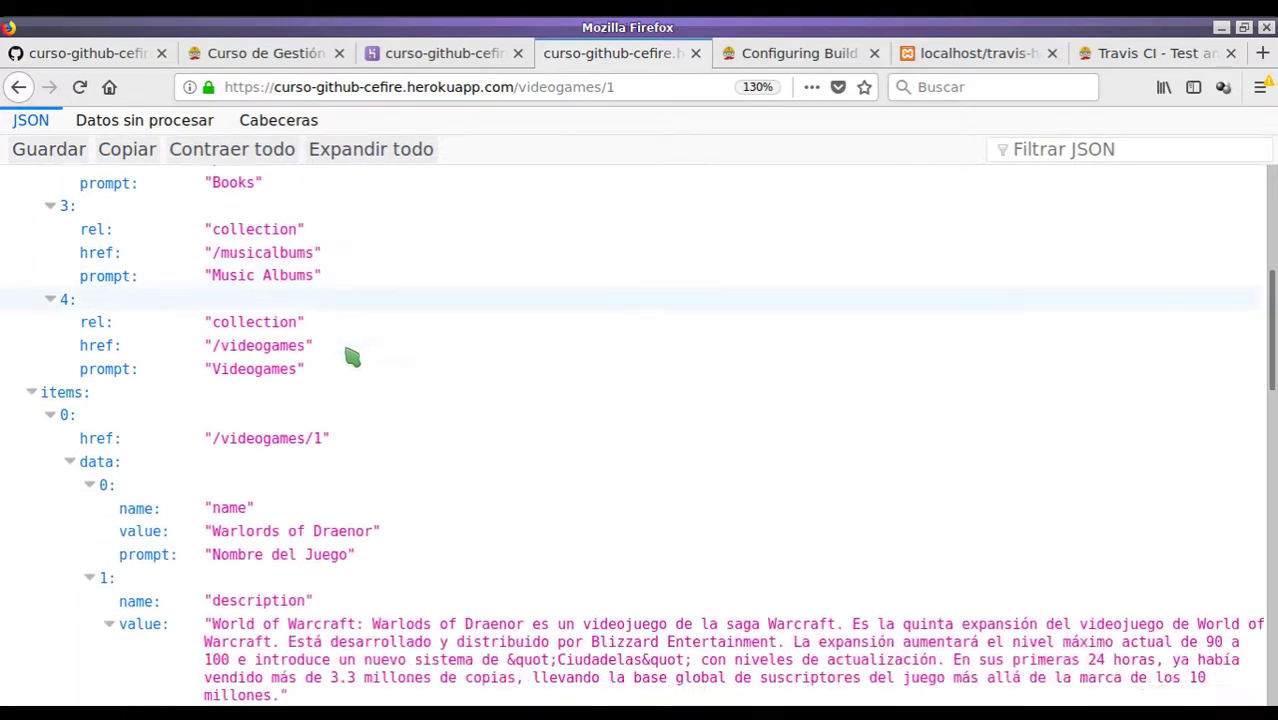
pyautogui.scroll(-2, 300, 345)
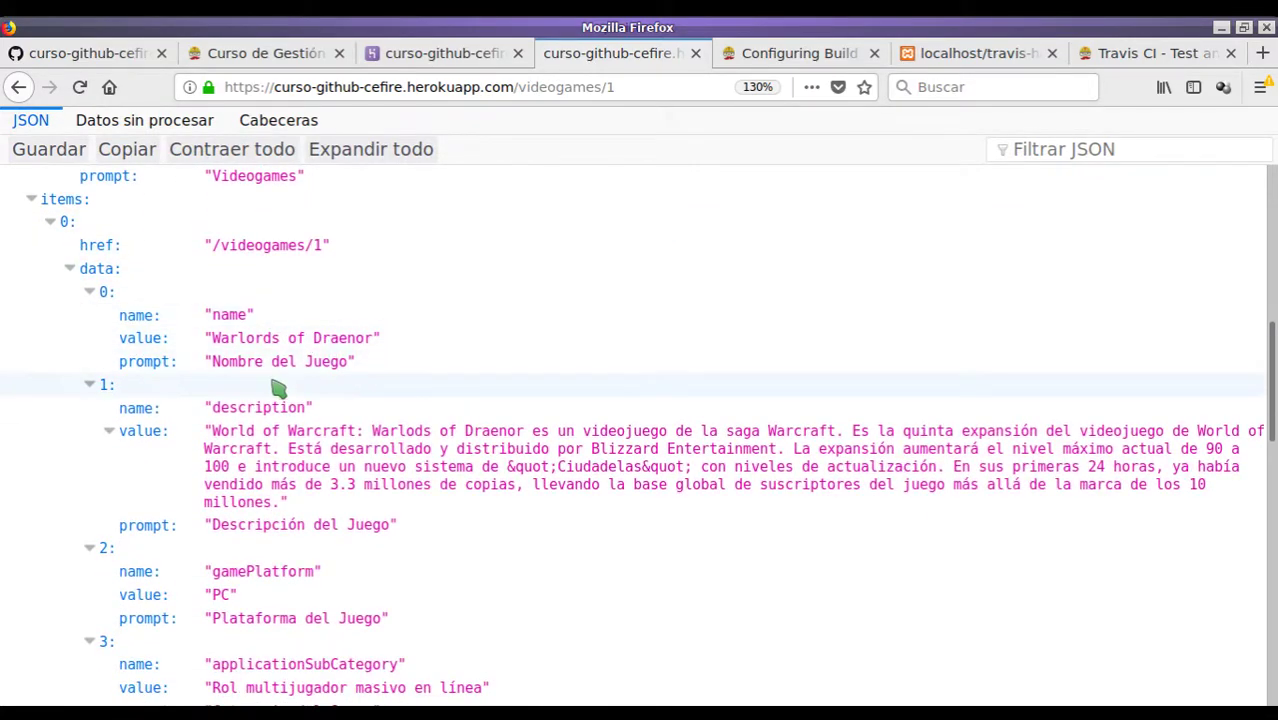
pyautogui.scroll(-6, 290, 393)
pyautogui.scroll(15, 278, 397)
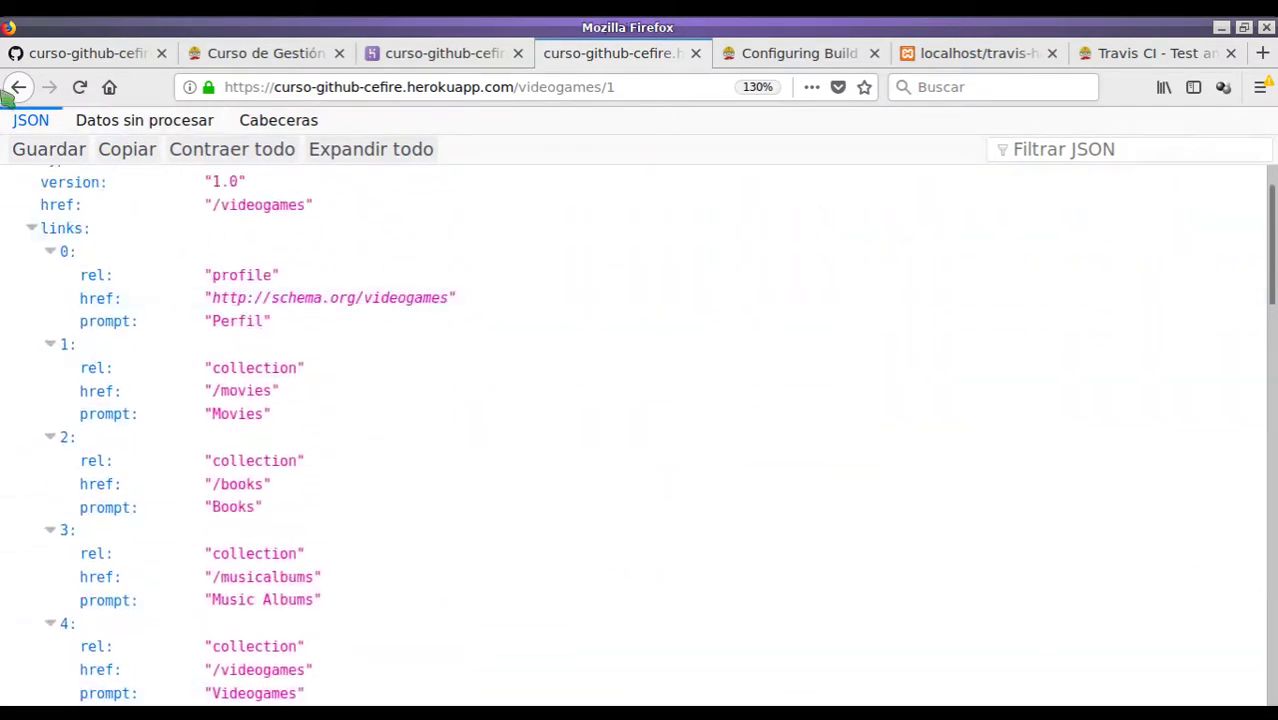
pyautogui.click(19, 89)
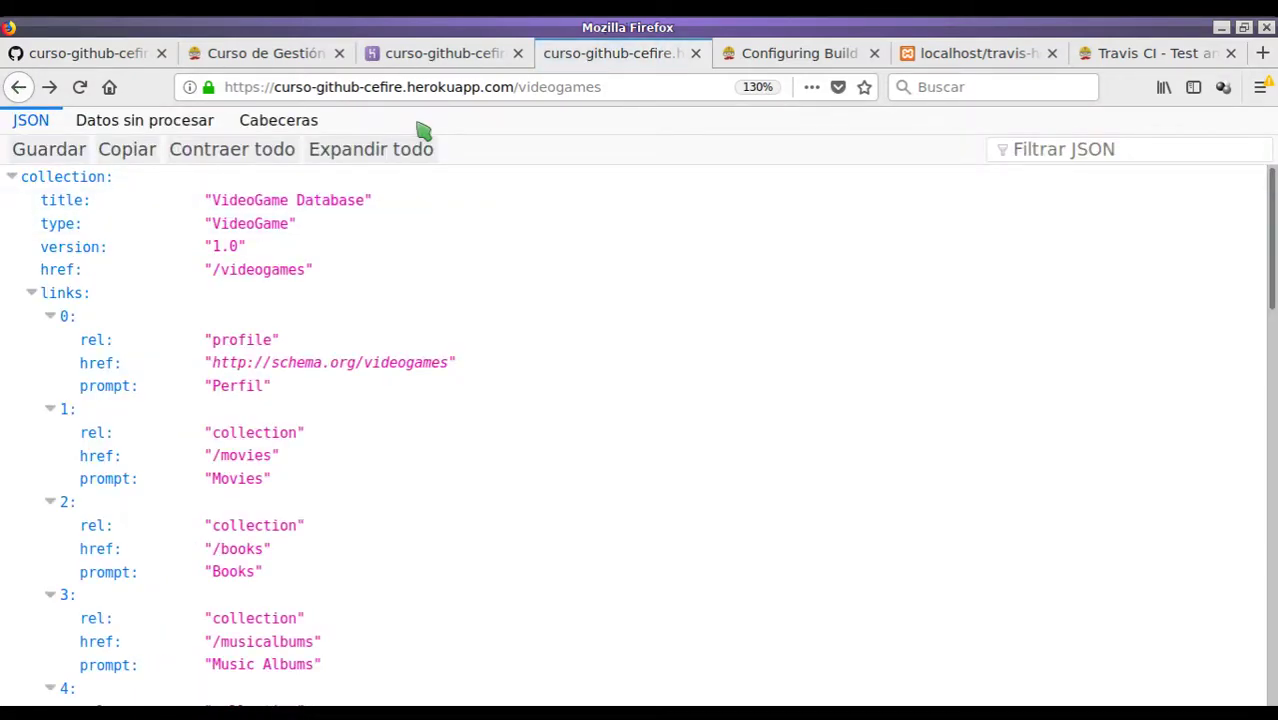
pyautogui.click(1125, 55)
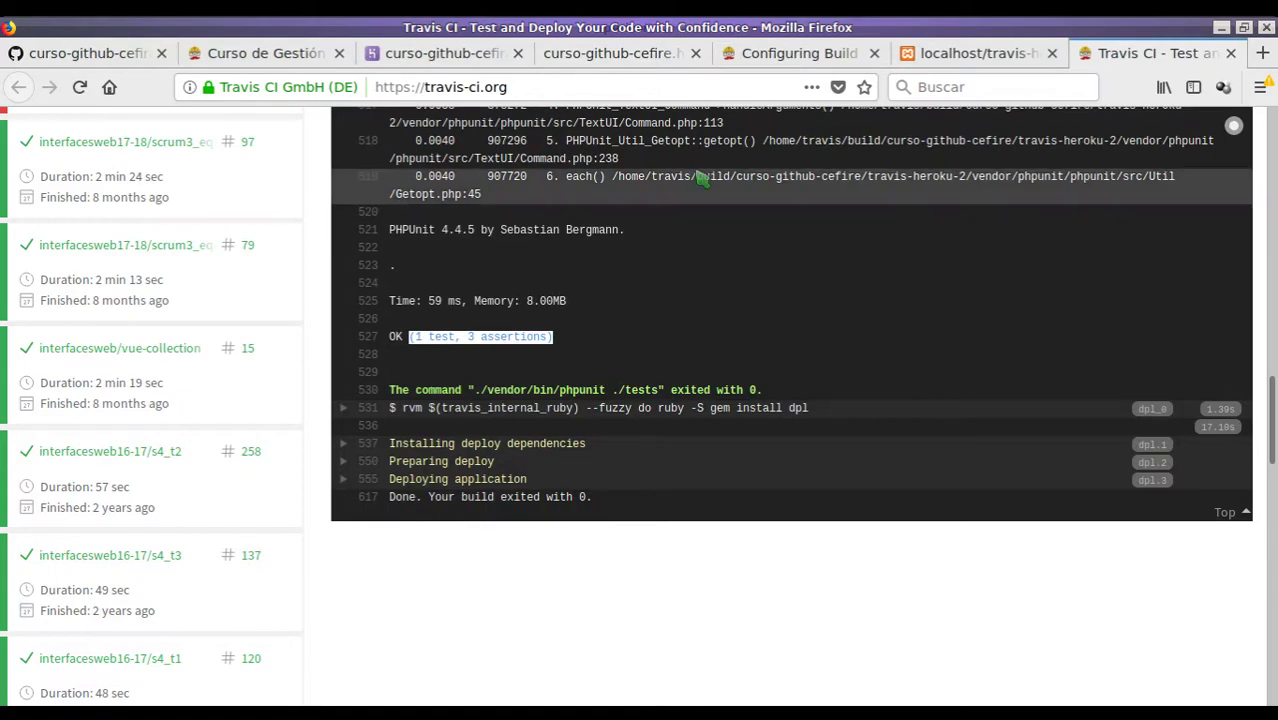
# - Confirm Travis build #14 passed, then check the Heroku dashboard shows deploy ded153d6 as v6
pyautogui.moveTo(1272, 400); pyautogui.dragTo(1272, 135)
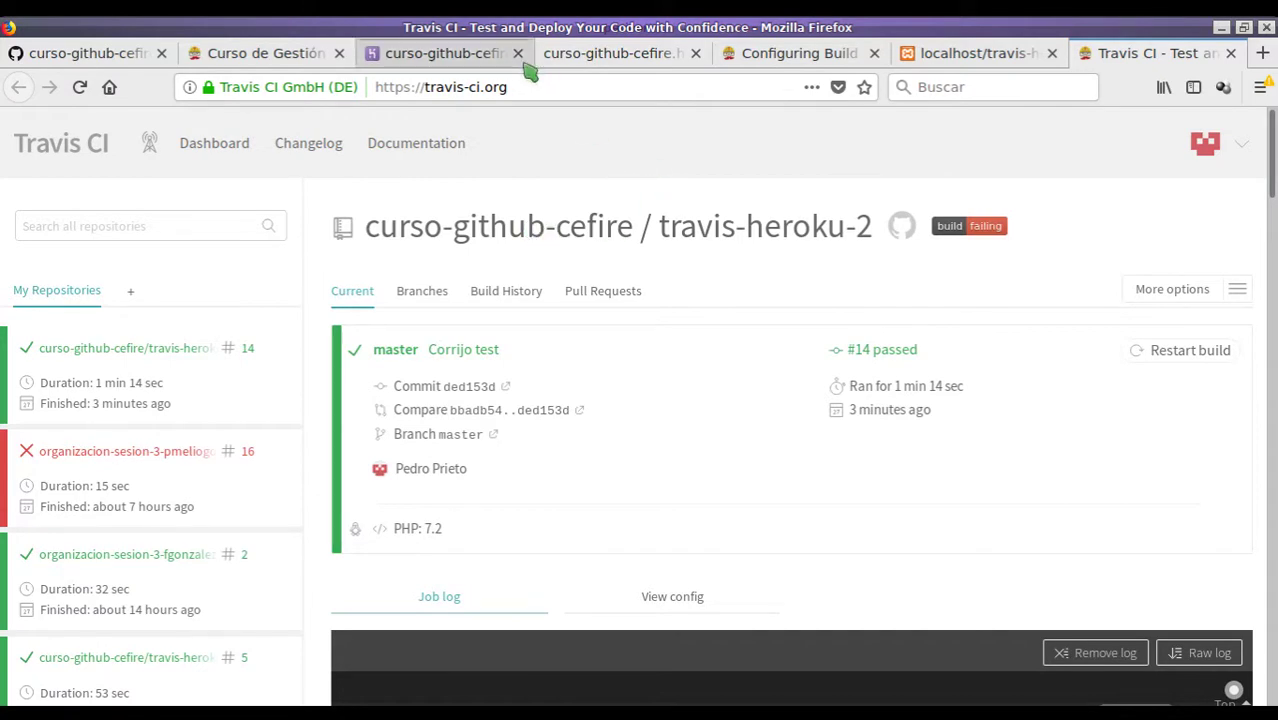
pyautogui.click(447, 55)
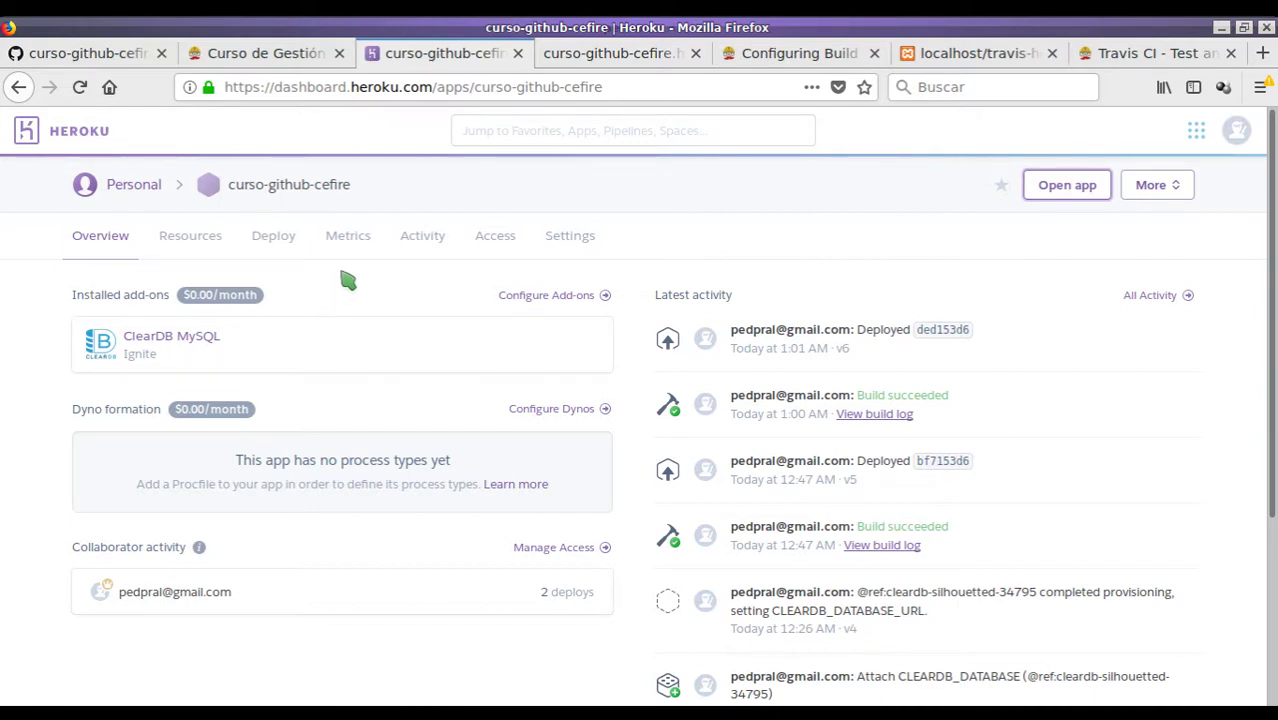
# - Review the repository's .travis.yml deploy configuration on GitHub at 120% zoom
pyautogui.click(120, 62)
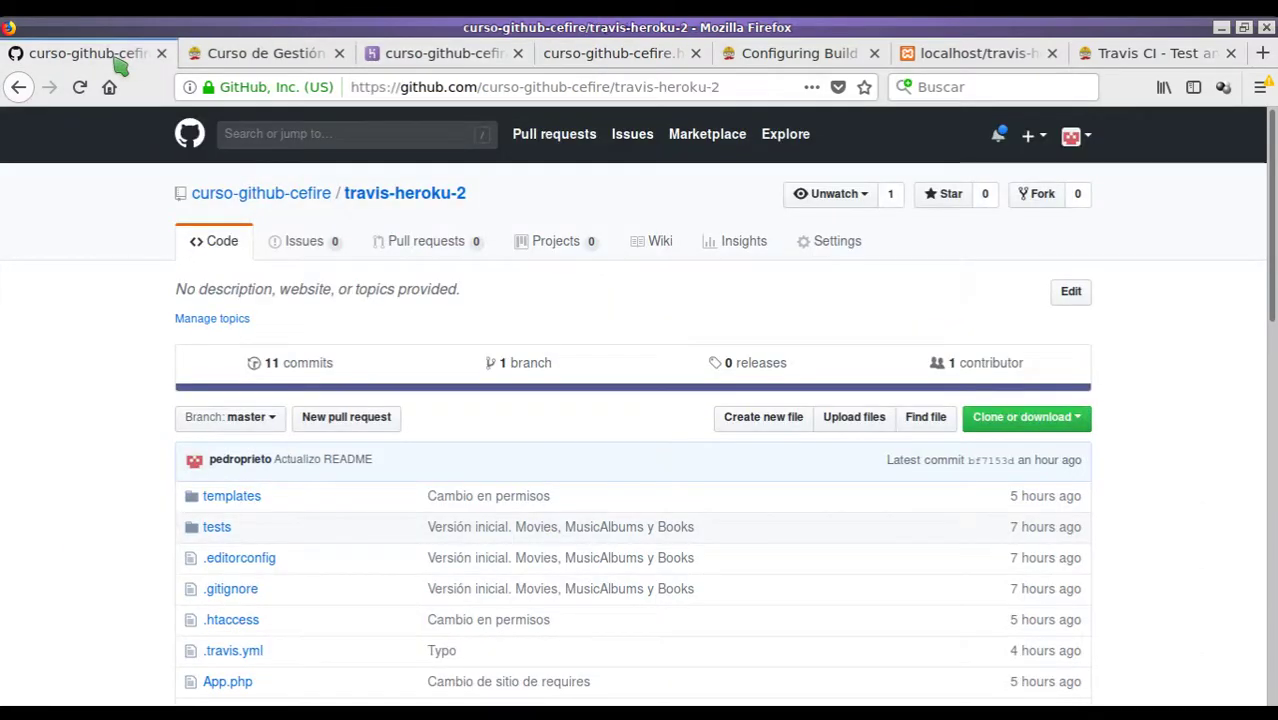
pyautogui.scroll(-5, 250, 360)
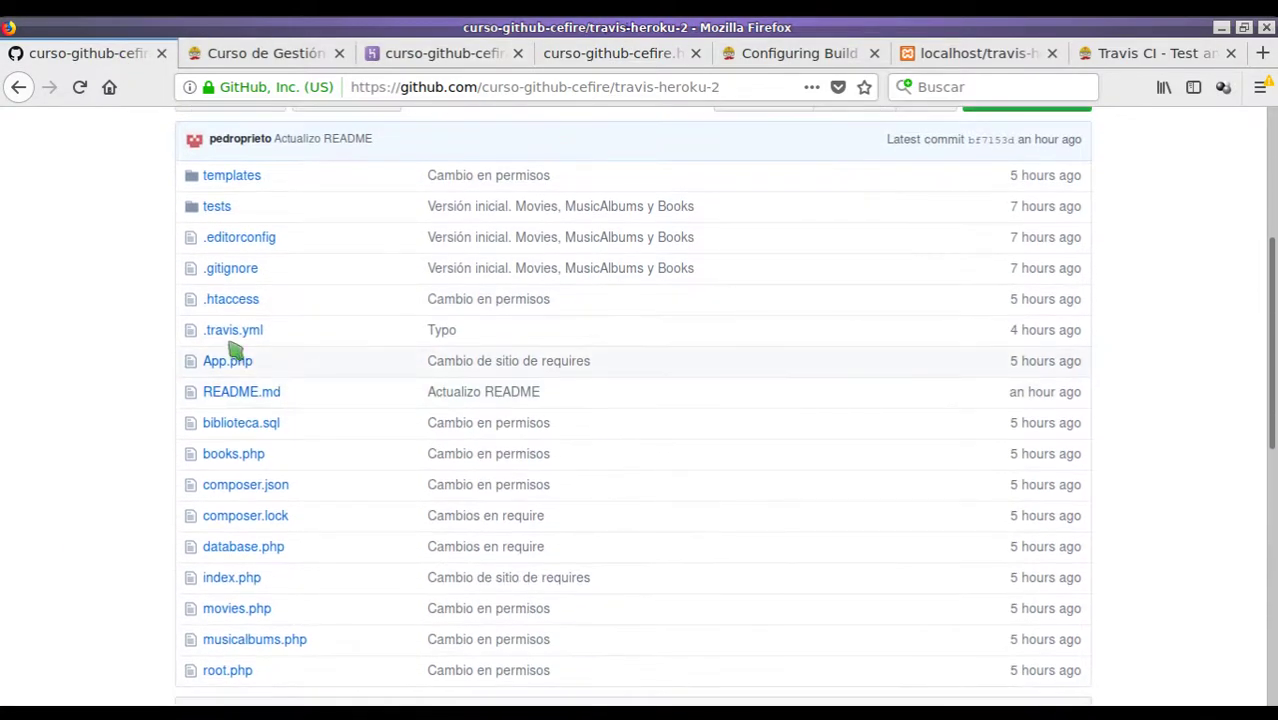
pyautogui.click(230, 332)
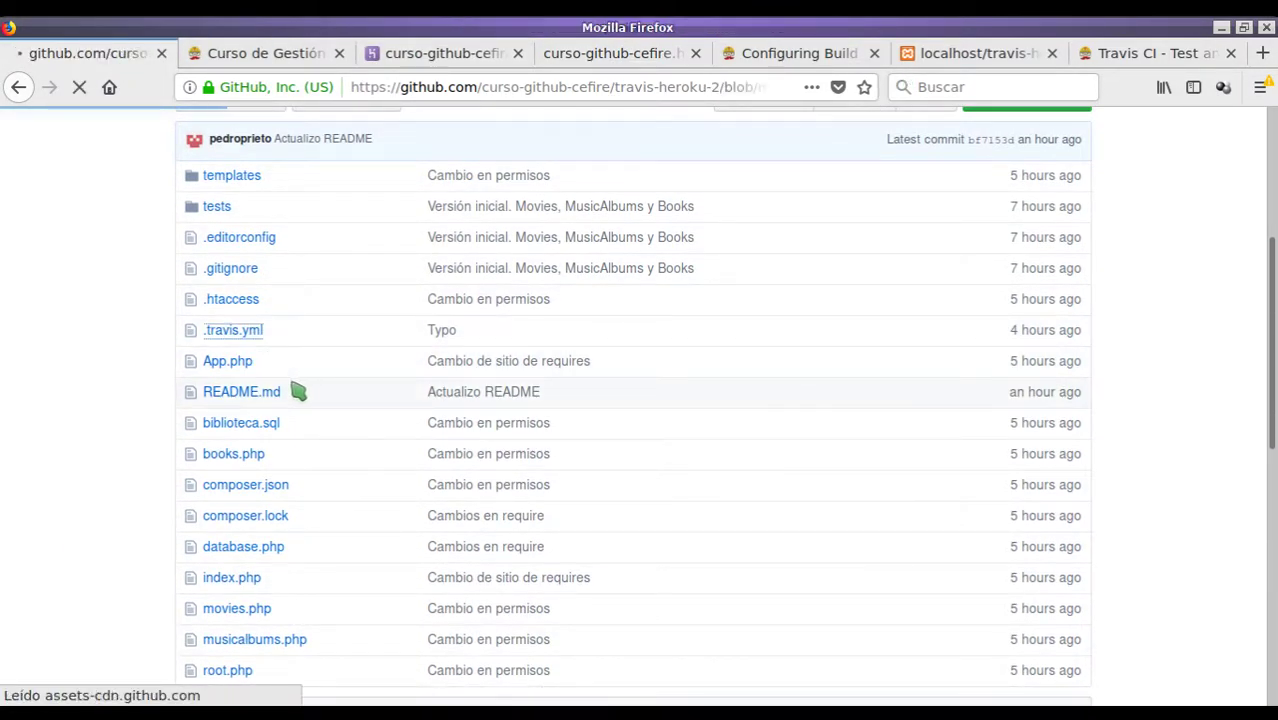
pyautogui.scroll(-3, 257, 374)
pyautogui.hotkey('ctrl', '+')
pyautogui.hotkey('ctrl', '+')
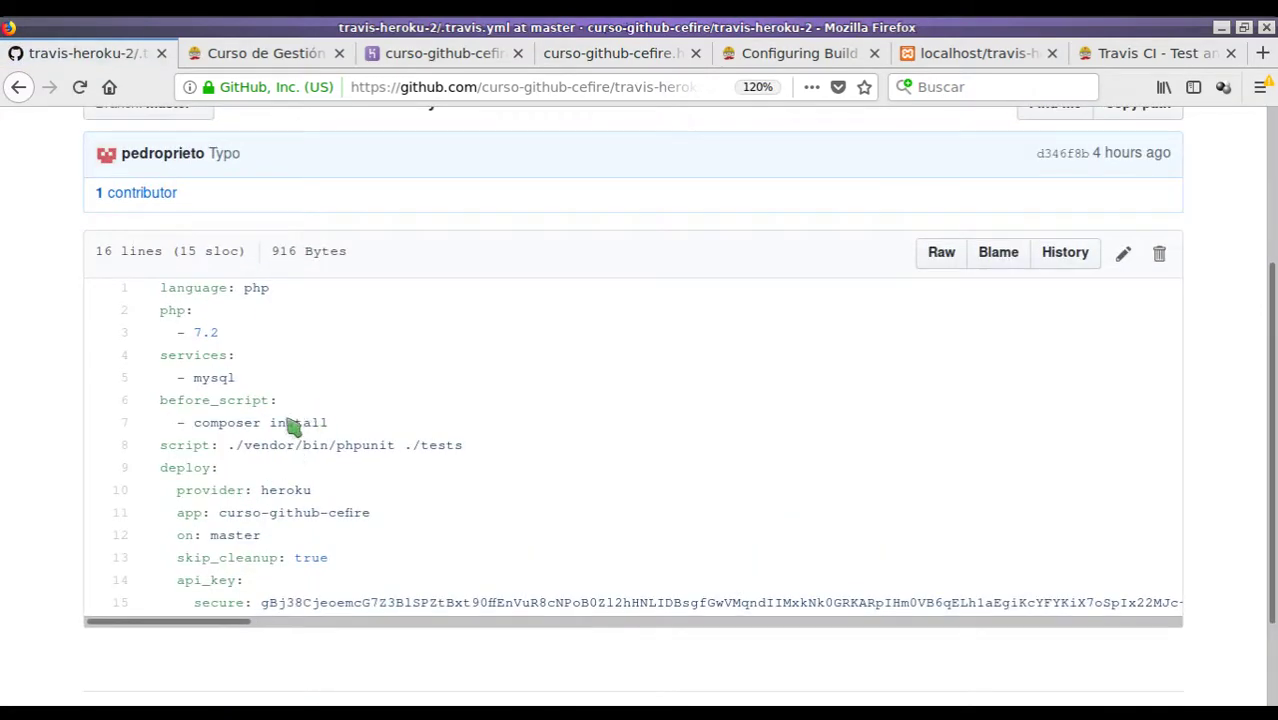
pyautogui.scroll(-2, 292, 426)
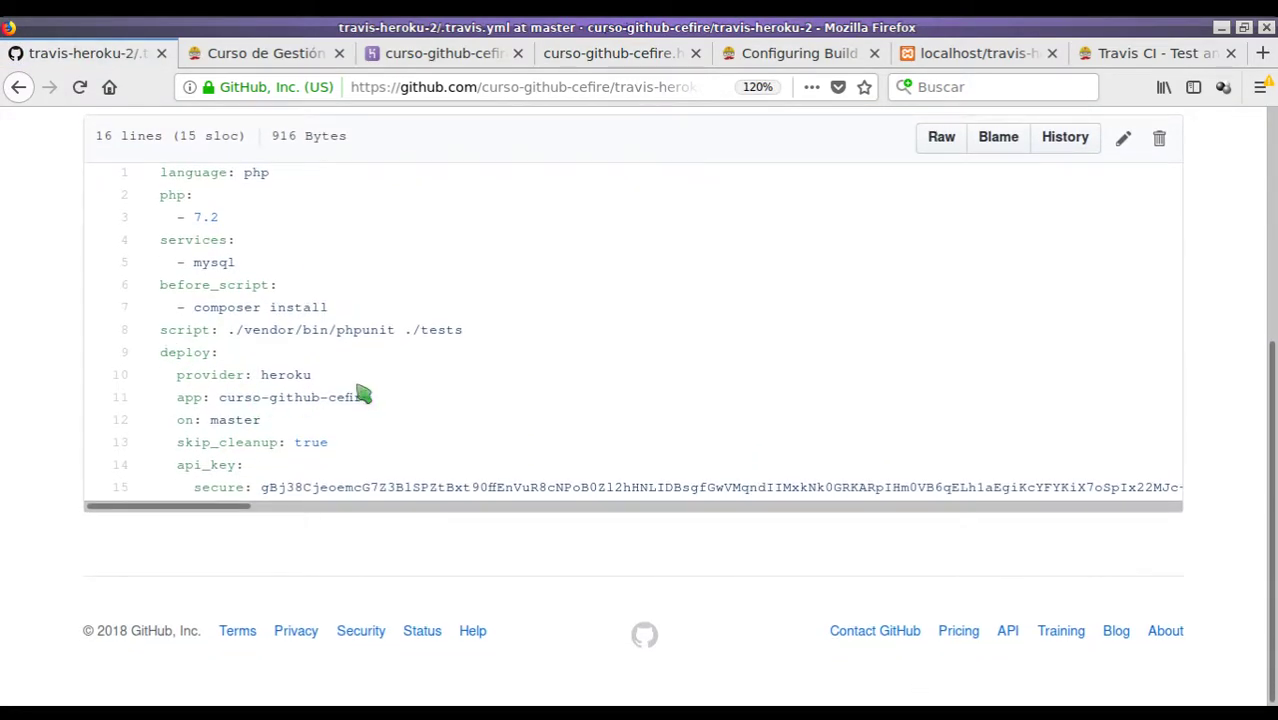
pyautogui.scroll(4, 385, 400)
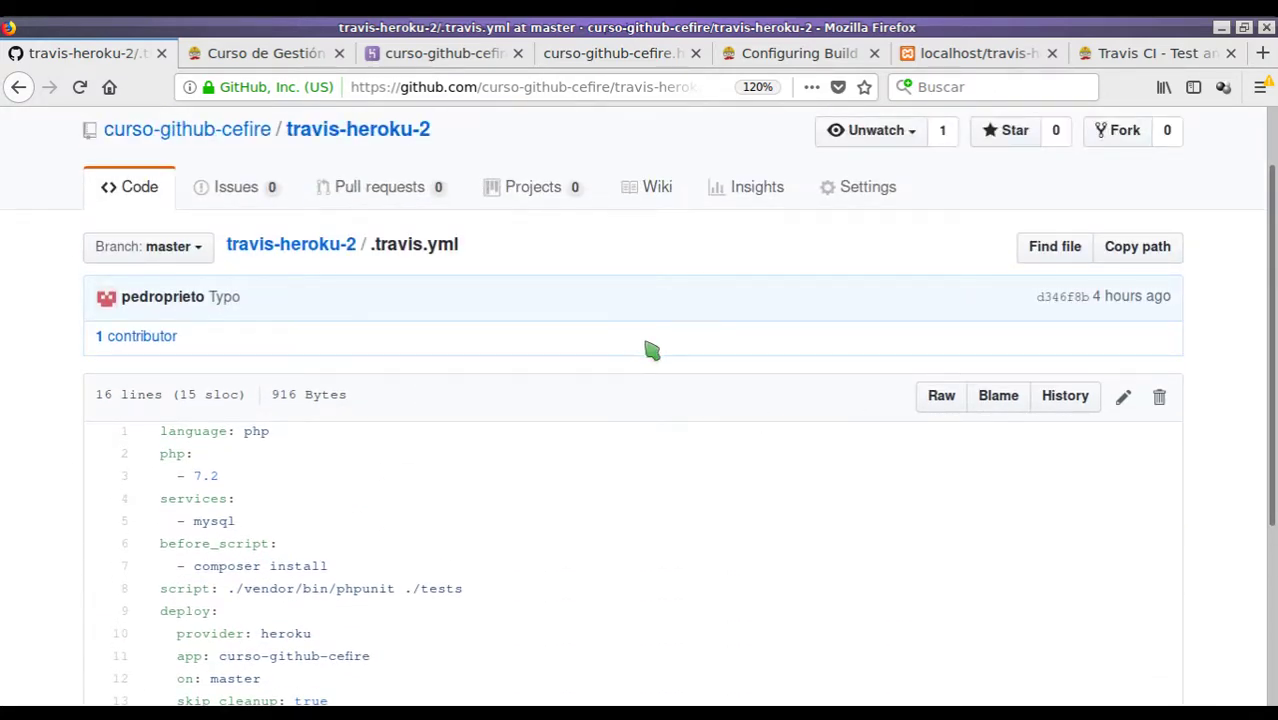
pyautogui.scroll(-3, 570, 365)
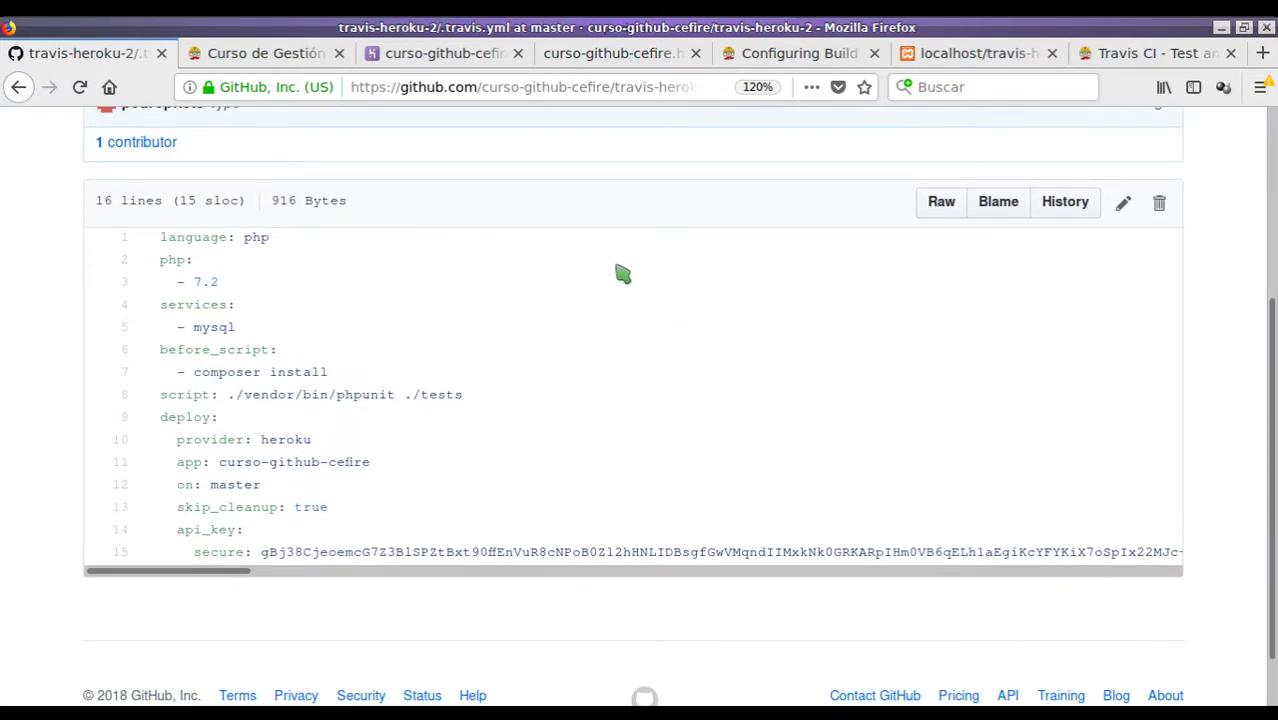
pyautogui.scroll(1, 760, 355)
pyautogui.scroll(2, 760, 355)
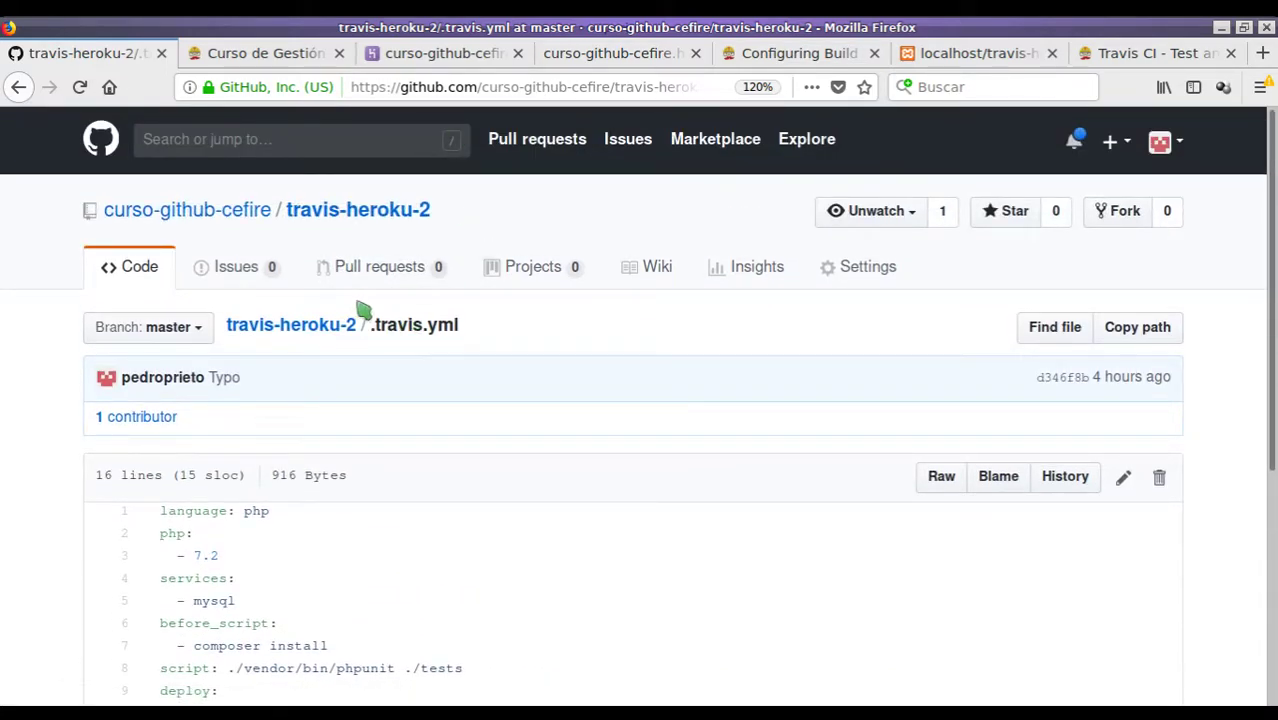
# - Return to the curso-github-cefire Heroku dashboard and highlight the heroku.com address
pyautogui.click(448, 53)
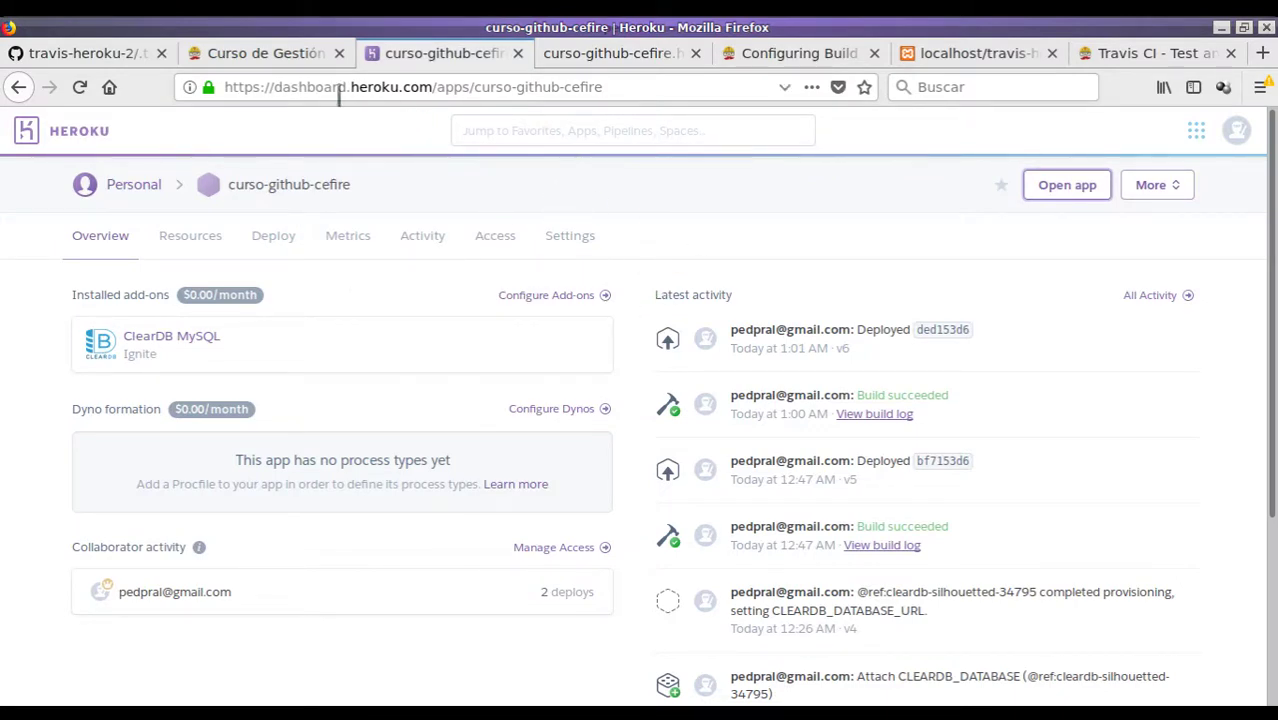
pyautogui.moveTo(349, 87); pyautogui.dragTo(435, 82)
pyautogui.click(613, 87)
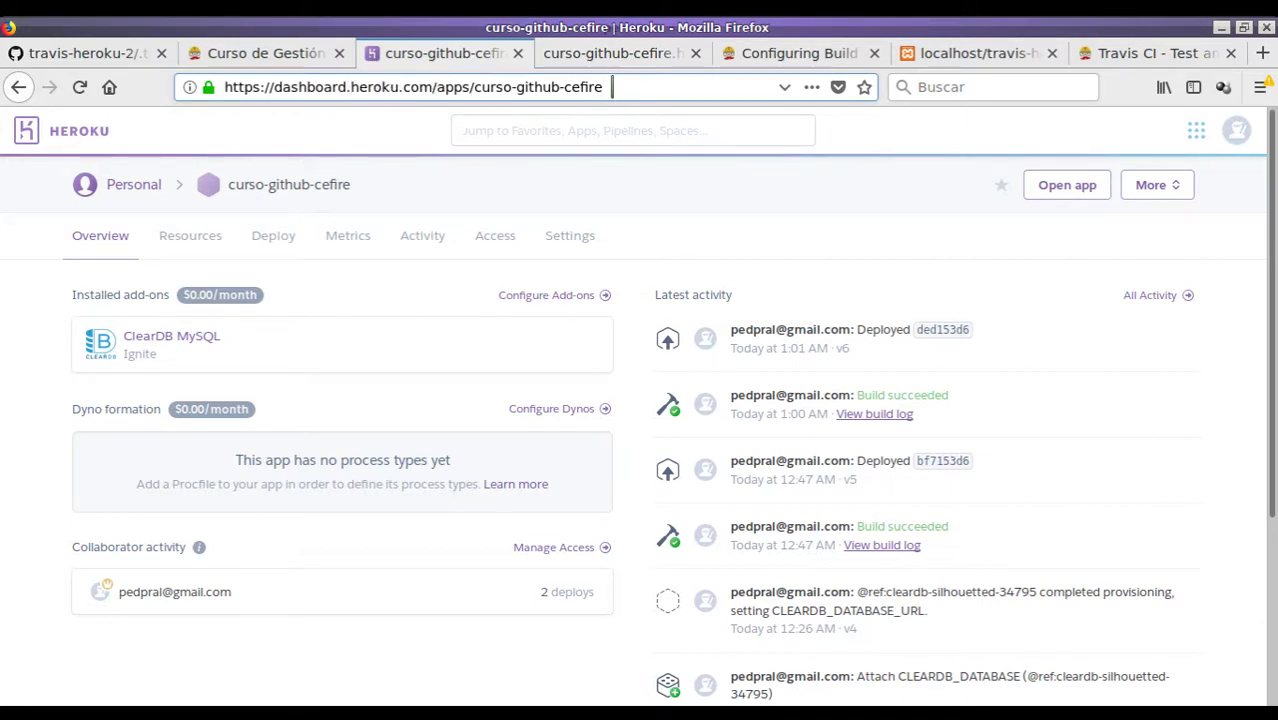